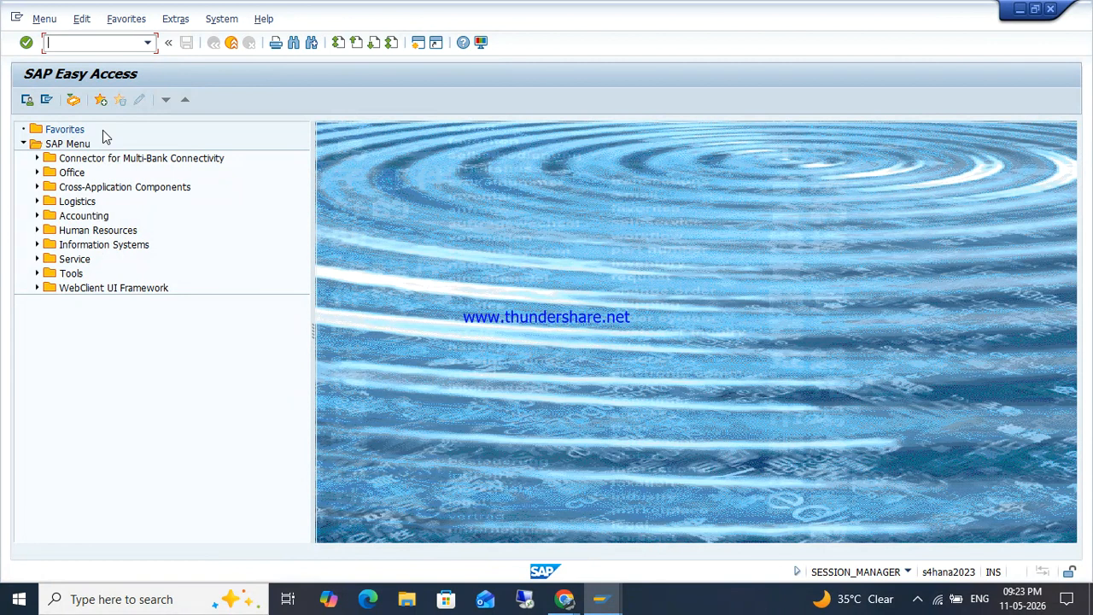
Open the SAP Customizing Implementation Guide with transaction SPRO and expand Financial Accounting down to Financial Accounting Global Settings.
text(SPRO)
key(Return)
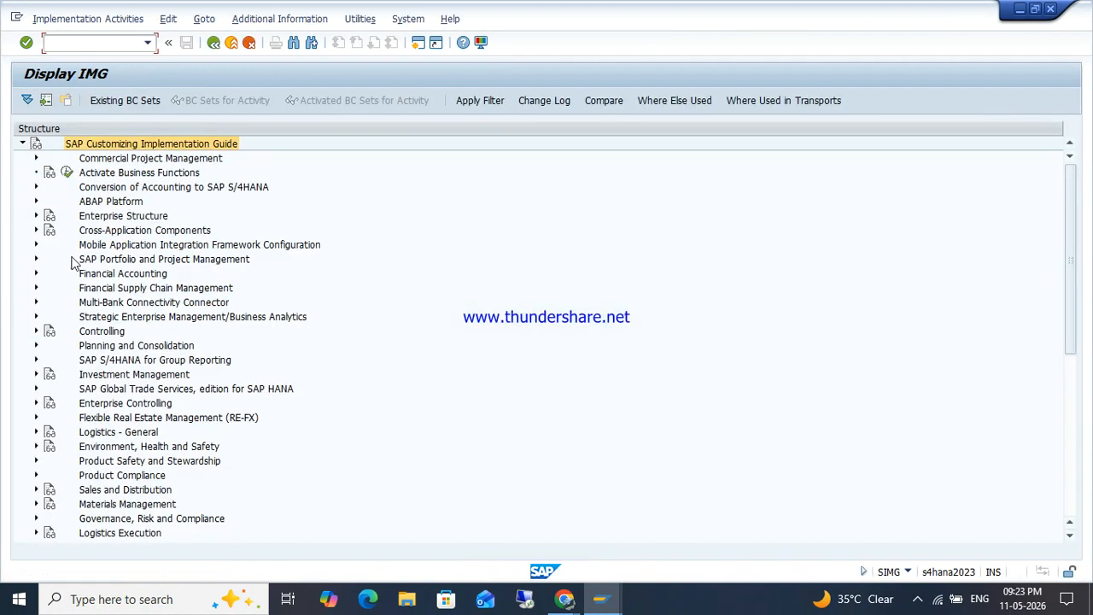
click(92, 278)
click(35, 273)
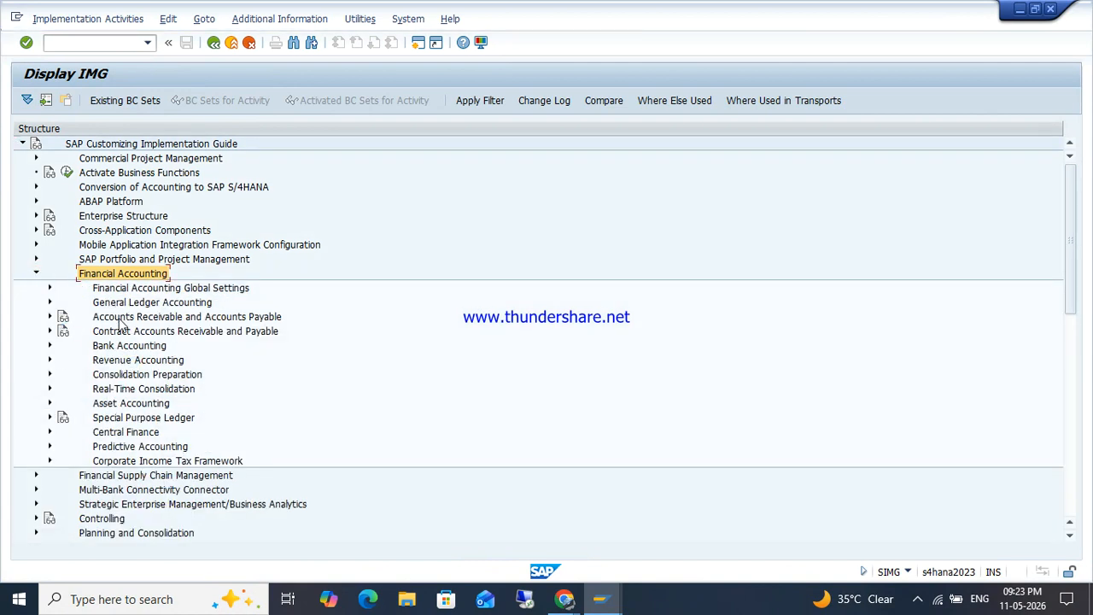
click(111, 290)
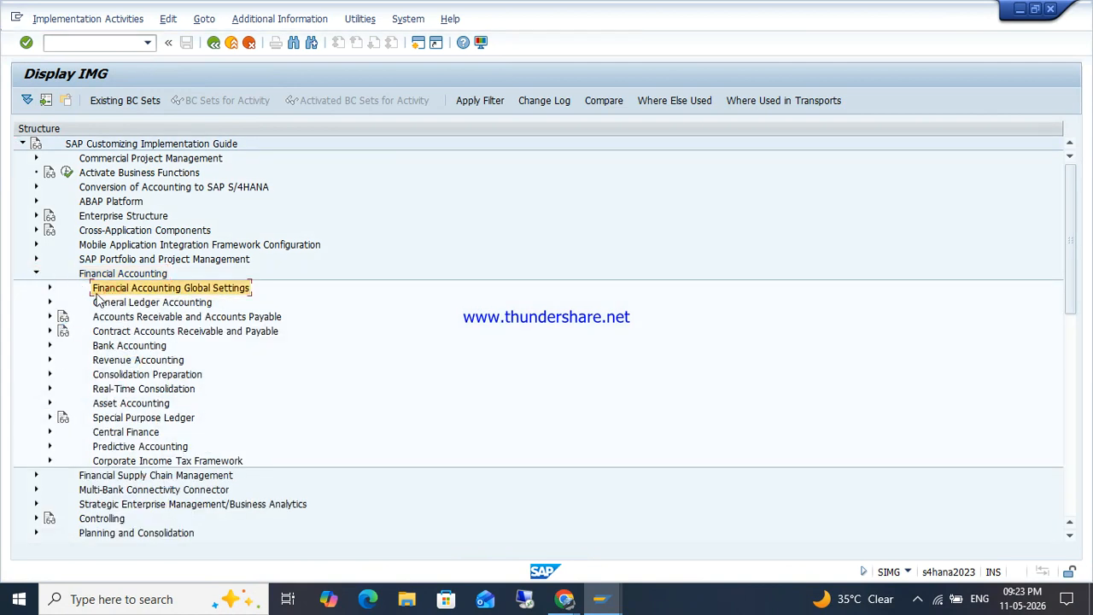
click(48, 288)
Expand Withholding Tax, Extended Withholding Tax and its Basic Settings in the implementation guide.
click(133, 378)
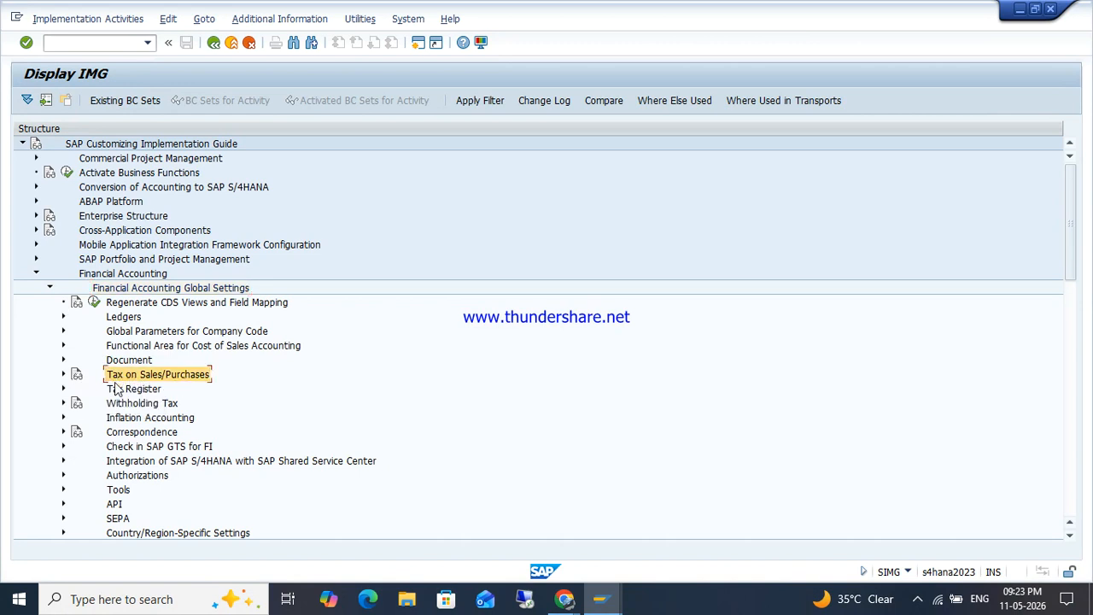
click(123, 408)
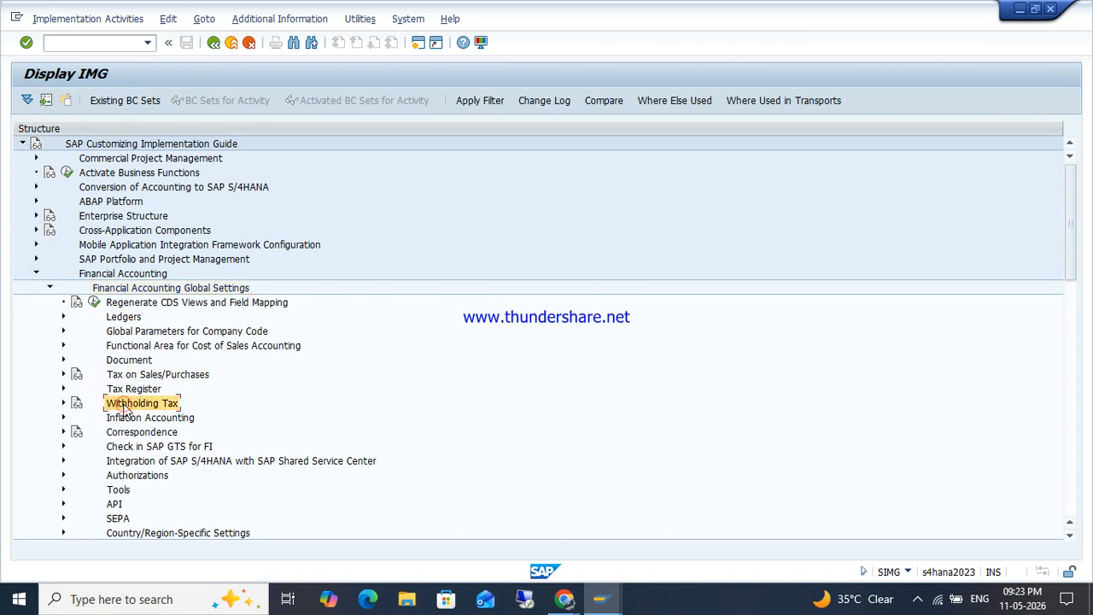
click(63, 403)
scroll(60, 409, down, 2)
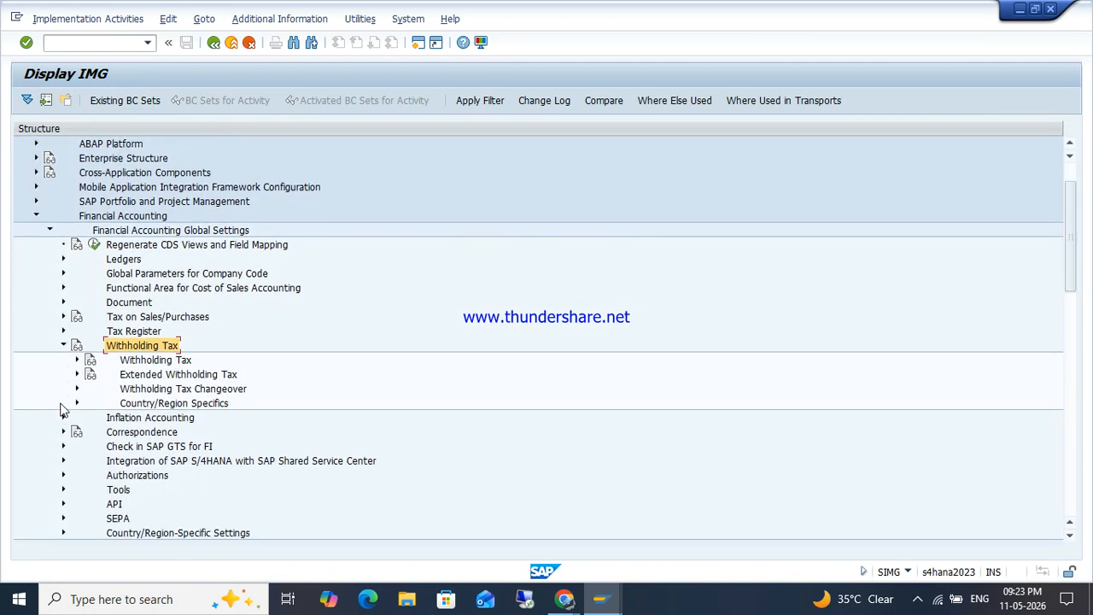
click(144, 375)
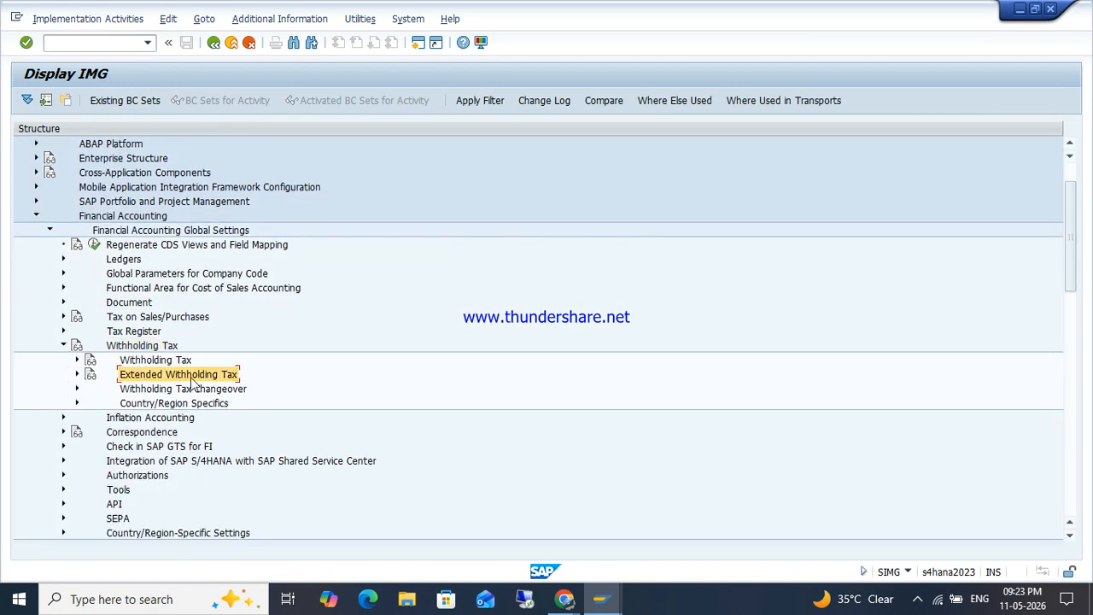
click(76, 375)
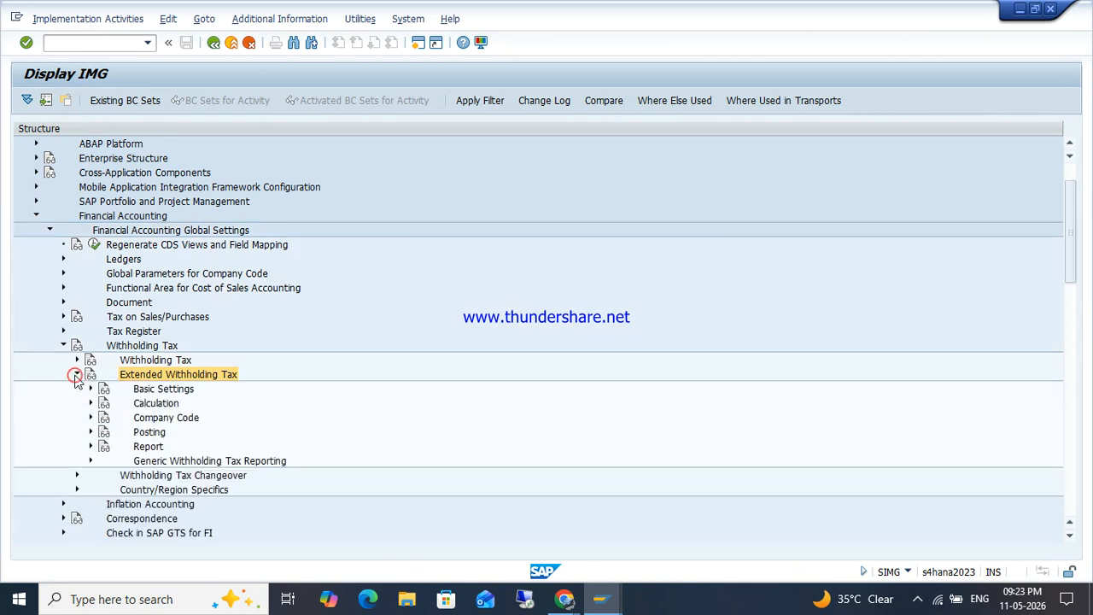
click(156, 390)
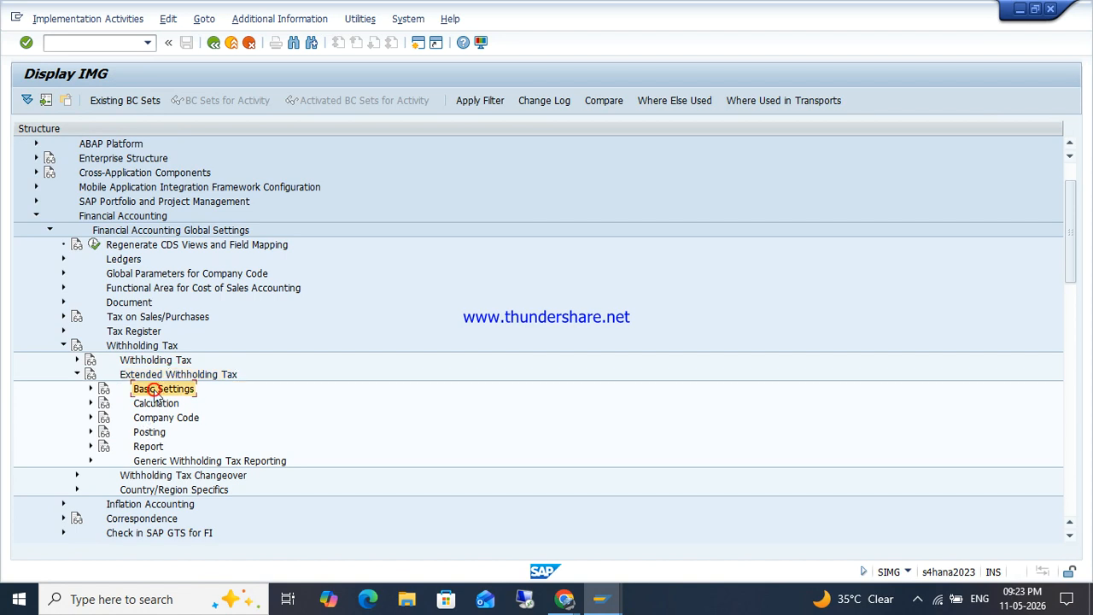
click(90, 389)
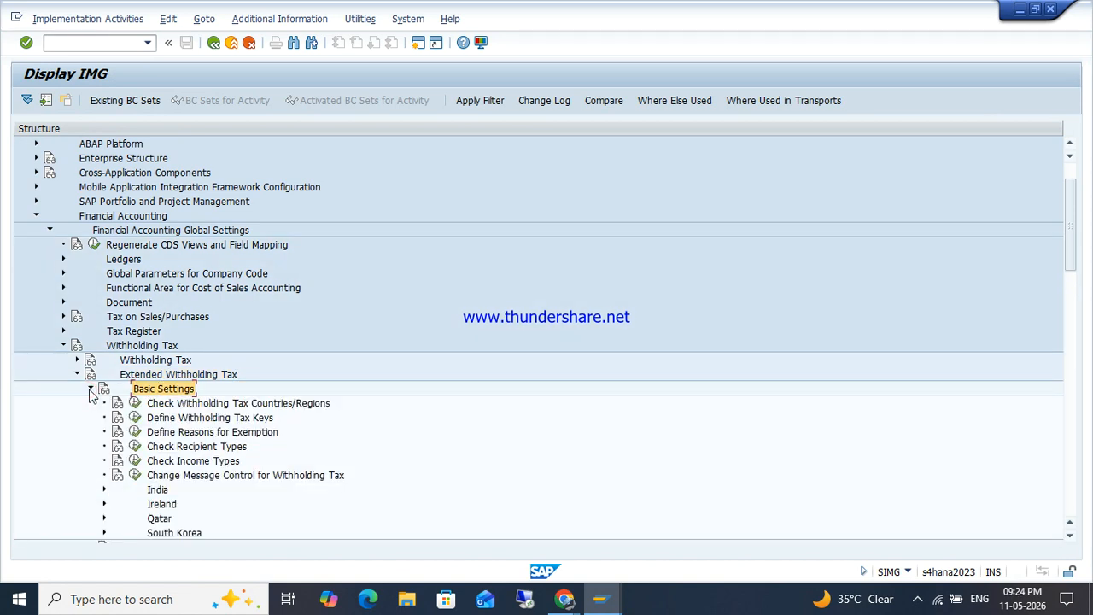
Check the India (IN) entry in the withholding tax countries/regions table and return to the implementation guide.
click(167, 404)
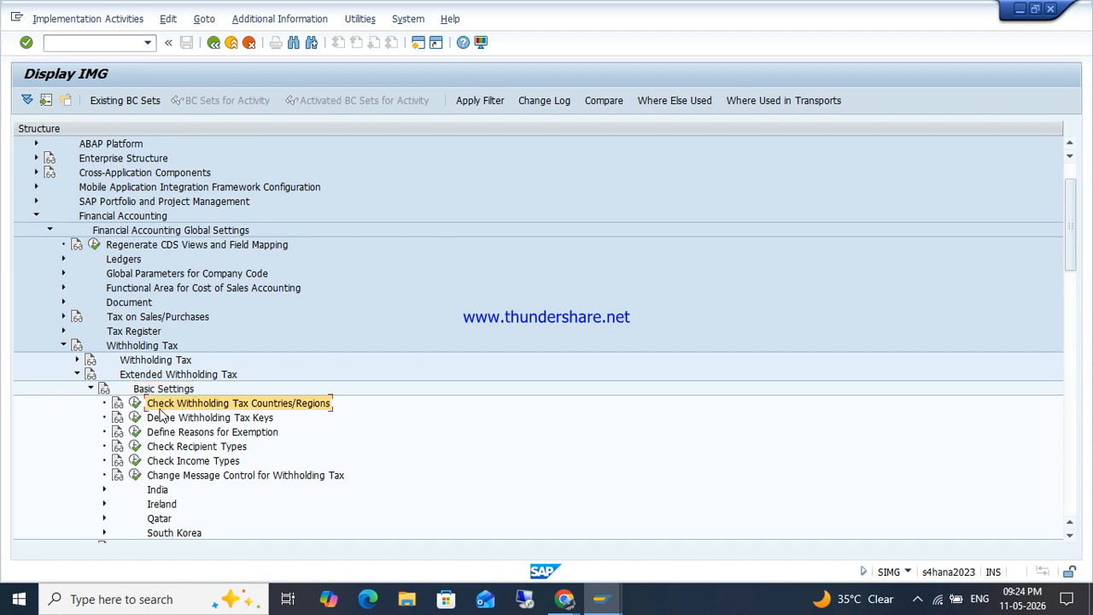
click(135, 403)
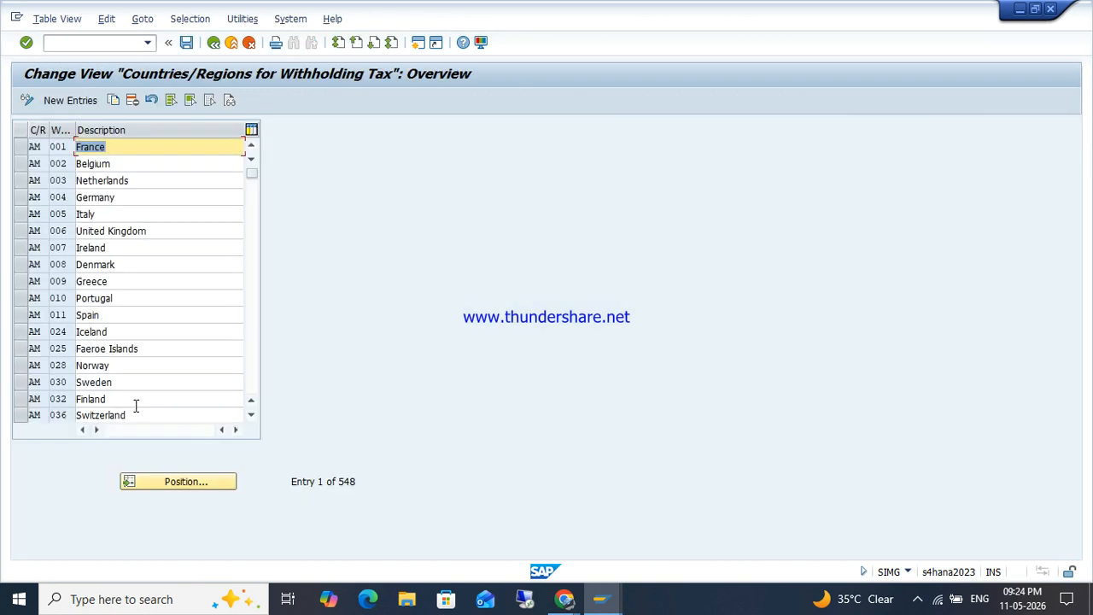
click(162, 483)
key(Return)
click(67, 162)
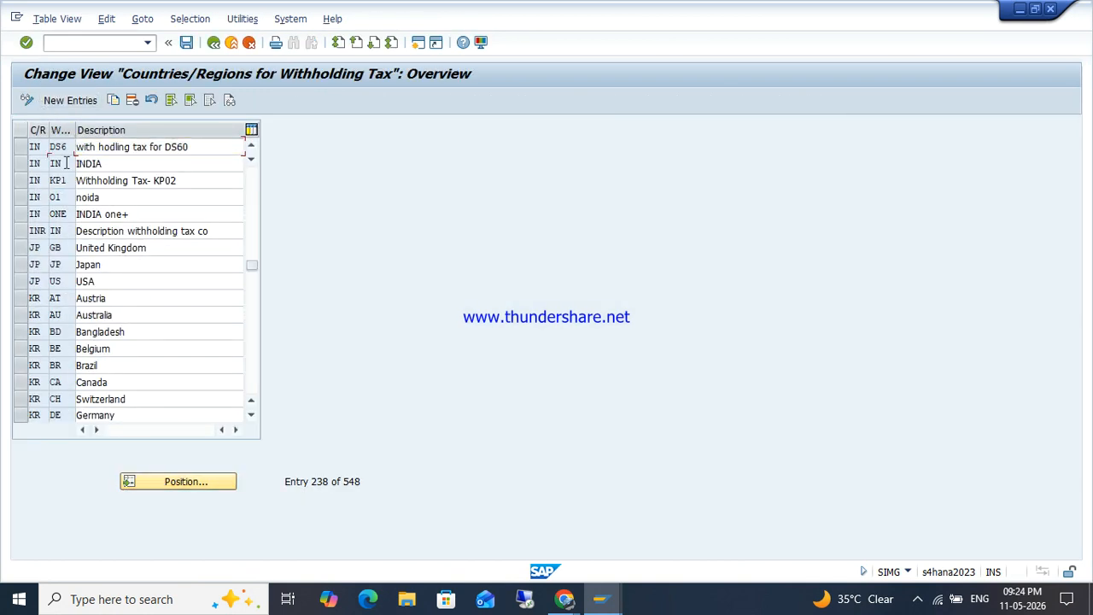
click(214, 43)
Open Define Withholding Tax Keys for country IN and look through the list of official keys.
click(162, 418)
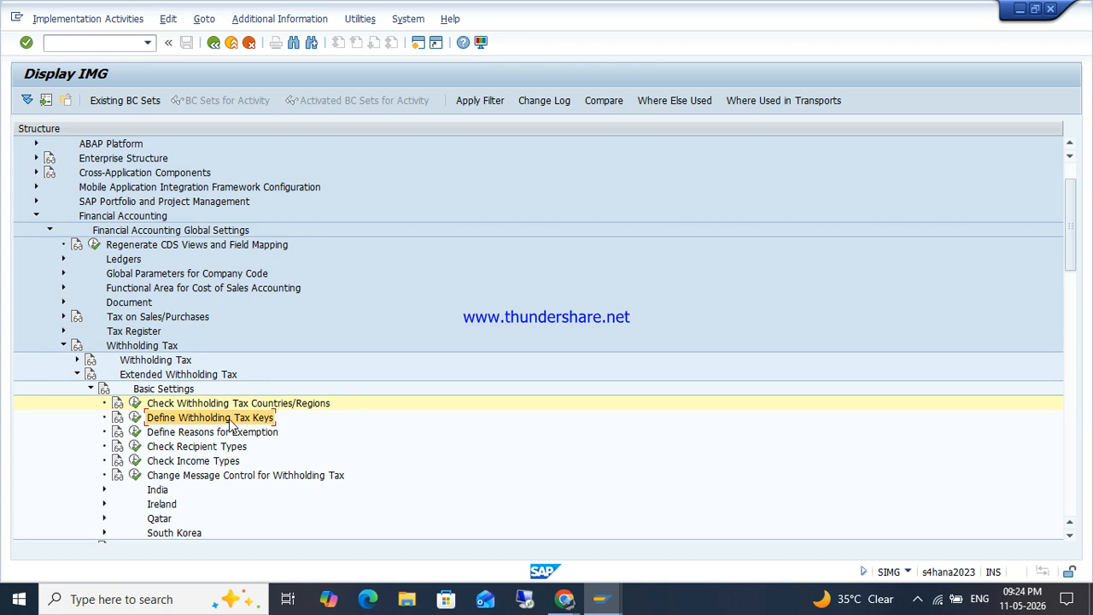
click(134, 417)
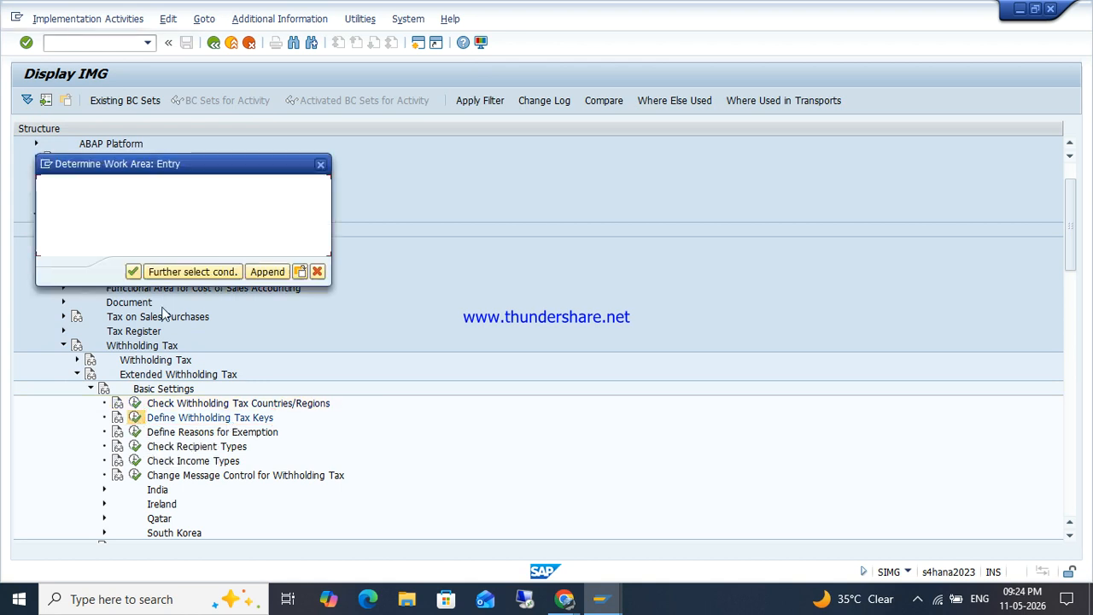
text(IN)
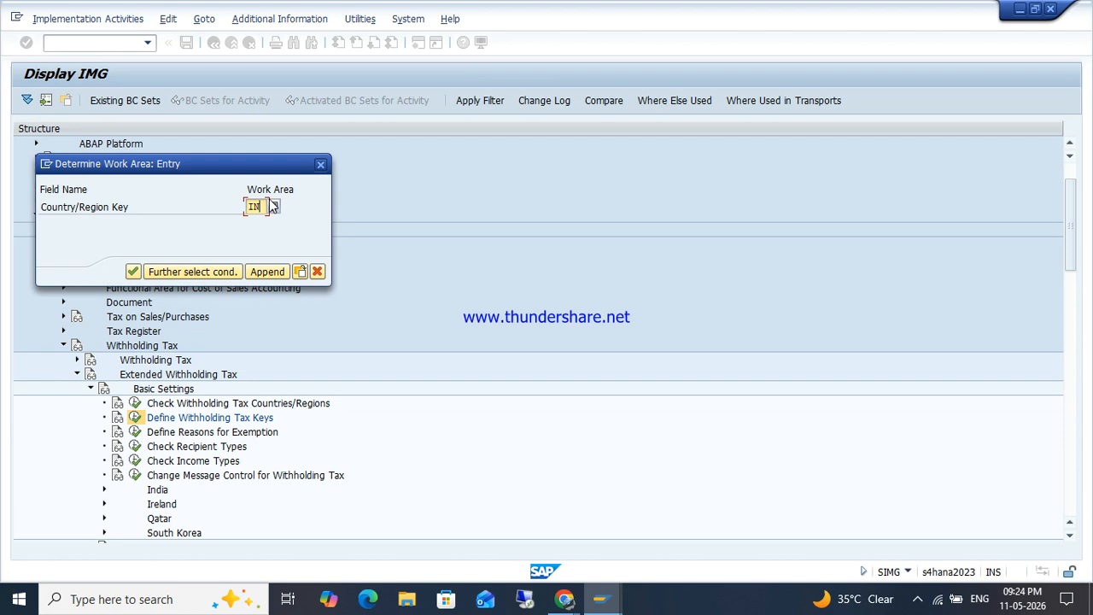
key(Return)
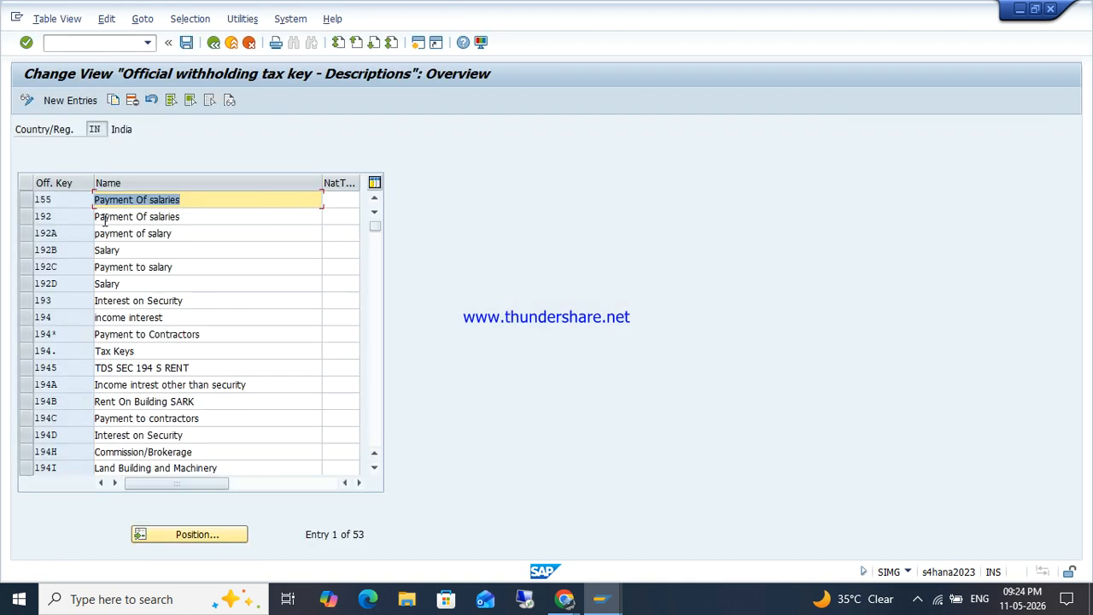
scroll(114, 350, down, 17)
scroll(114, 350, up, 17)
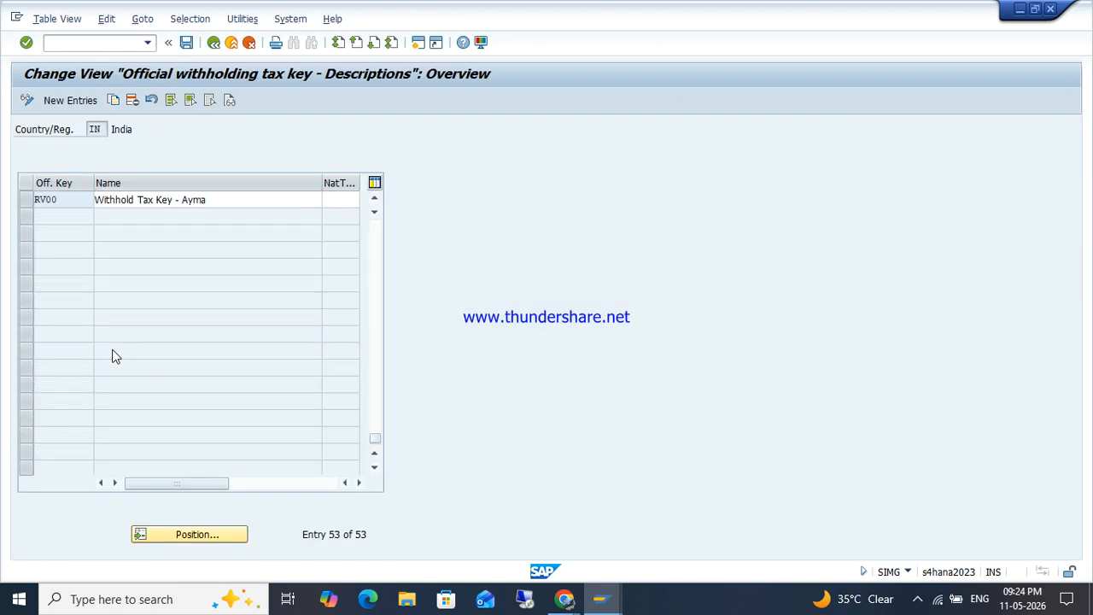
View the blank new-entries table for withholding tax keys, examine key 194C for payment to contractors, and return to the implementation guide.
click(70, 100)
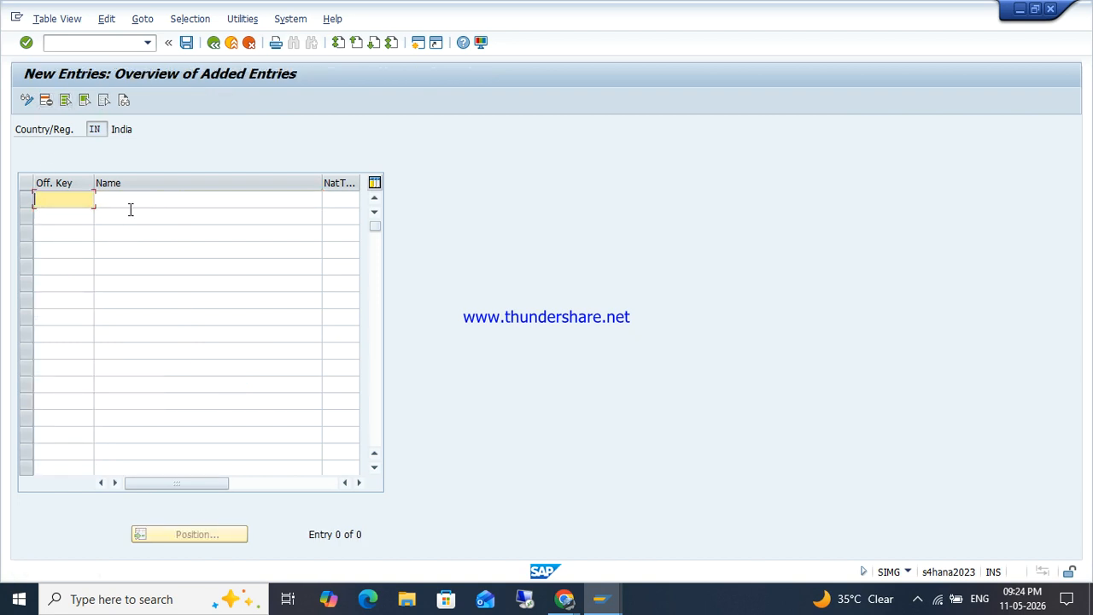
click(214, 43)
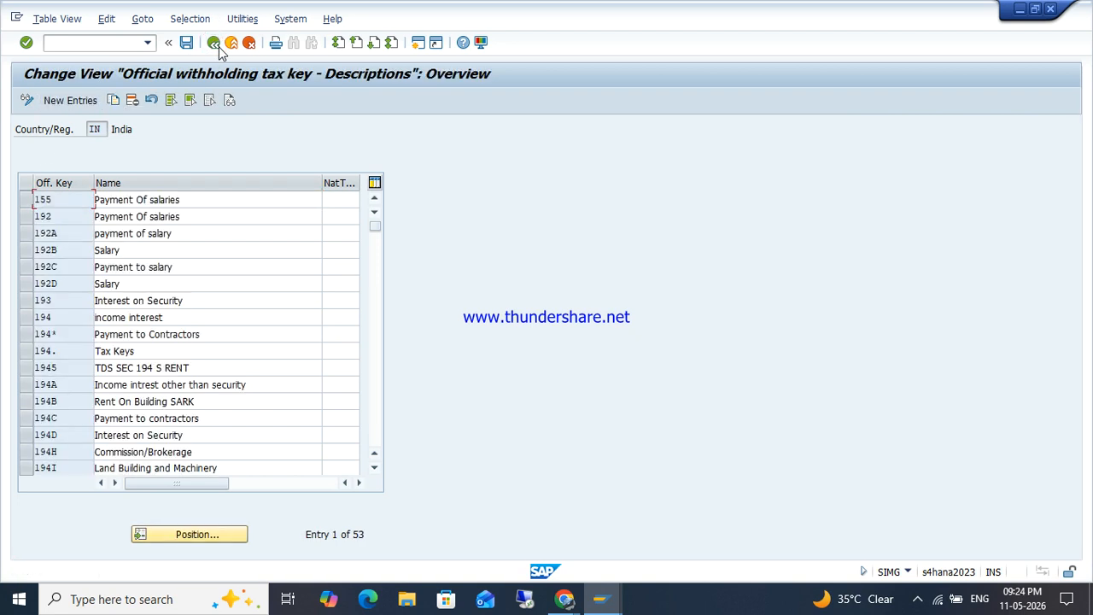
click(60, 417)
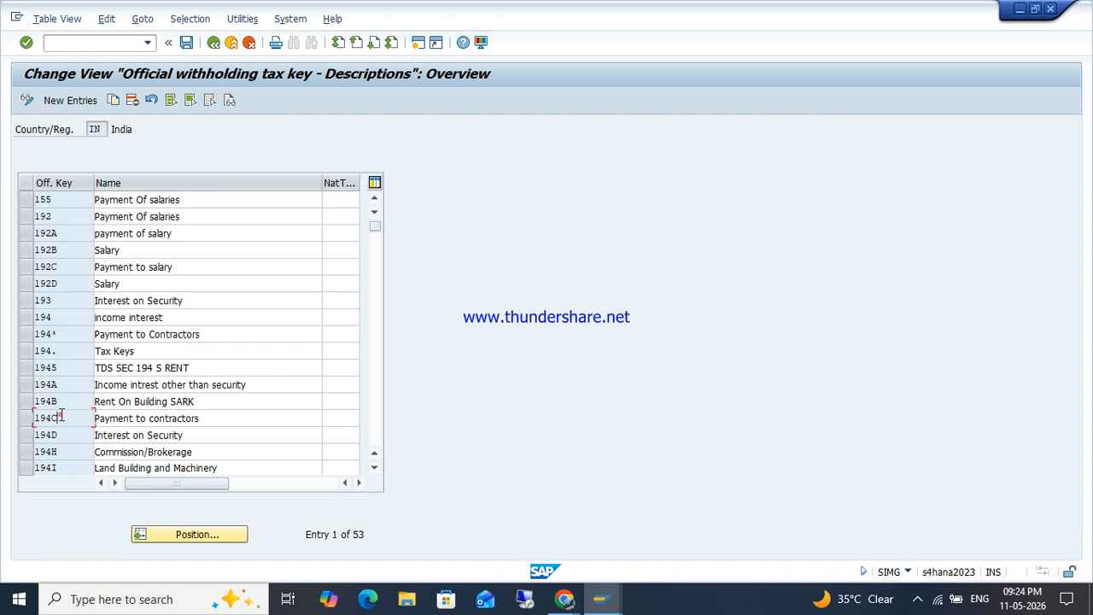
click(214, 417)
drag(74, 419, 3, 423)
click(213, 44)
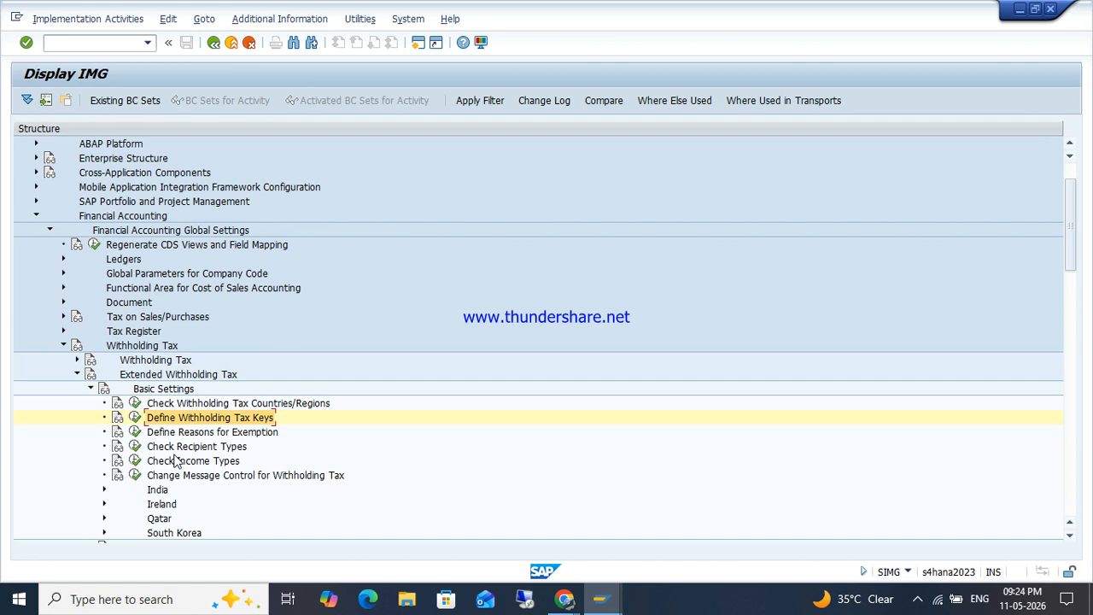
Review the vendor recipient types for withholding tax in country IN and return to the implementation guide.
click(177, 433)
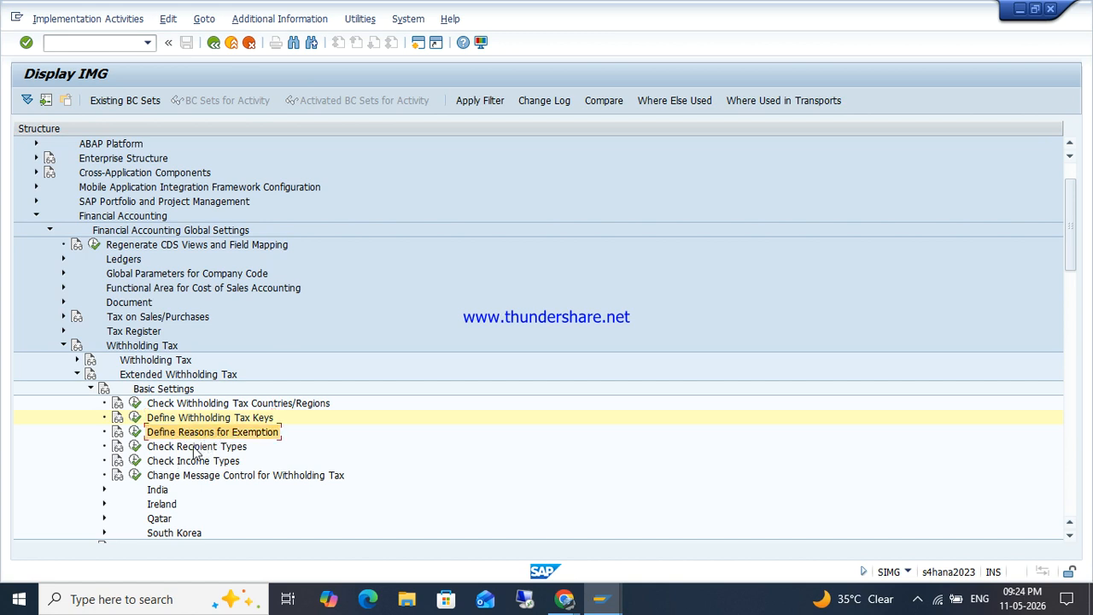
click(181, 447)
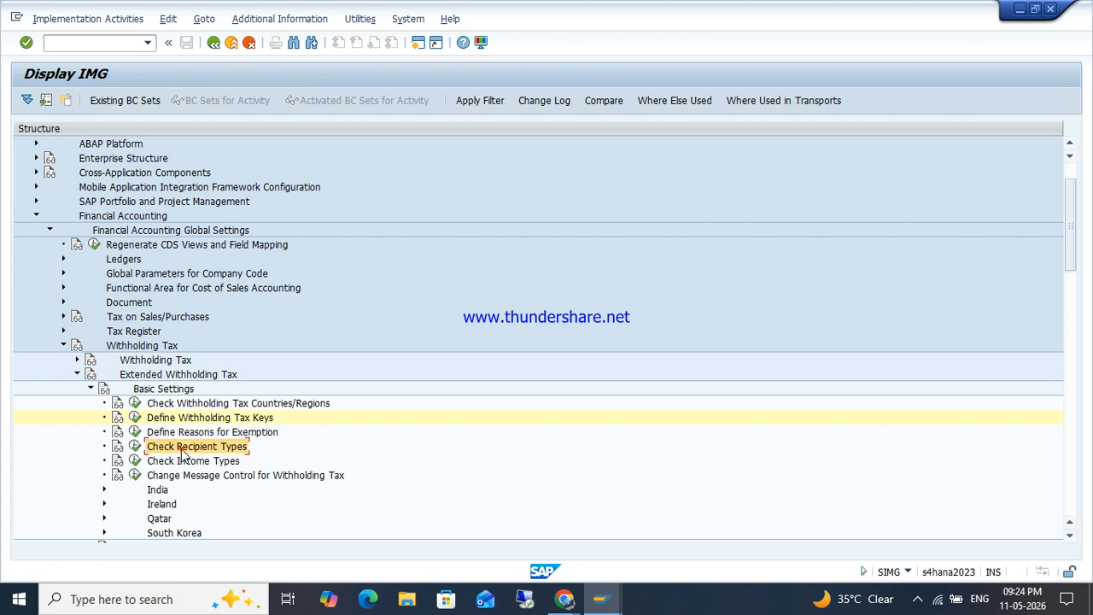
click(135, 449)
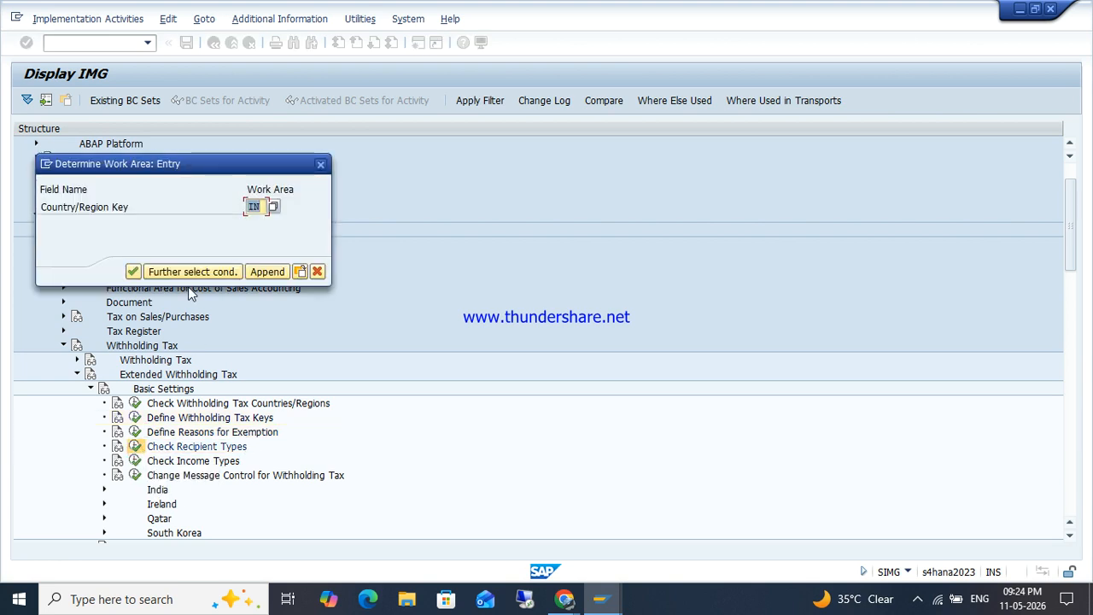
key(Return)
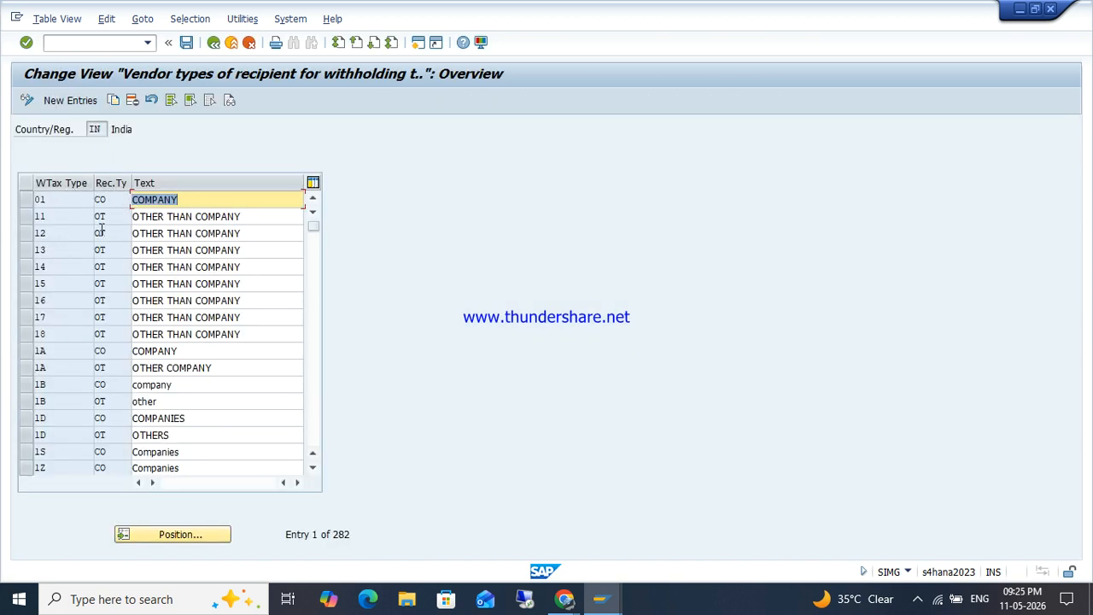
click(213, 42)
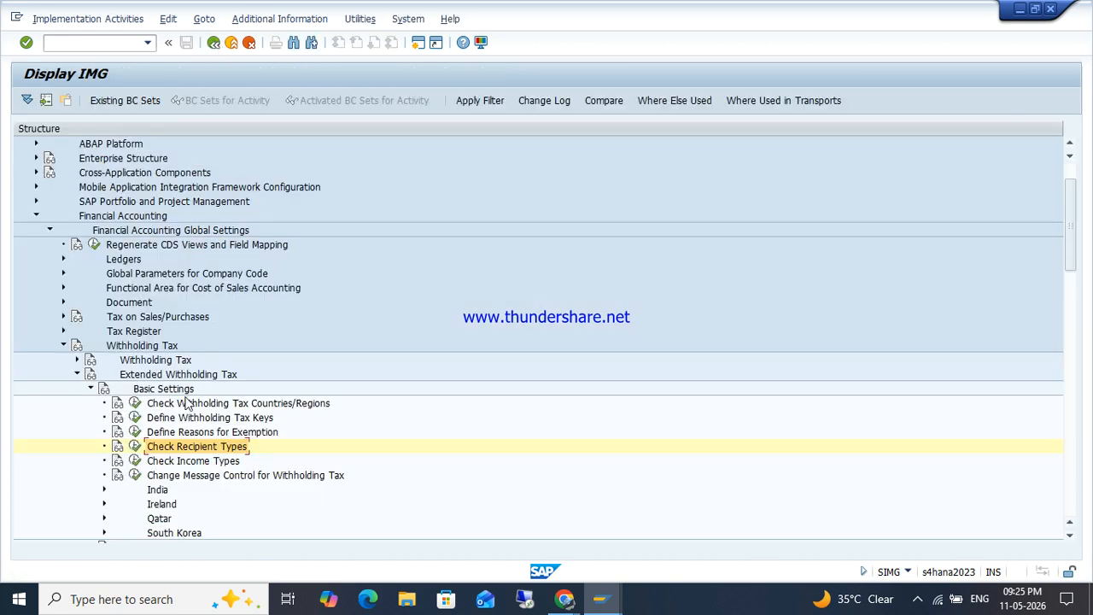
Collapse Basic Settings and expand Withholding Tax Type under the Calculation node of Extended Withholding Tax.
click(92, 389)
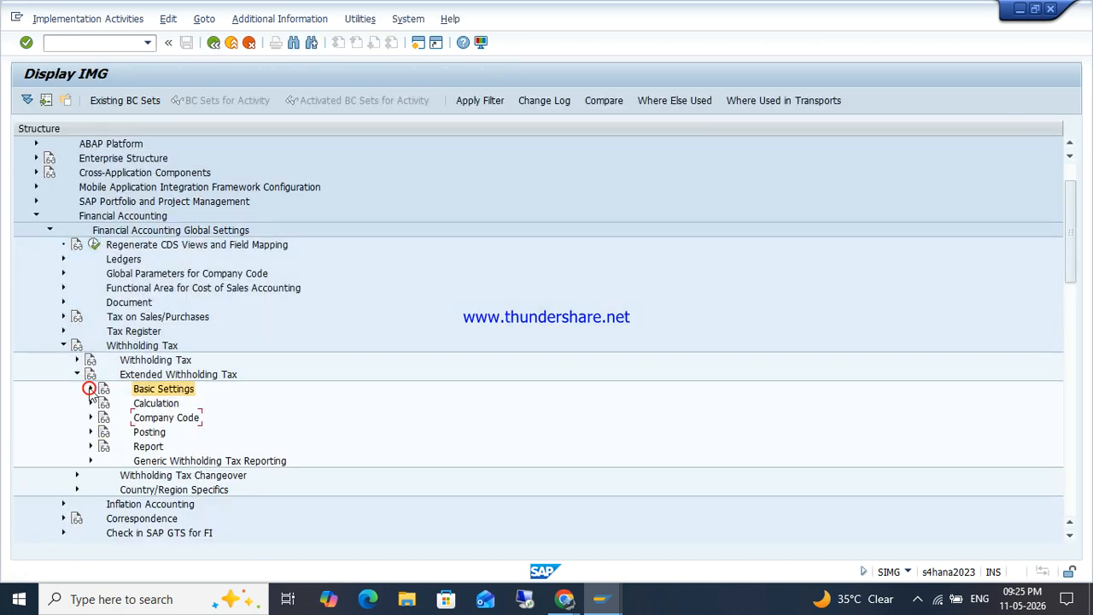
click(149, 405)
click(90, 403)
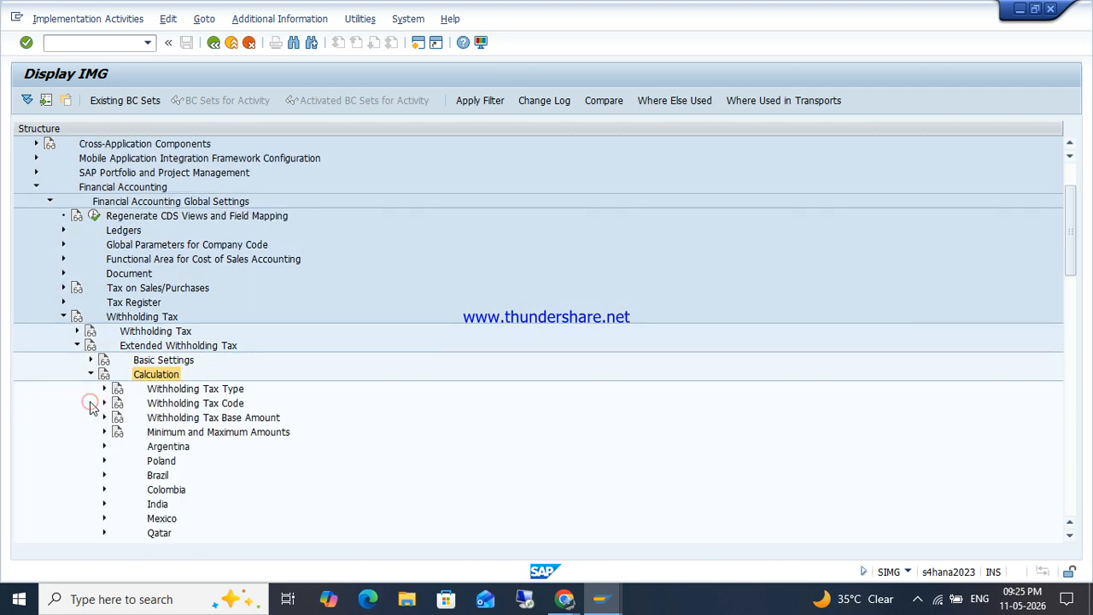
click(174, 393)
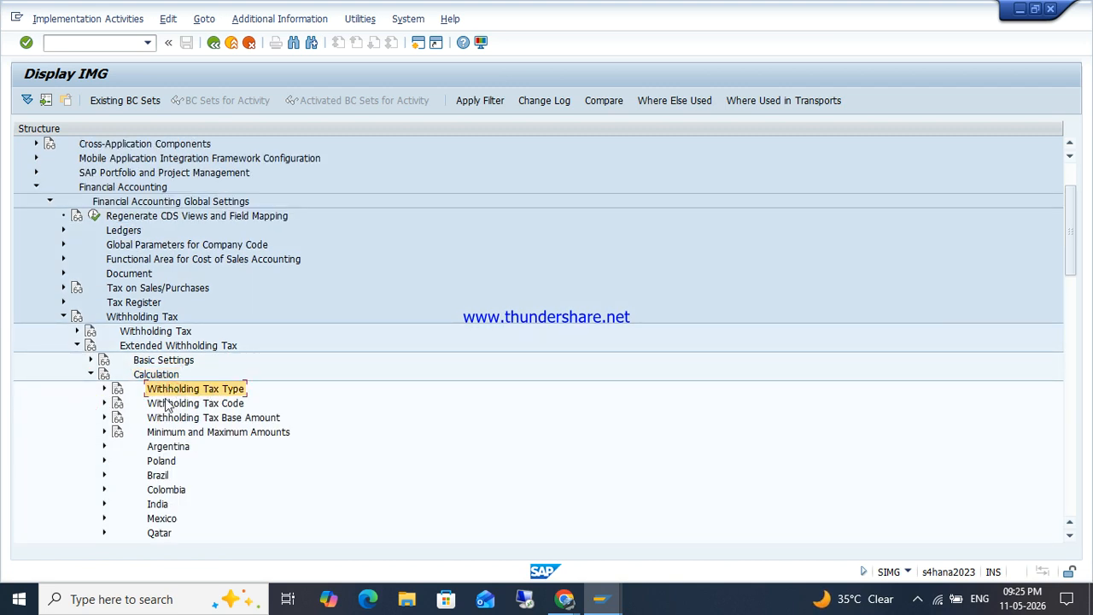
click(104, 390)
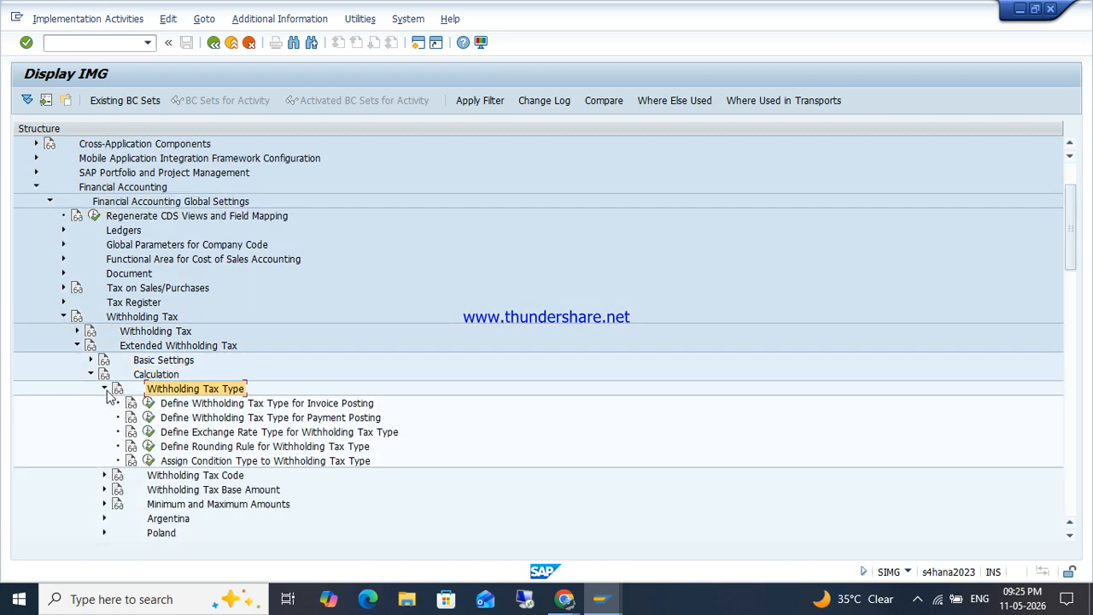
click(189, 405)
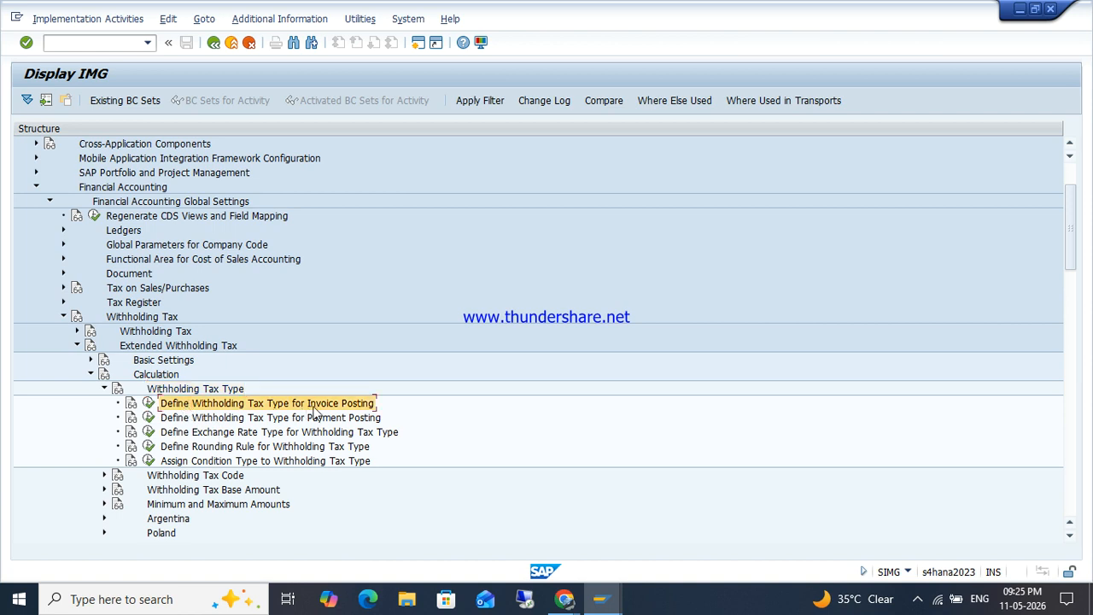
click(193, 418)
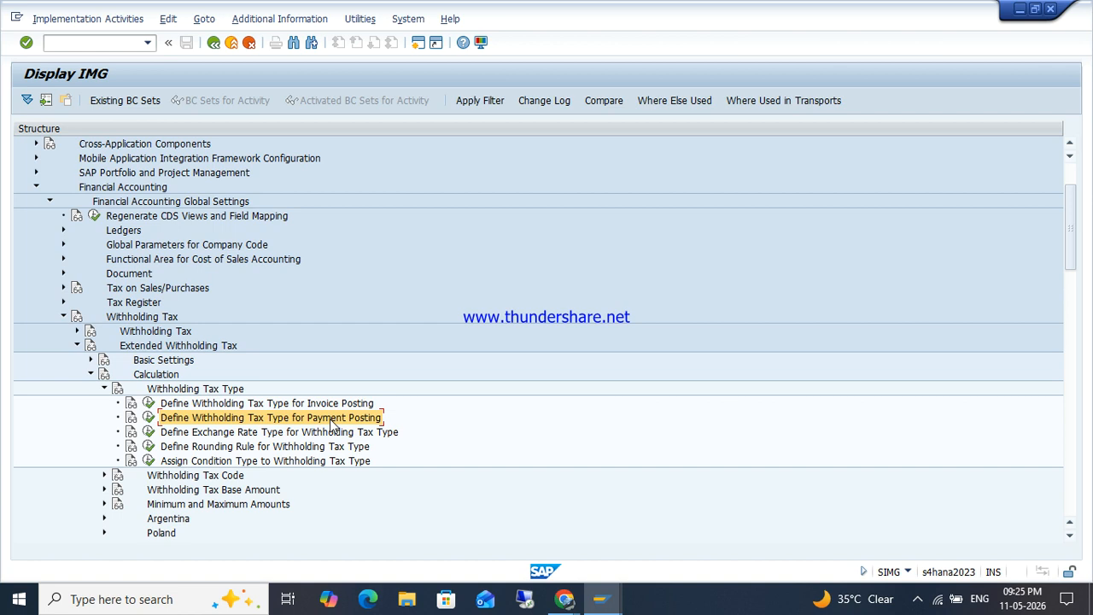
click(162, 403)
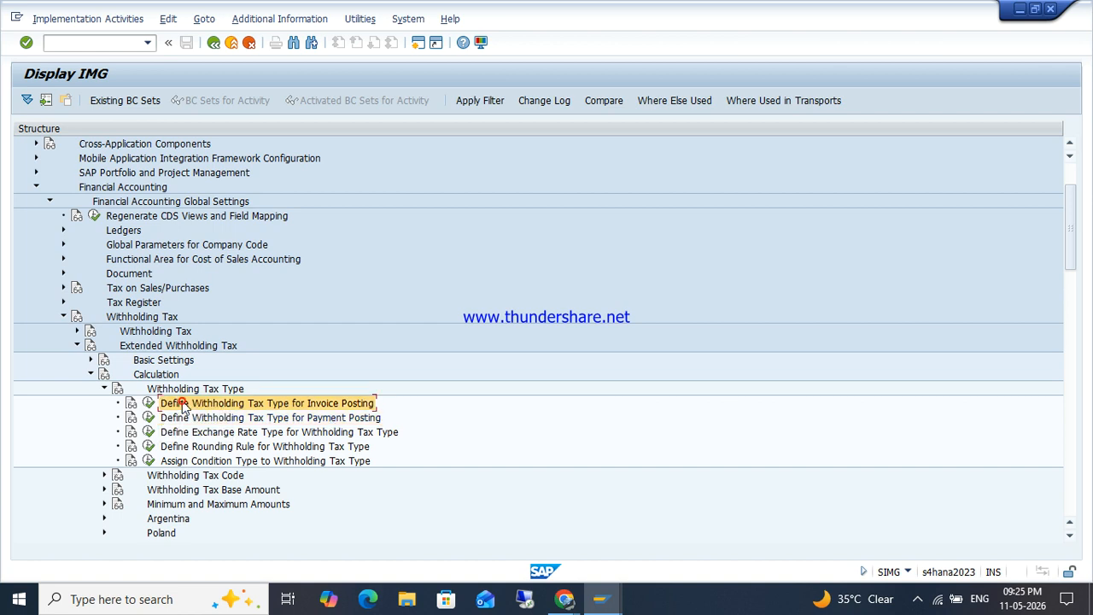
click(148, 403)
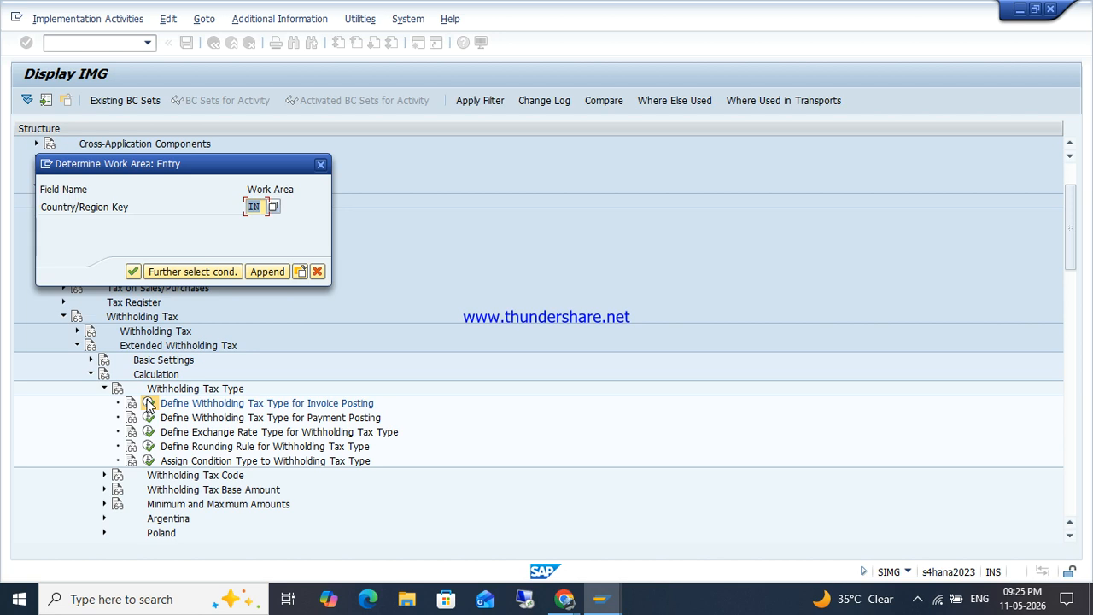
click(322, 164)
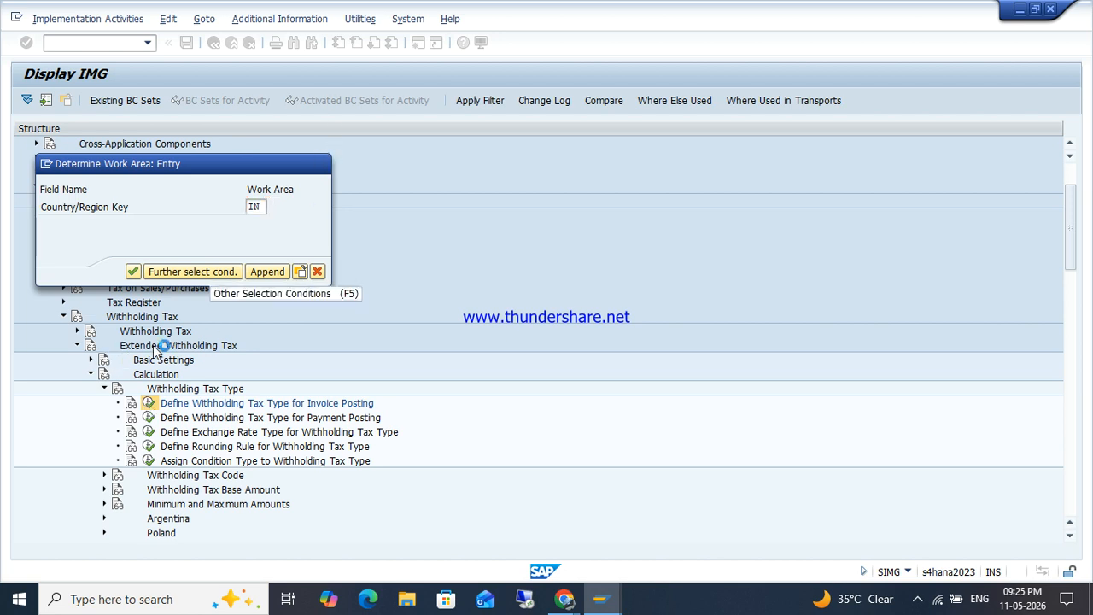
click(222, 350)
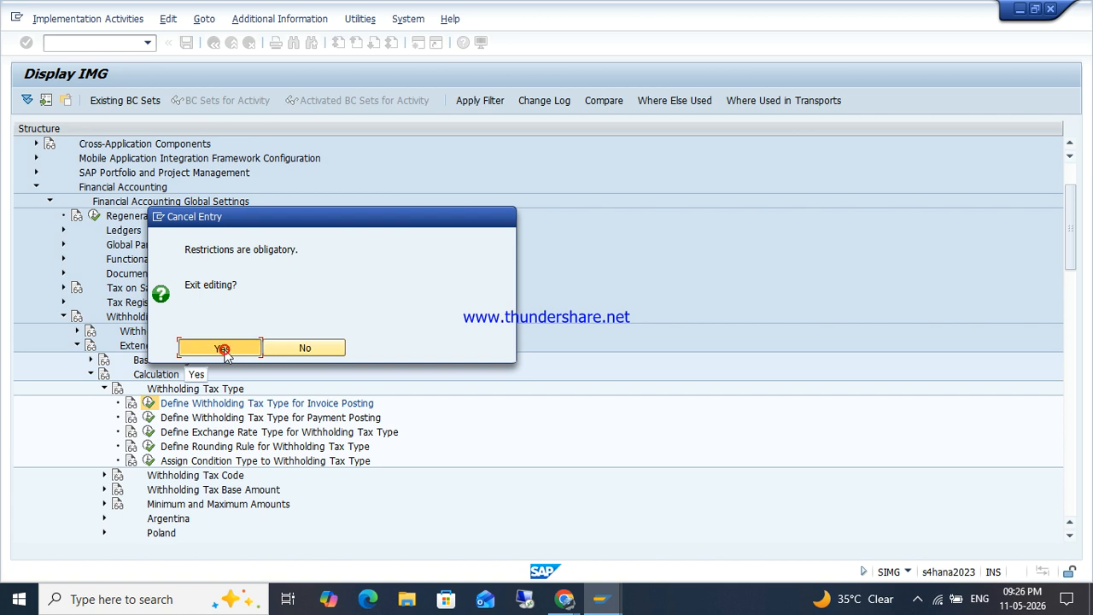
Review the official withholding tax keys for country IN under Basic Settings, including the blank new-entries table, and return to the collapsed node.
click(90, 359)
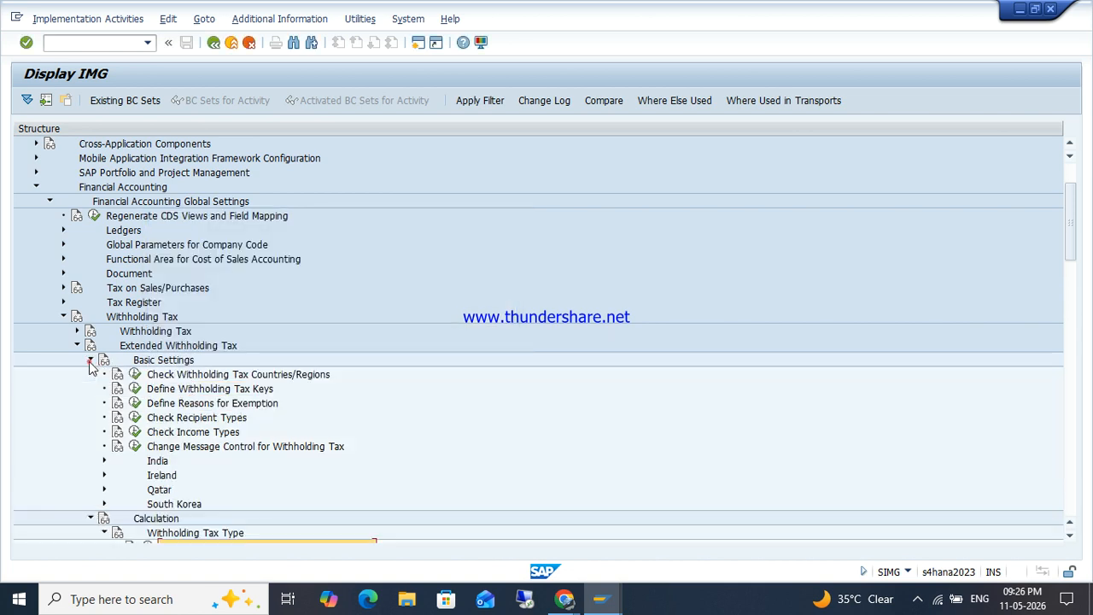
click(135, 389)
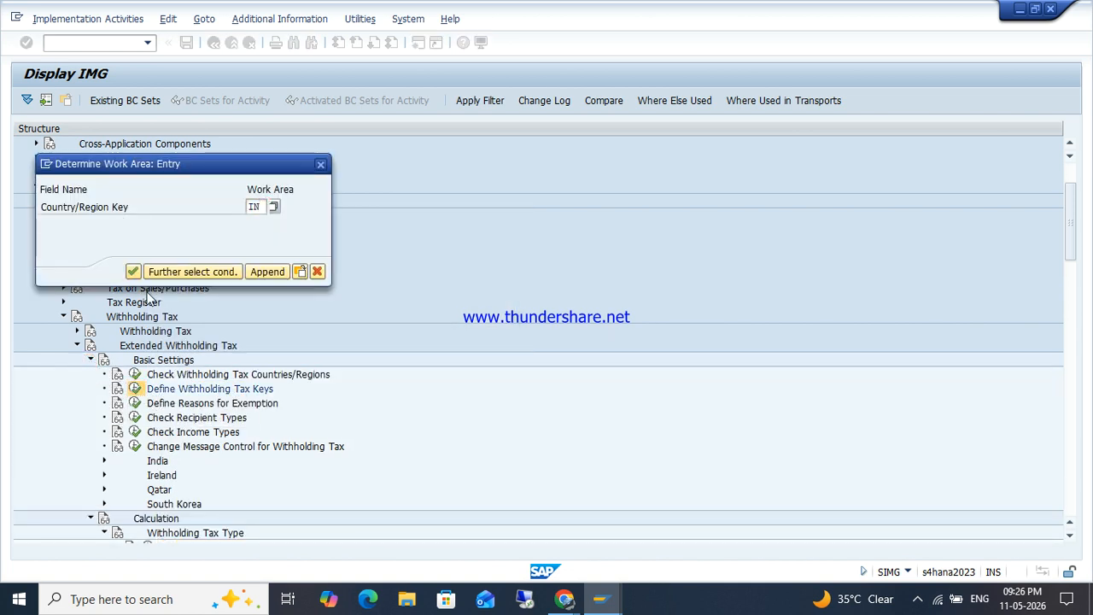
click(133, 271)
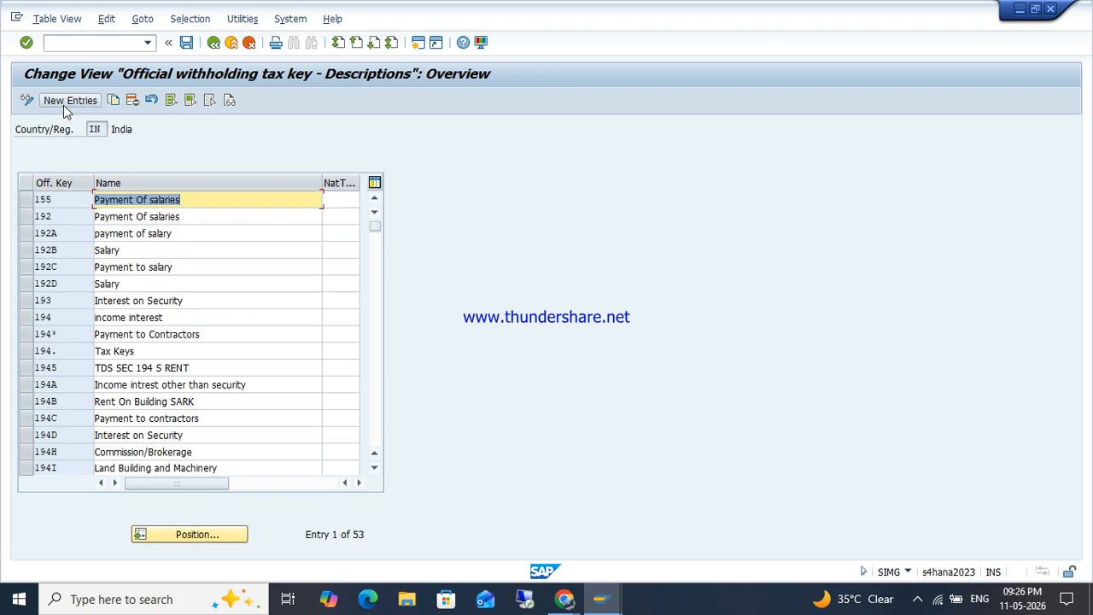
click(68, 101)
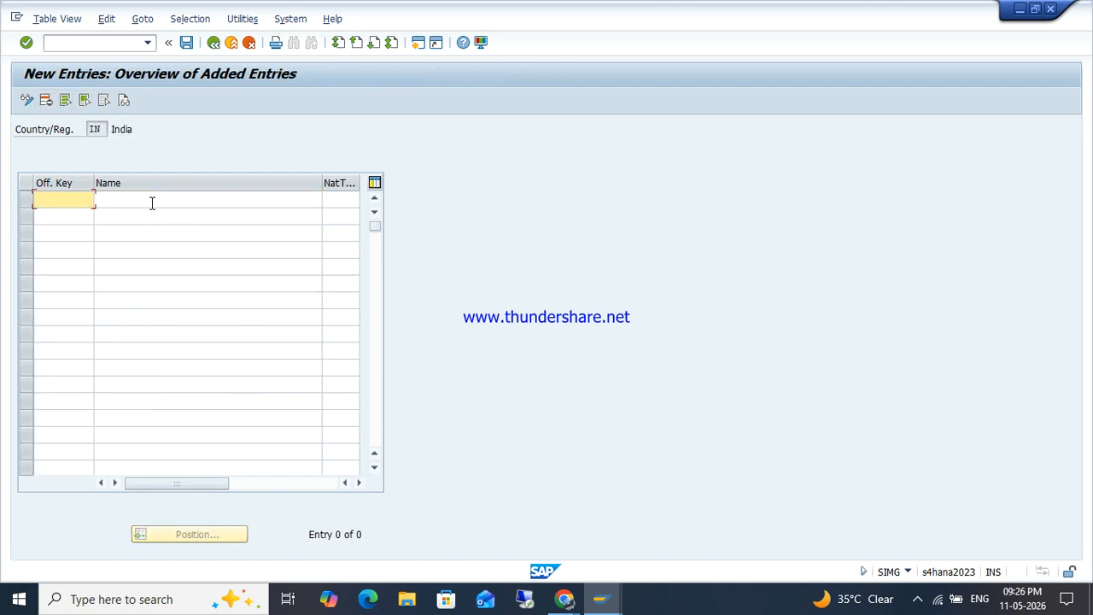
click(214, 42)
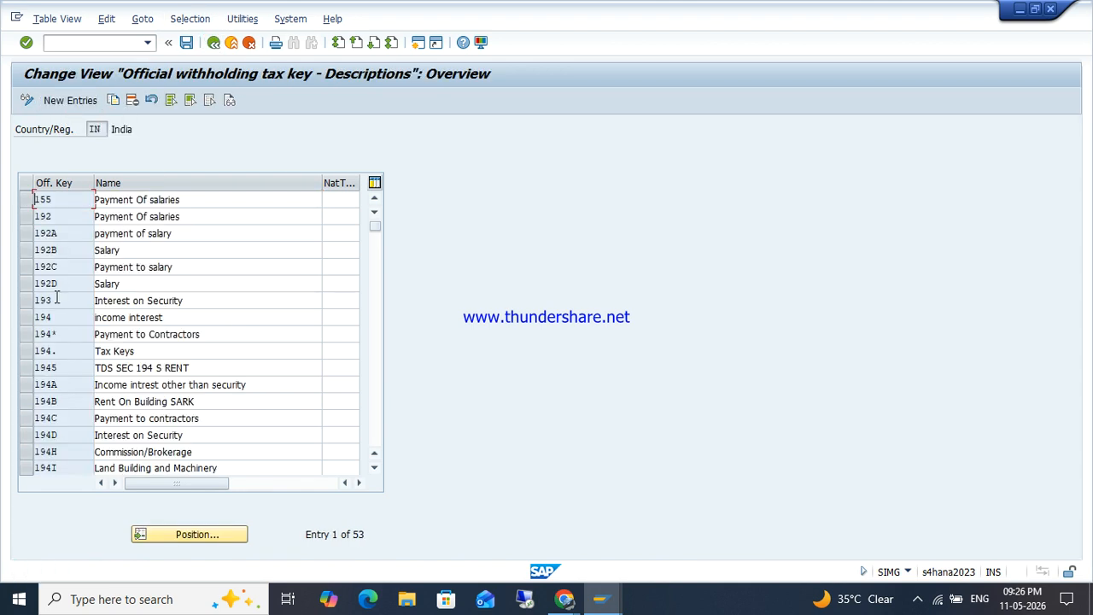
scroll(78, 371, down, 15)
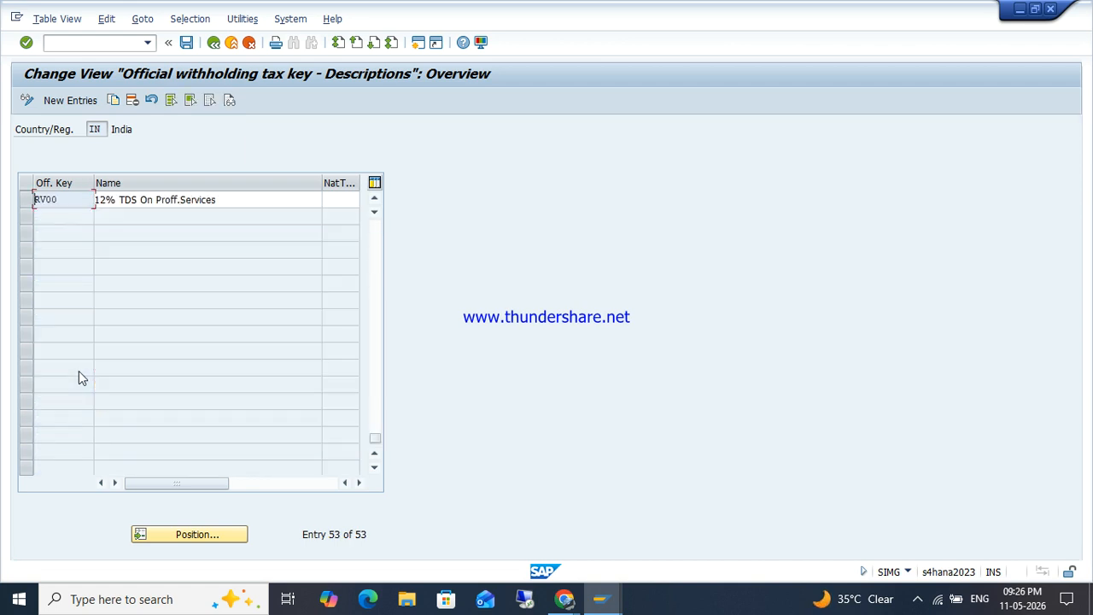
click(214, 43)
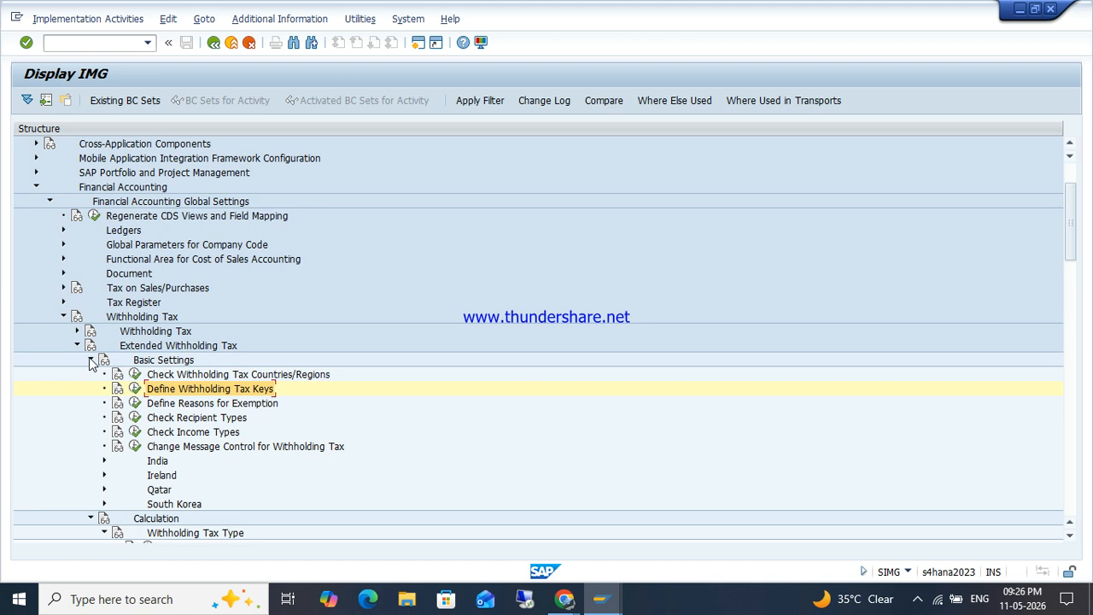
click(91, 360)
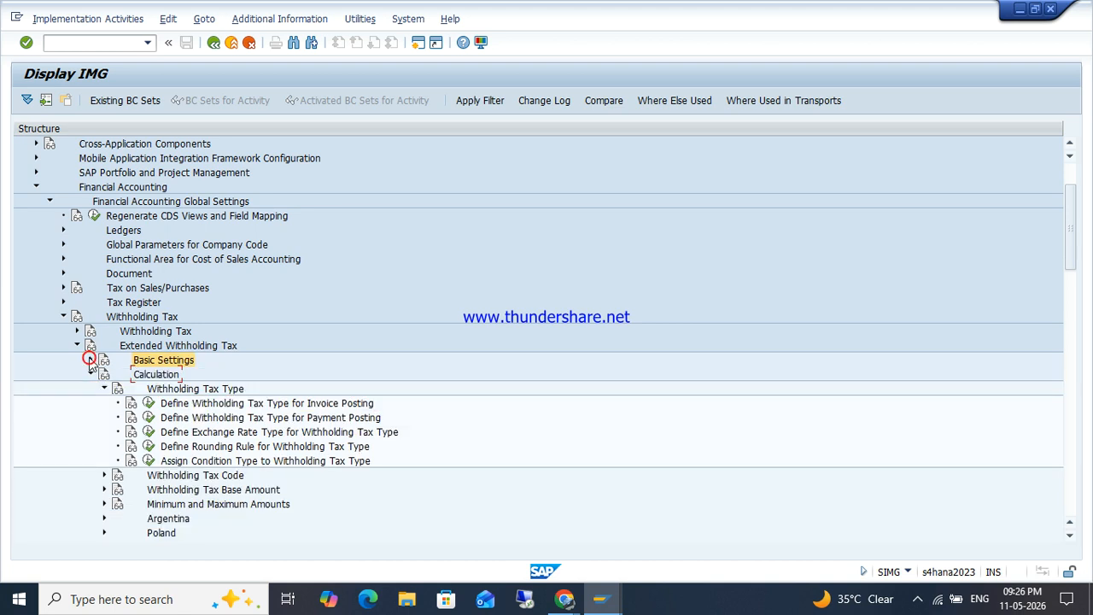
Reopen Define Withholding Tax Keys for country IN, inspect the Off. Key and Name columns for new entries, and return to the implementation guide.
click(193, 405)
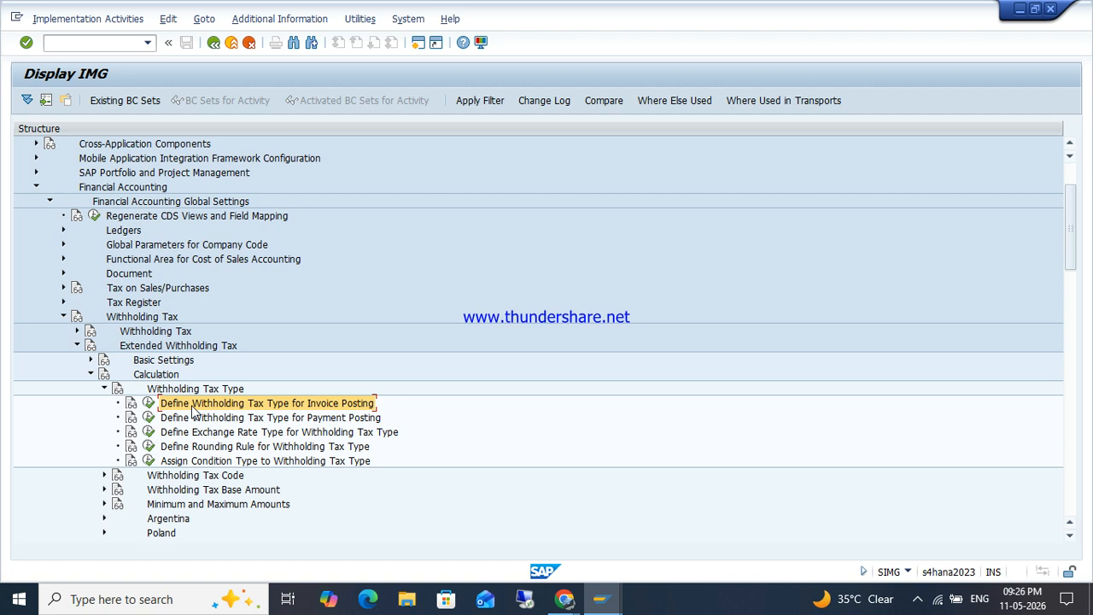
click(91, 359)
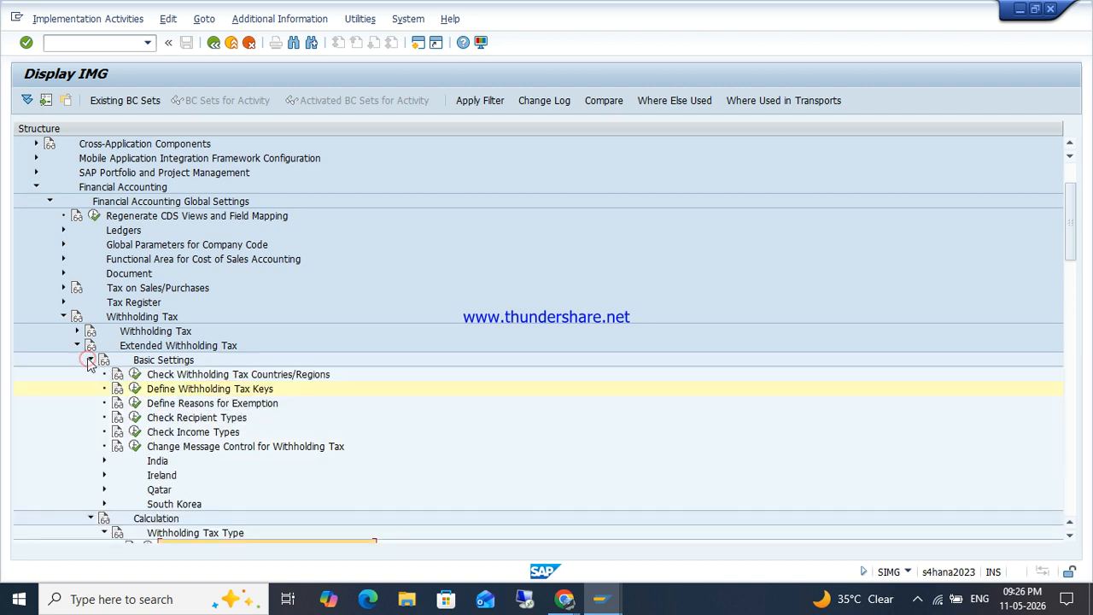
click(135, 388)
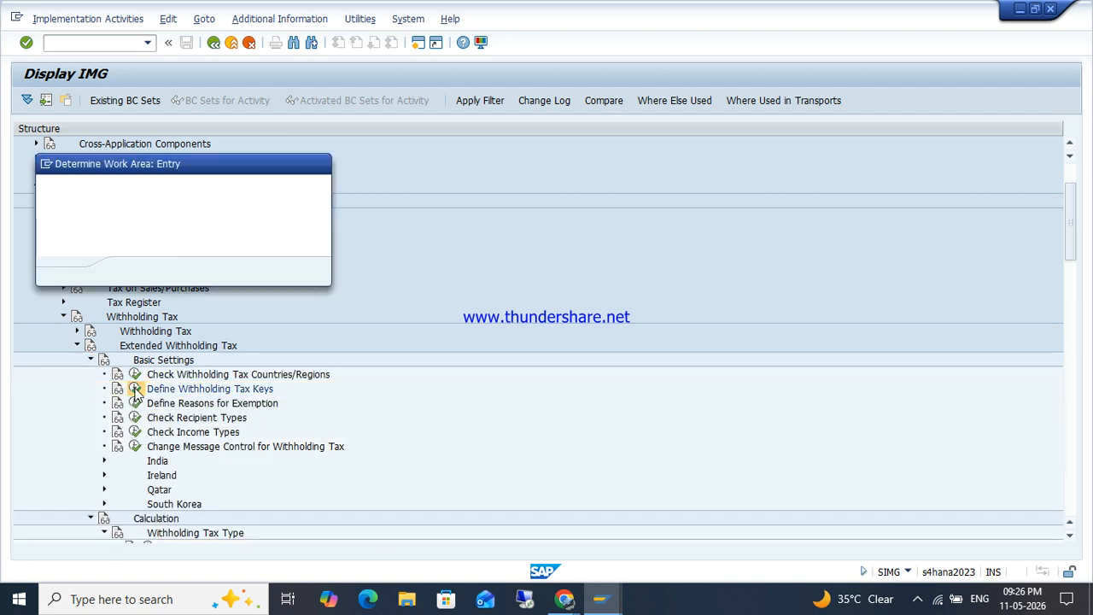
text(IN)
key(Return)
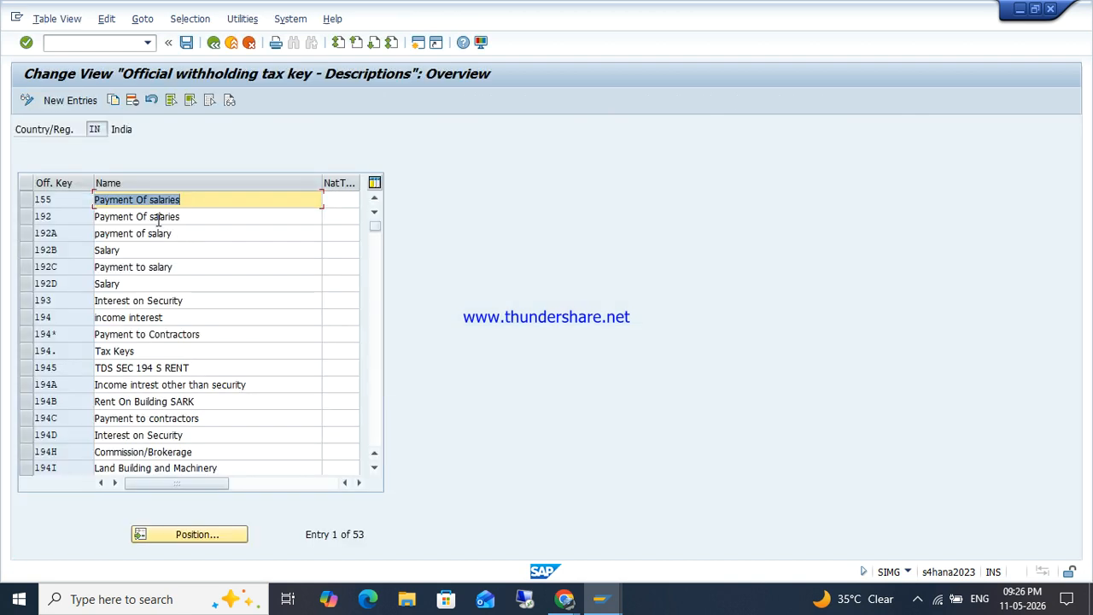
click(77, 100)
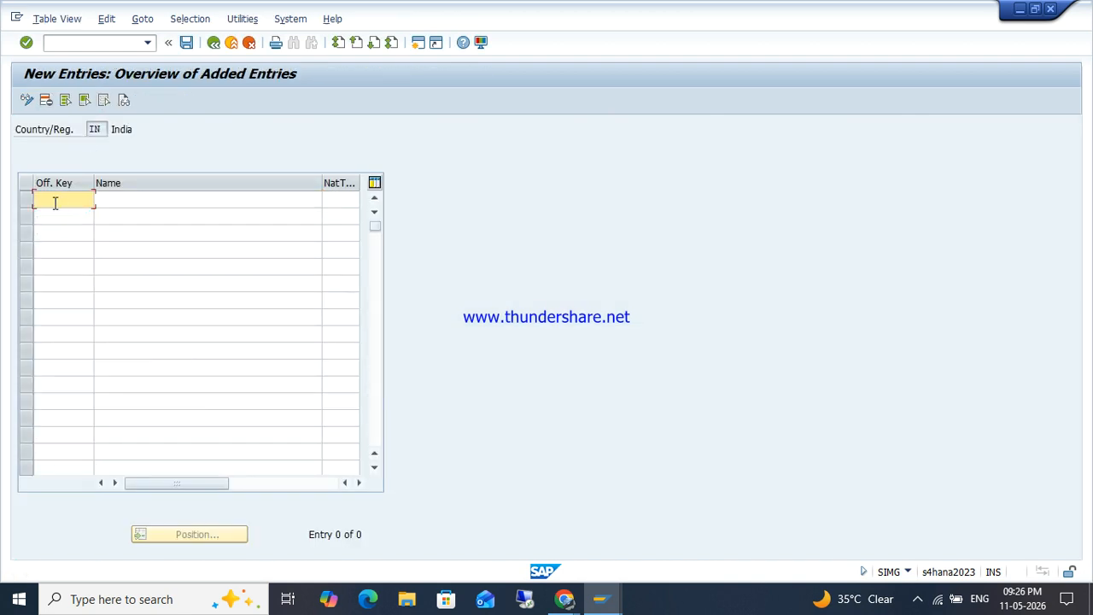
click(163, 210)
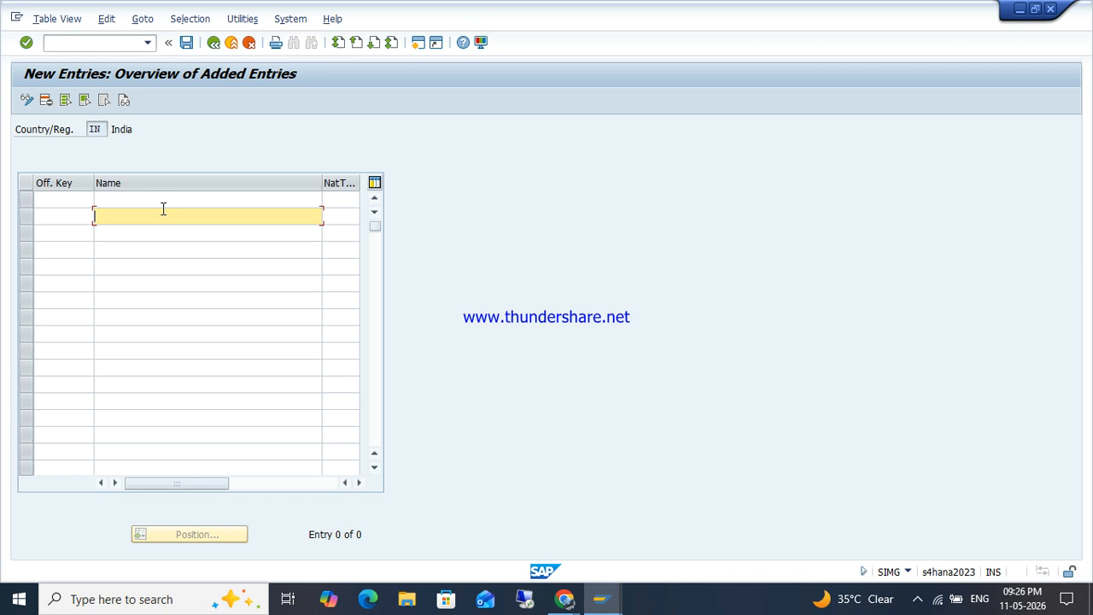
key(F3)
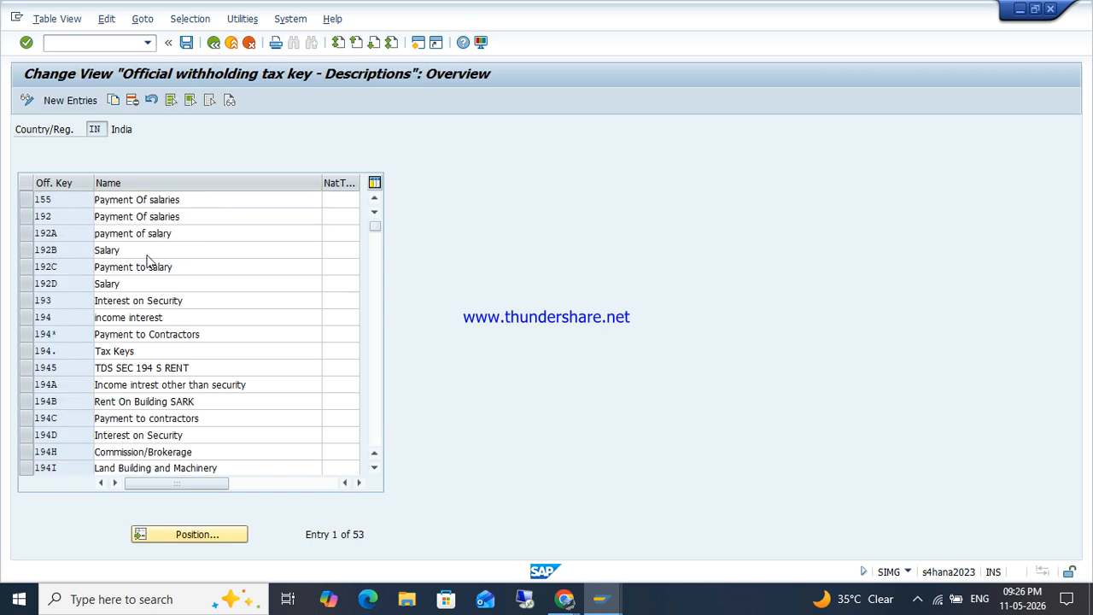
key(F3)
click(89, 360)
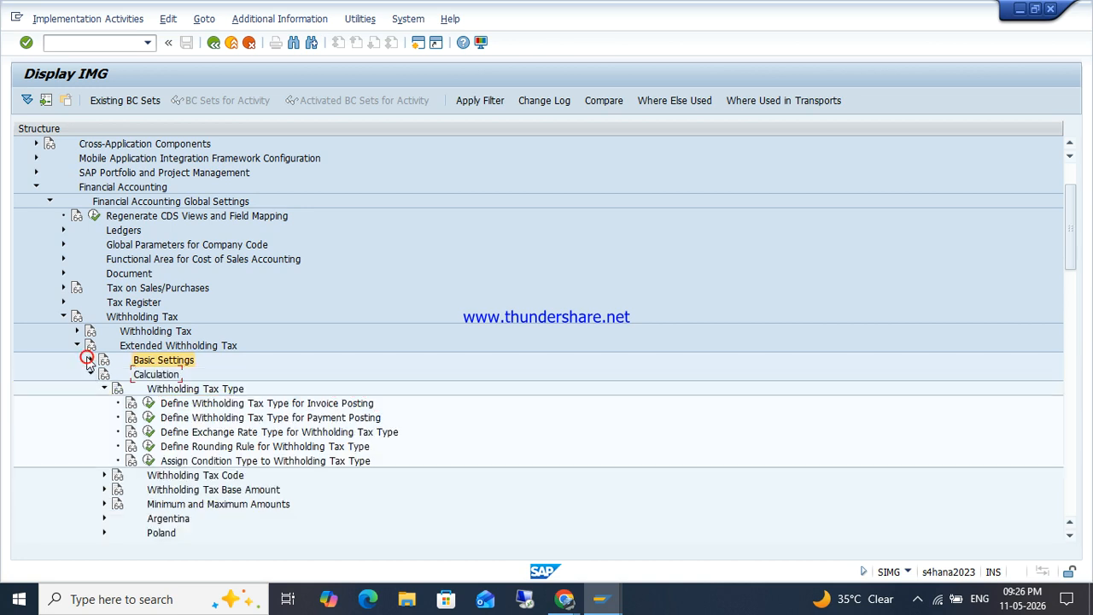
Open Define Withholding Tax Type for Invoice Posting under Calculation with country key IN.
click(203, 405)
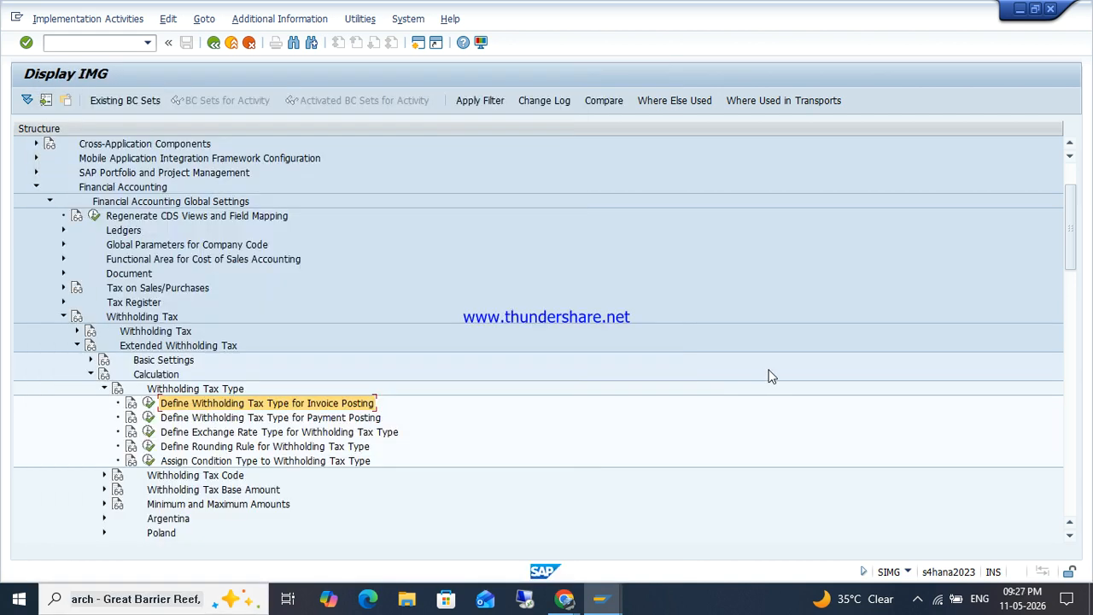
click(768, 371)
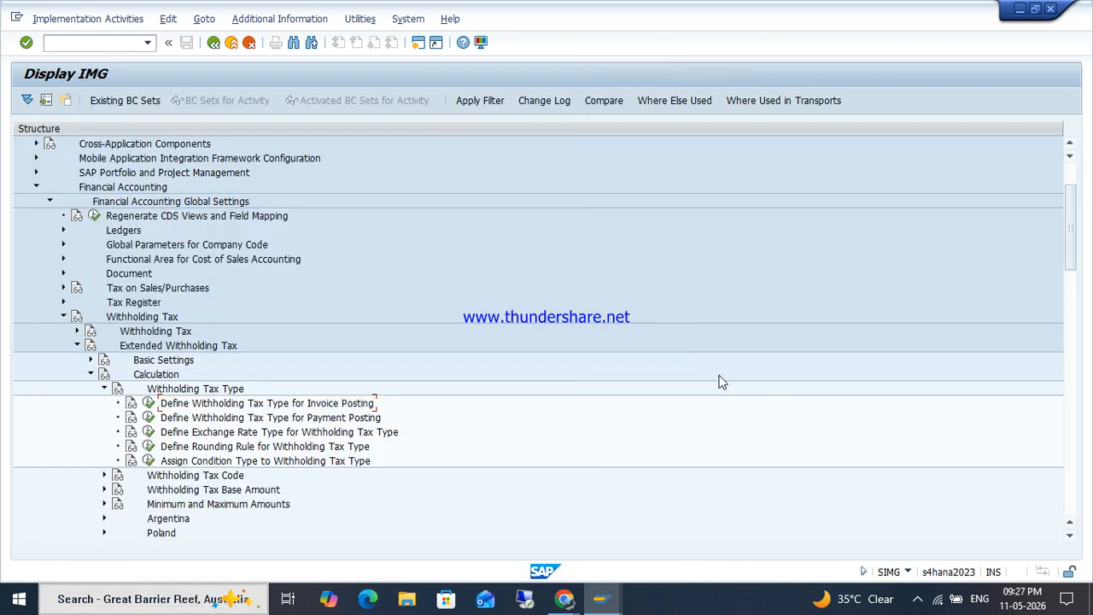
click(208, 403)
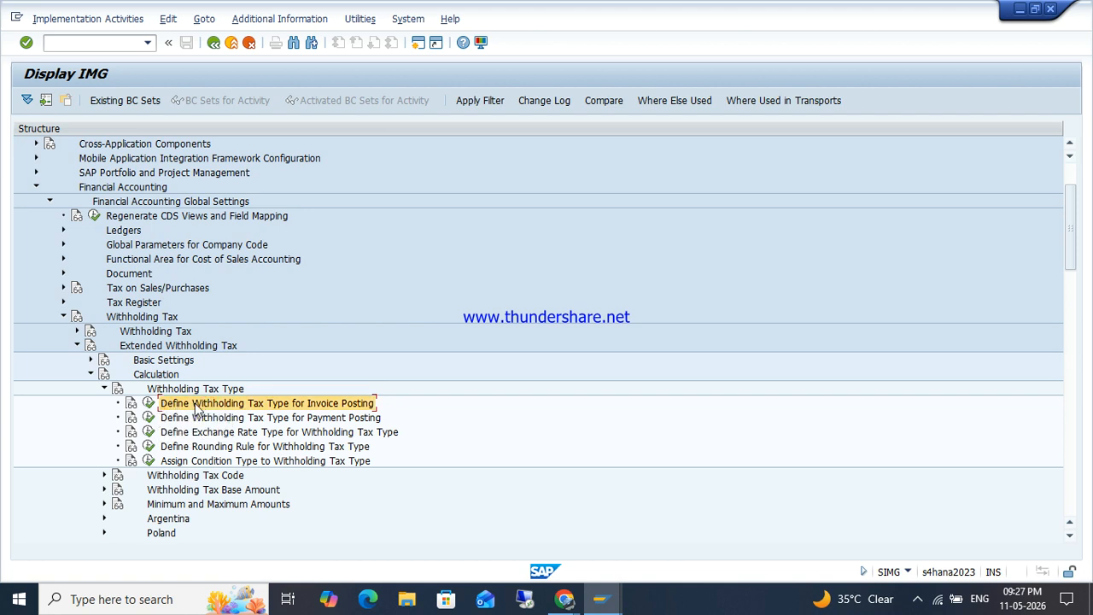
click(148, 405)
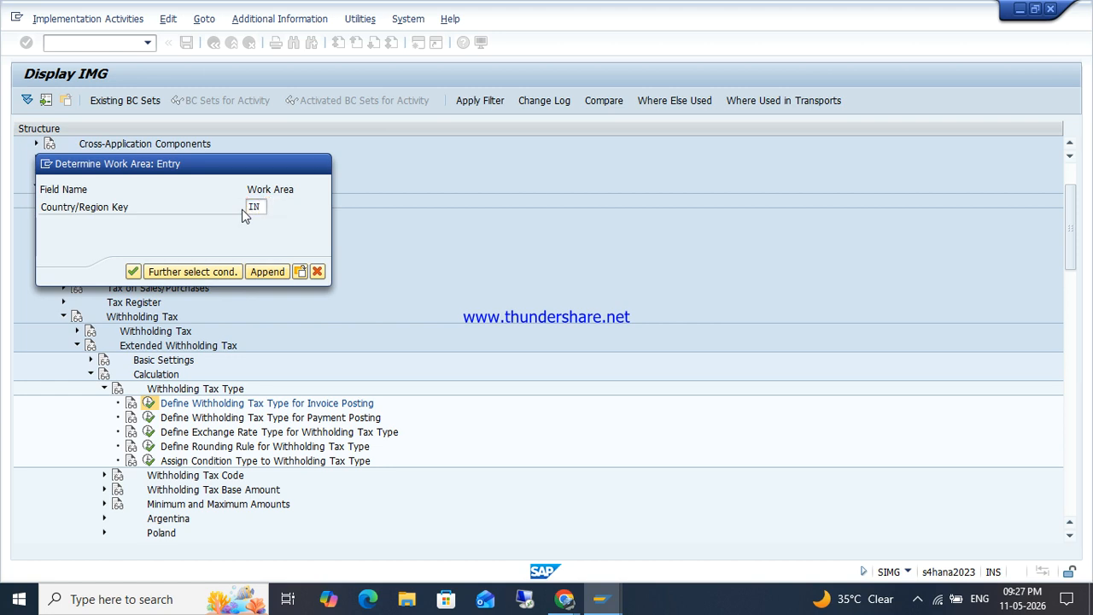
key(Return)
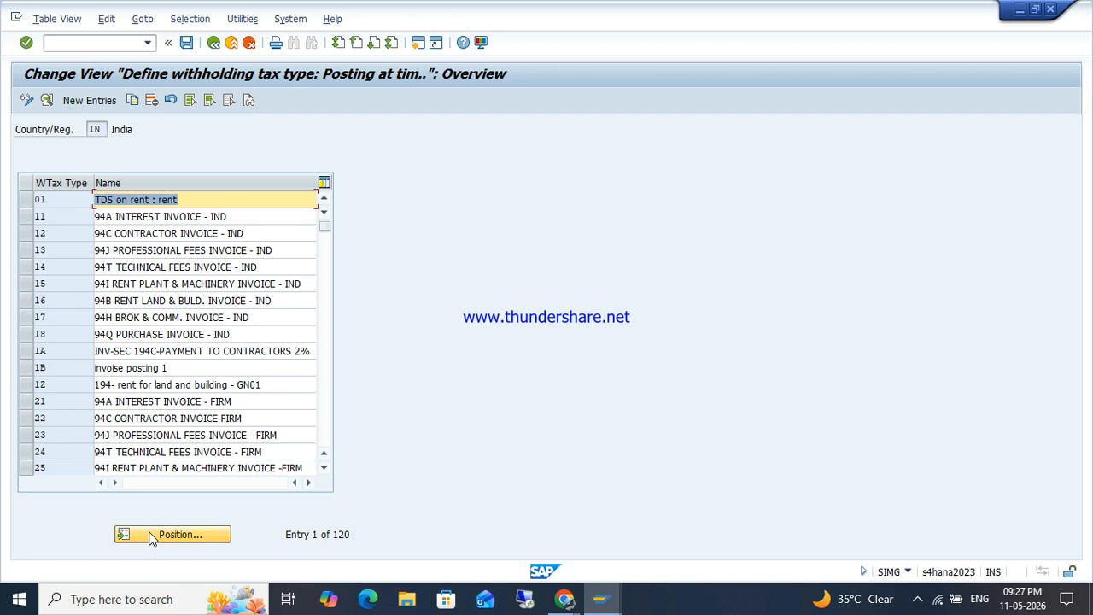
Position the invoice-posting withholding tax type list at Z2 and at Z1 to check which type codes are already used.
click(149, 536)
text(Z2)
key(Return)
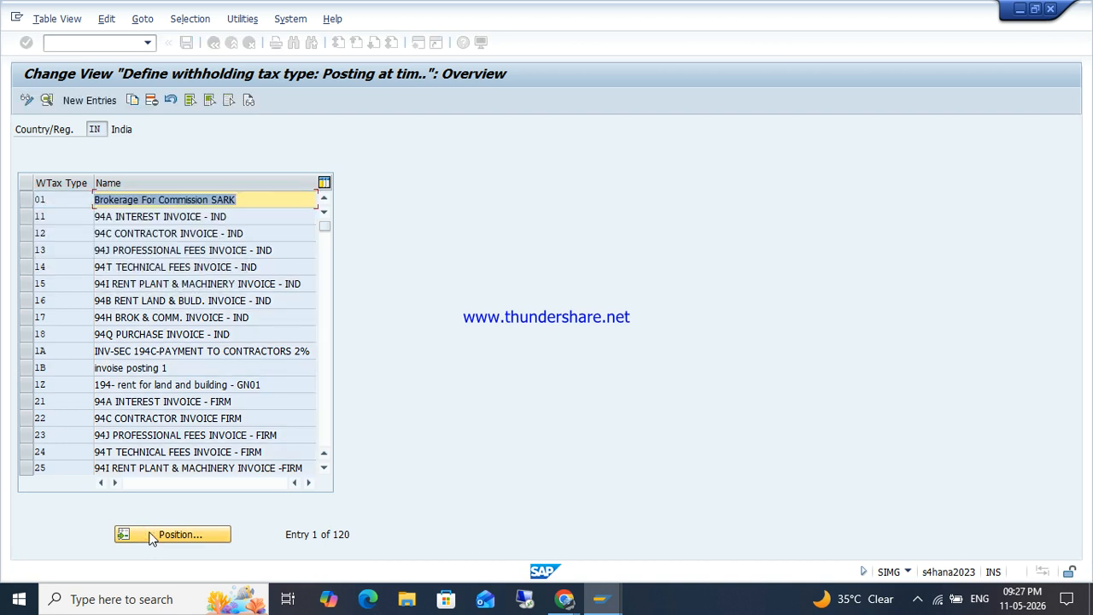
click(150, 535)
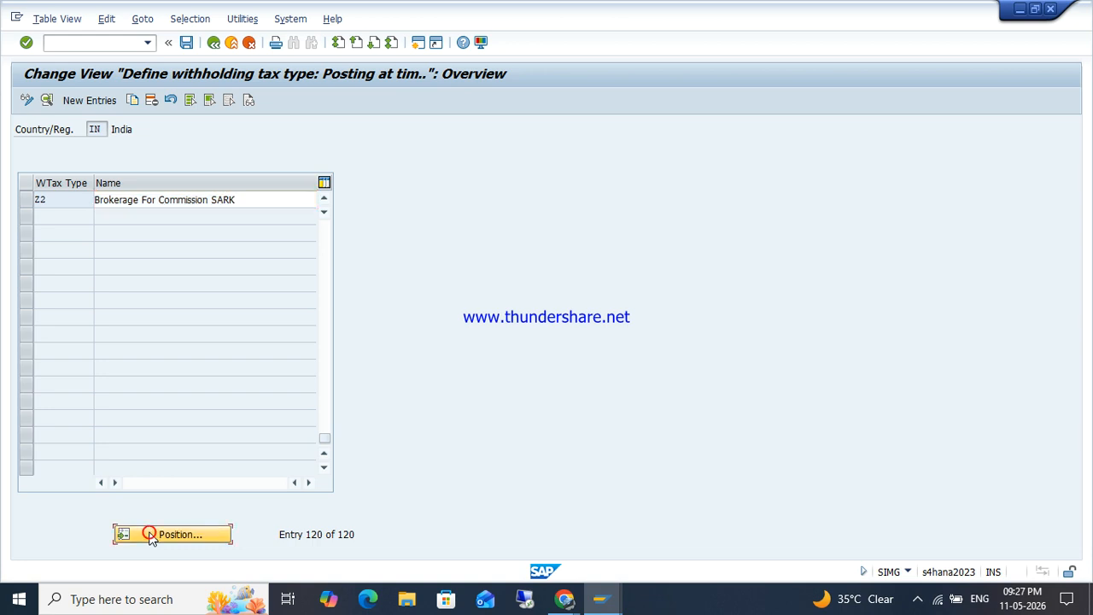
text(Z1)
key(Return)
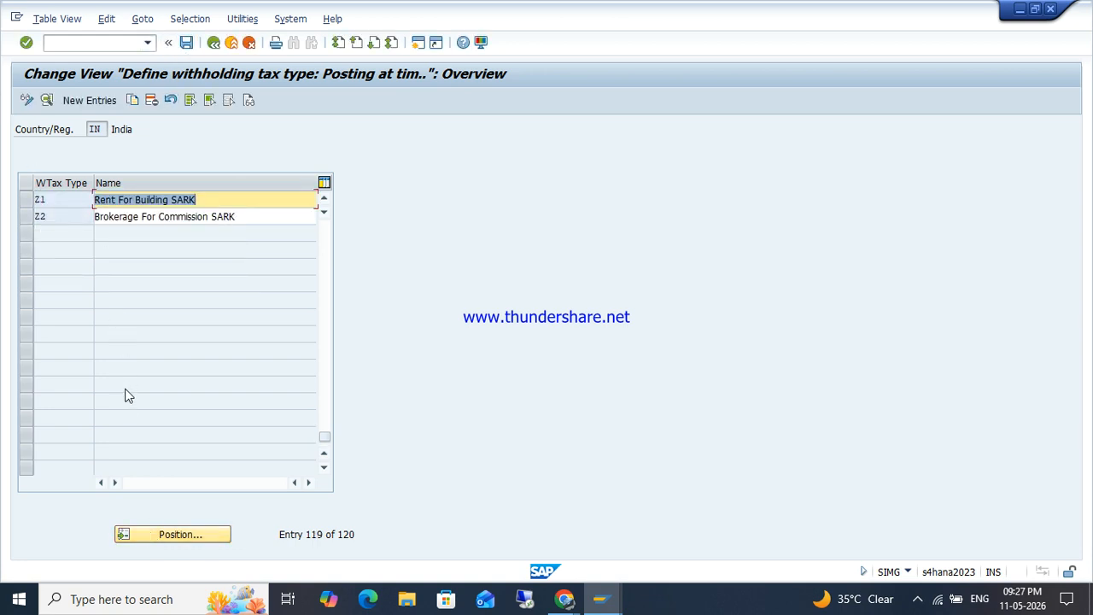
click(47, 216)
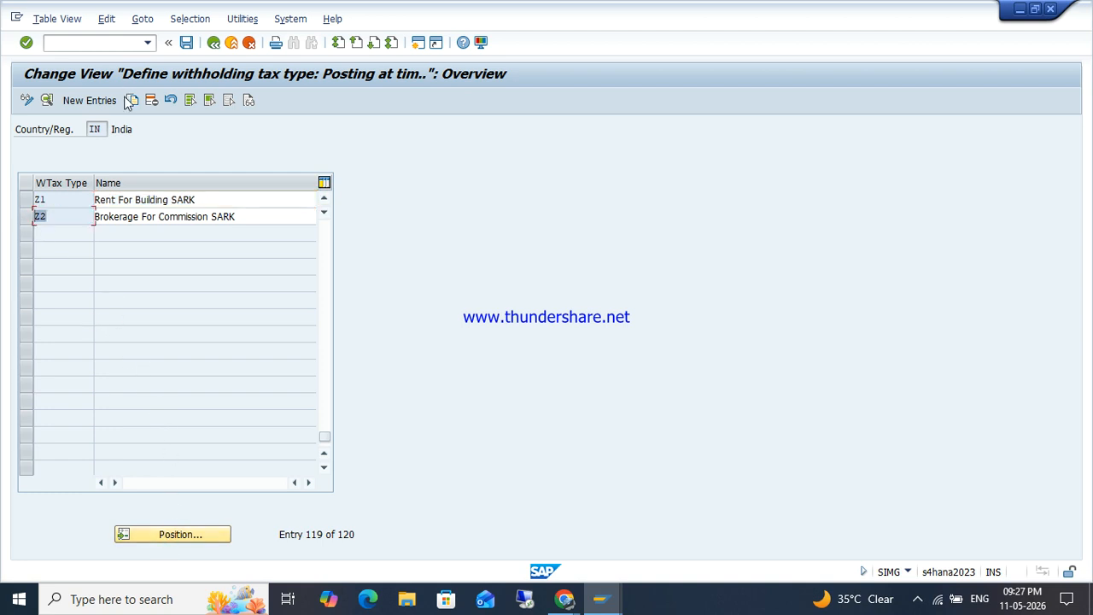
Create a withholding tax type ZA described as WHTAX TYPE FOR INVOICE POSTING, and change its code to Z3.
click(91, 100)
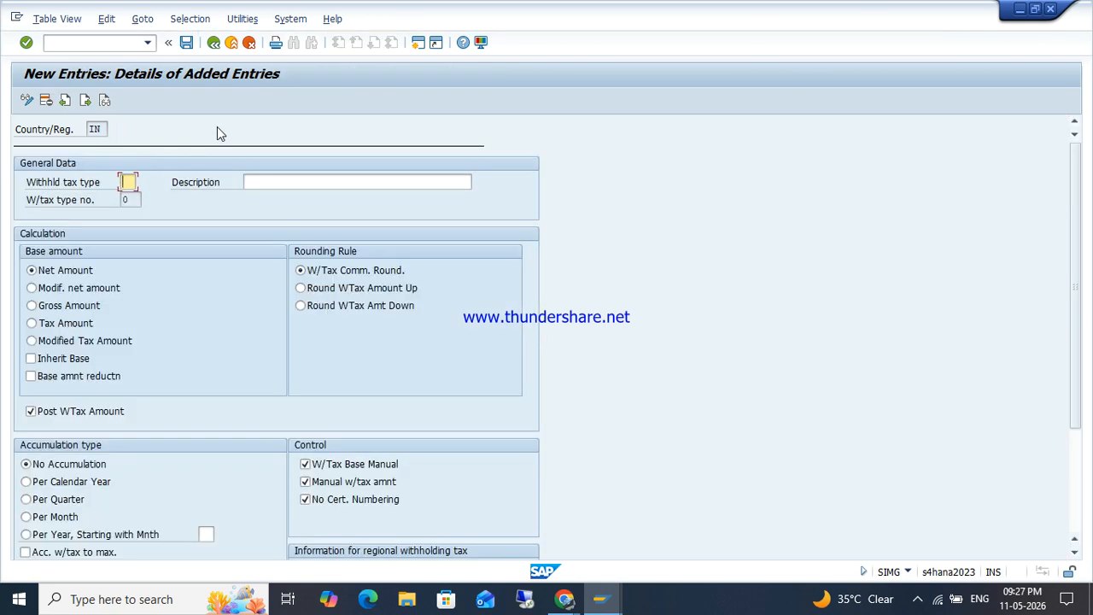
text(ZA)
key(Tab)
text(W)
key(Down)
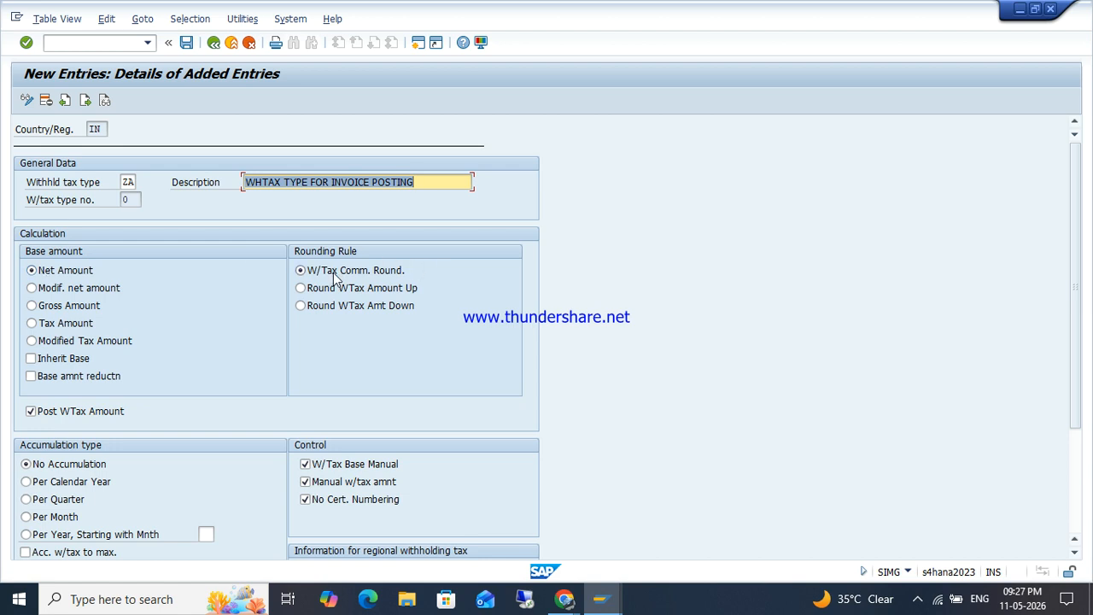
key(Return)
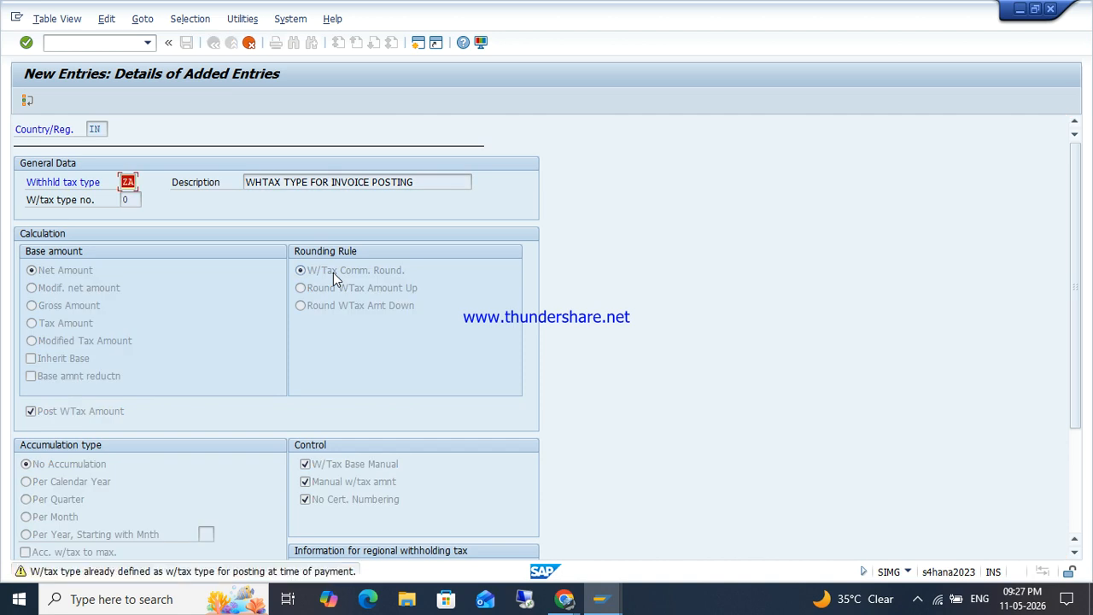
text(Z3)
key(Return)
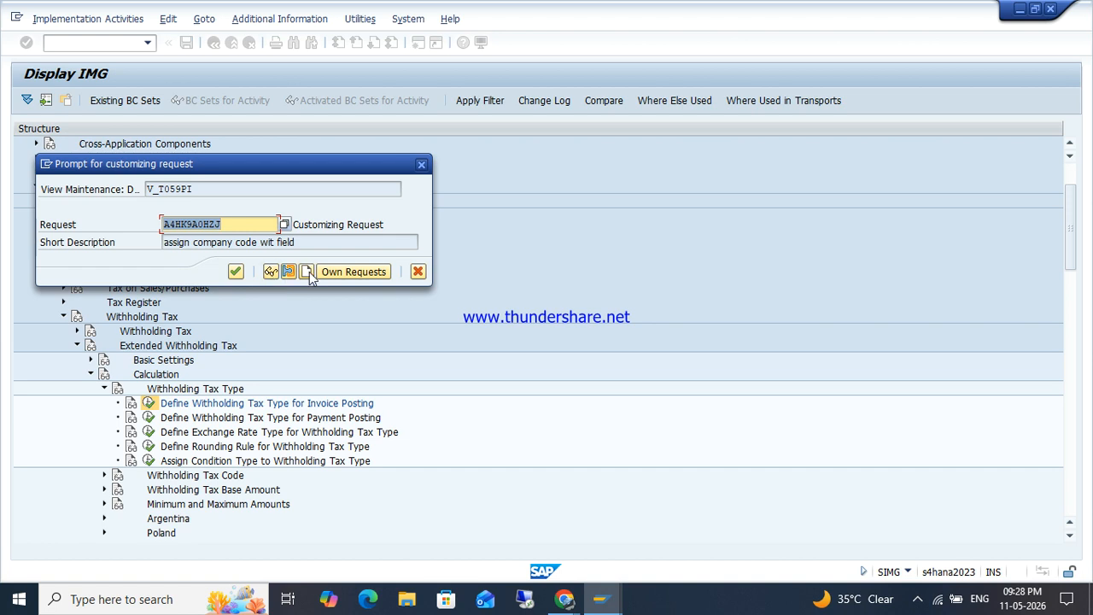
Save withholding tax type Z3 in a new customizing request described as DEFINE WHTAX TYPE, and return to the implementation guide.
click(270, 272)
text(DEFINE W)
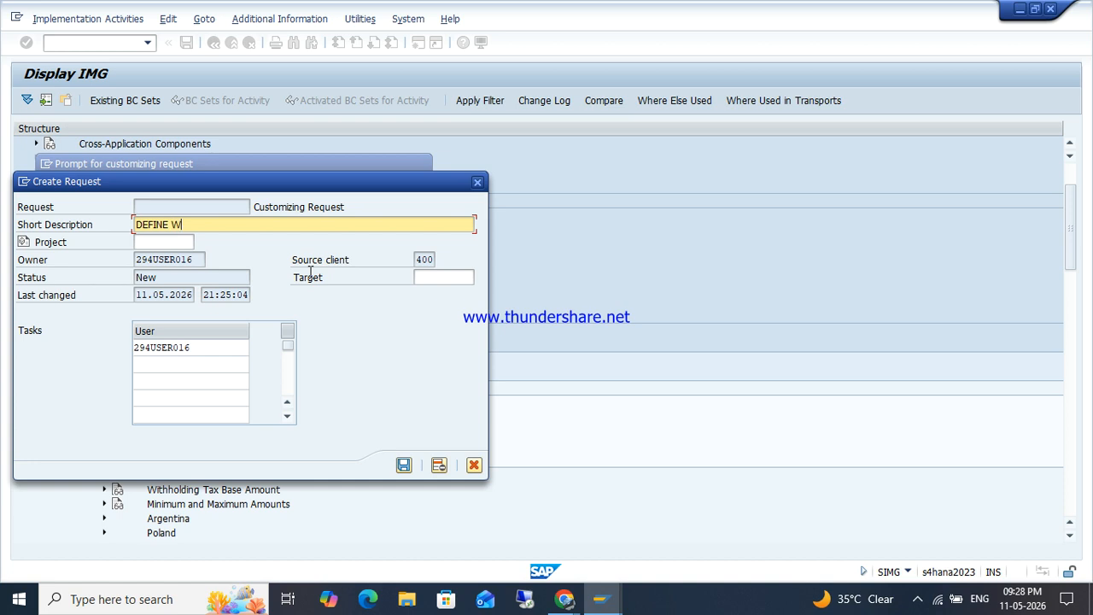
text(HTAC)
text( TYPE)
key(Return)
key(Return)
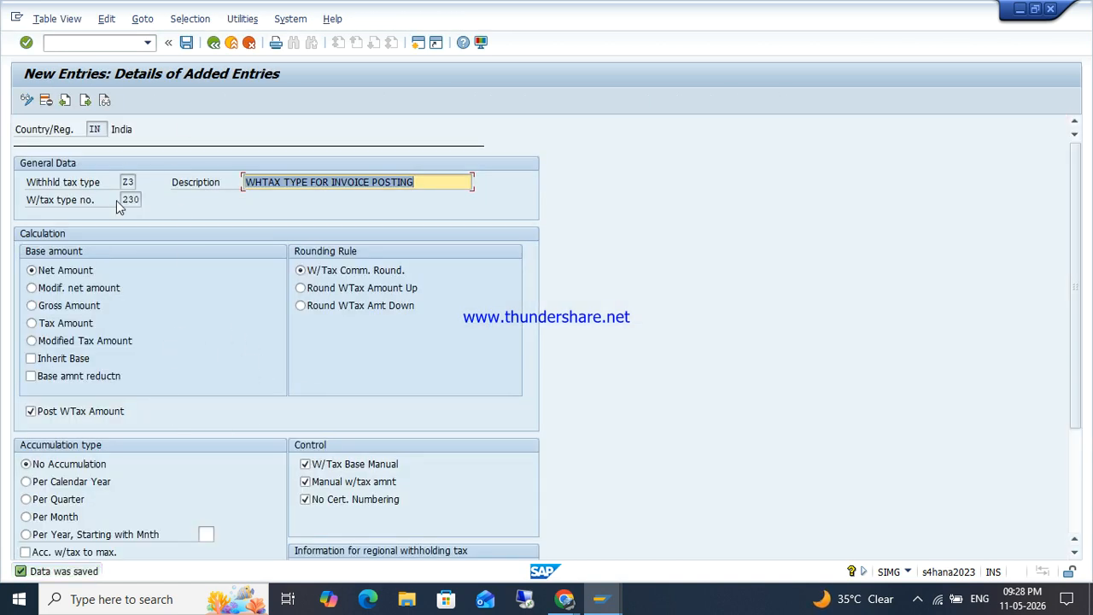
key(F3)
key(F3)
Open Define Withholding Tax Type for Payment Posting with country key IN.
click(182, 417)
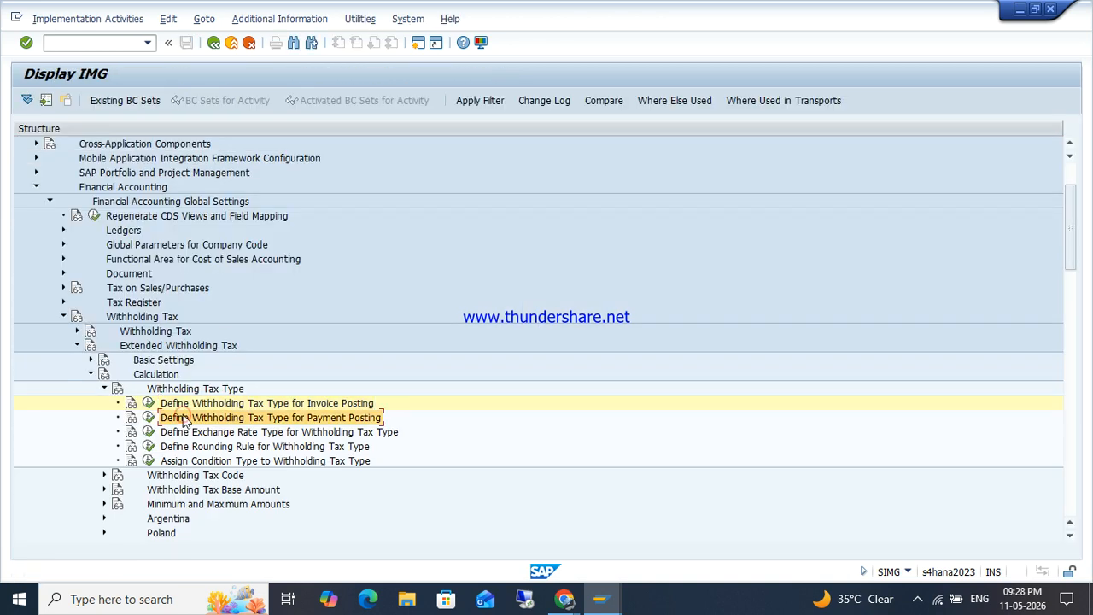
click(147, 417)
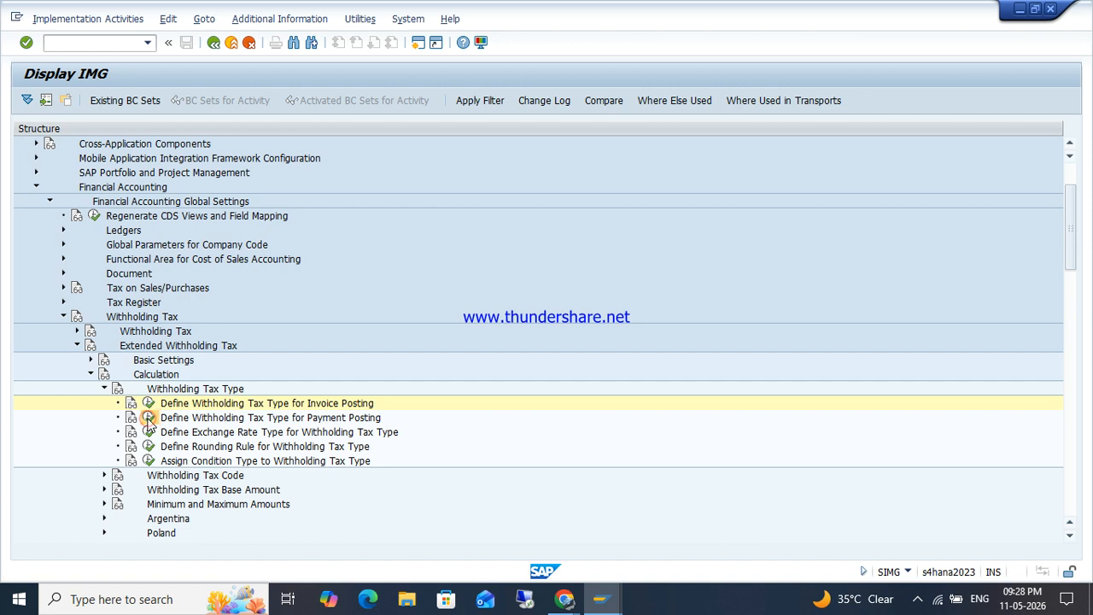
key(Return)
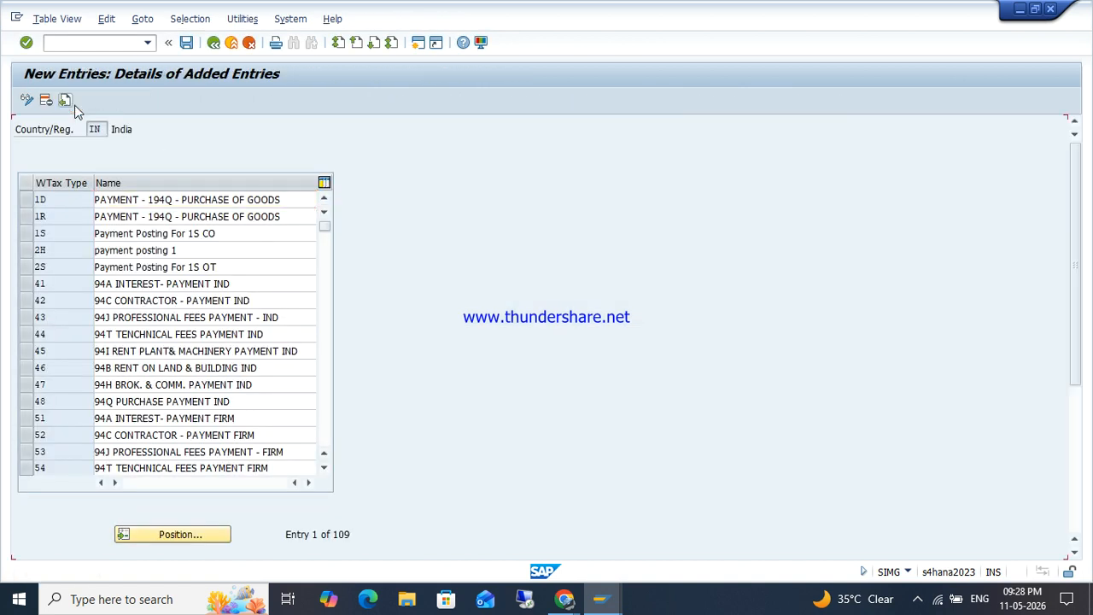
Create a payment-posting withholding tax type Z4 described as WHTAX TYPE FOR PAYMENT POSTING.
click(89, 101)
text(Z4)
key(Tab)
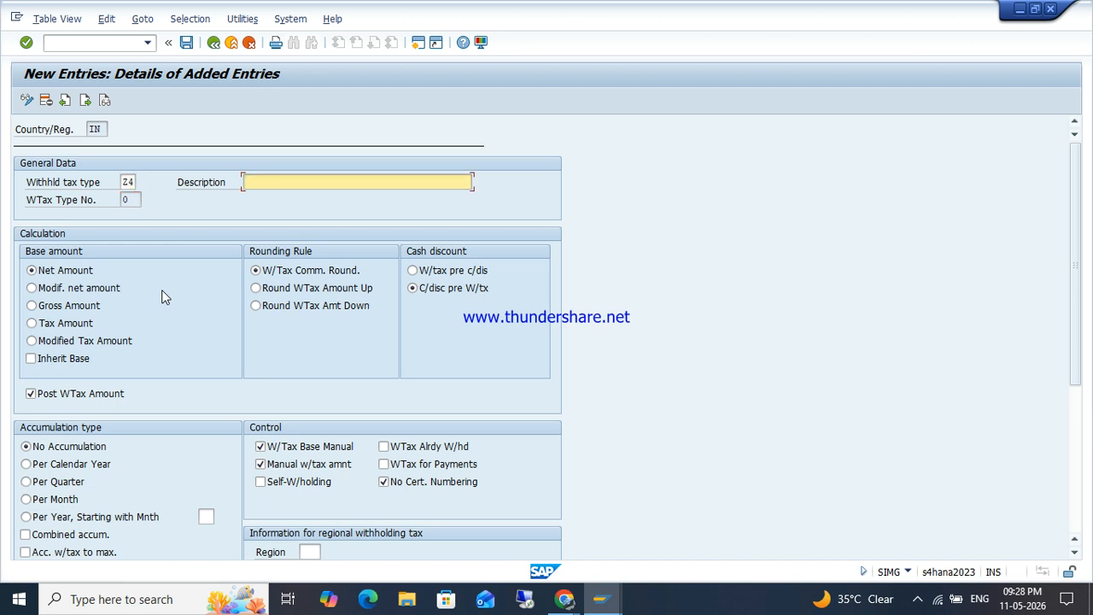
text(W)
key(Down)
key(Return)
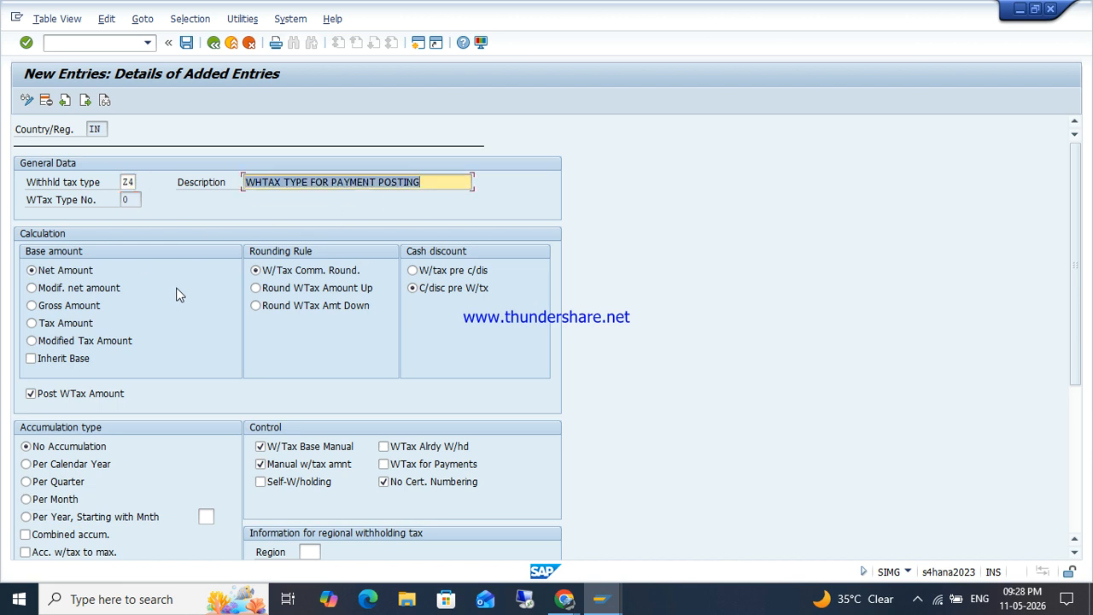
key(Return)
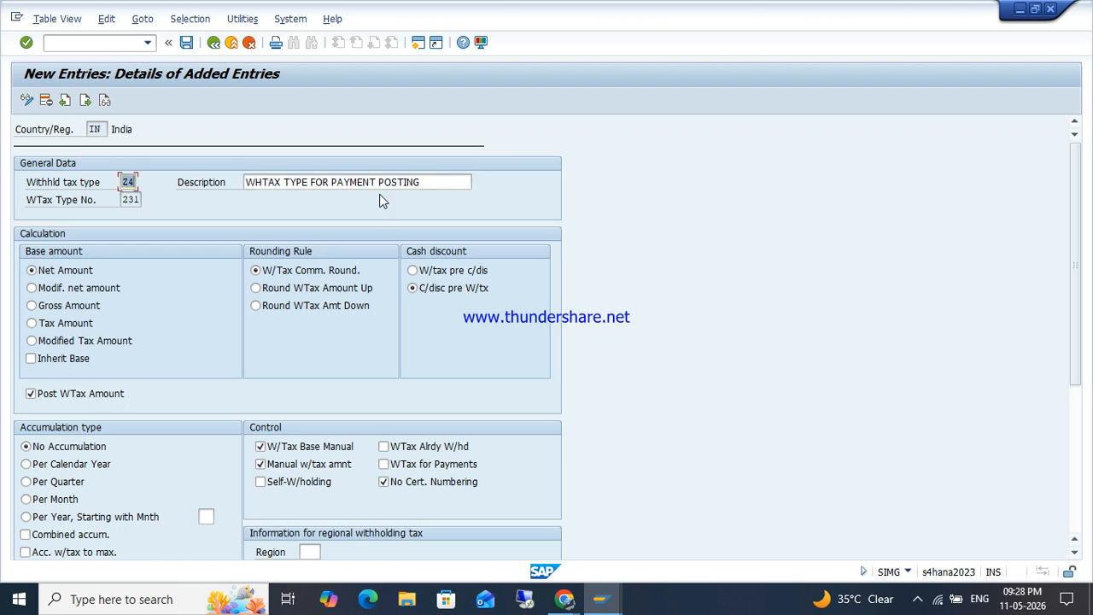
Save withholding tax type Z4 and return to the implementation guide.
key(ctrl+s)
key(Return)
key(F3)
key(F3)
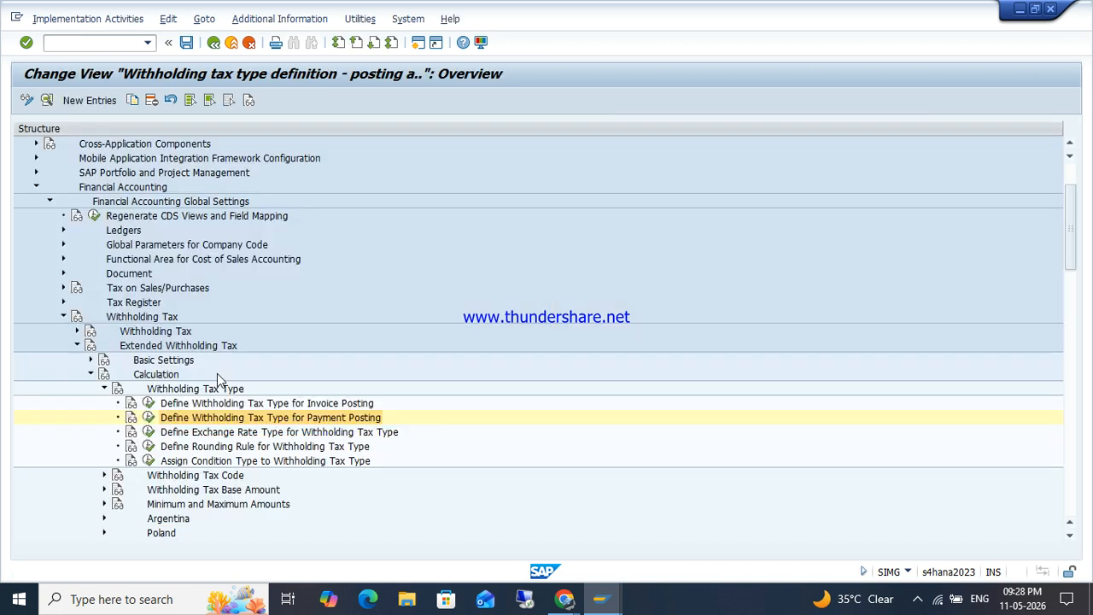
Collapse the Calculation branch and open Check Recipient Types under Basic Settings with country key IN.
click(265, 405)
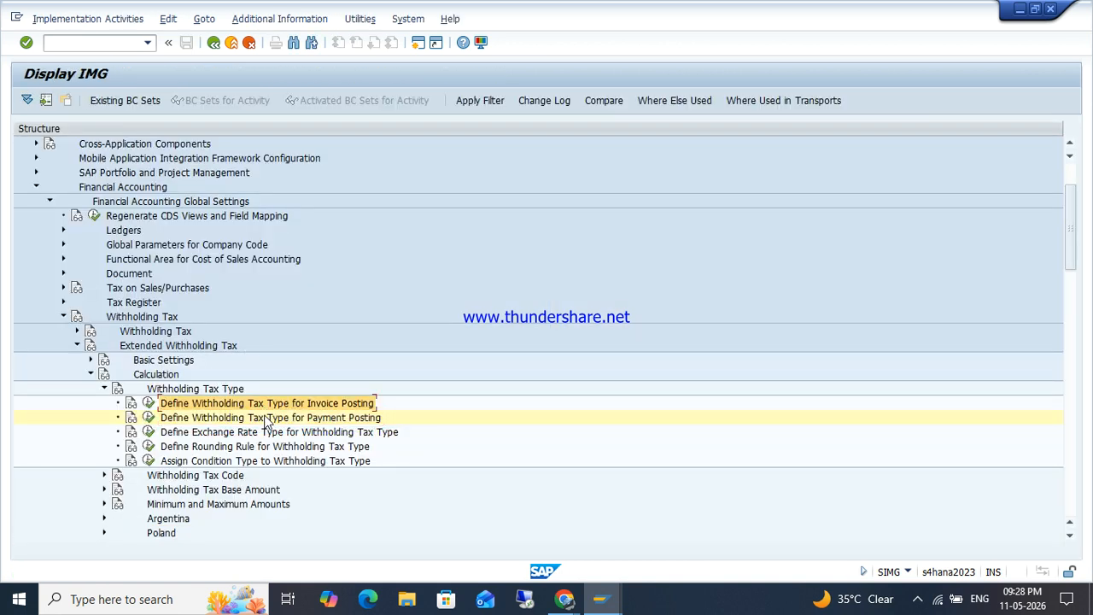
click(265, 418)
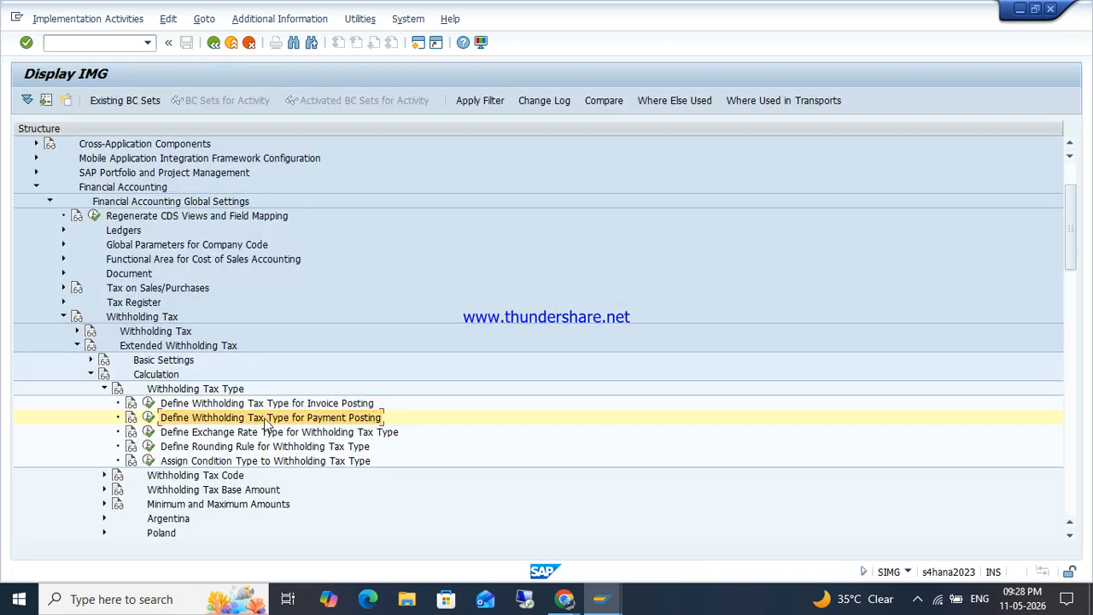
click(104, 389)
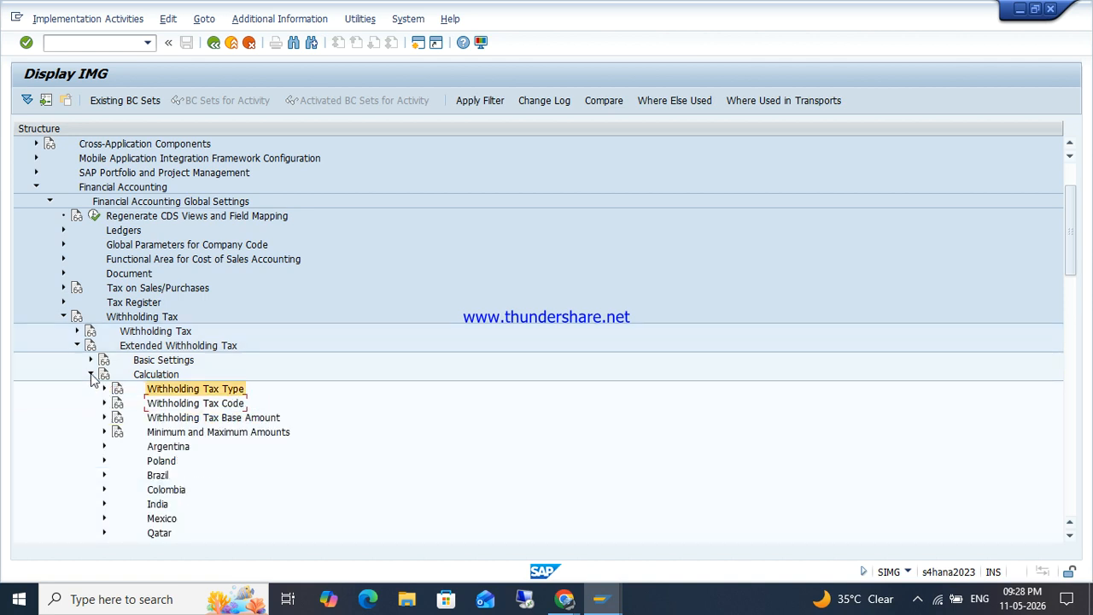
click(90, 374)
click(91, 359)
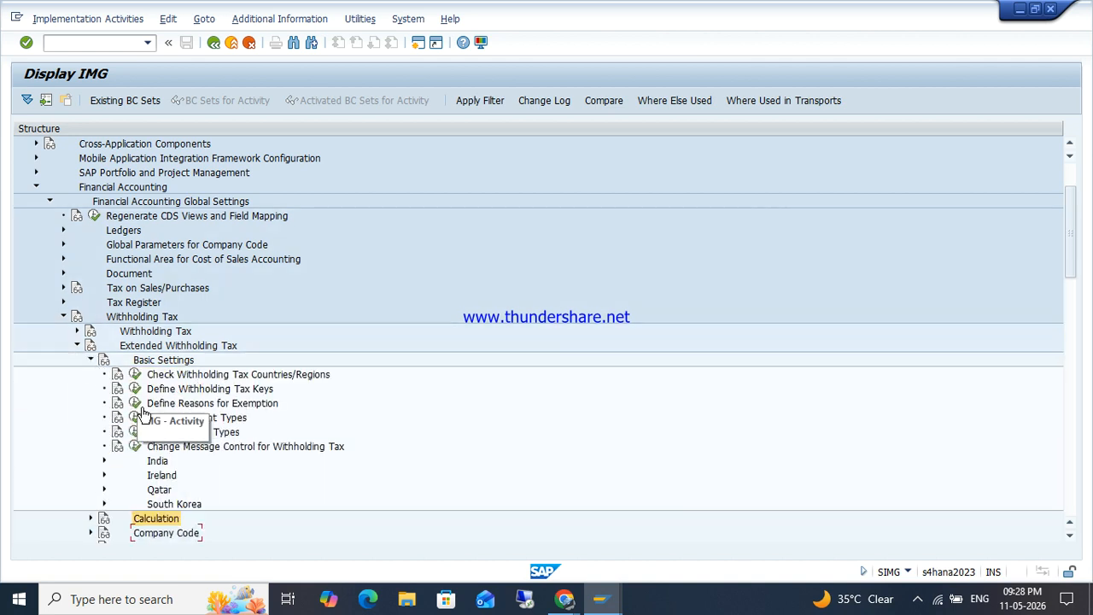
click(166, 417)
click(135, 417)
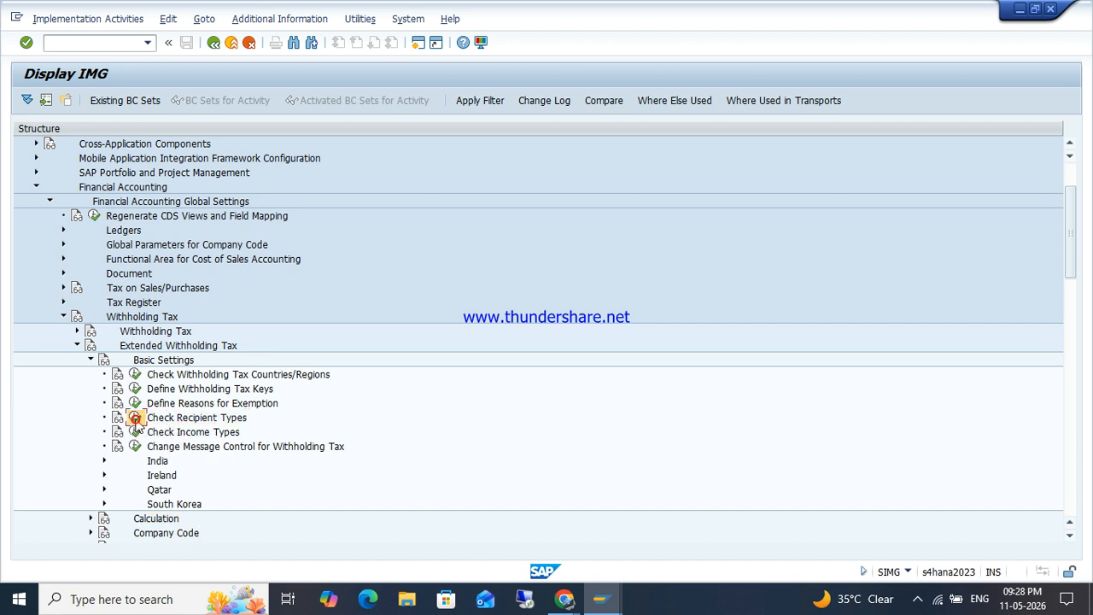
key(Return)
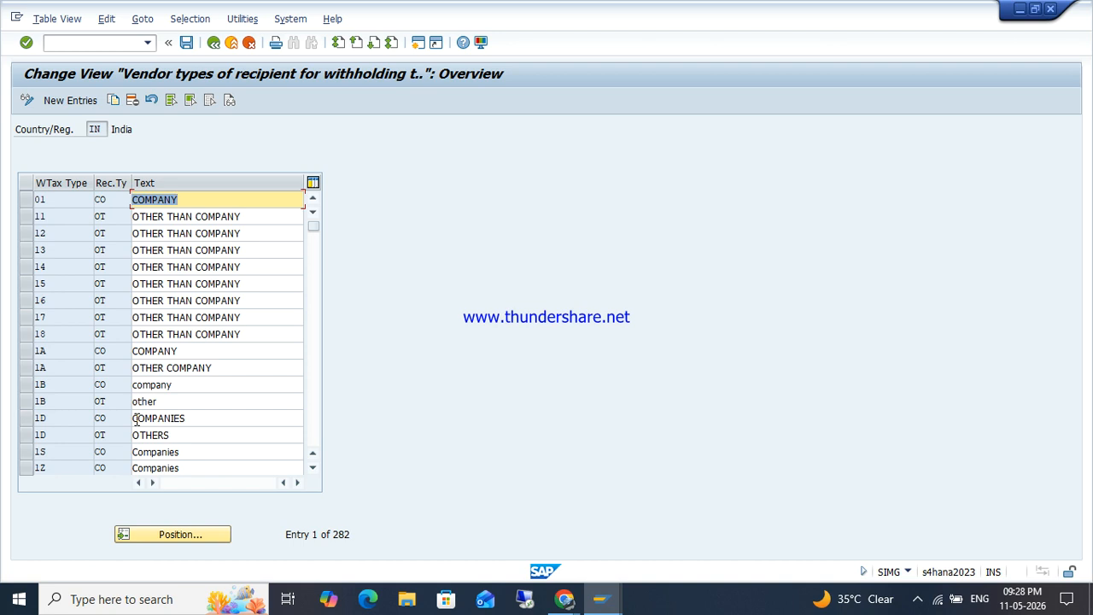
Start new recipient type entries for withholding tax types Z3 and Z4 on separate rows.
click(70, 100)
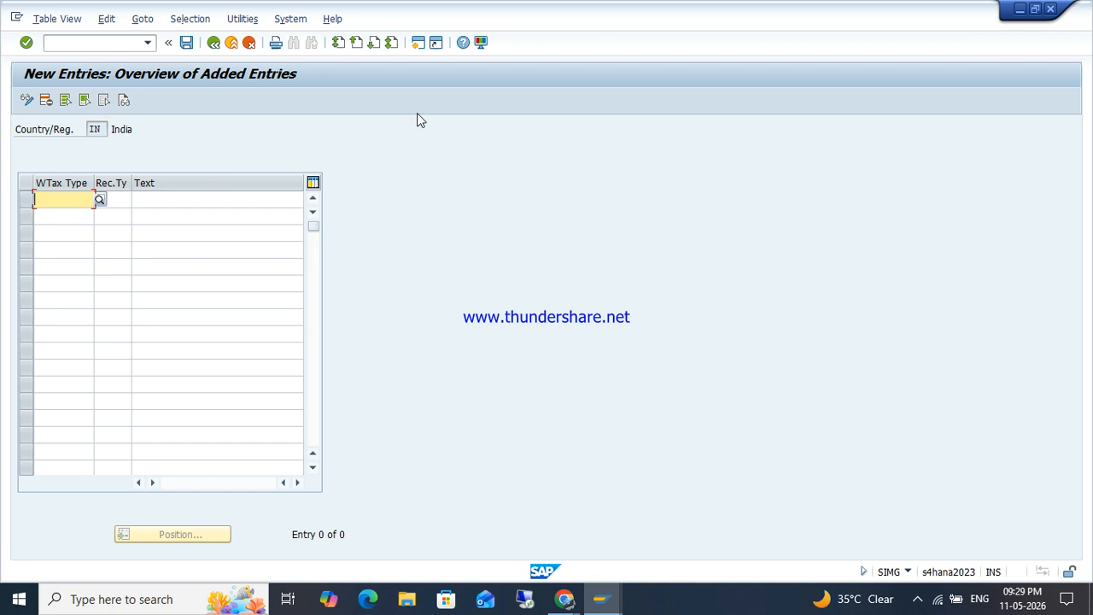
text(Z3)
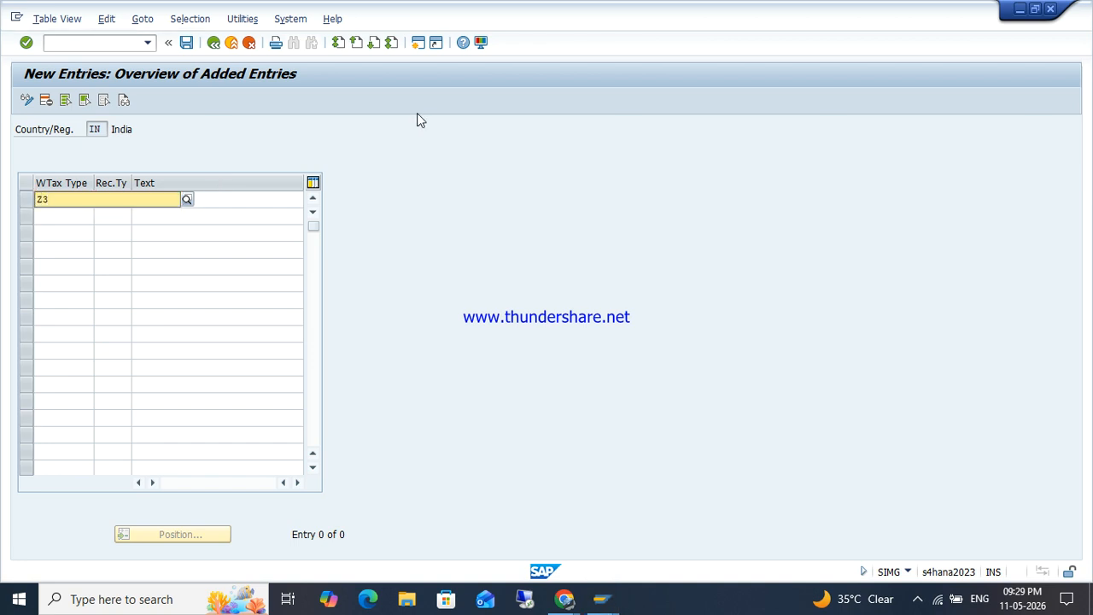
key(Down)
key(Return)
key(Down)
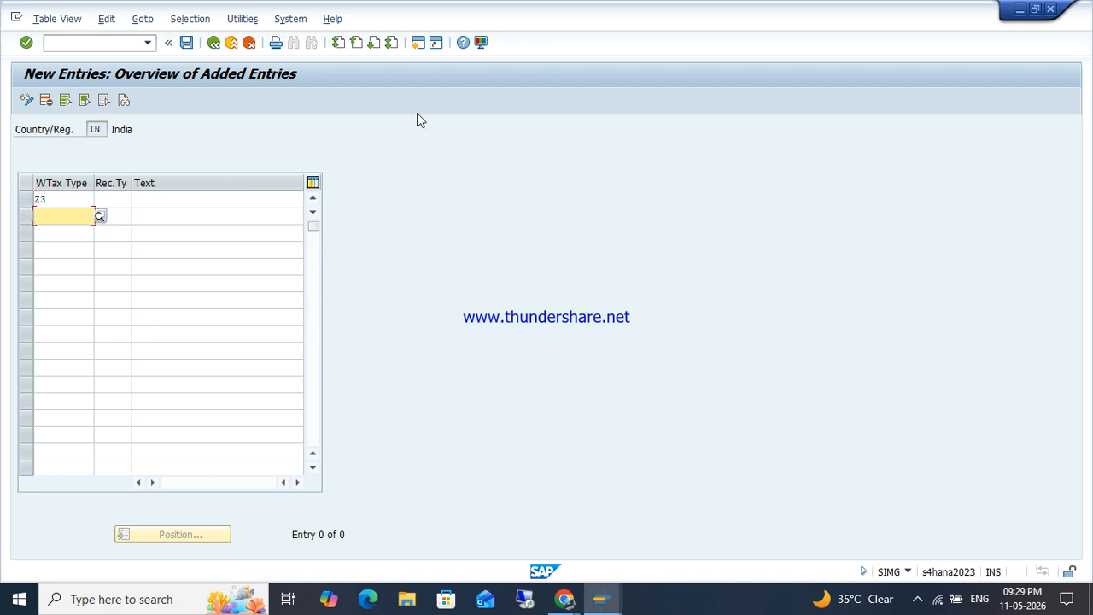
text(Z4)
key(Tab)
key(Tab)
key(Tab)
key(Up)
key(Up)
key(Tab)
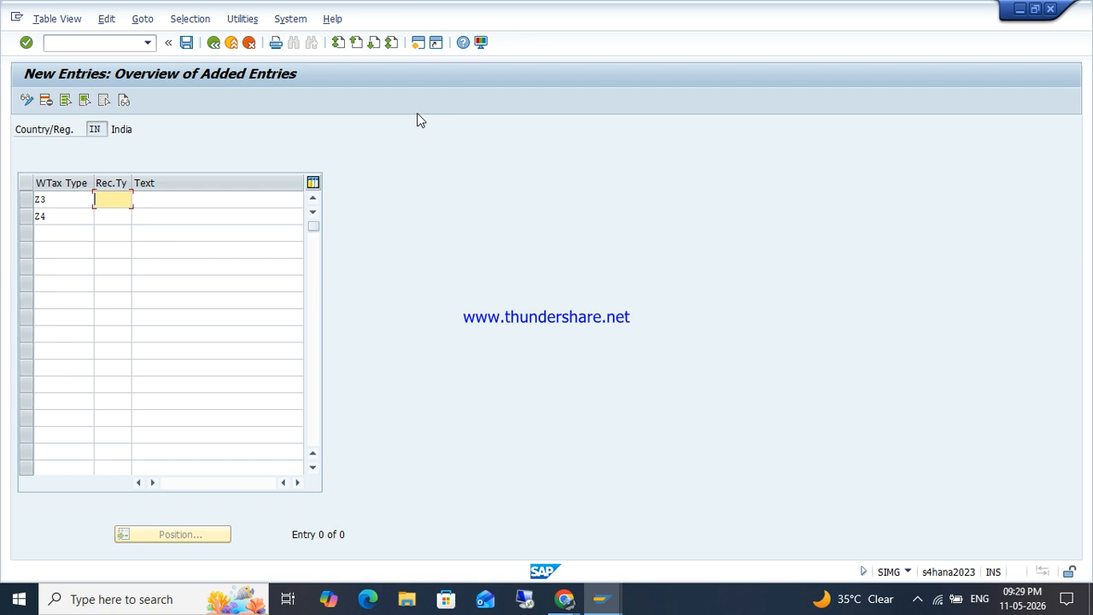
Give the Z3 entry recipient type CO with the text COMPANY.
text(CO)
key(Tab)
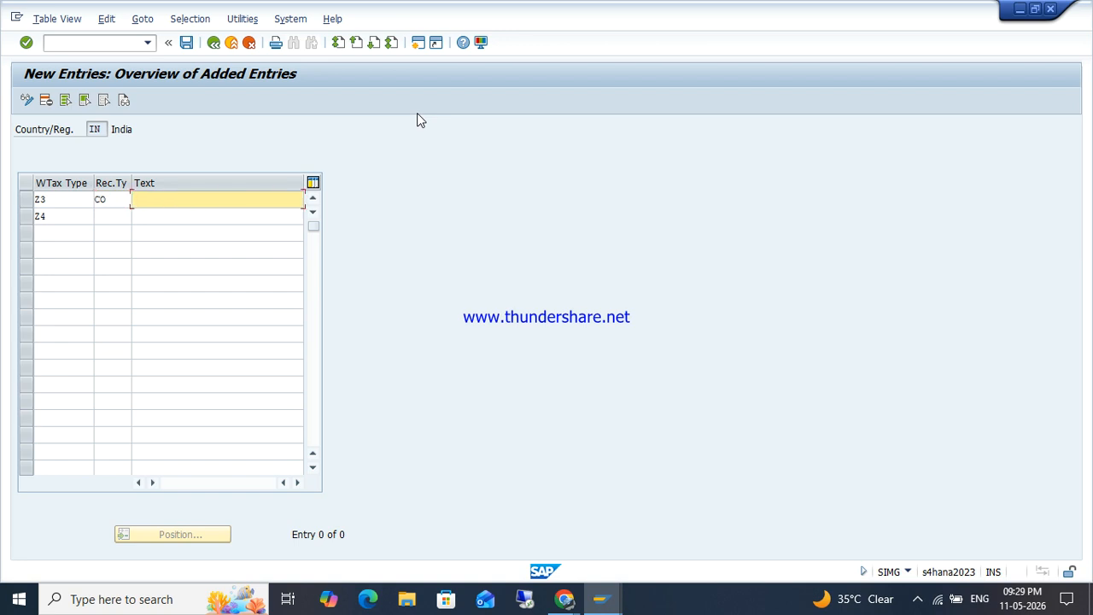
text(COMPANY)
key(Tab)
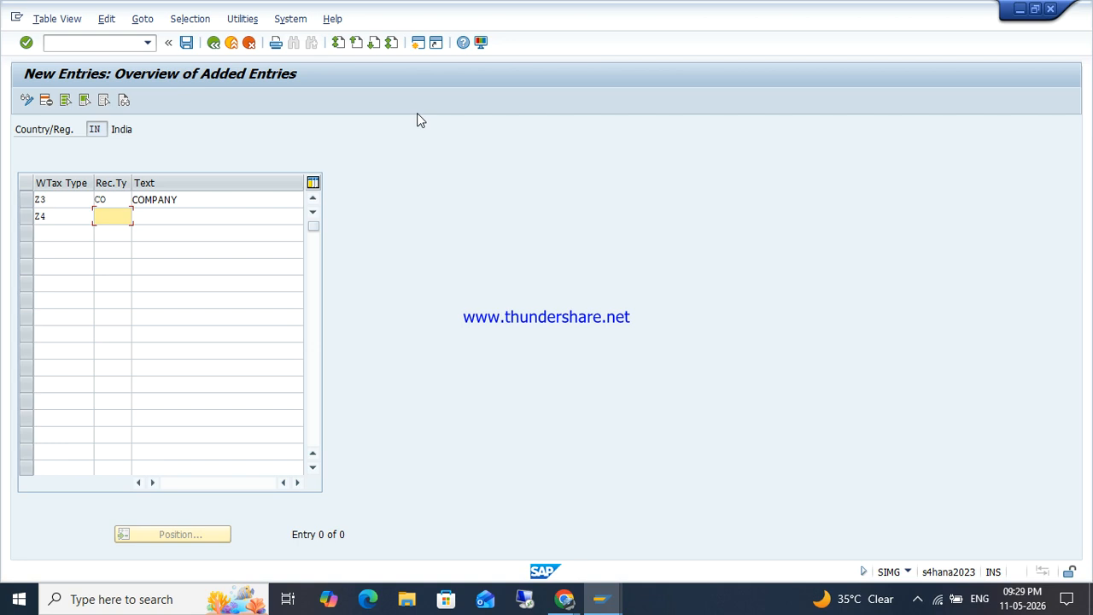
Give the Z4 entry recipient type OT with the text OTHER THEN COMPANY.
text(OT)
key(Tab)
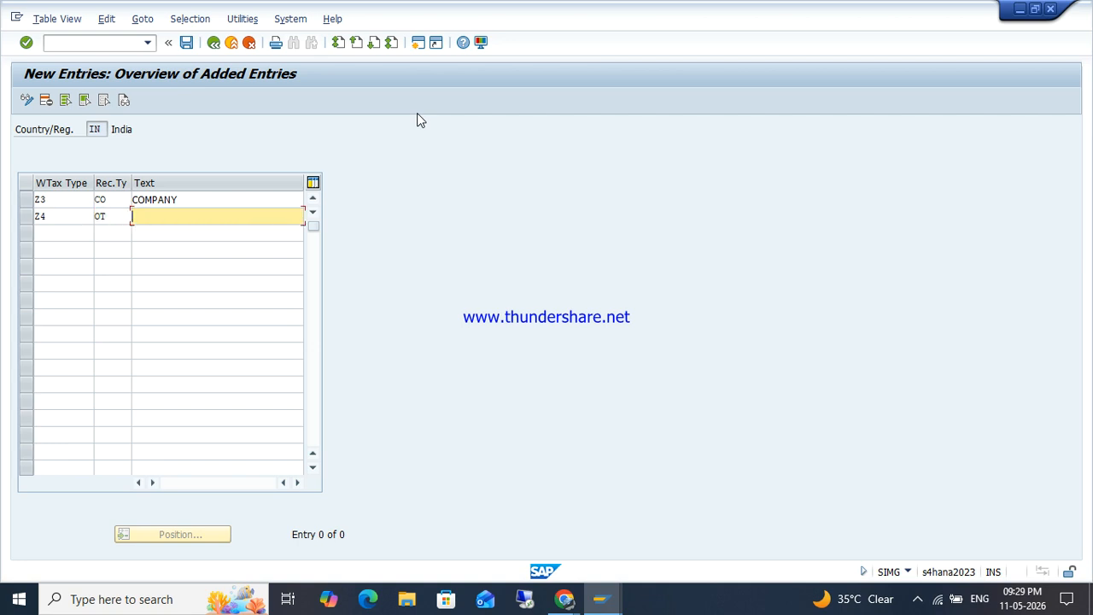
text(OP)
key(BackSpace)
key(Down)
key(Tab)
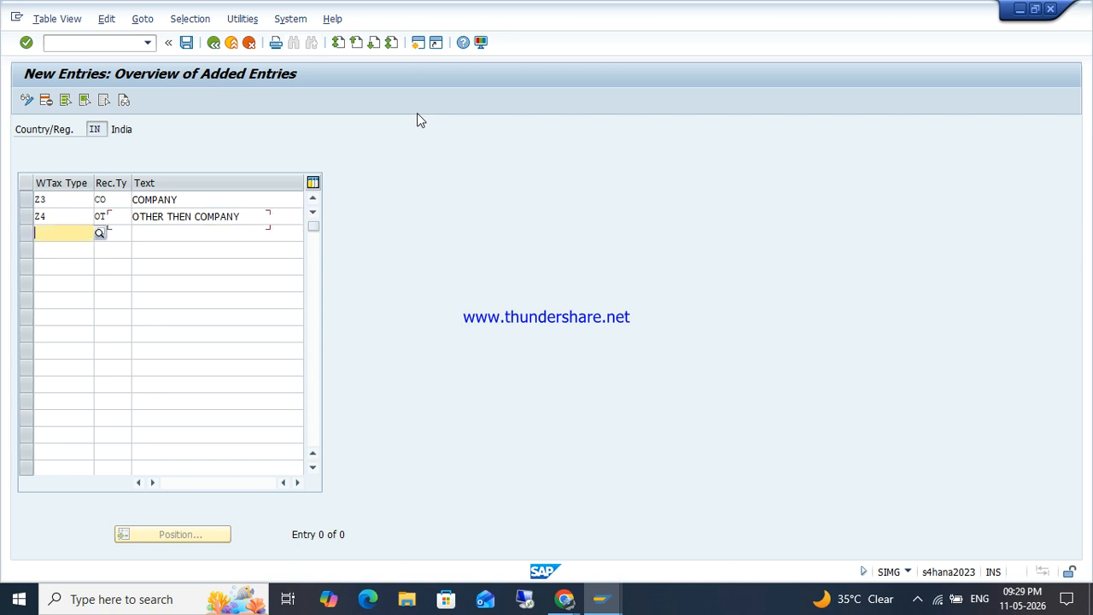
key(shift+Tab)
key(Return)
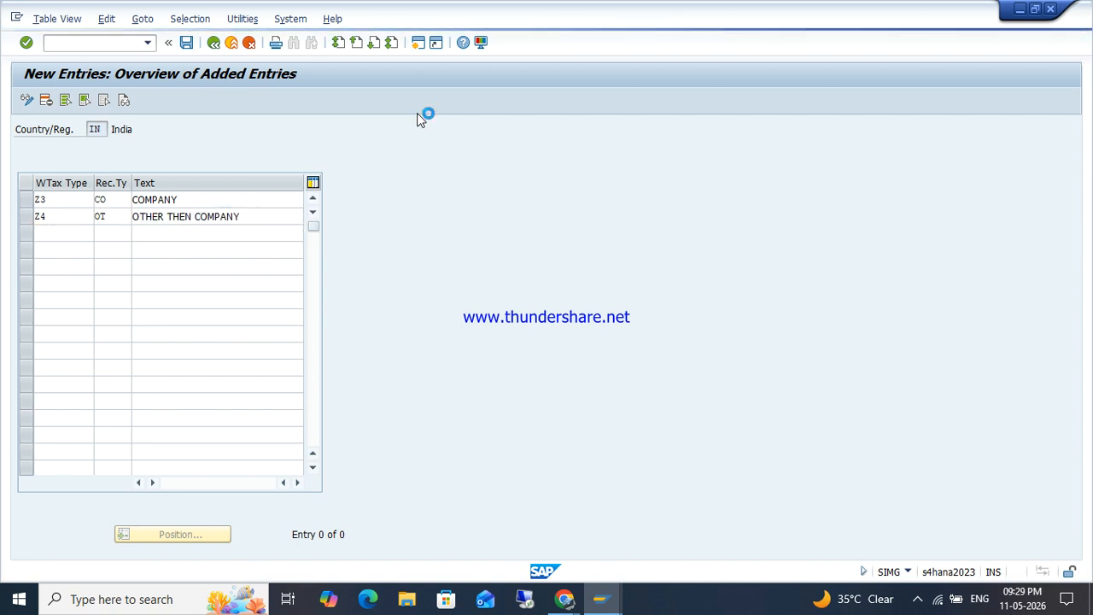
Save the recipient type entries in the DEFINE WHTAX TYPE customizing request and return to the implementation guide.
drag(113, 199, 77, 224)
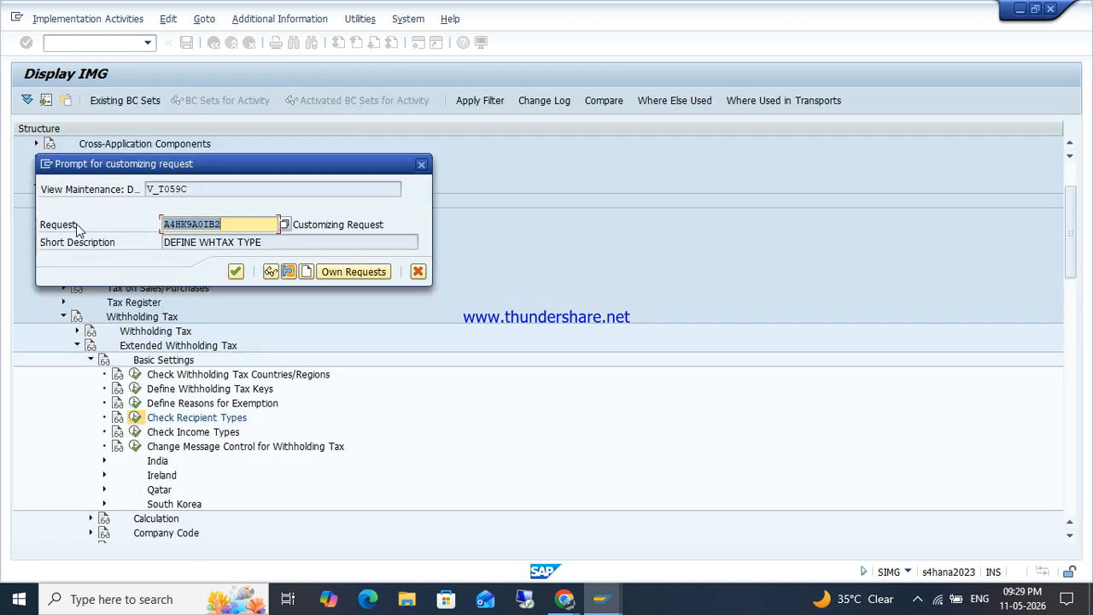
click(236, 271)
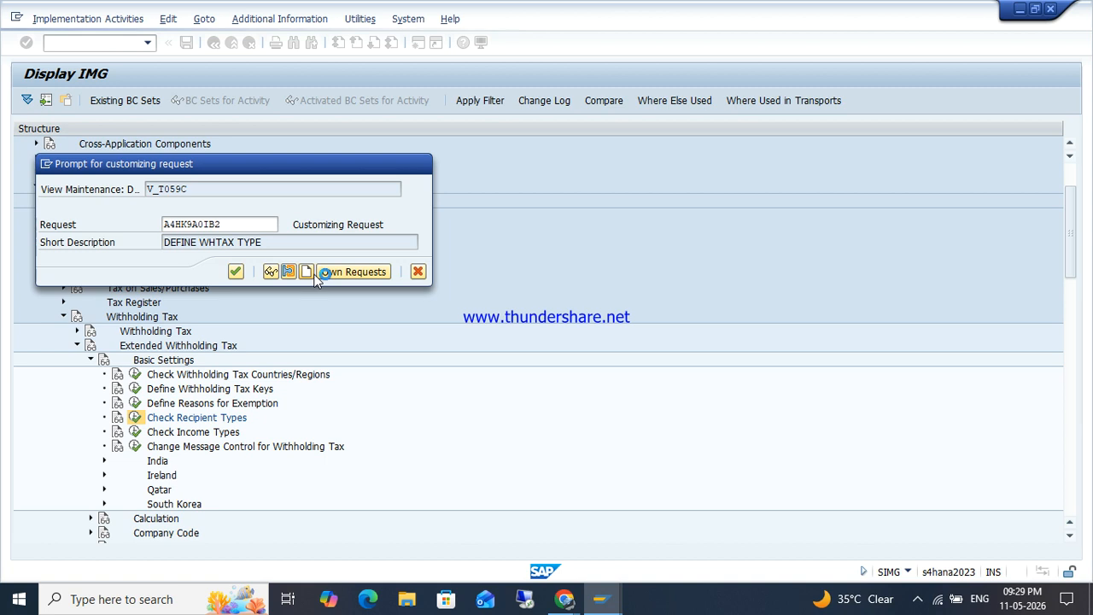
key(F3)
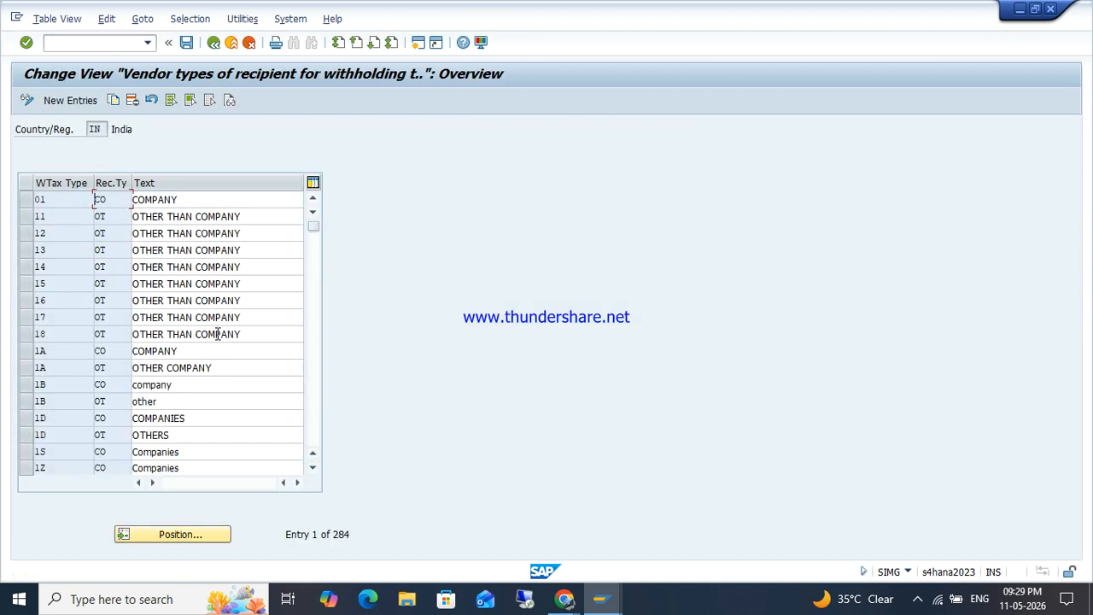
key(F3)
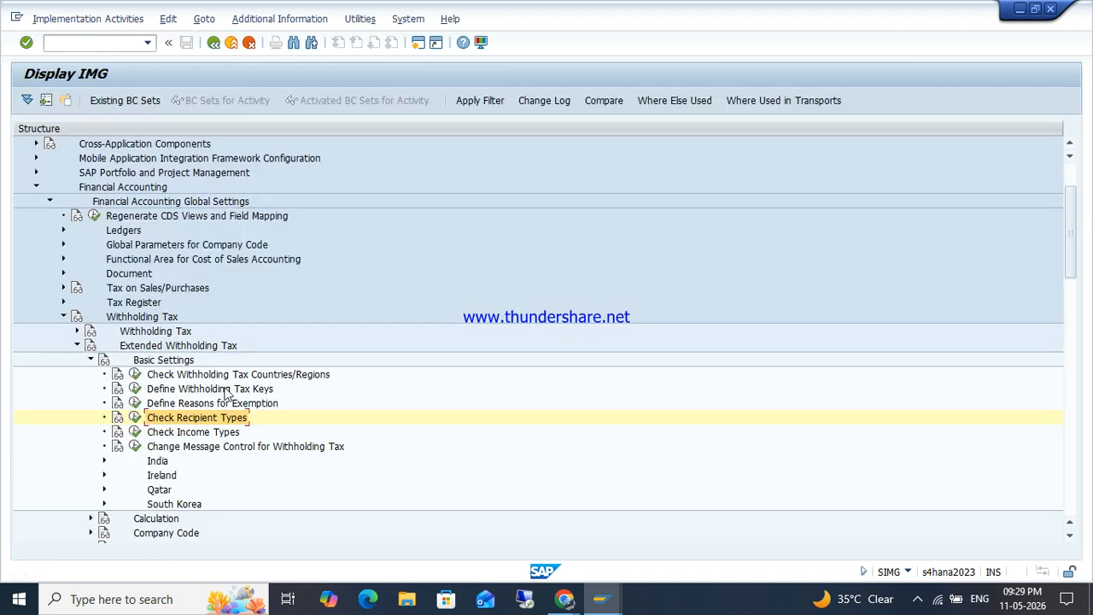
Open Define Withholding Tax Codes under Calculation, Withholding Tax Code, with country key IN.
click(90, 359)
click(90, 374)
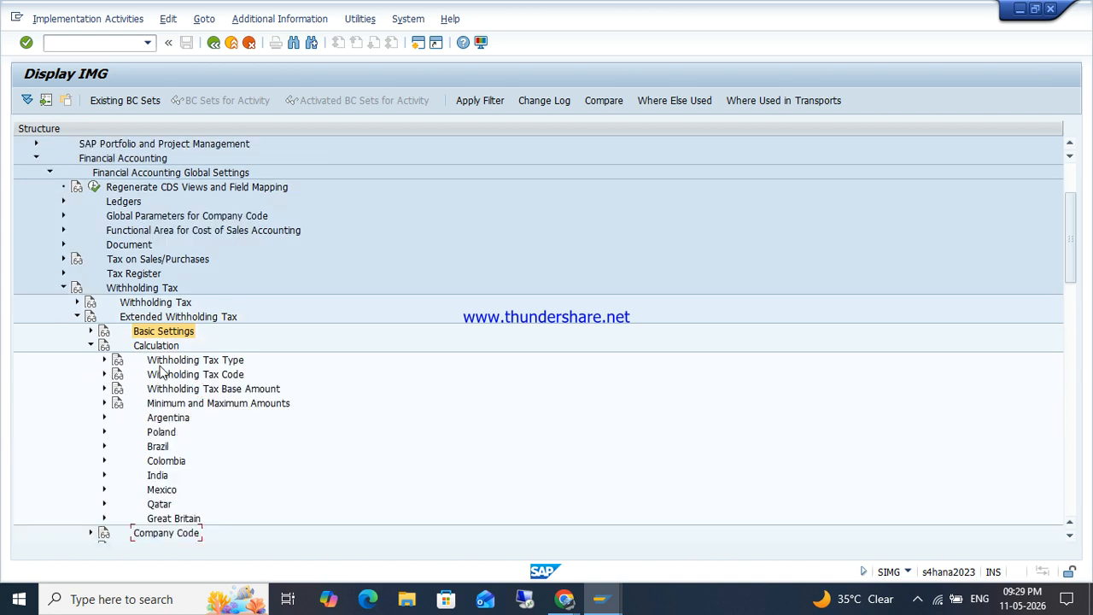
click(177, 364)
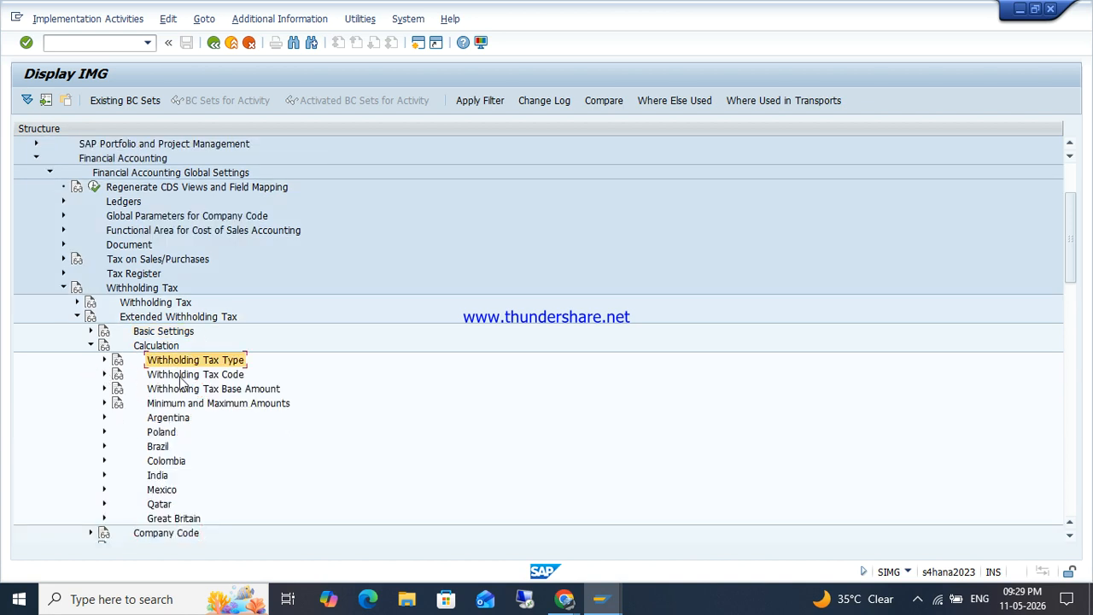
click(181, 379)
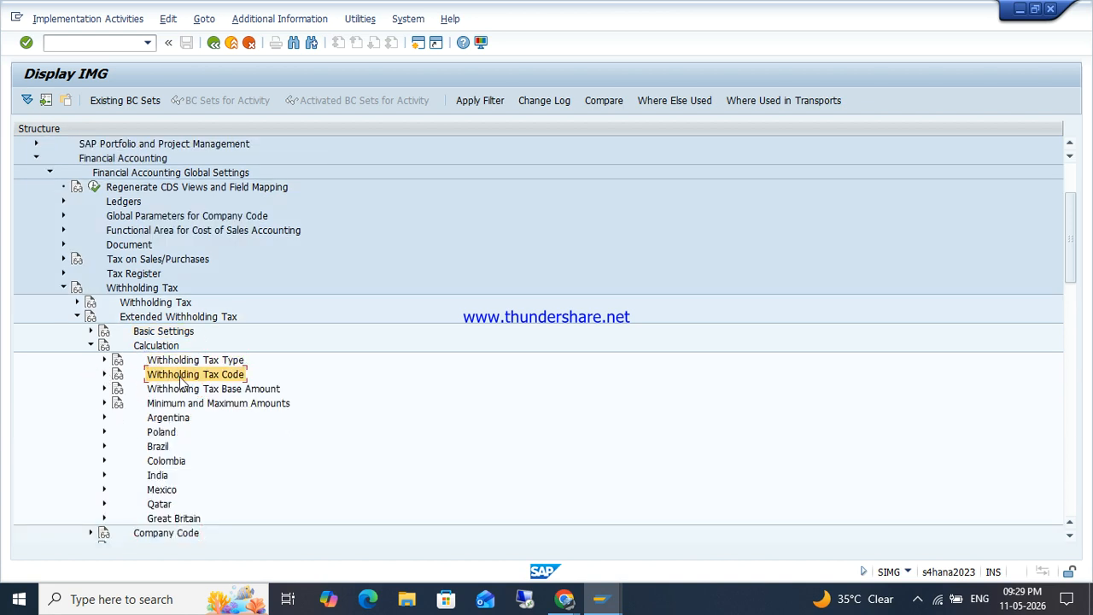
click(105, 376)
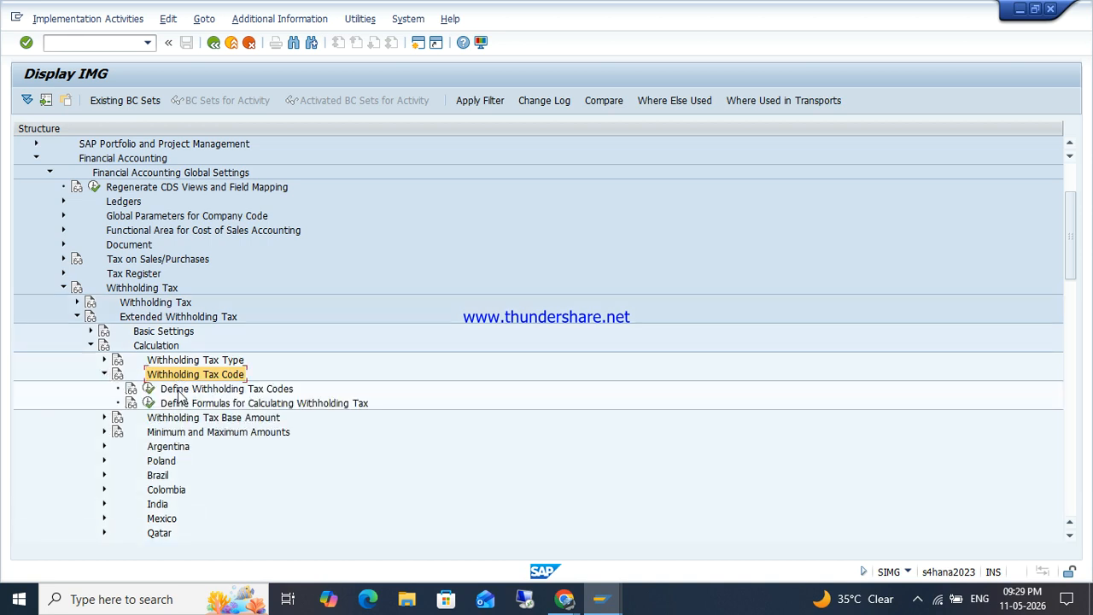
click(274, 392)
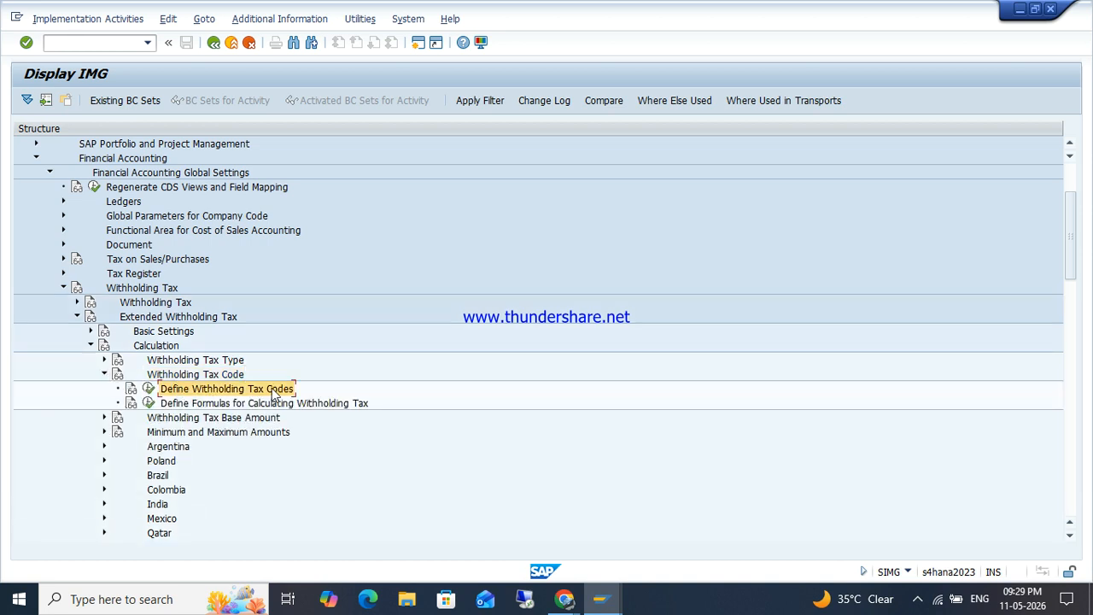
click(149, 388)
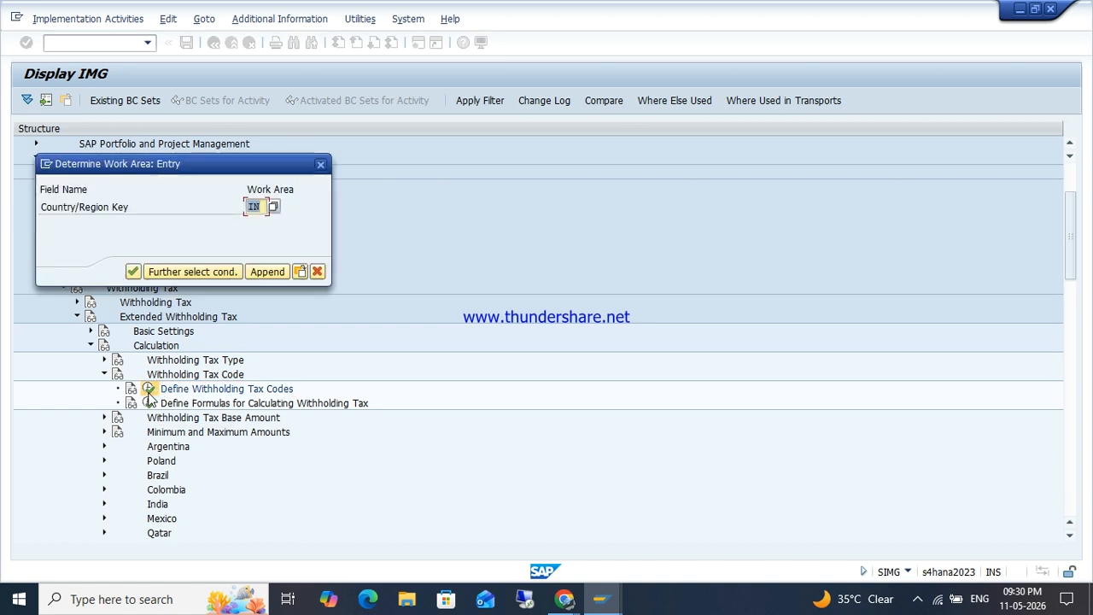
key(Return)
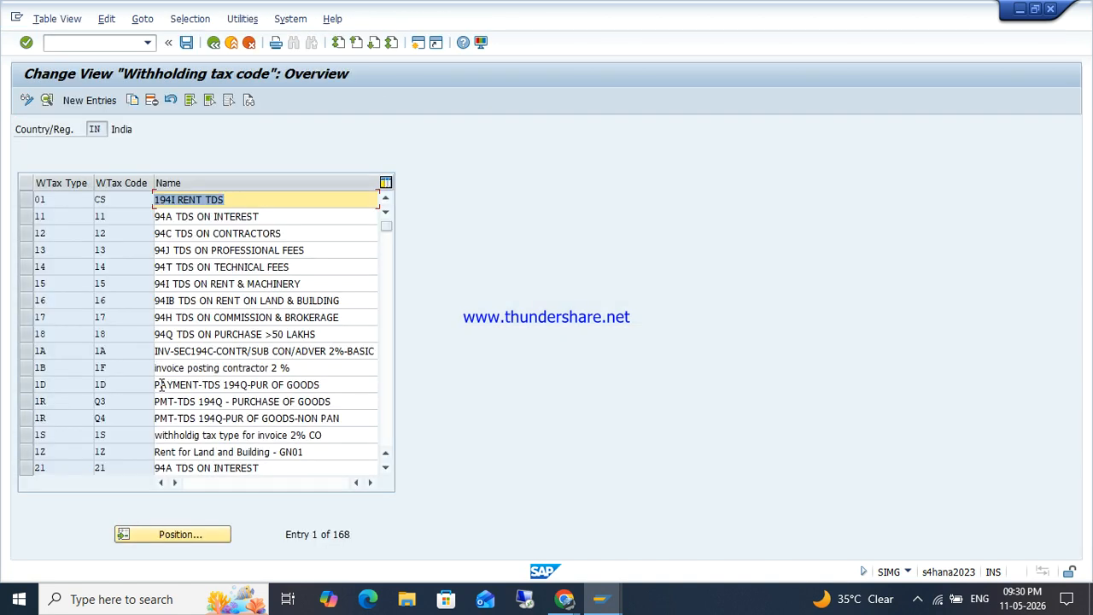
Create a new withholding tax code entry for tax type Z3 with code Z5 and official key 194C.
click(96, 101)
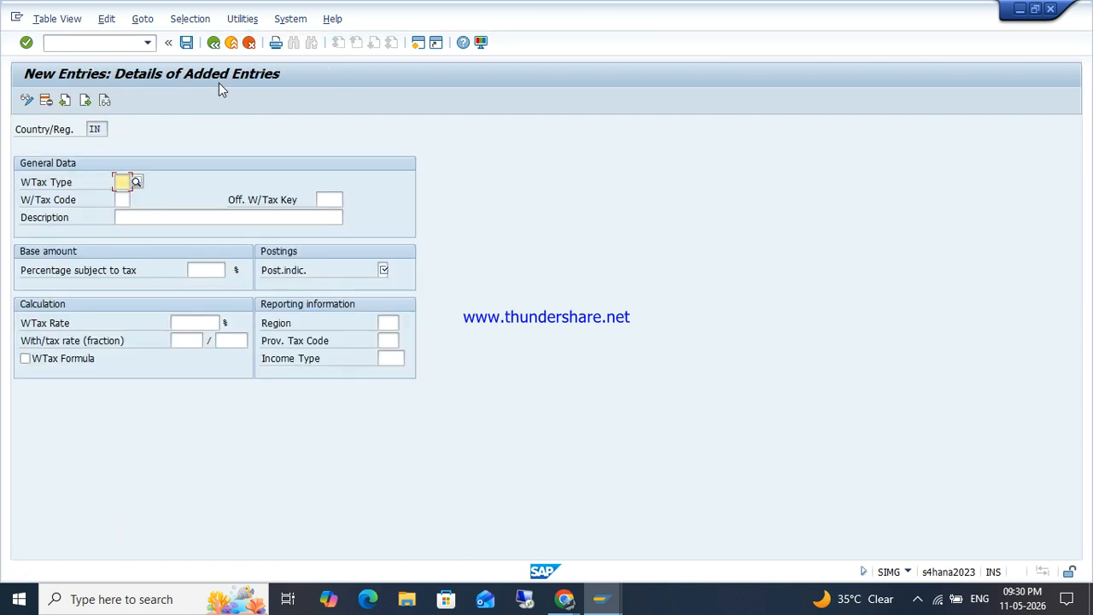
text(Z3)
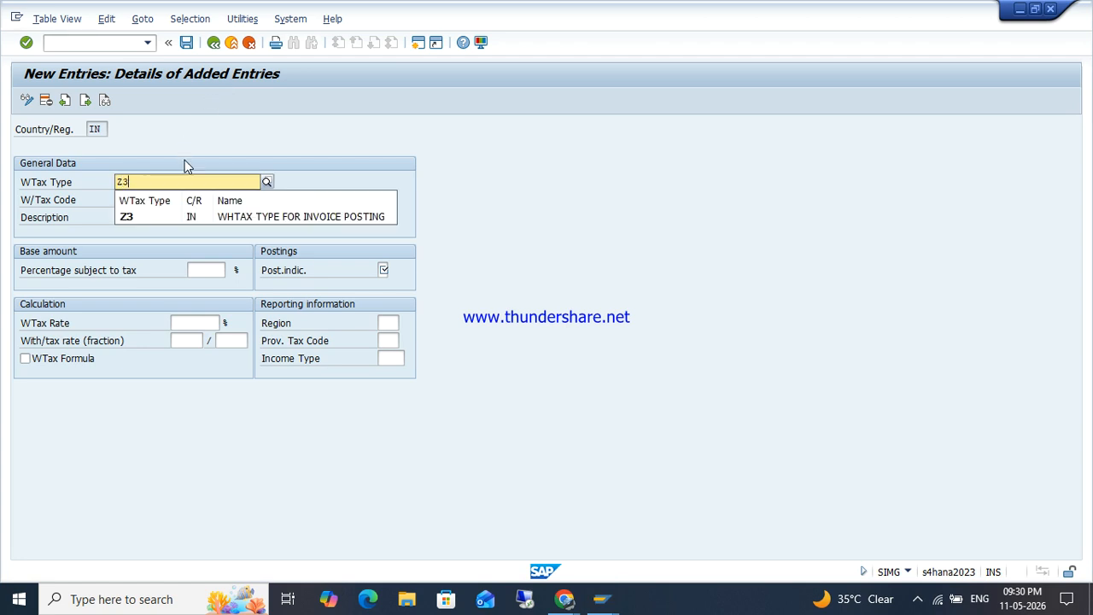
click(317, 217)
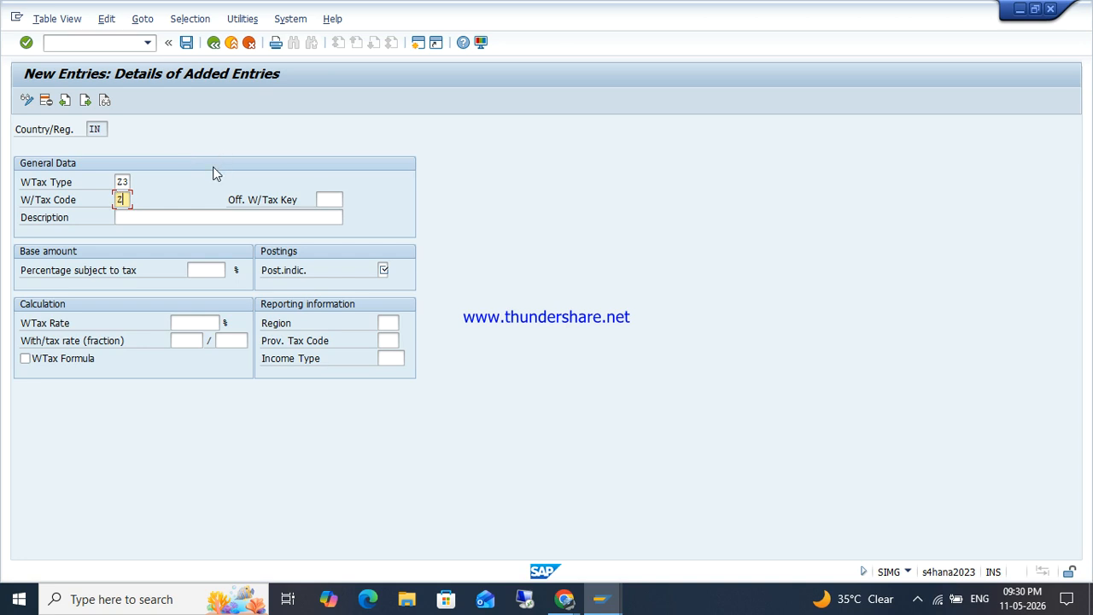
key(Tab)
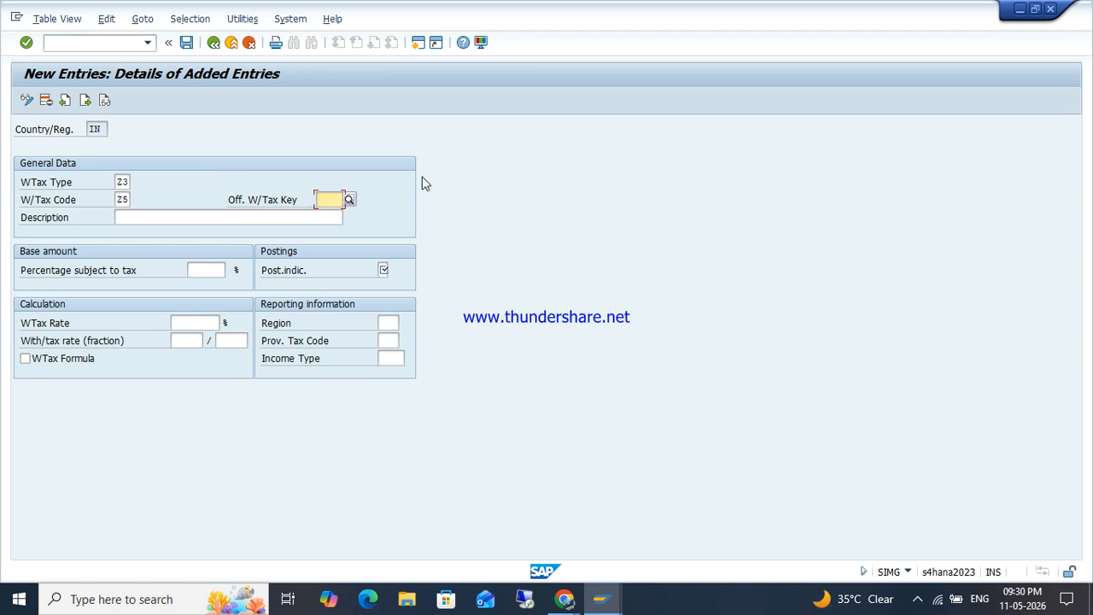
text(194C)
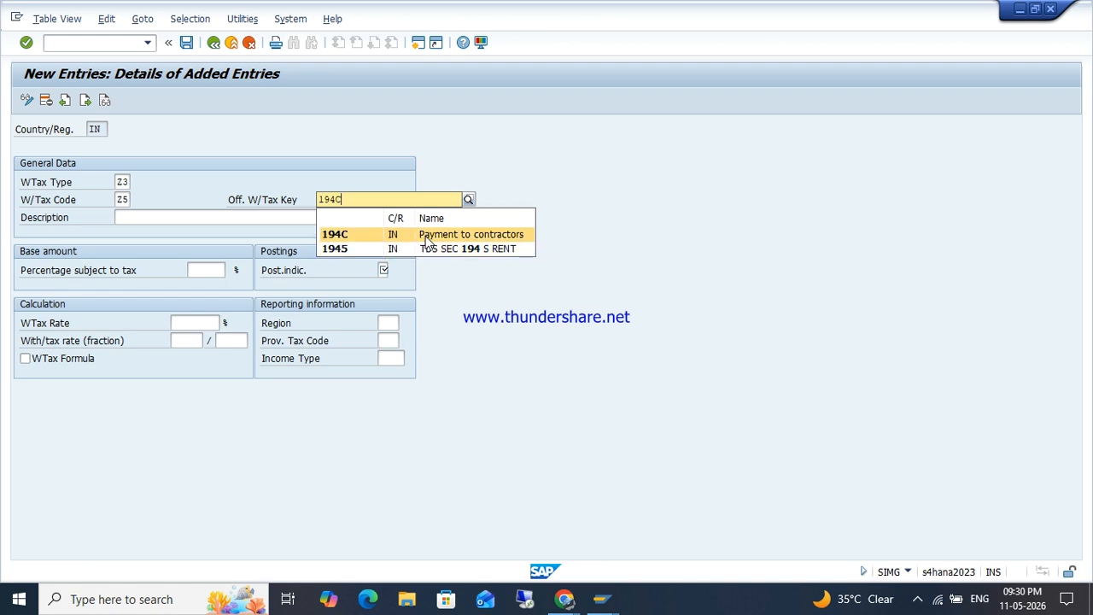
click(427, 237)
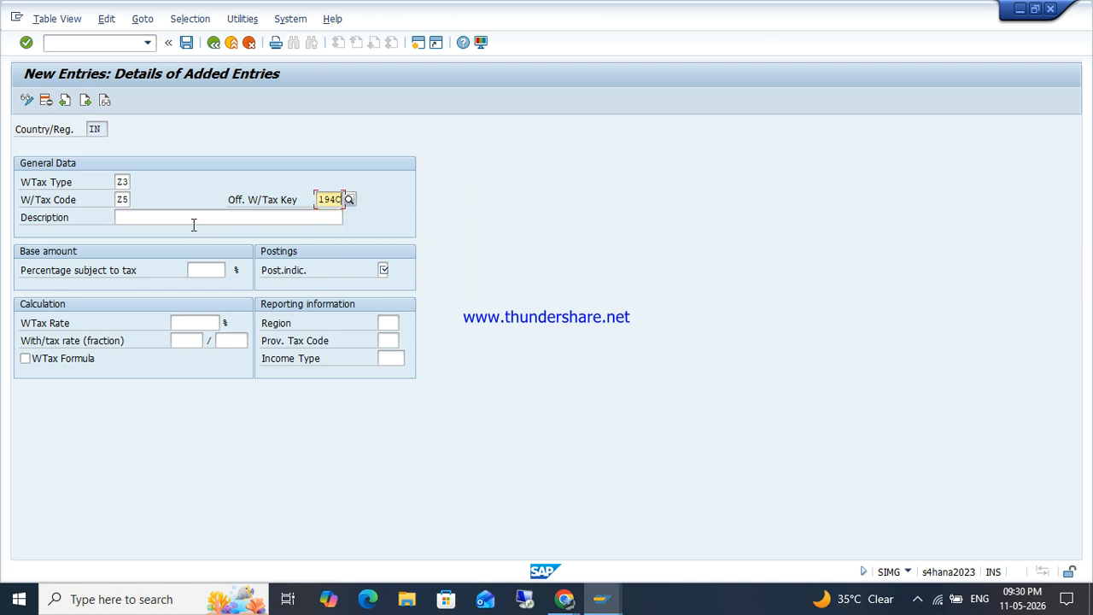
Describe the Z5 tax code as WHTAX CODE FOR INVOICE POSTING.
click(171, 217)
text(W)
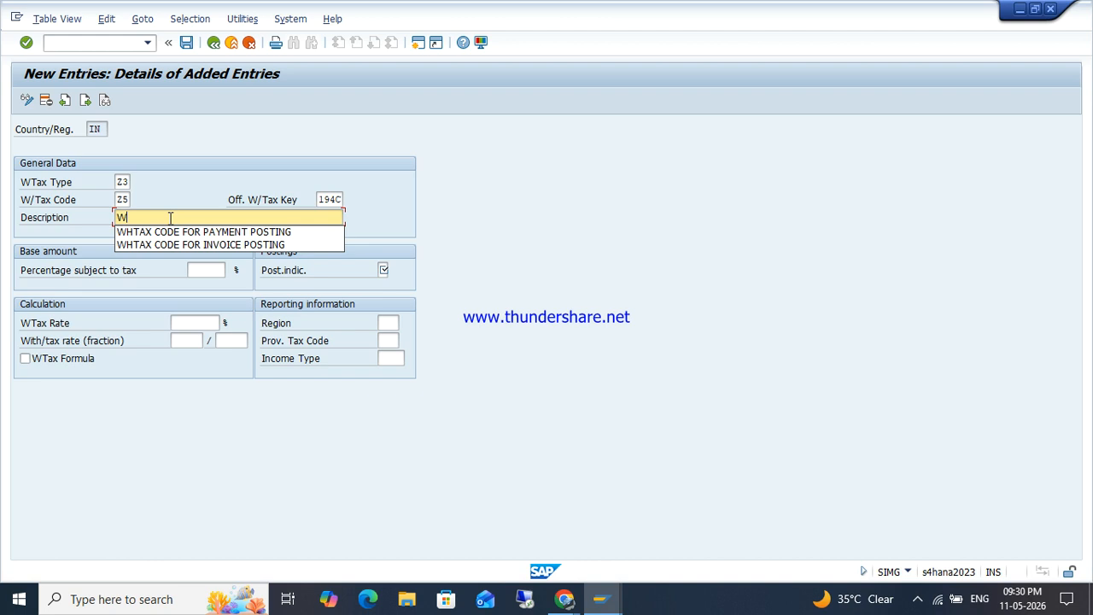
key(Down)
key(Down)
key(Return)
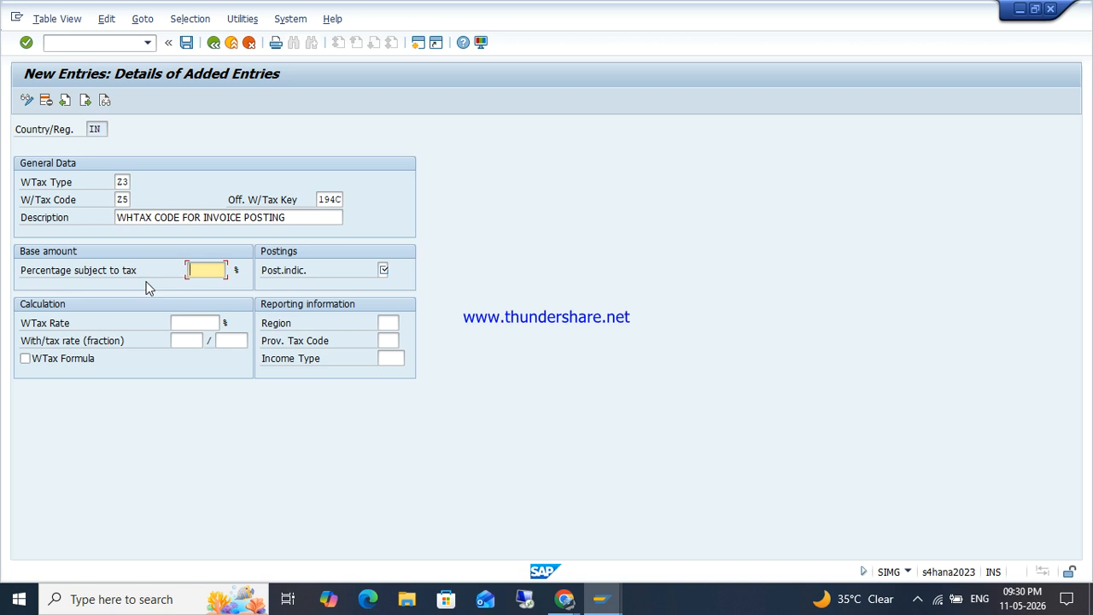
Set Z5 to 100 % subject to tax, posting indicator 1 (standard posting) and a withholding tax rate of 2 %.
text(100)
key(Tab)
click(394, 271)
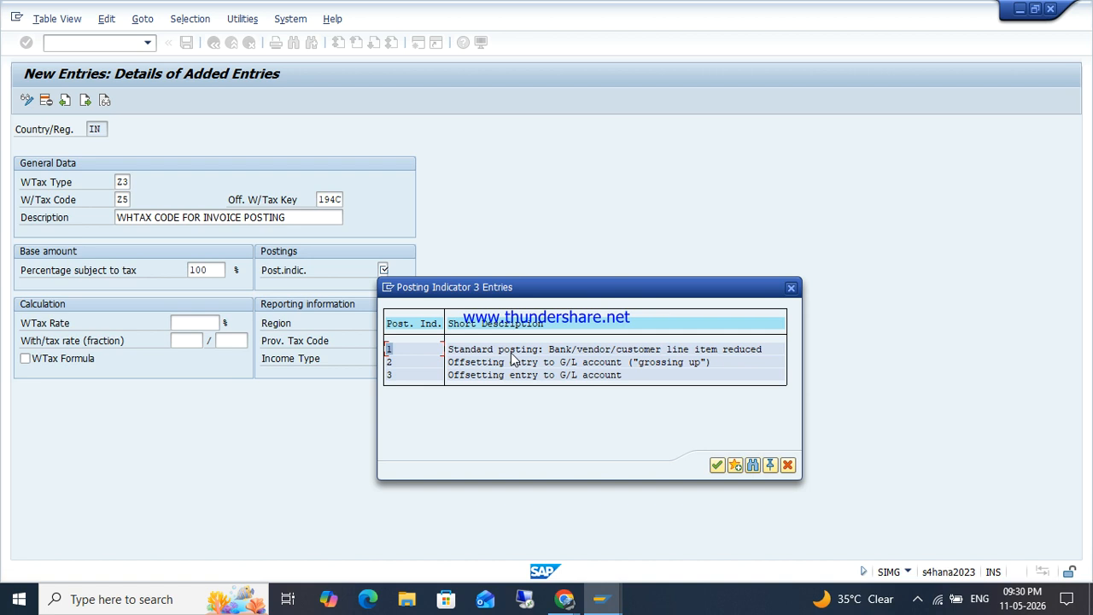
double_click(530, 350)
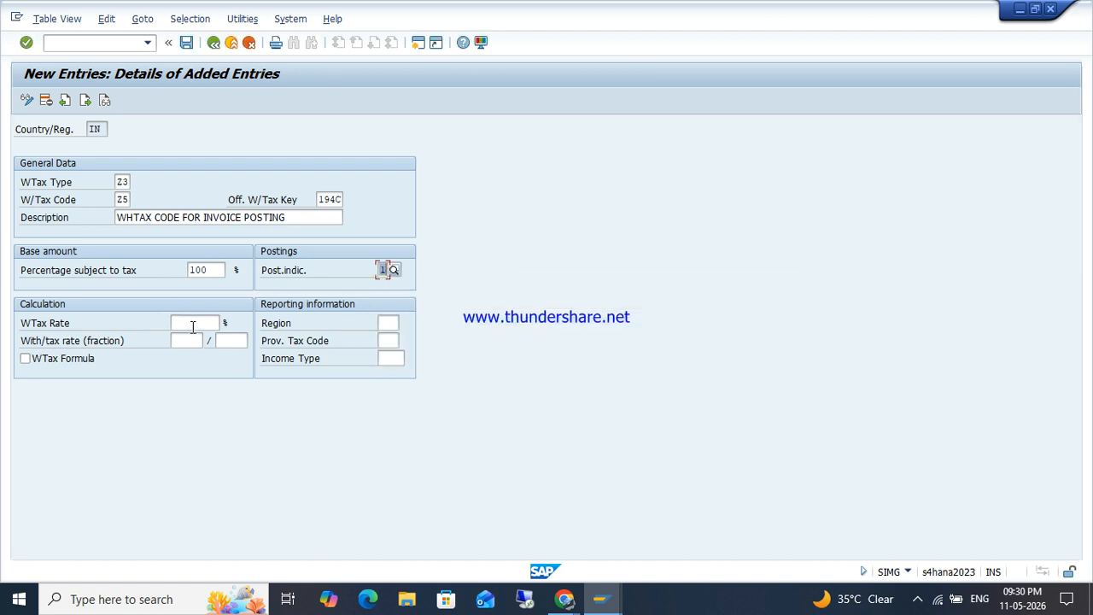
click(187, 322)
text(2)
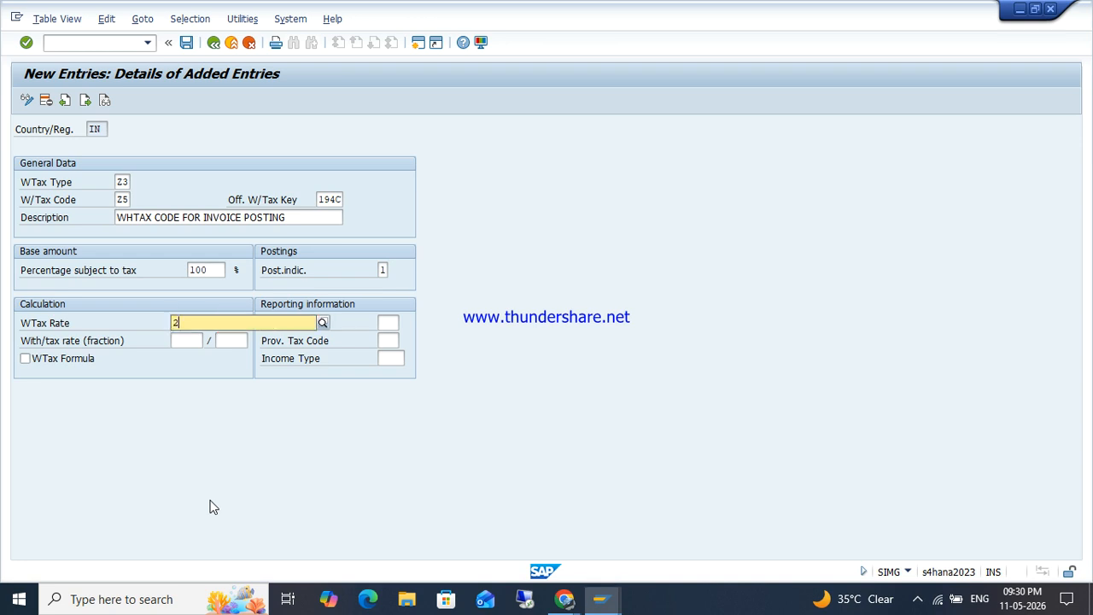
key(Return)
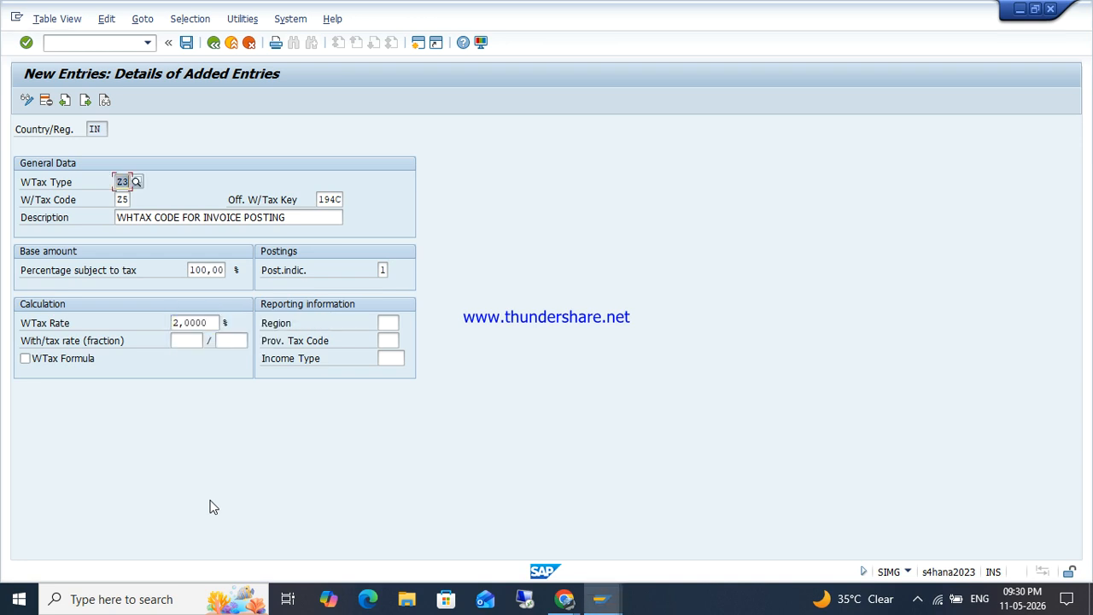
Save the Z5 tax code, creating a customizing request with the short description WHTAX CODE.
click(187, 43)
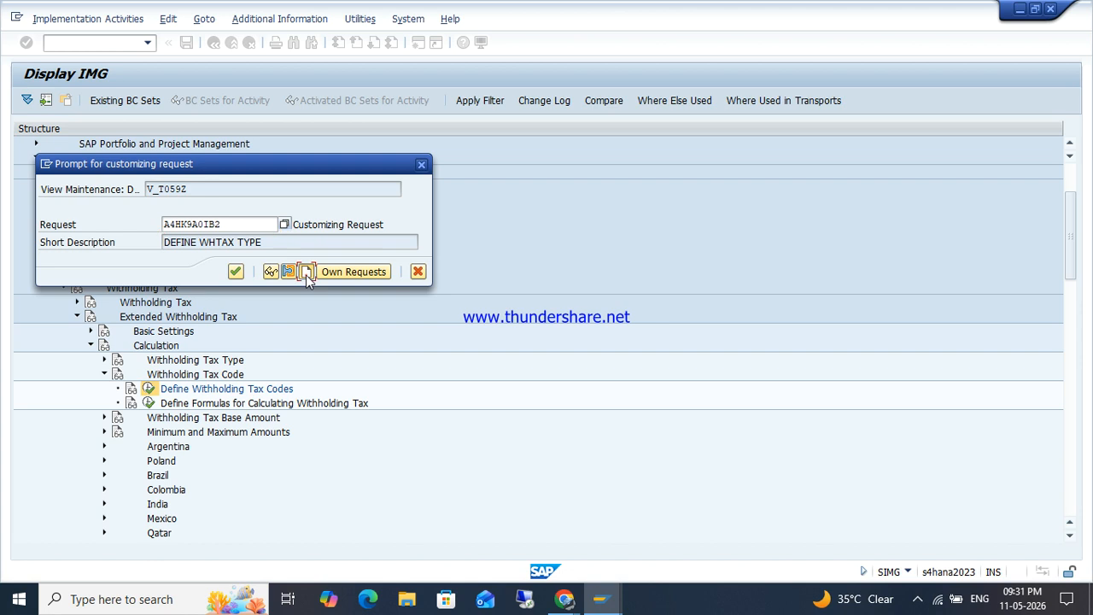
click(305, 271)
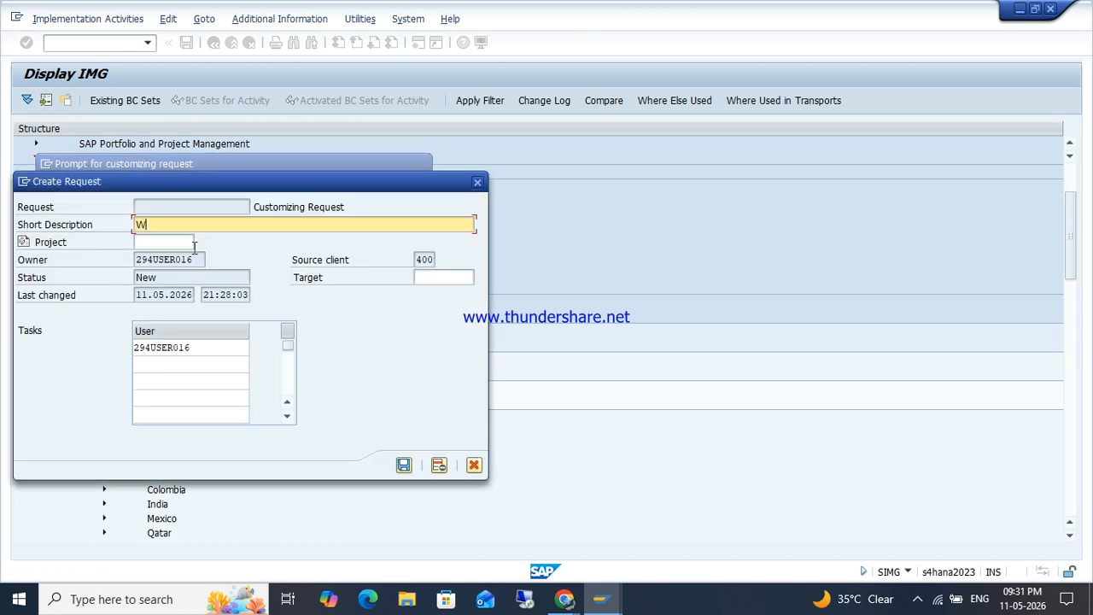
text(WHTAX CODE)
key(Return)
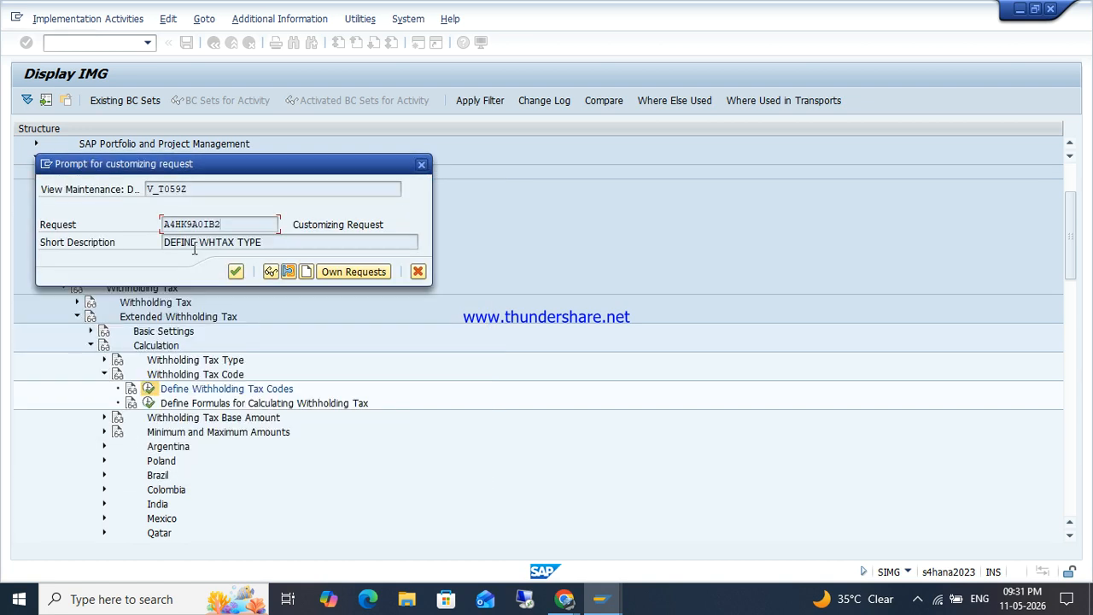
key(Return)
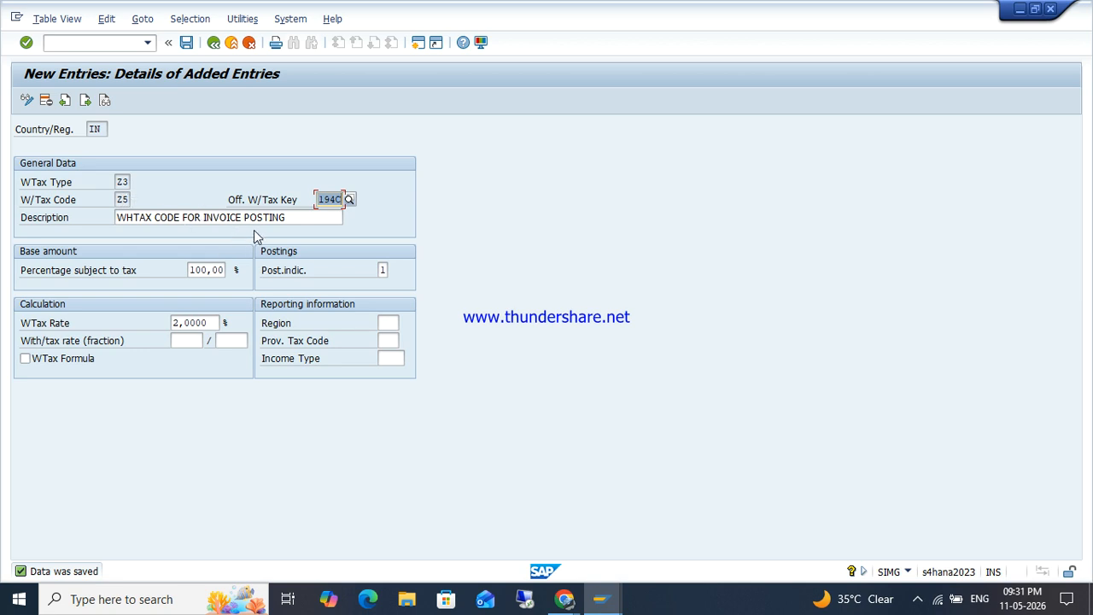
Add the next tax code entry for tax type Z4 with code Z6 and official key 194C.
click(86, 101)
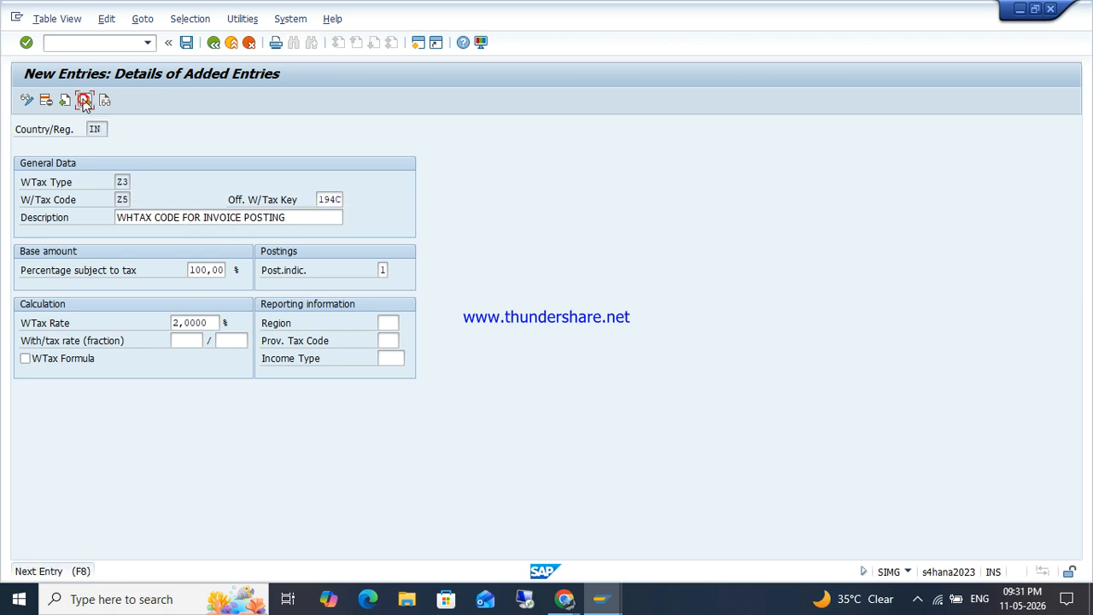
text(Z4)
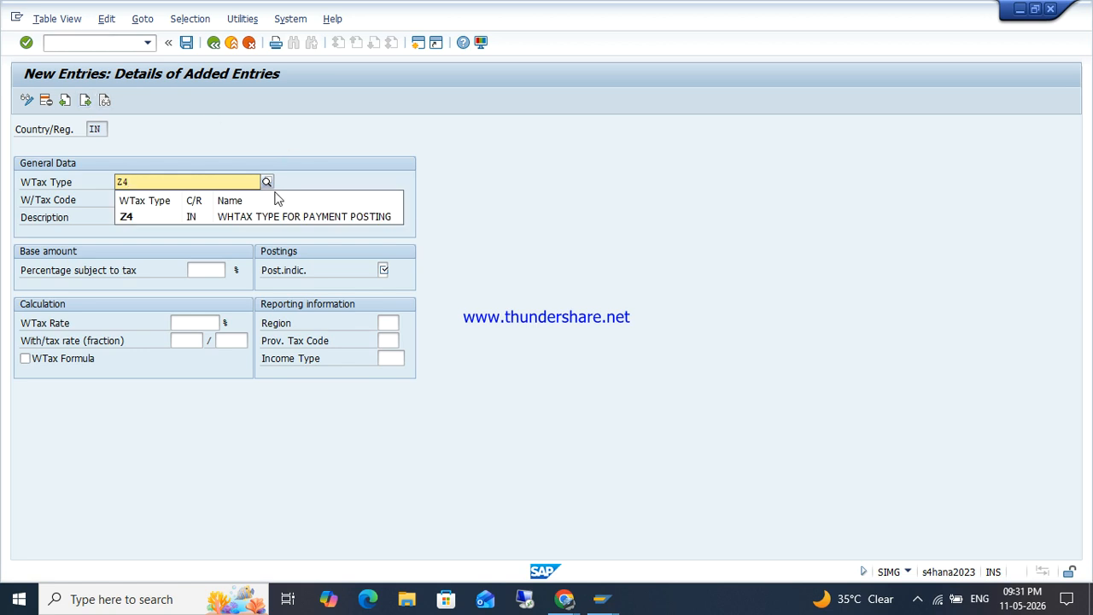
click(316, 219)
click(124, 198)
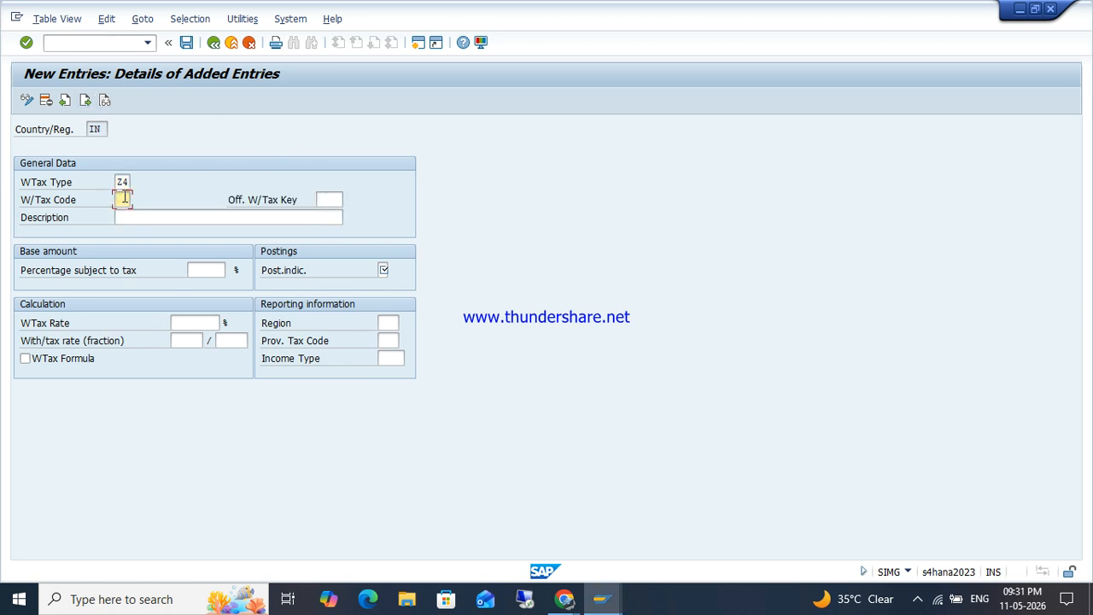
text(Z4)
key(Tab)
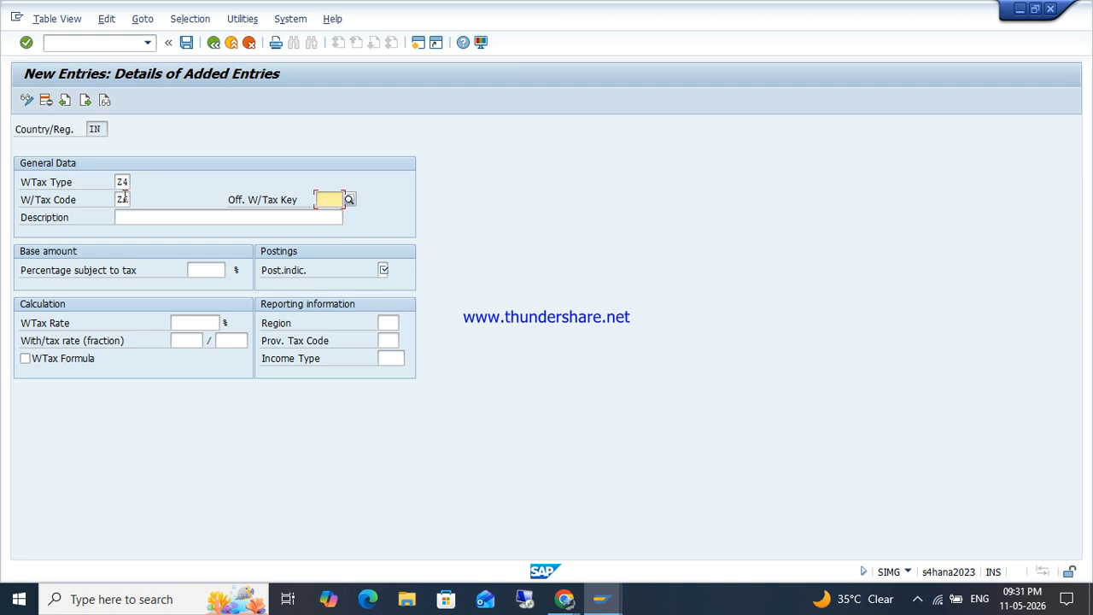
key(Down)
key(Tab)
Describe the Z6 tax code as WHTAX CODE FOR PAYMENT POSTING.
key(Down)
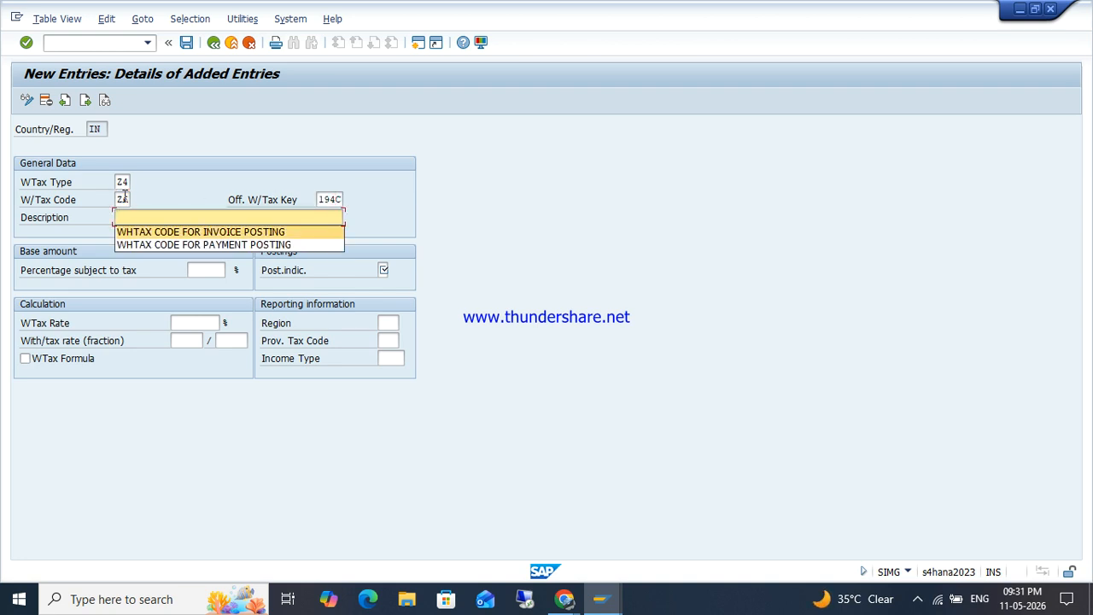
key(Down)
key(Tab)
Set Z6 to 100 % subject to tax, posting indicator 1 and a withholding tax rate of 2 %.
text(1000)
key(Tab)
text(1)
key(Tab)
text(2)
key(Return)
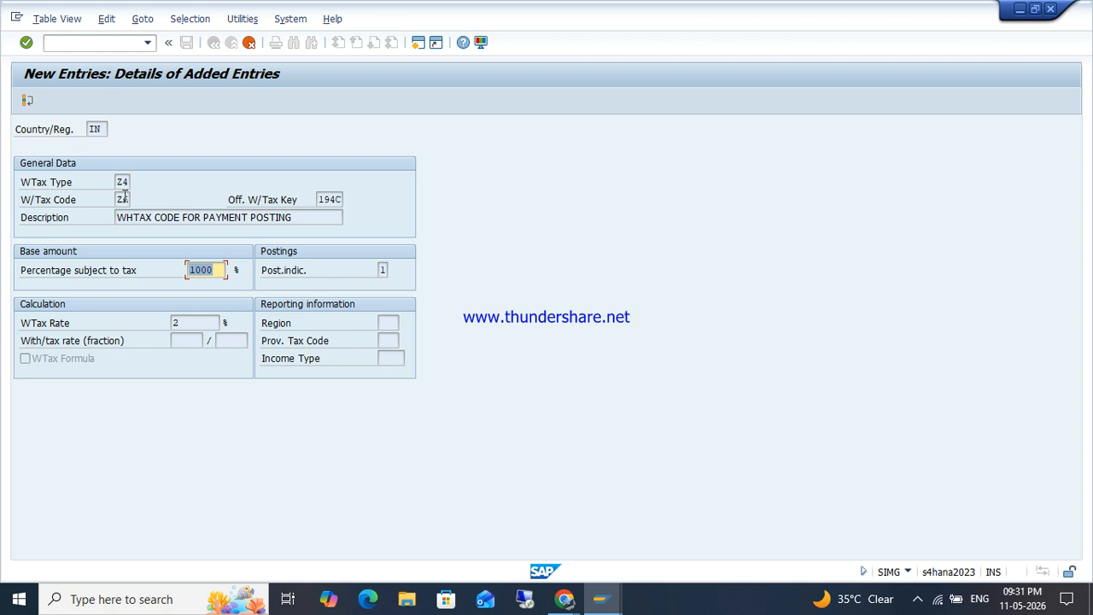
text(100)
key(Return)
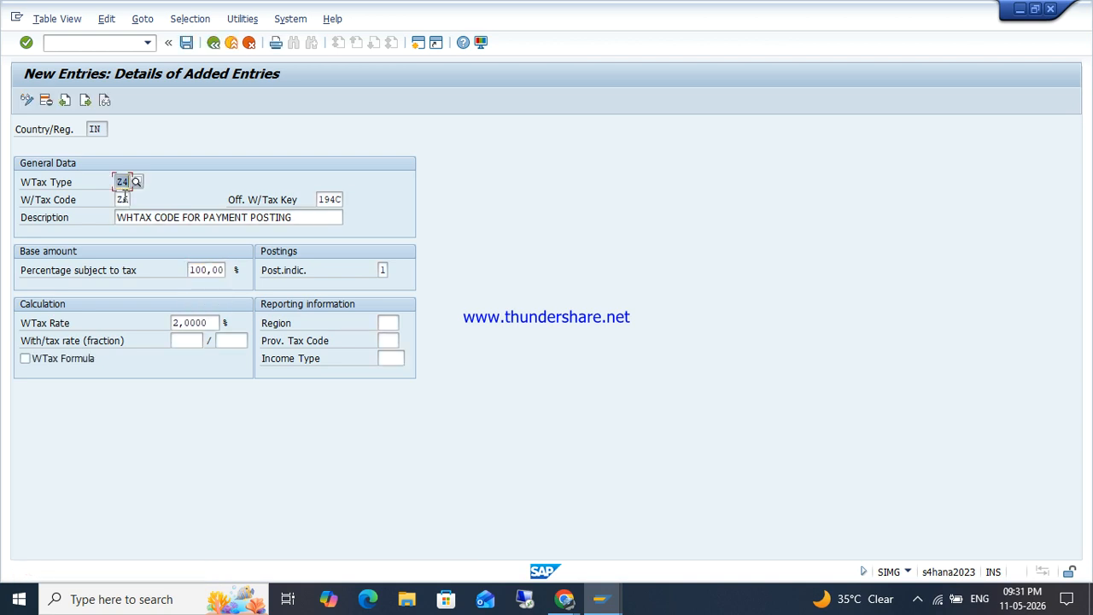
Save the Z6 tax code, check both codes in the overview of added entries and return to the implementation guide.
key(ctrl+s)
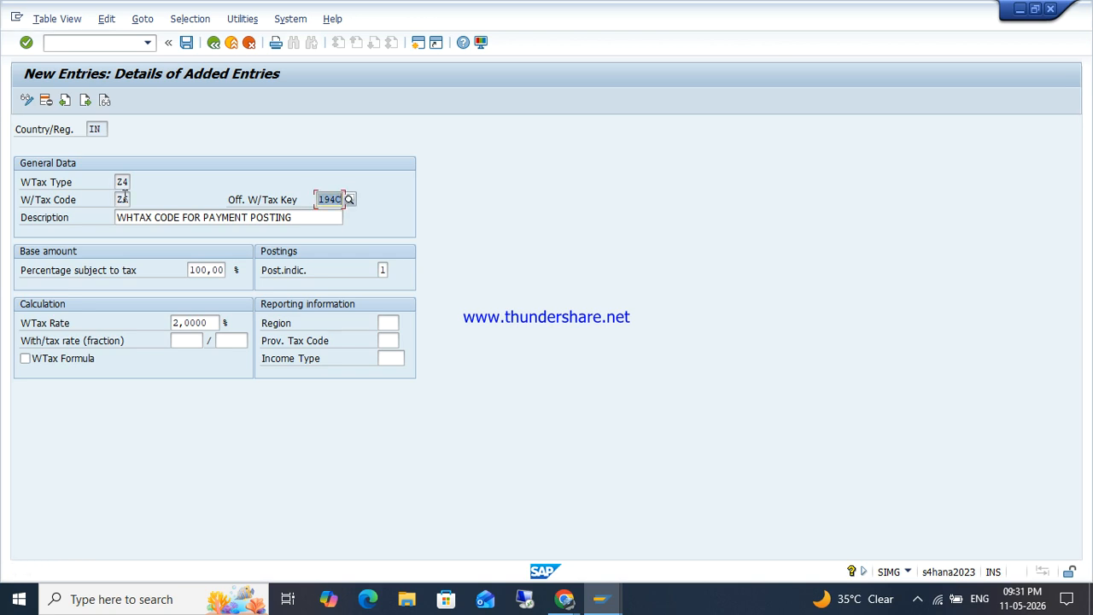
key(F3)
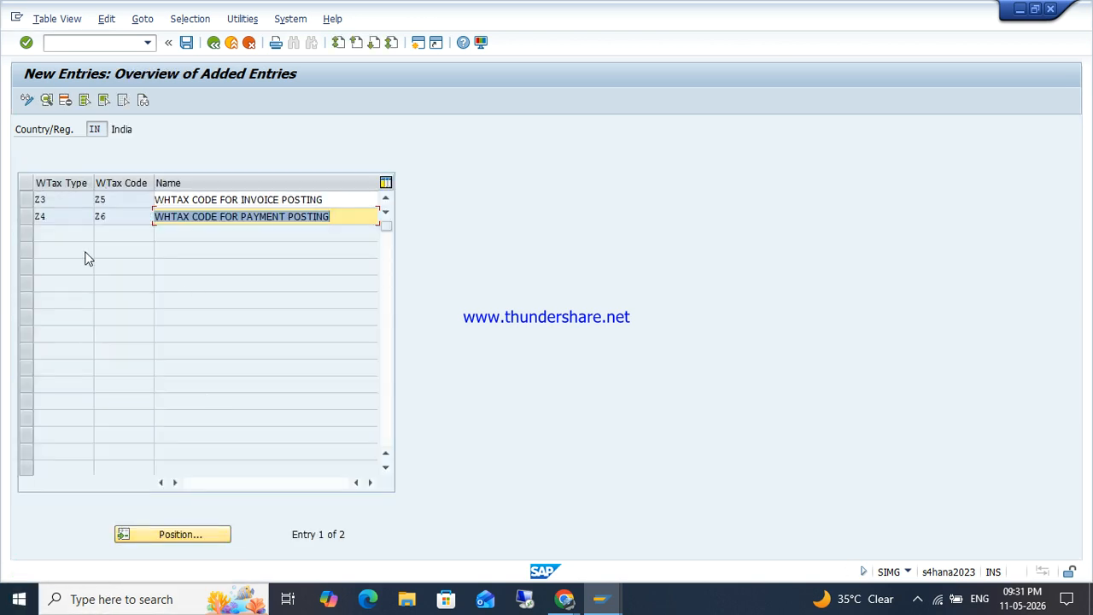
drag(59, 203, 31, 224)
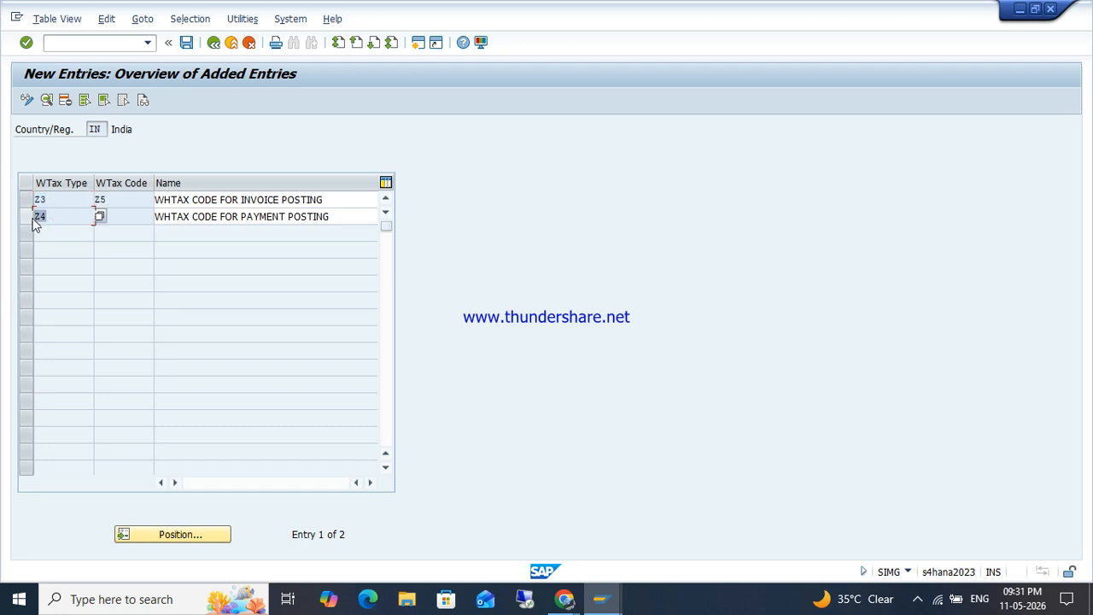
drag(108, 199, 71, 223)
key(F3)
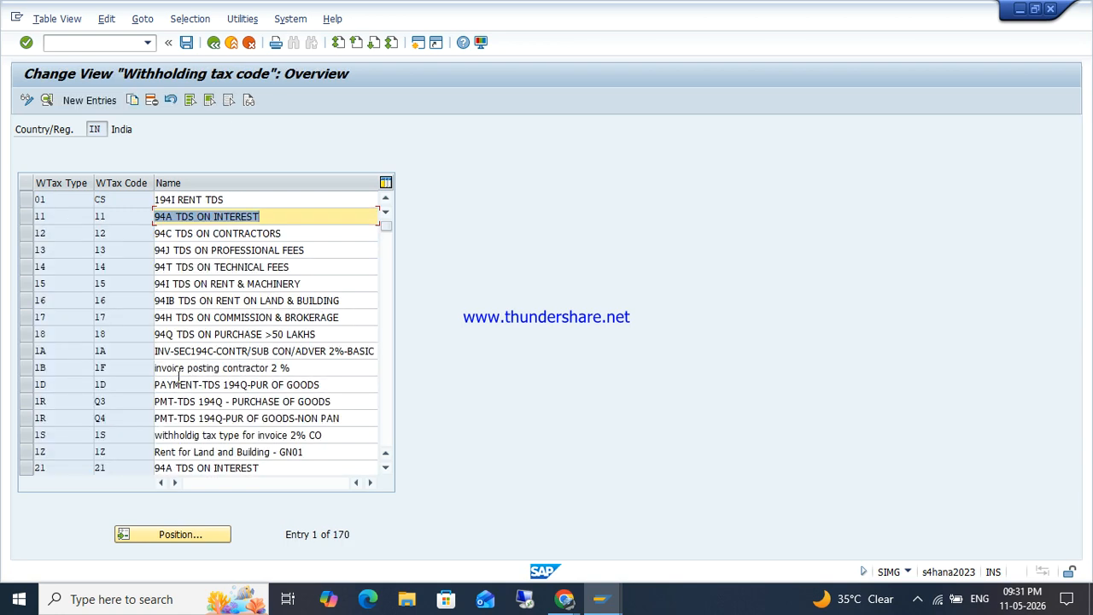
key(F3)
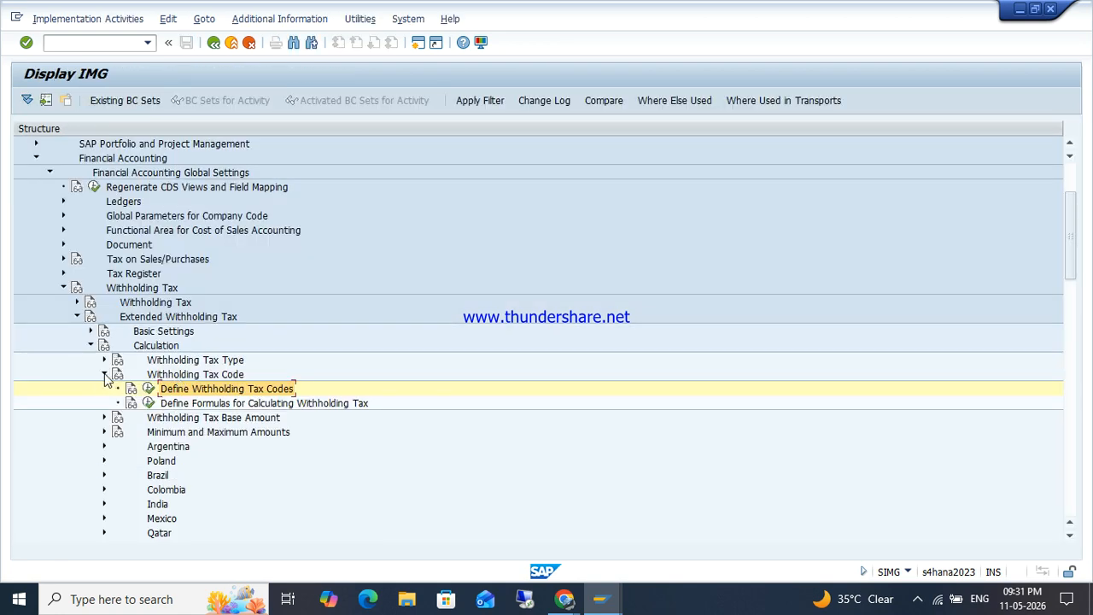
Collapse the Calculation node and open Assign Withholding Tax Types to Company Codes under Extended Withholding Tax, Company Code.
click(104, 374)
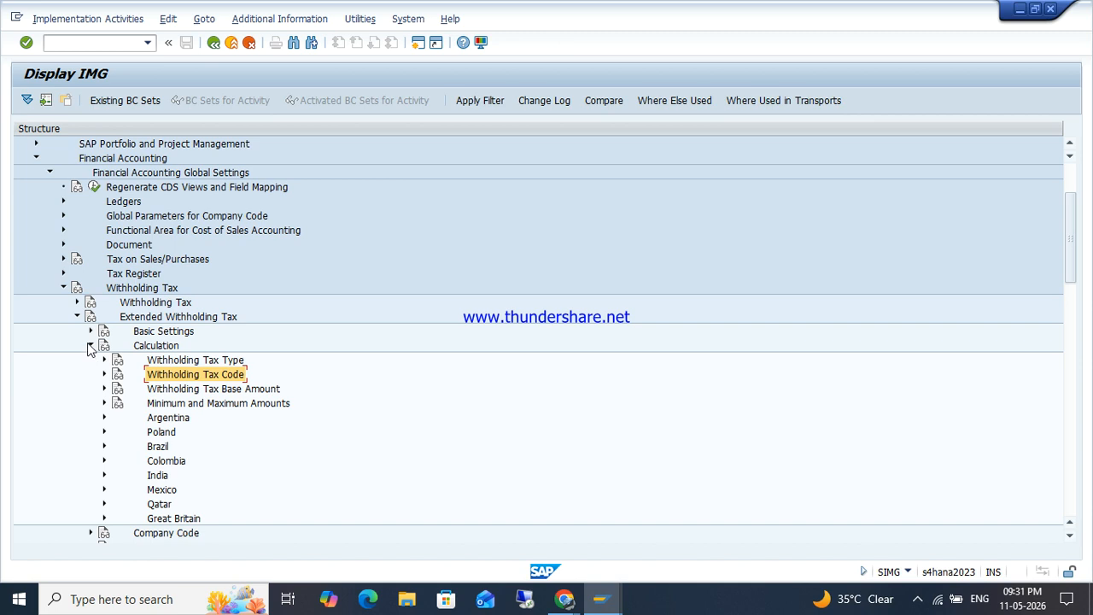
click(89, 346)
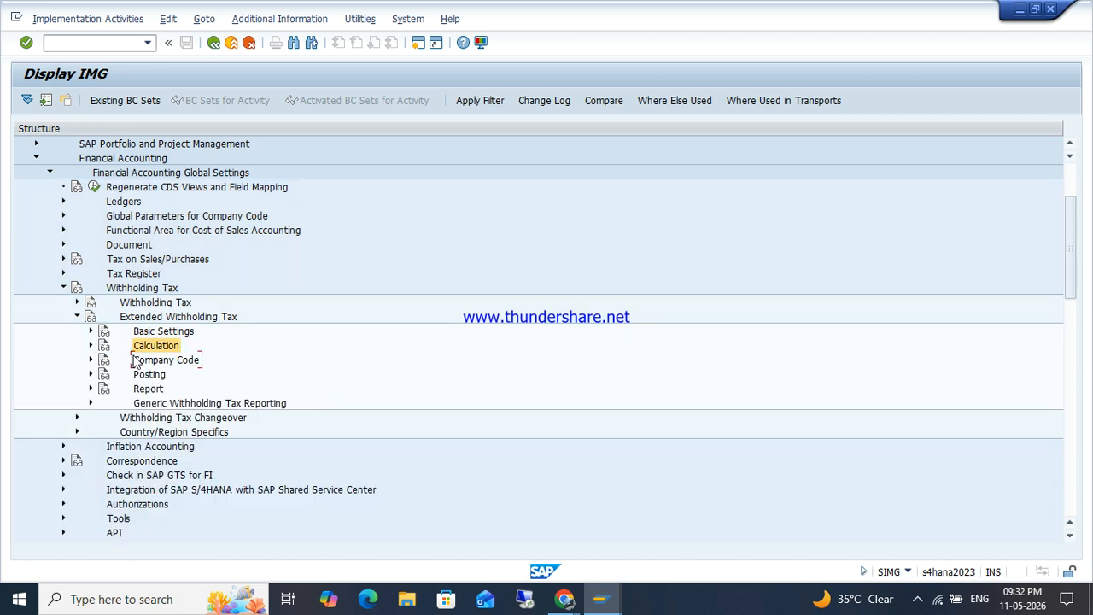
click(140, 360)
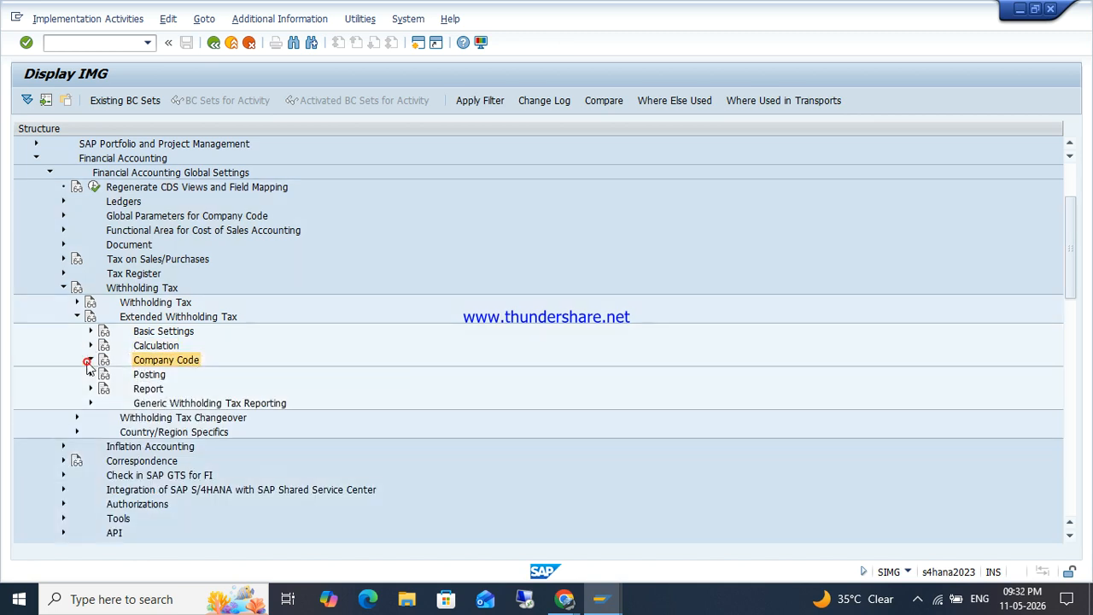
click(91, 359)
click(166, 377)
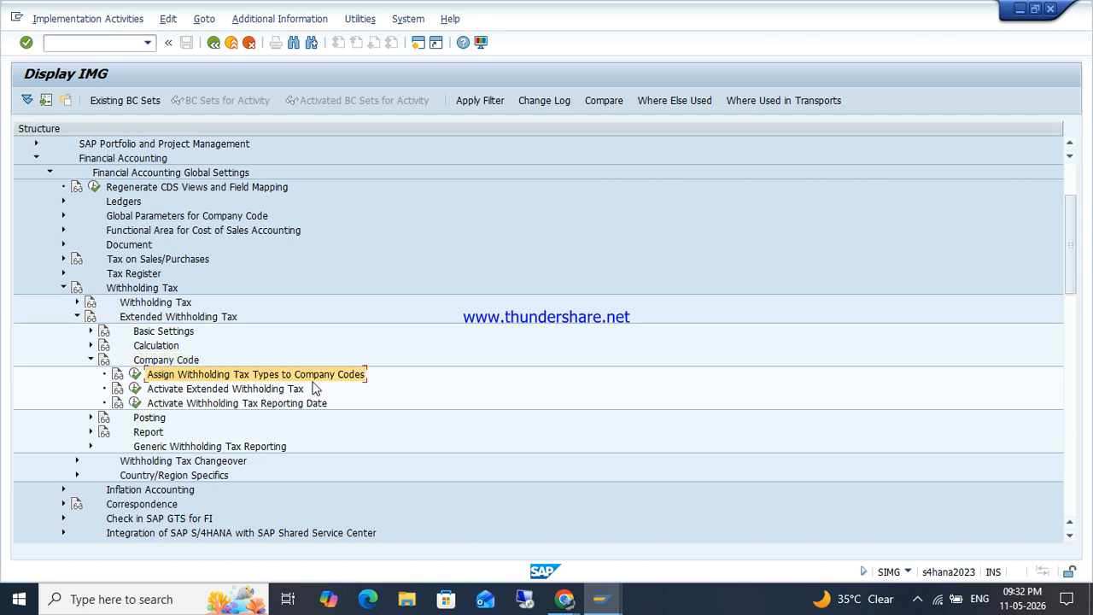
click(135, 376)
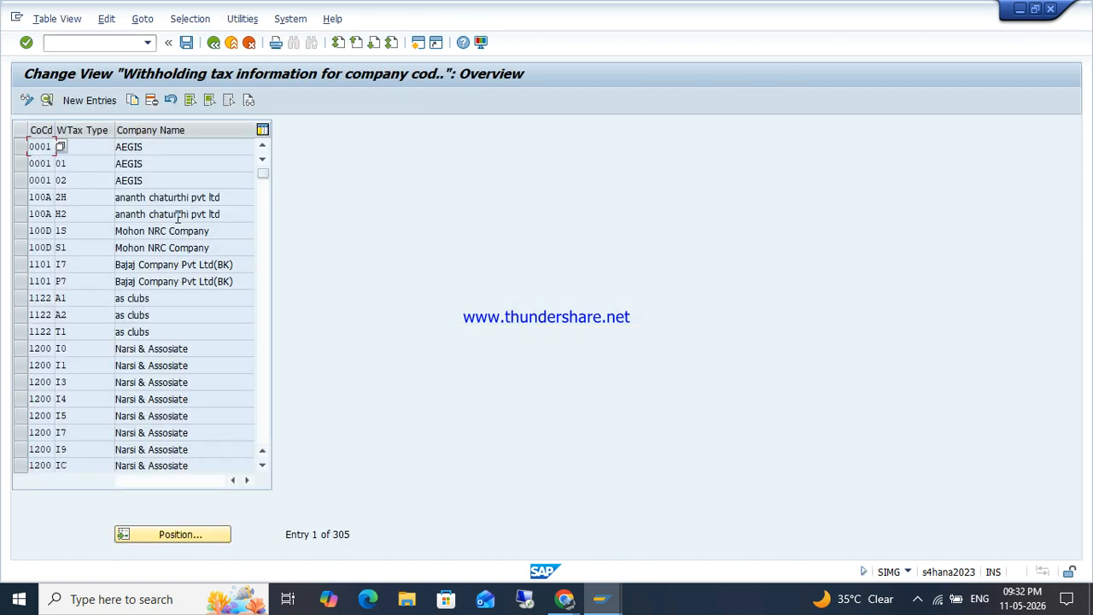
Create a new withholding tax entry for company code ZOHO with WTax type Z3 and recipient type CO.
click(93, 100)
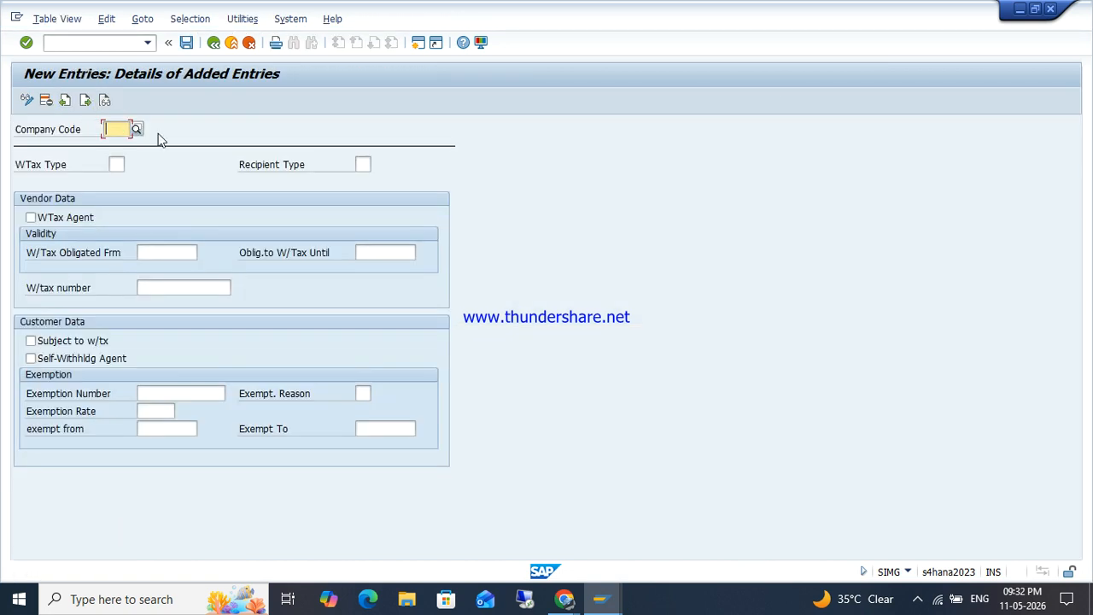
text(Z0)
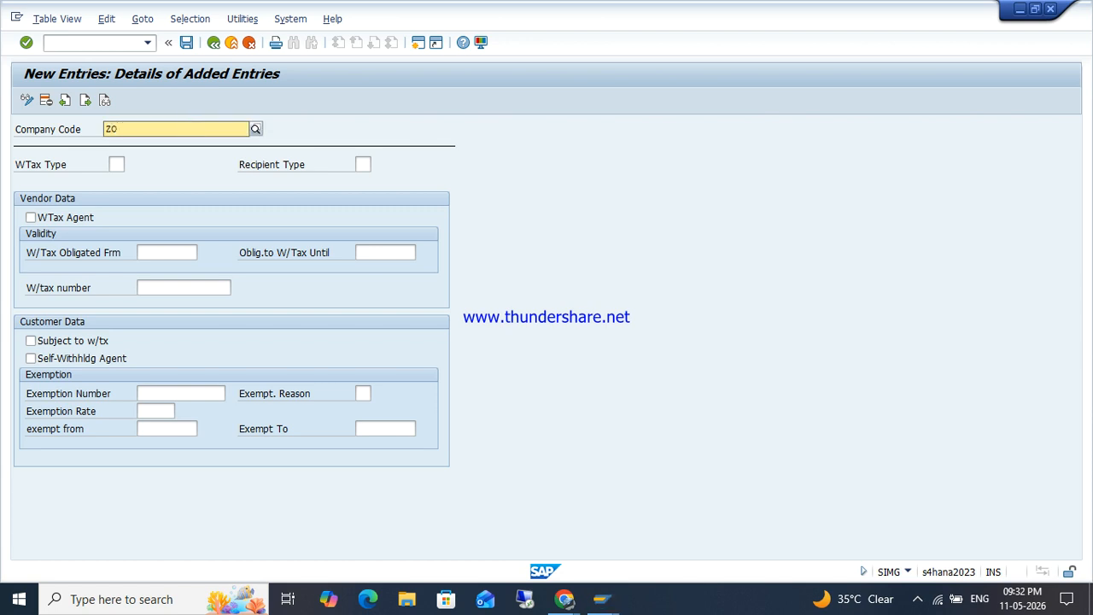
key(Return)
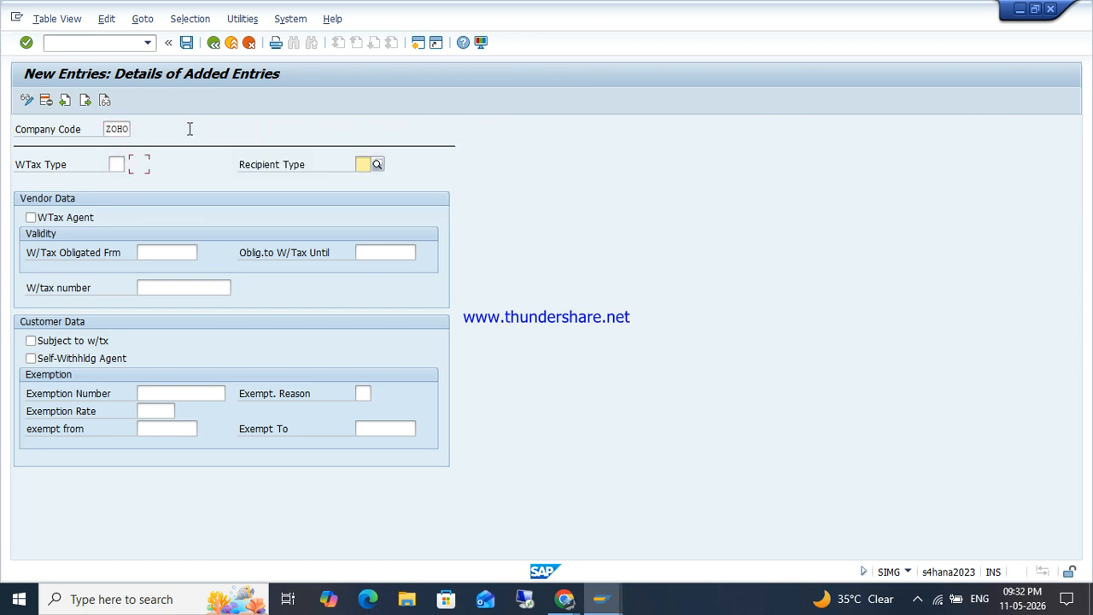
key(shift+Tab)
key(shift+Tab)
text(Z3)
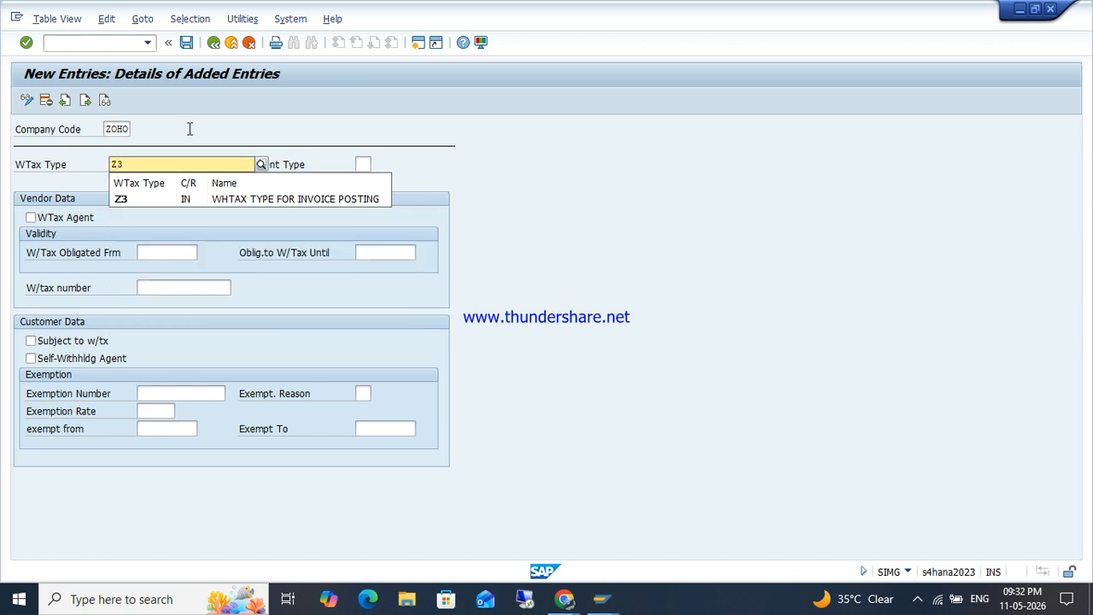
click(278, 205)
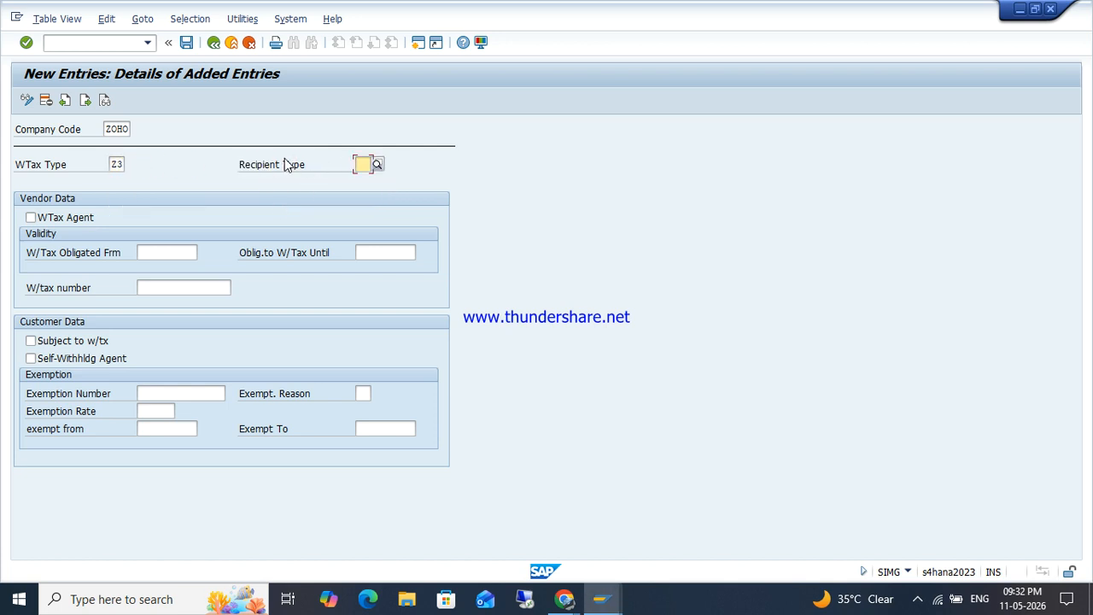
click(376, 166)
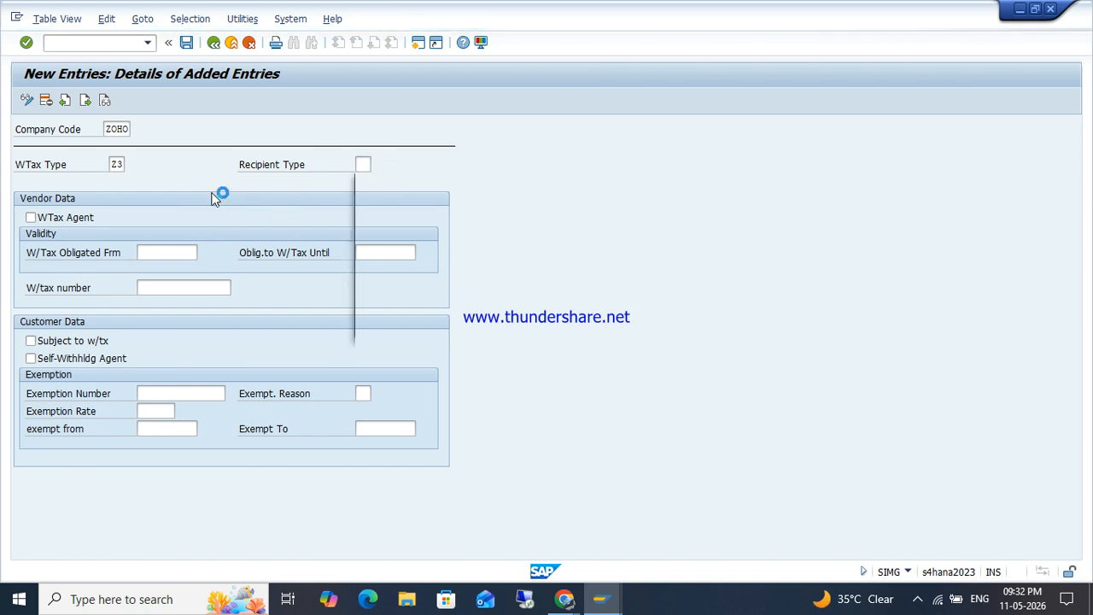
double_click(452, 245)
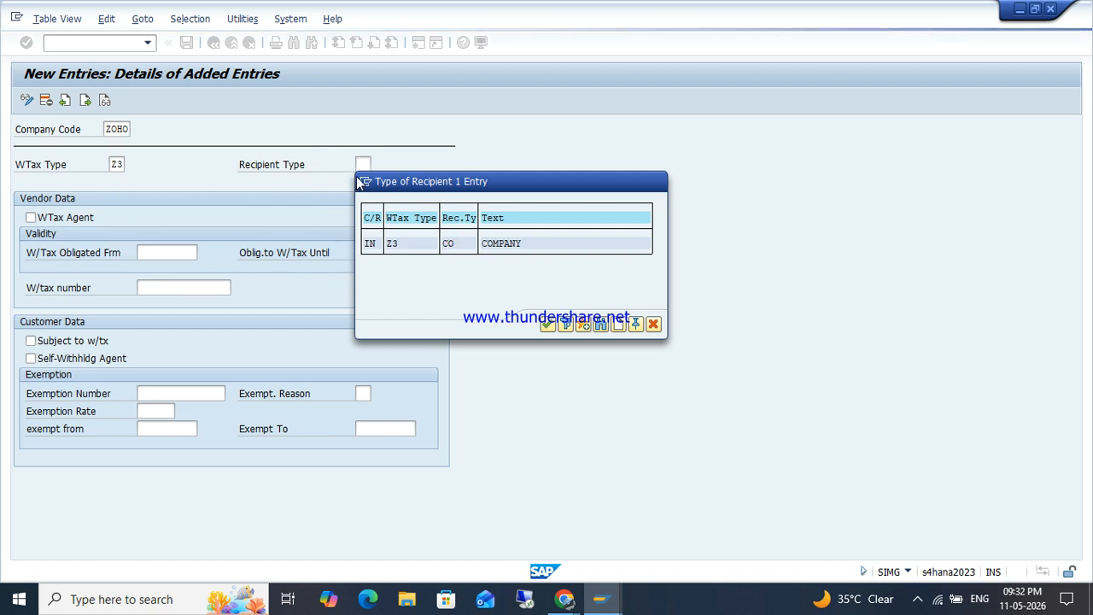
Mark the Z3 entry as WTax agent in the vendor data, obligated from 01.05.2026 until 31.05.2026.
click(36, 222)
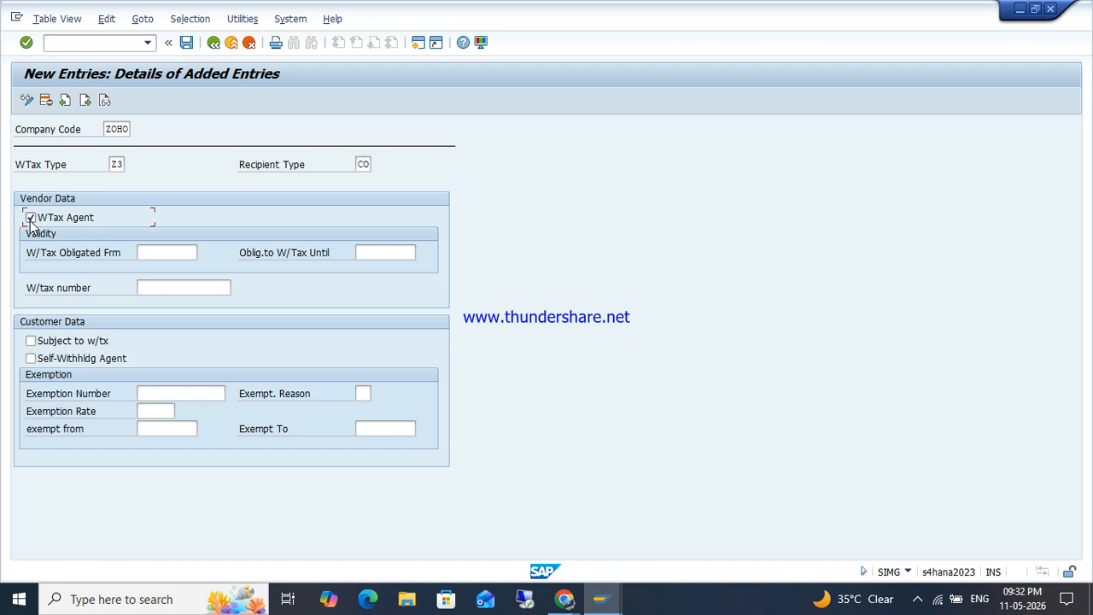
click(161, 253)
click(204, 252)
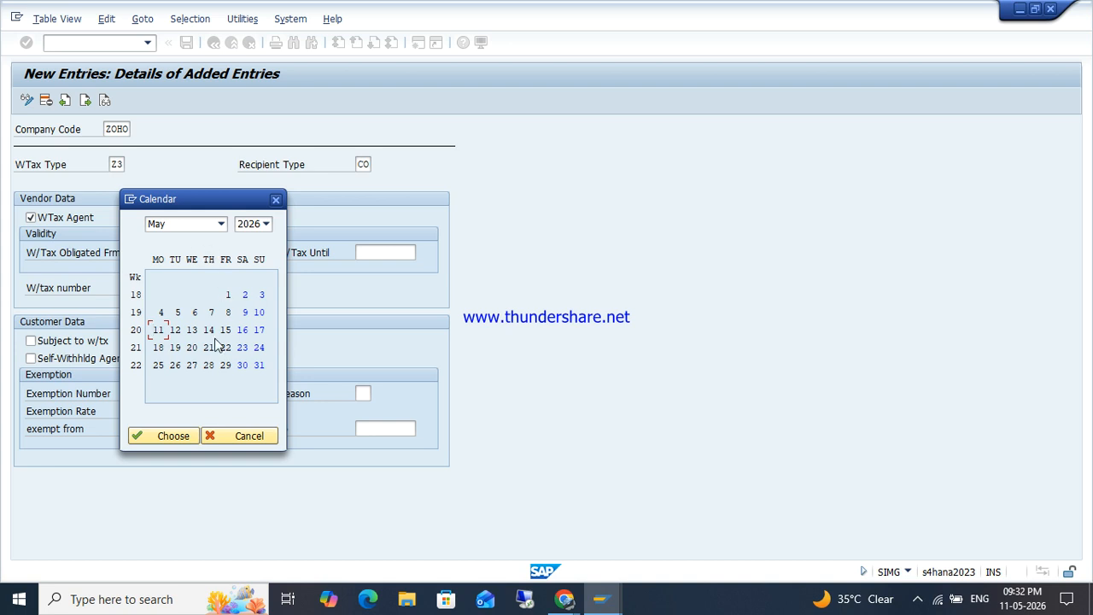
double_click(227, 296)
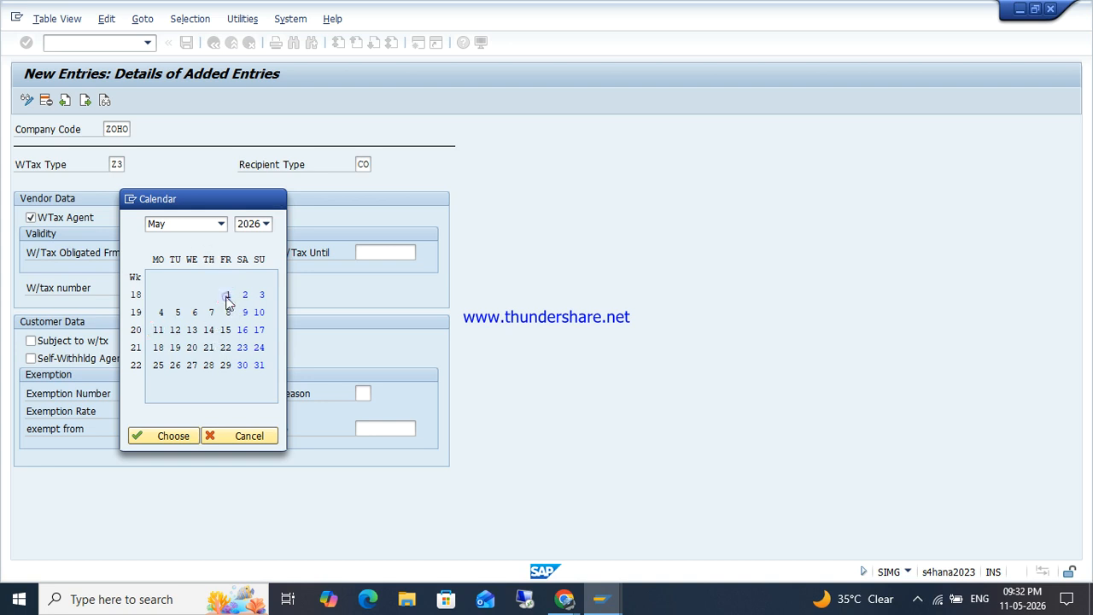
click(370, 252)
click(421, 251)
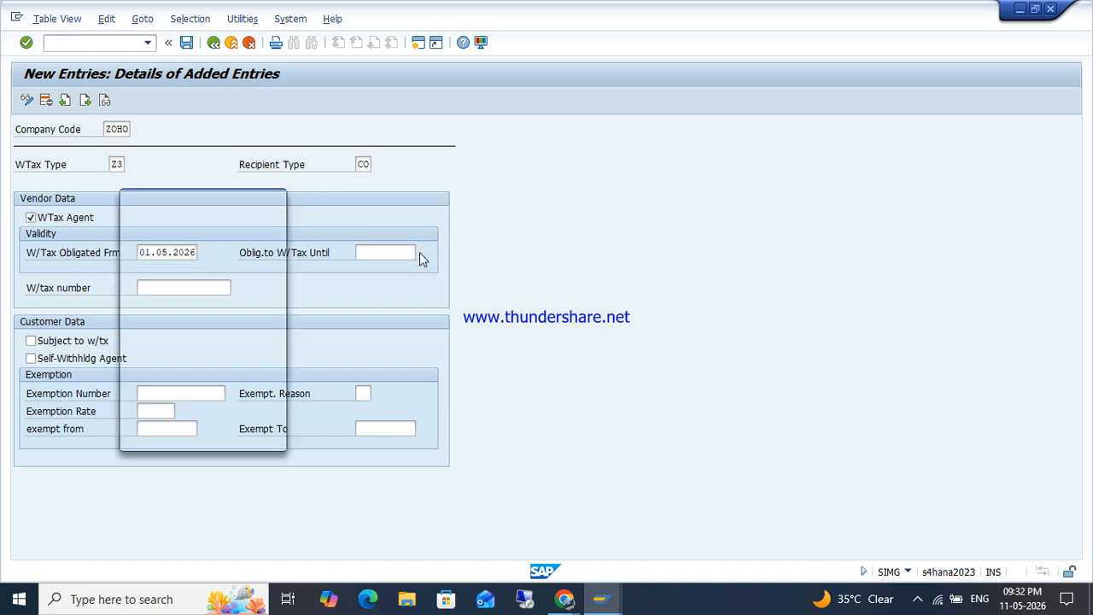
double_click(257, 366)
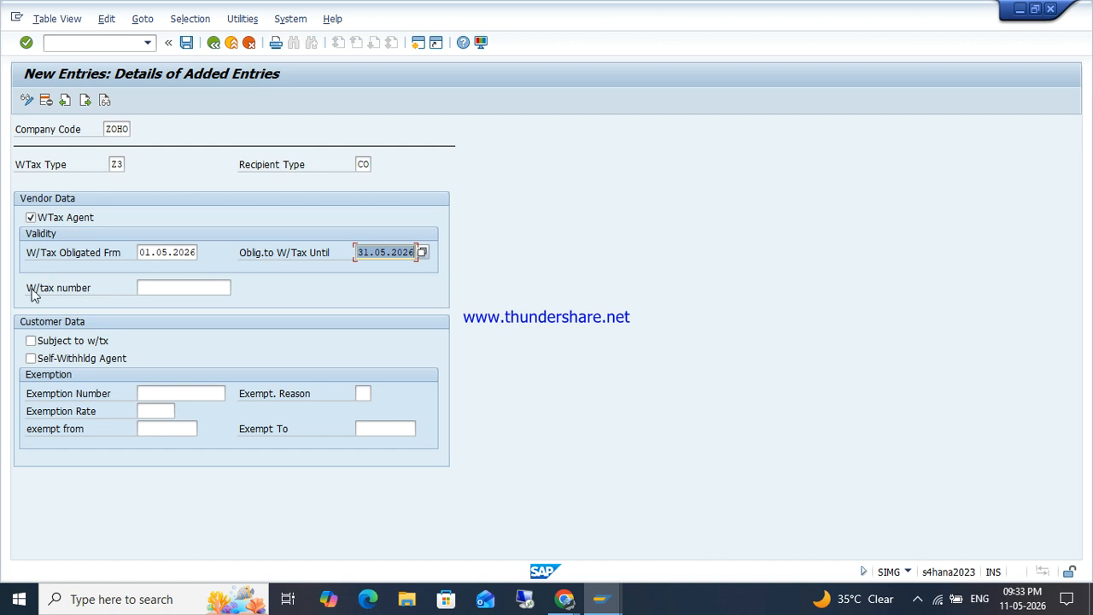
Fill in the company's withholding tax number and save the Z3 entry under the WHTAX CODE customizing request.
click(168, 288)
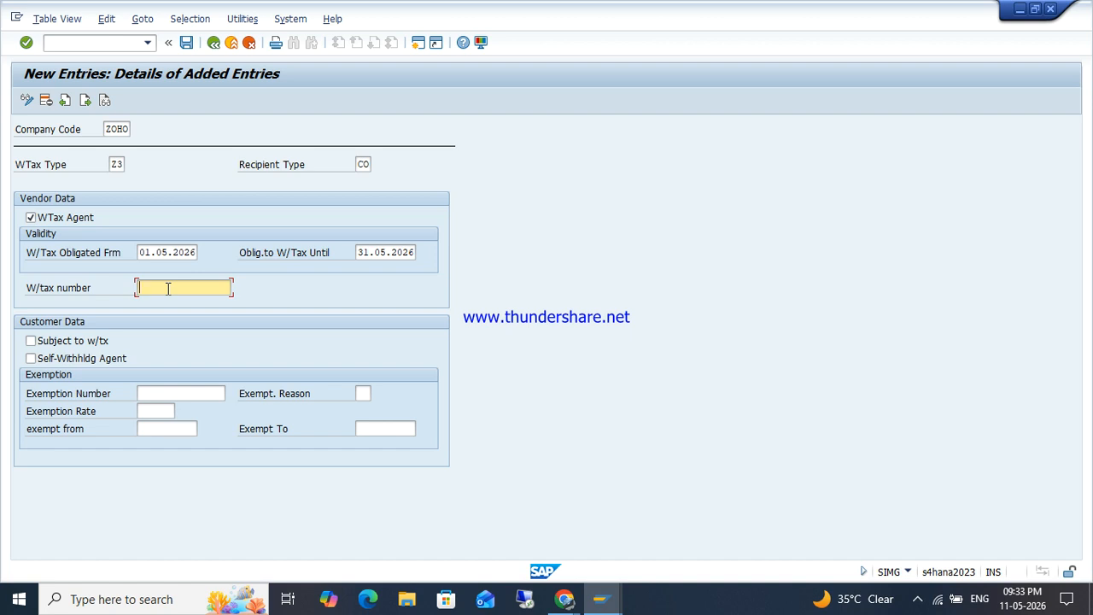
key(Down)
key(Tab)
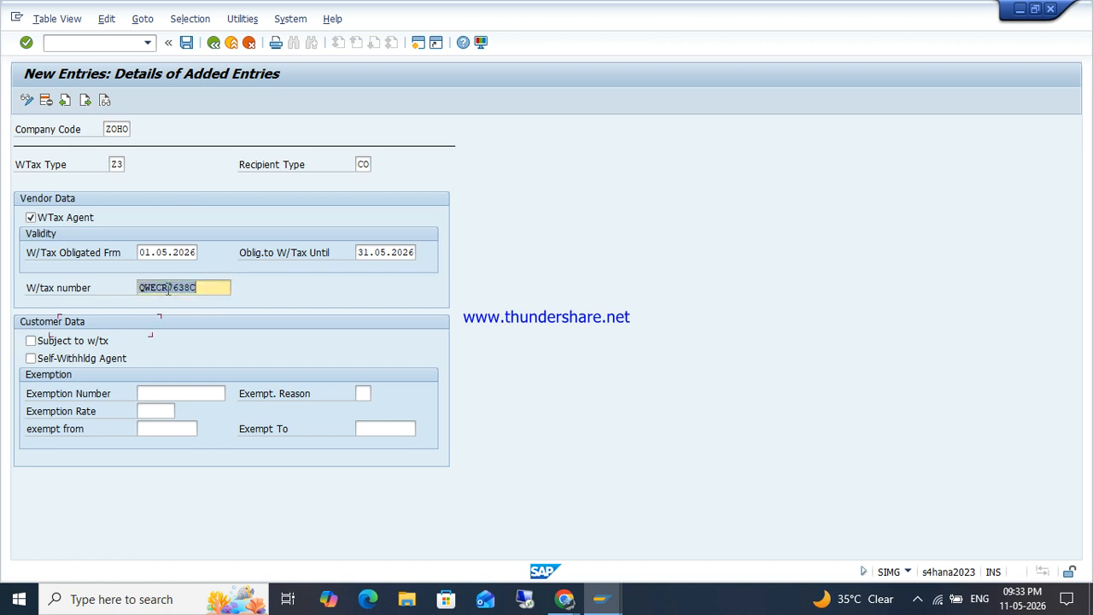
key(Return)
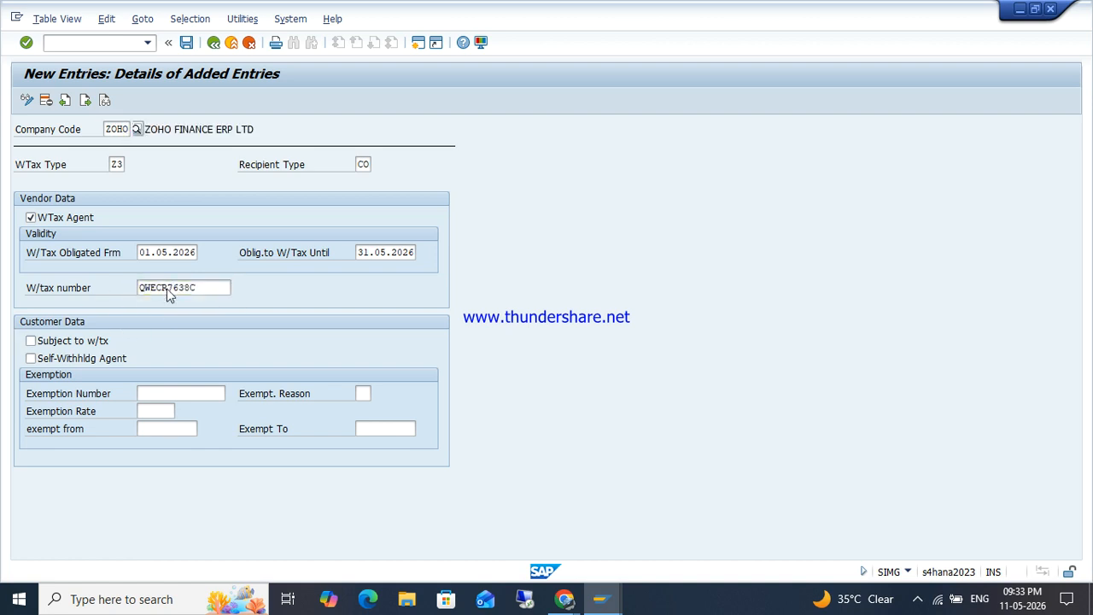
key(ctrl+s)
key(Return)
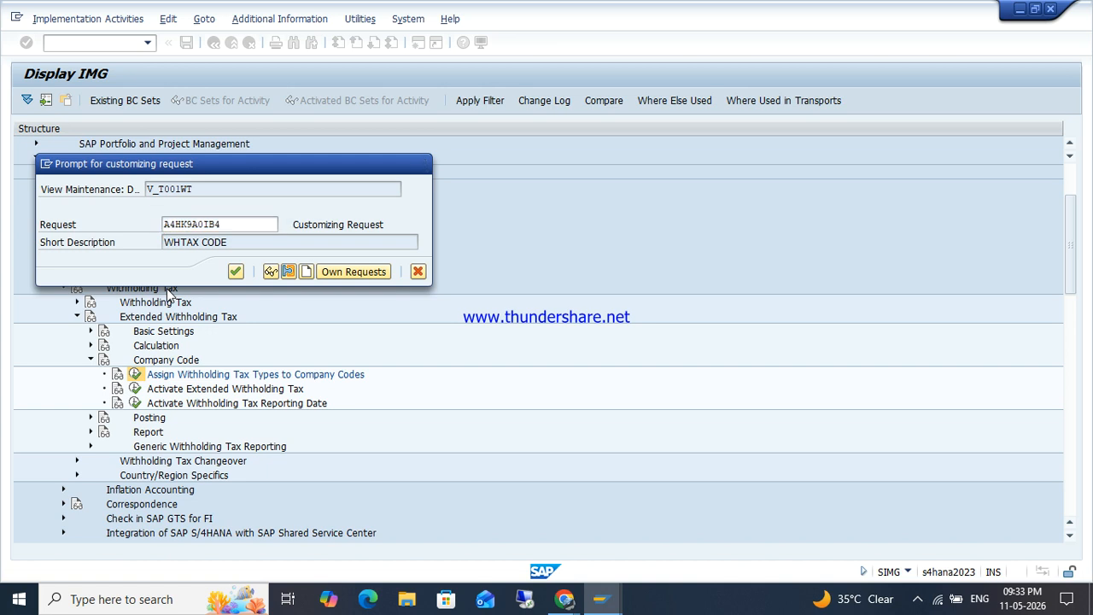
key(ctrl+s)
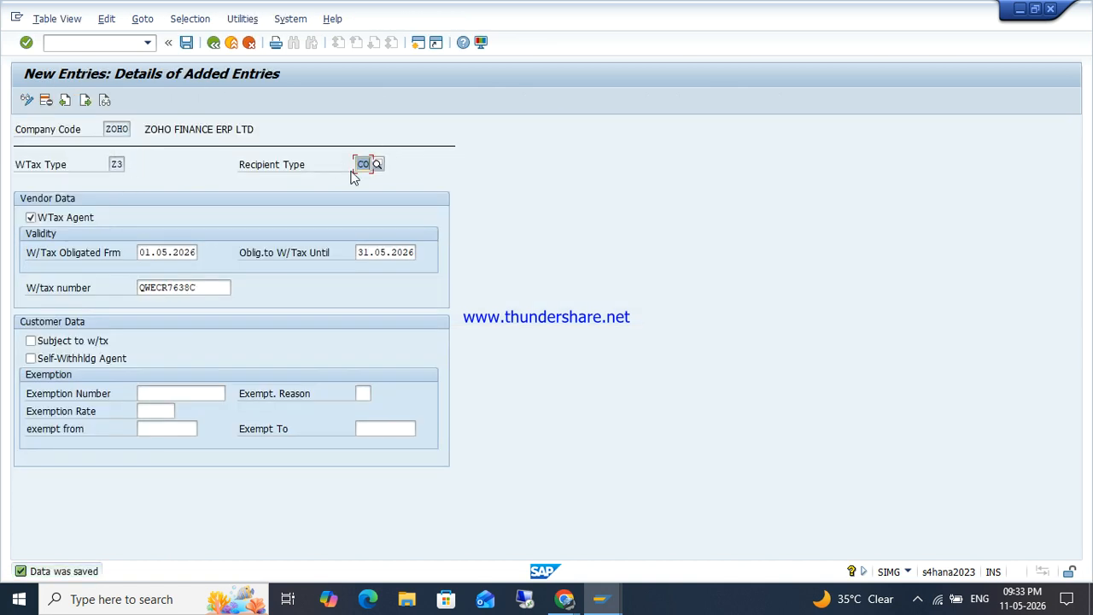
Start the next entry for company code ZOHO with WTax type Z4 and recipient type OT.
click(86, 101)
text(ZOHO)
key(Tab)
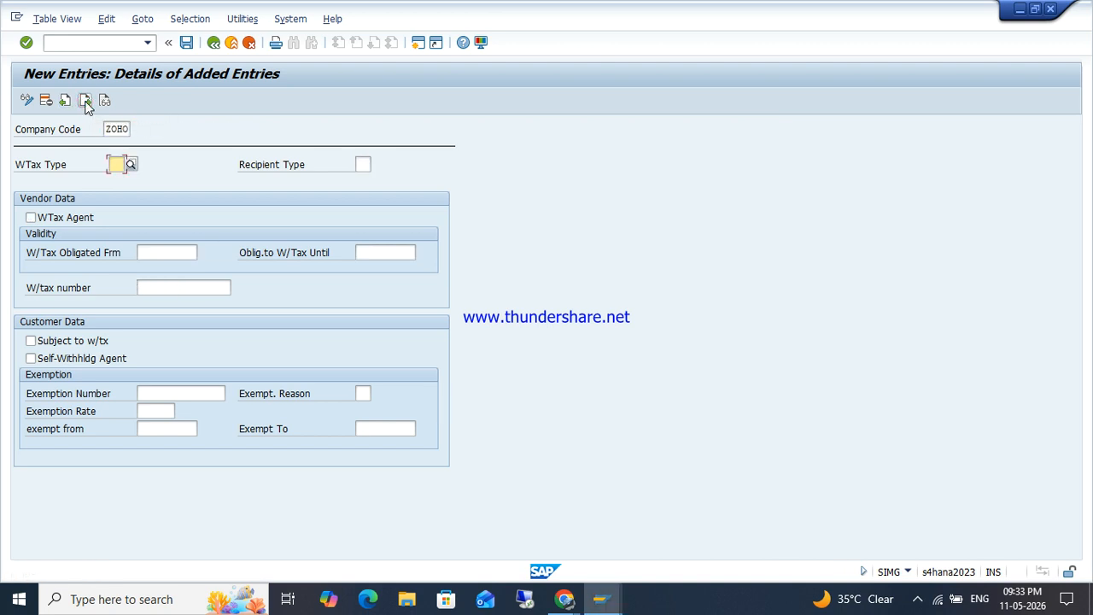
text(Z4)
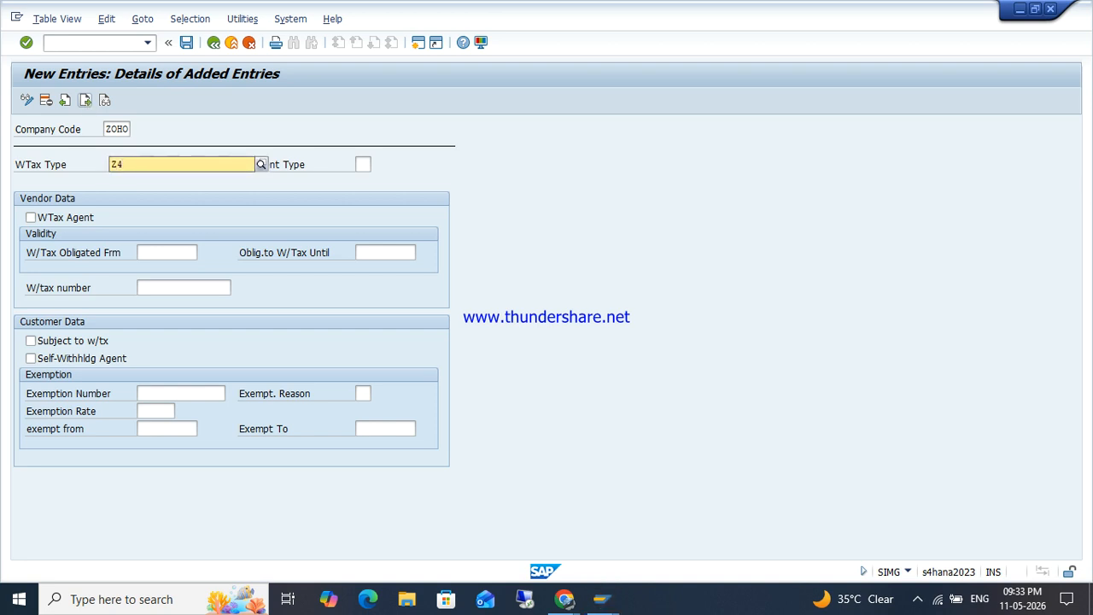
key(Tab)
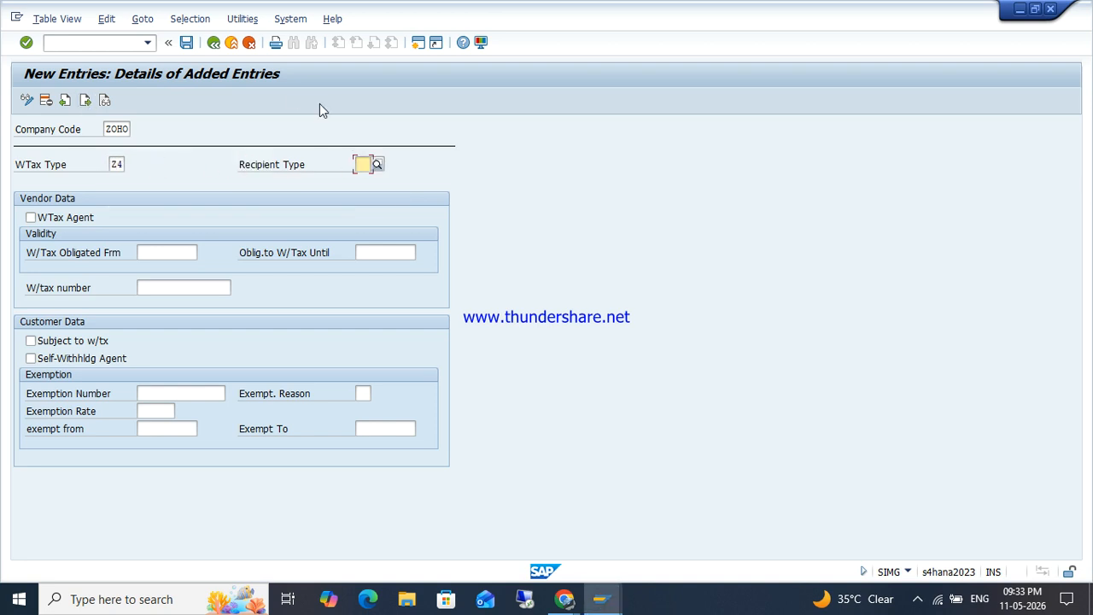
click(376, 164)
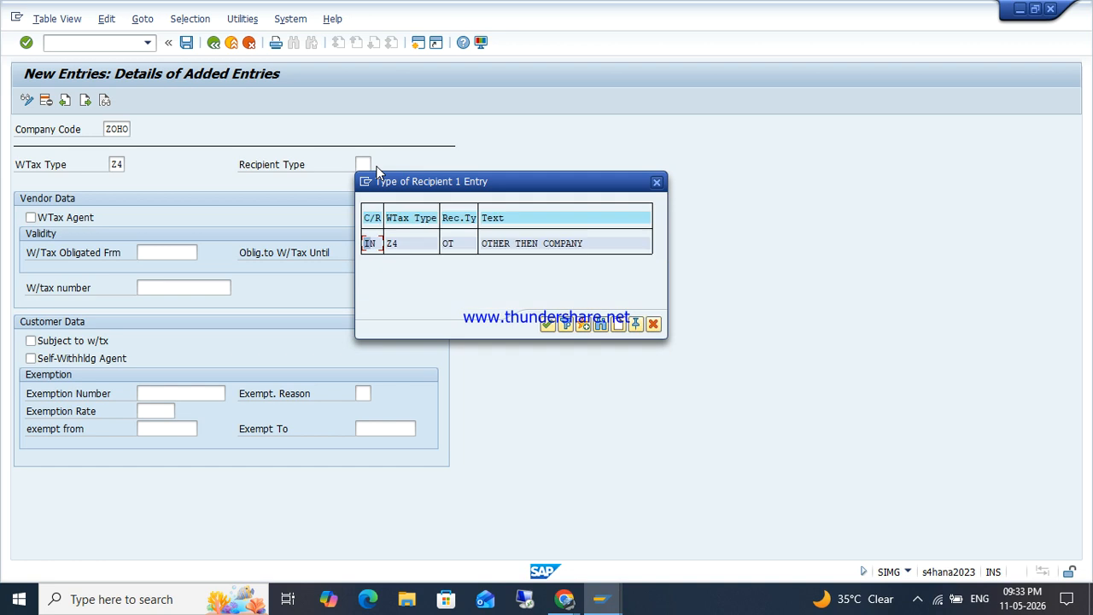
double_click(451, 245)
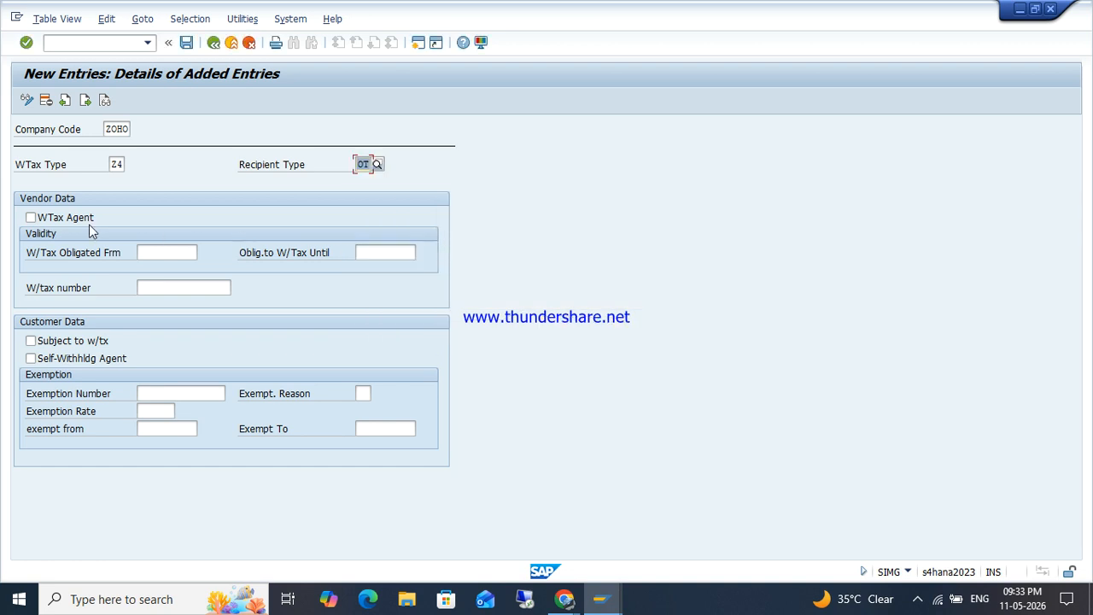
Make the Z4 entry a WTax agent valid 01.05.2026 to 31.05.2026, fill in the withholding tax number and save.
click(51, 218)
click(160, 255)
key(Down)
key(Down)
key(Return)
key(Down)
key(Down)
key(Return)
key(Down)
key(Down)
key(Return)
key(shift+Tab)
key(ctrl+s)
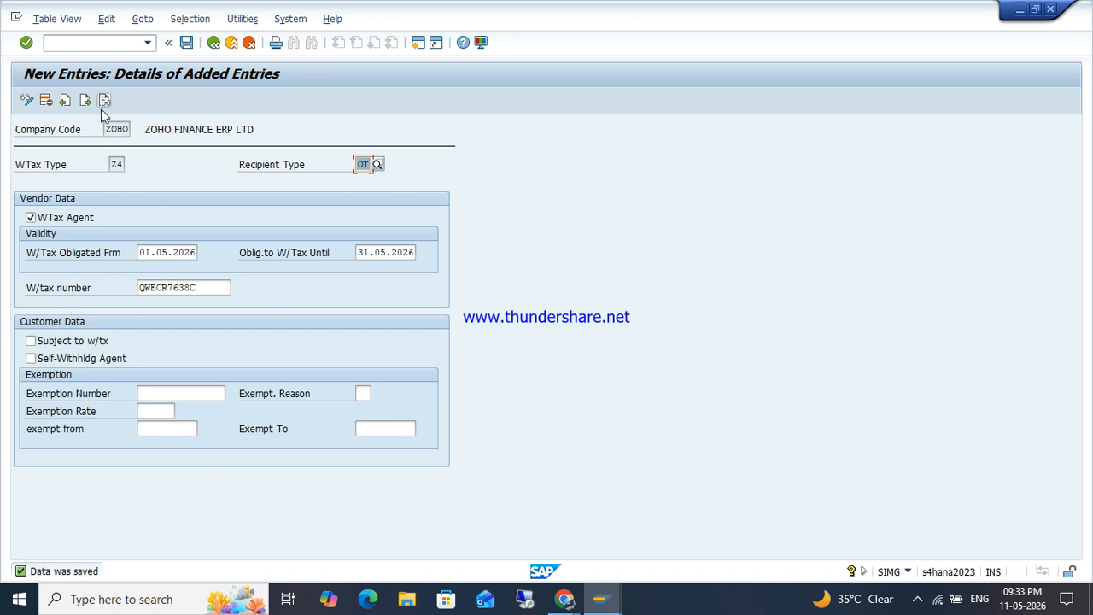
Check the Z3 and Z4 assignments in the overview of added entries and return to the implementation guide.
key(F3)
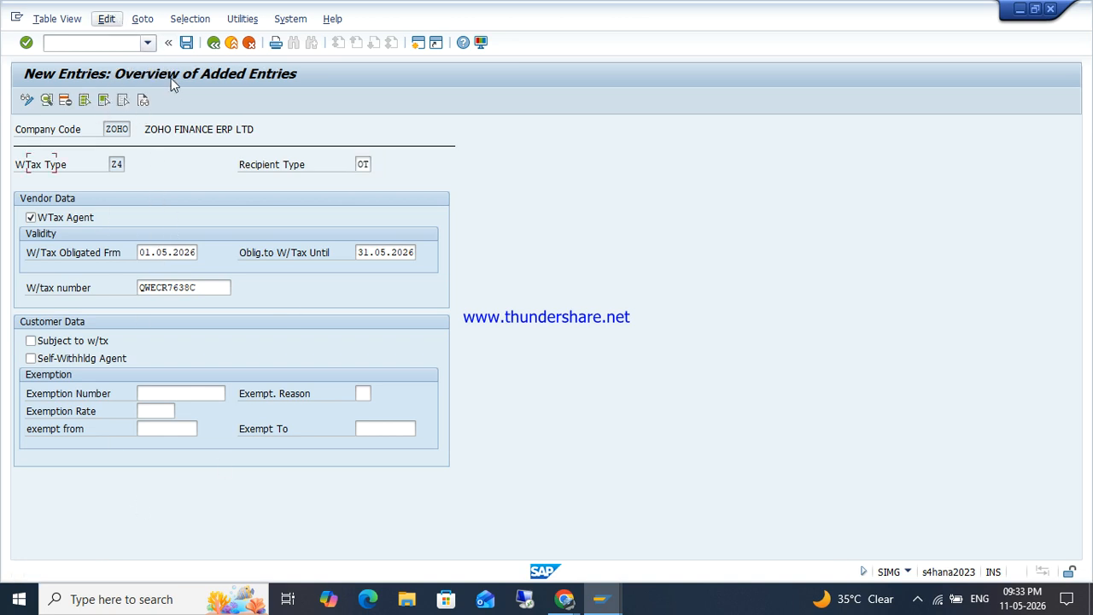
click(81, 148)
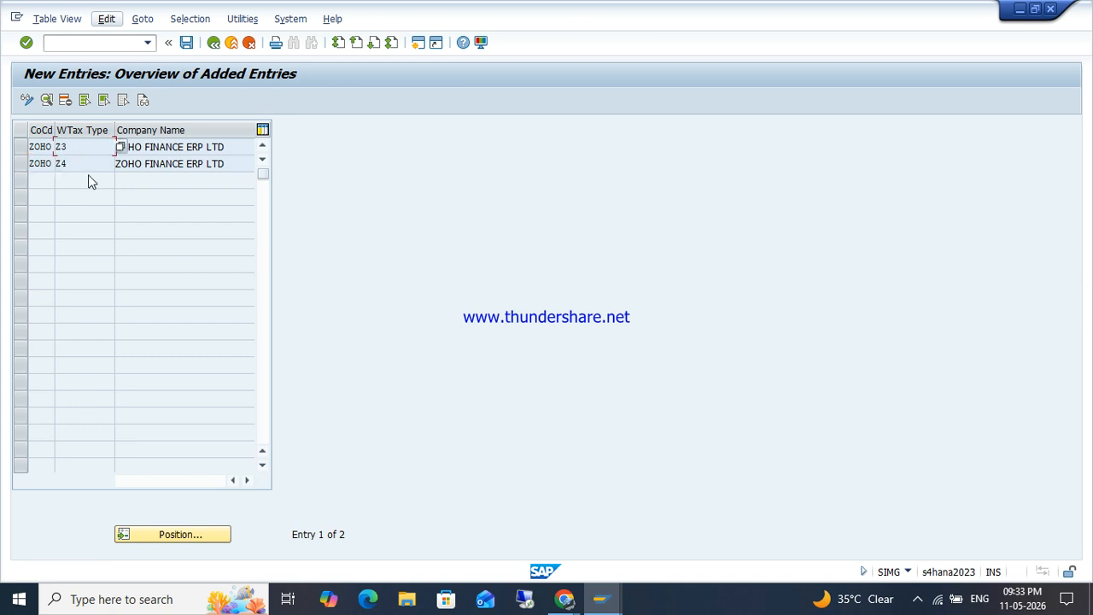
key(F3)
key(F3)
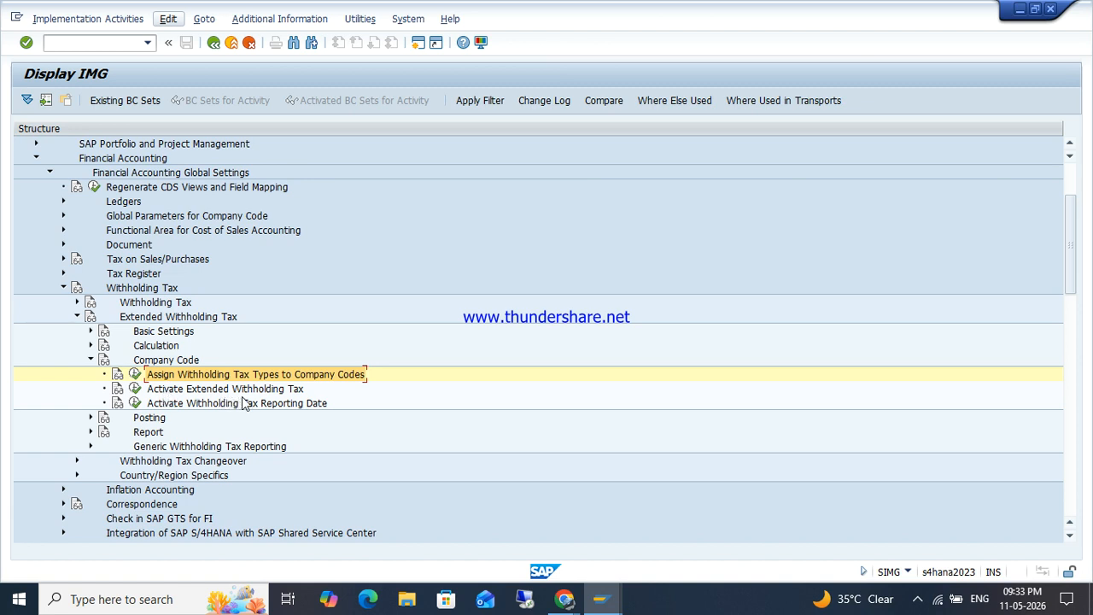
Open vendor invoice entry FB60 in a new session and set its company code to ZOHO.
click(417, 43)
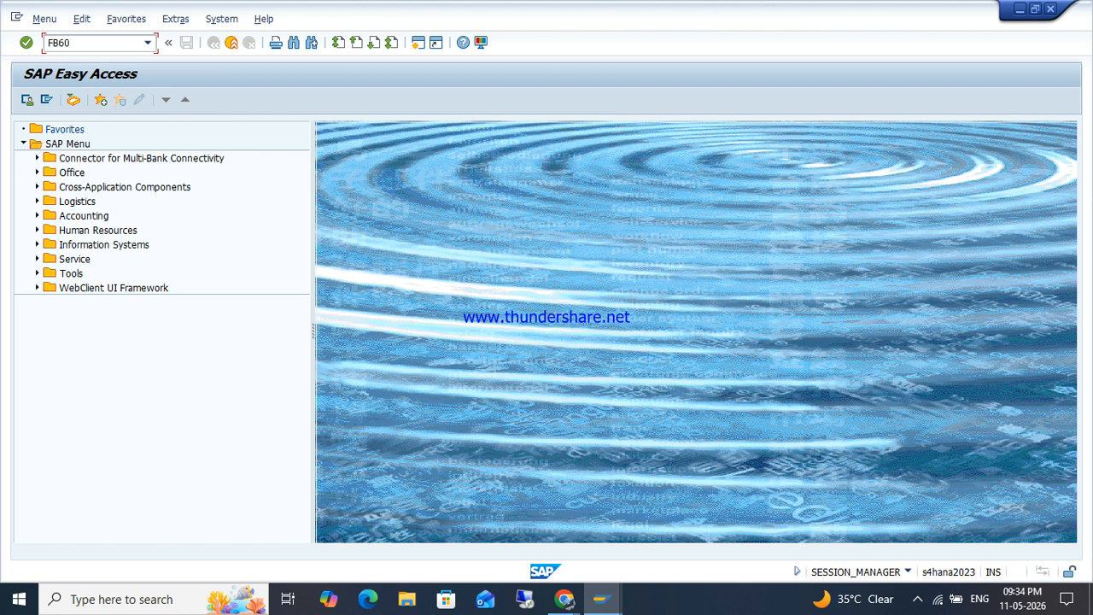
key(Return)
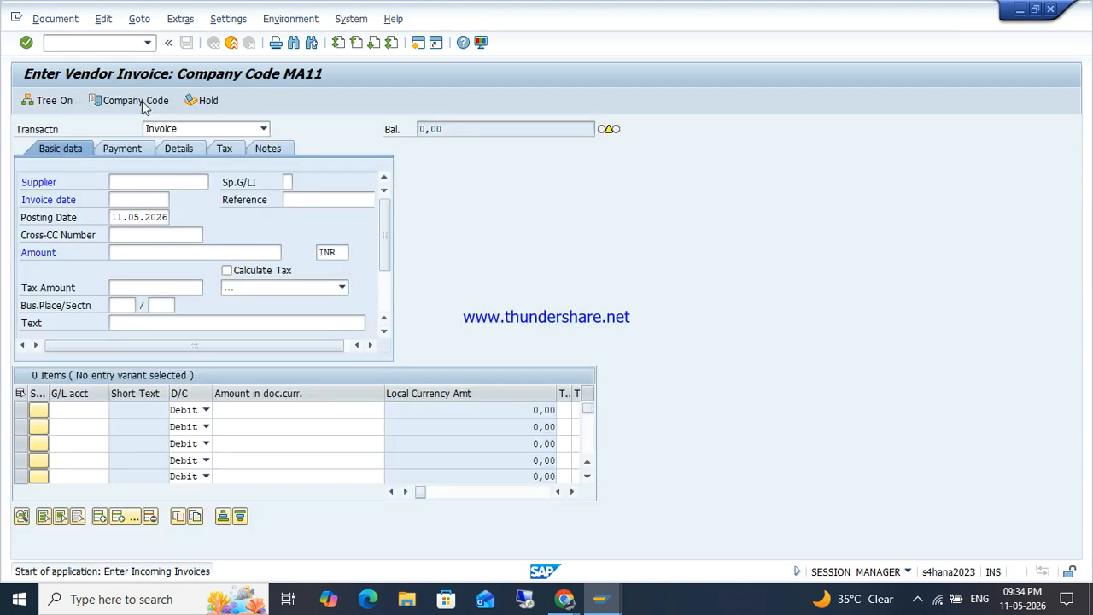
click(135, 101)
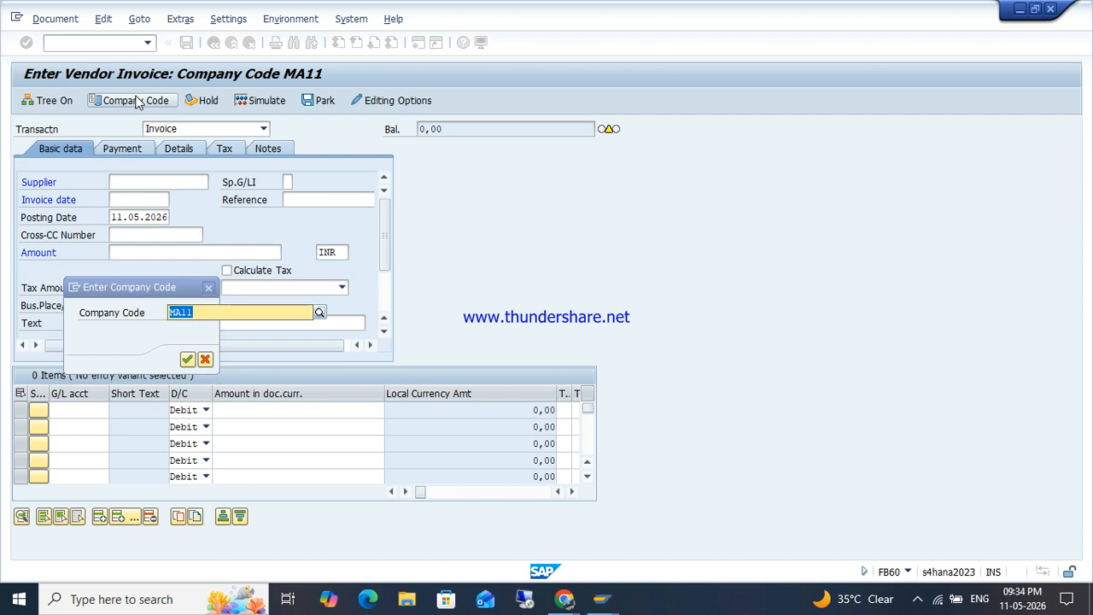
text(ZOHO)
key(Return)
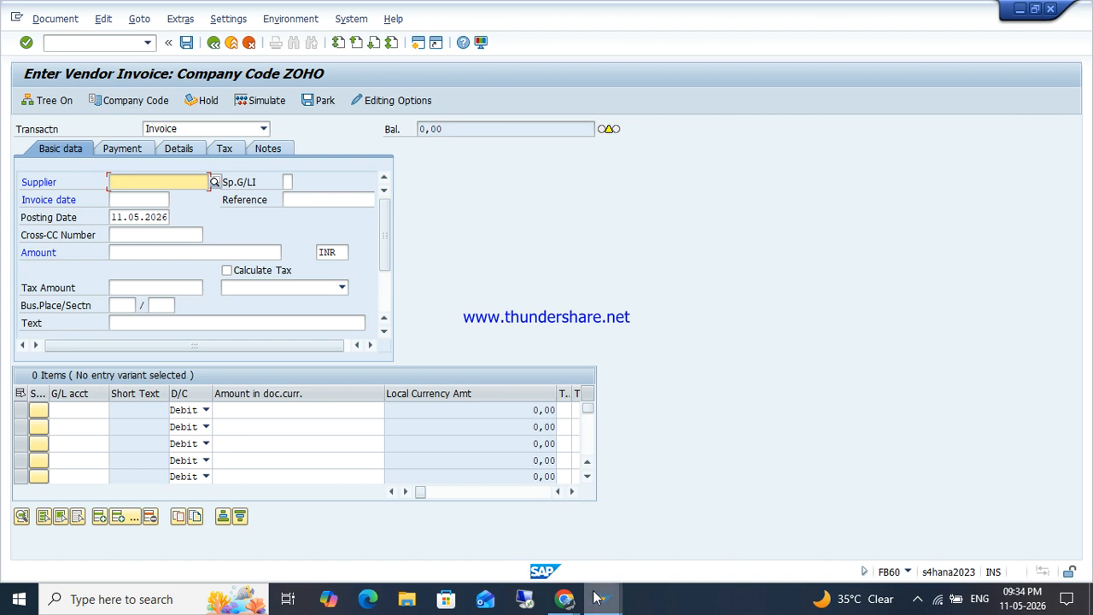
Switch back to the implementation guide session and execute Activate Extended Withholding Tax under Company Code.
mouse_move(598, 599)
click(568, 507)
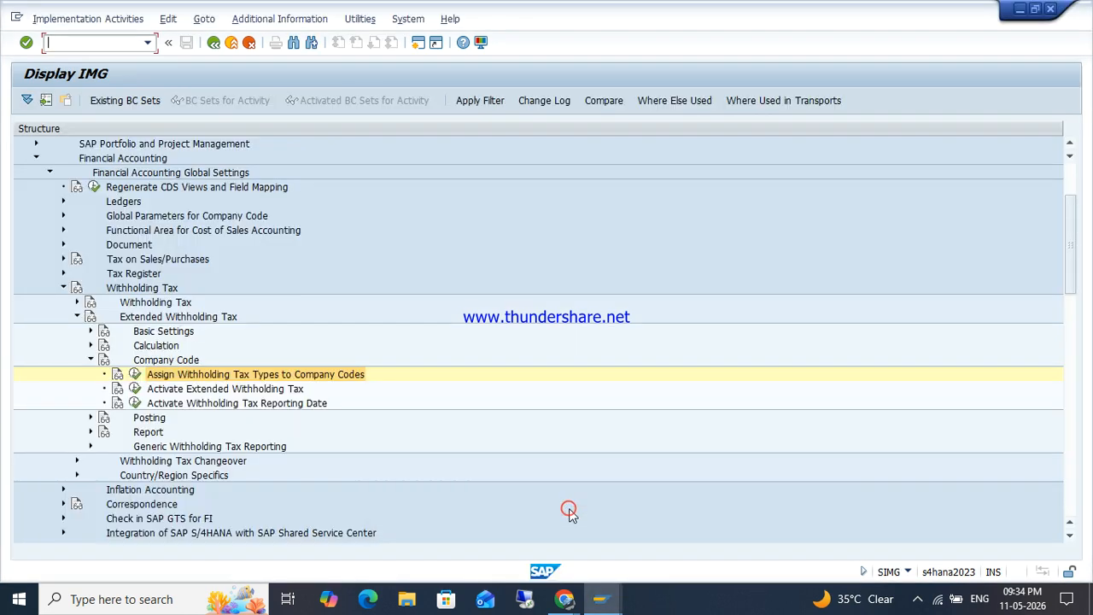
mouse_move(600, 606)
click(683, 521)
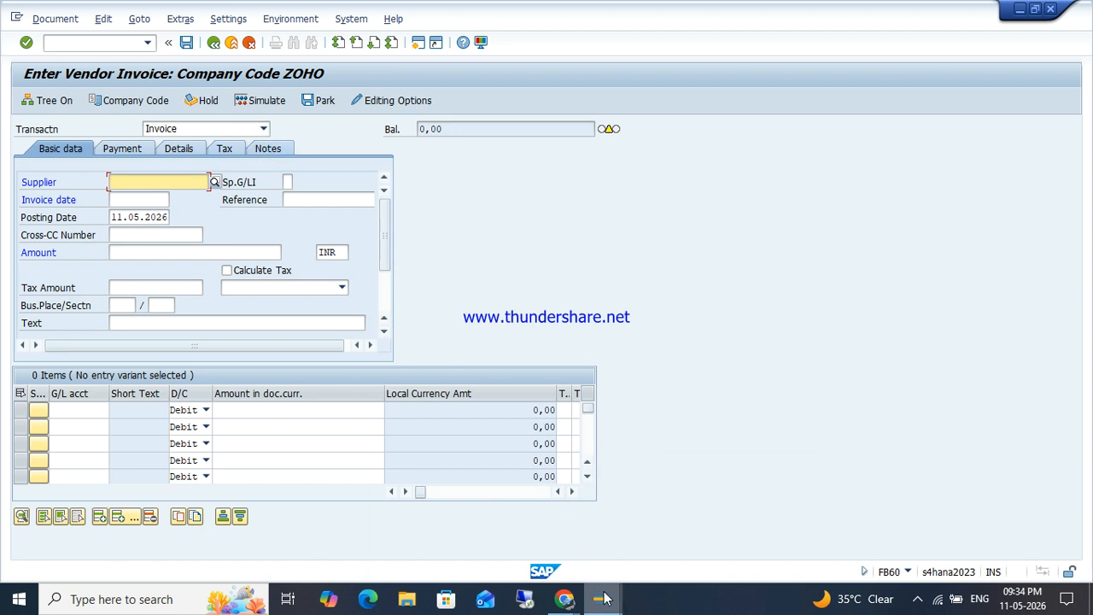
mouse_move(600, 599)
click(536, 524)
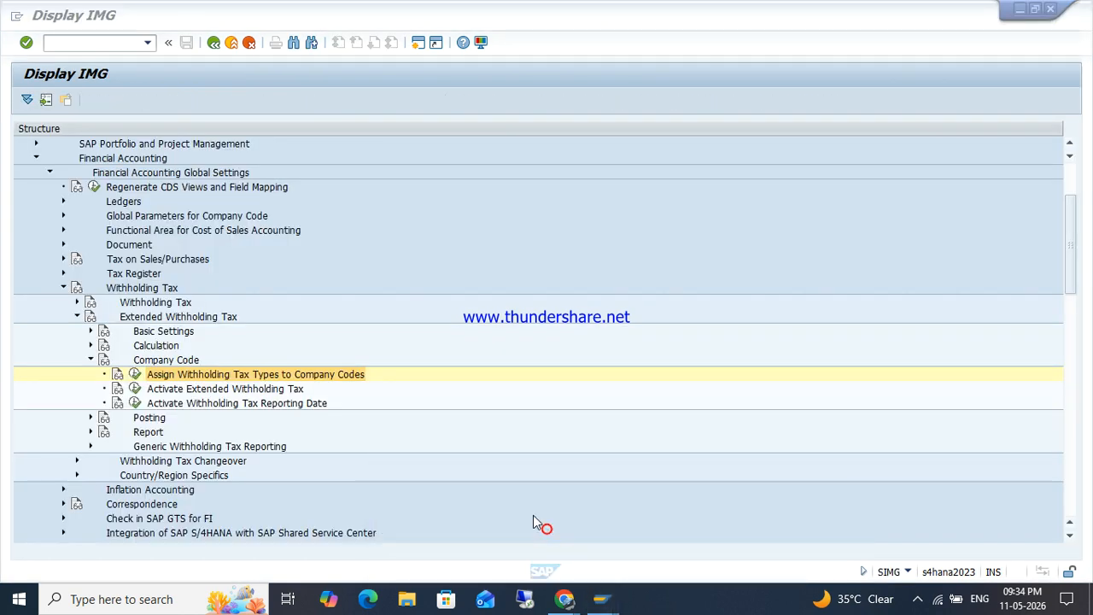
click(135, 390)
click(208, 421)
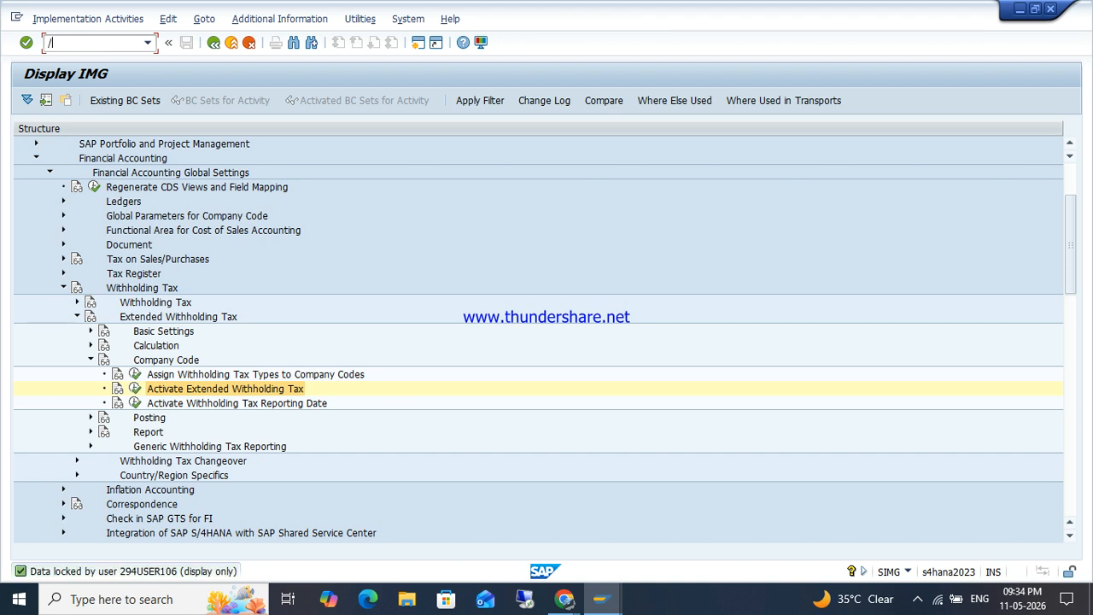
Open lock administration SM12 in a new session and delete all lock entries listed for client 400 without a user restriction.
key(Return)
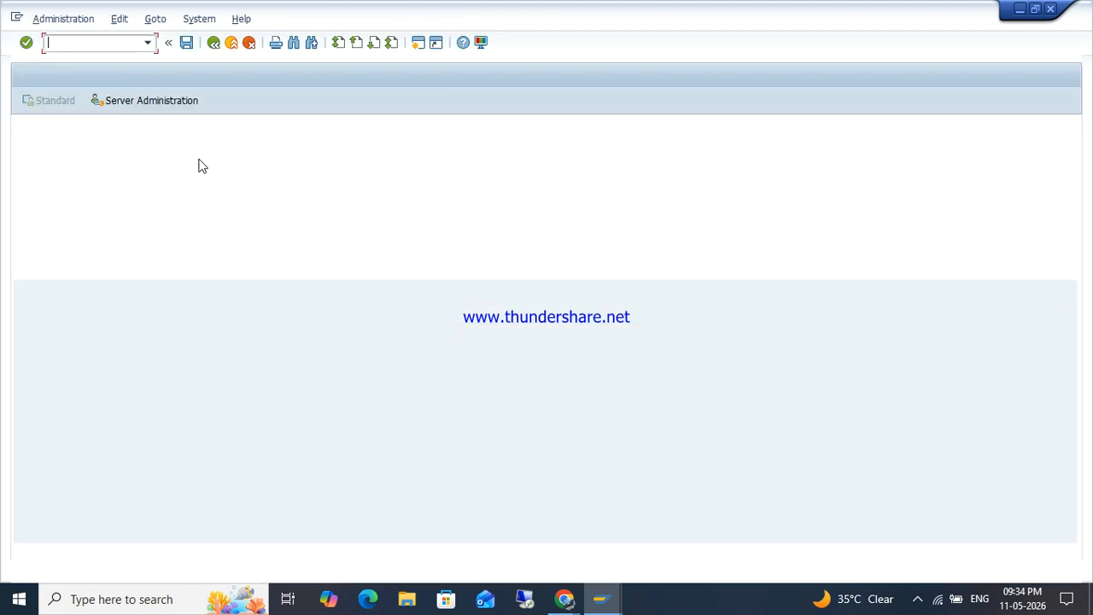
drag(201, 168, 104, 171)
key(BackSpace)
click(60, 252)
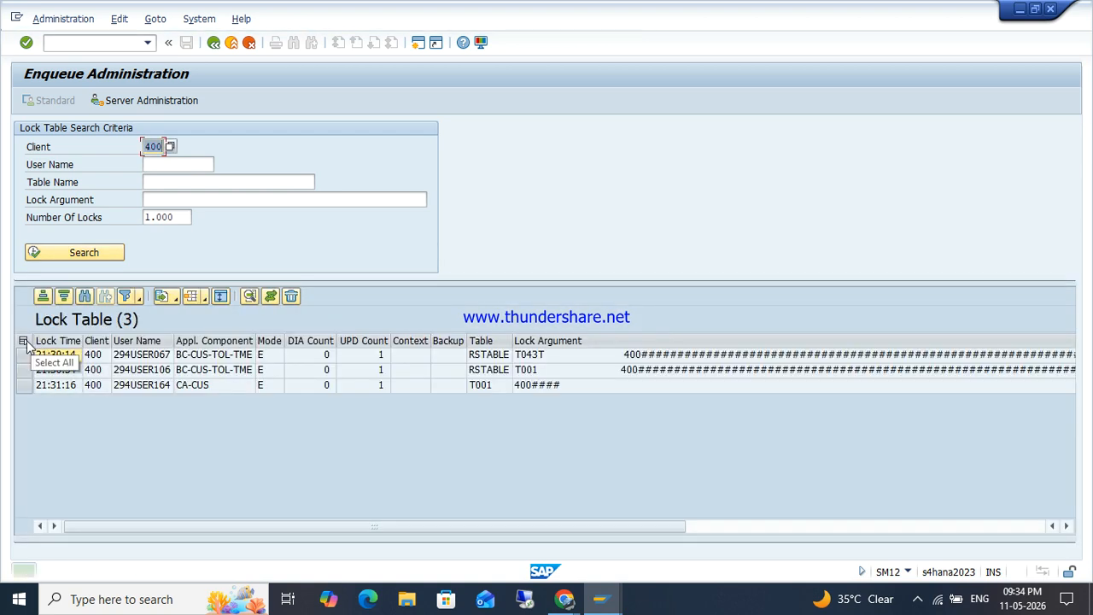
click(23, 339)
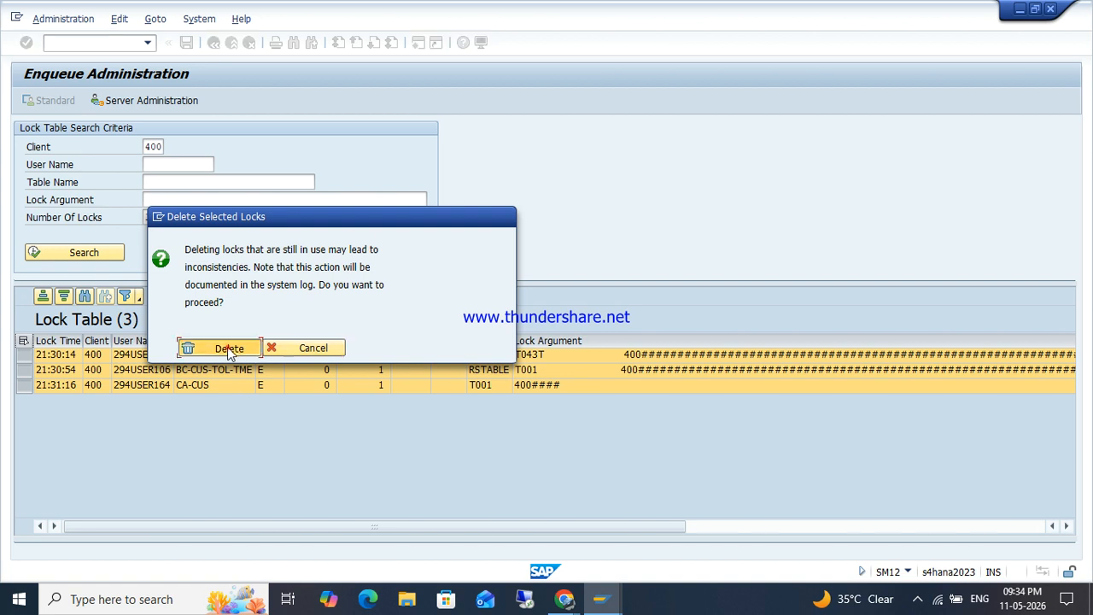
click(227, 349)
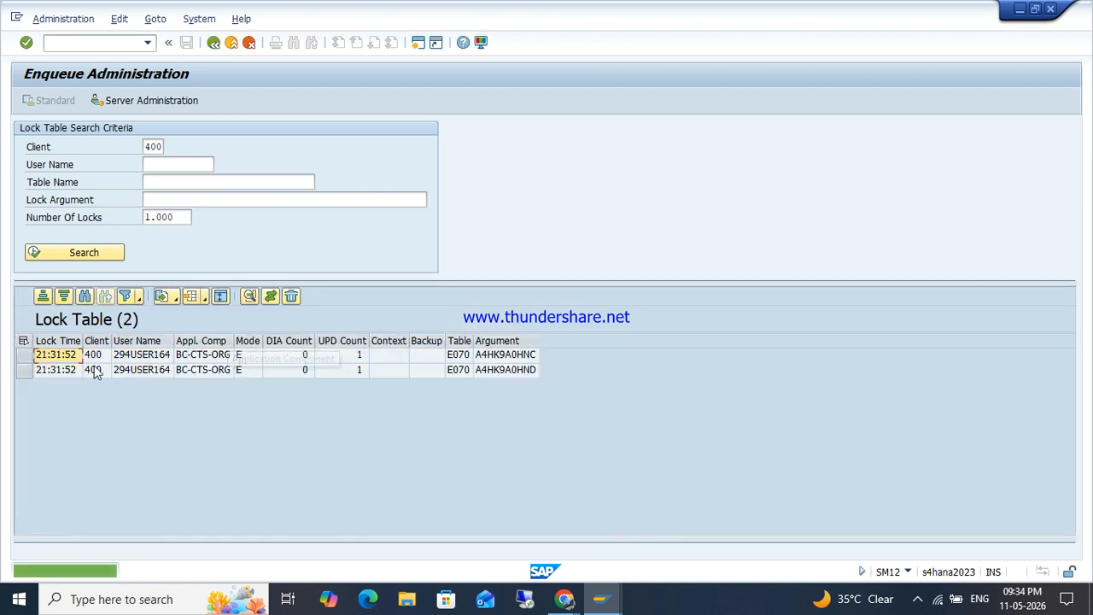
Switch back to the implementation guide, execute Activate Extended Withholding Tax and position the list on company code ZOHO.
mouse_move(600, 598)
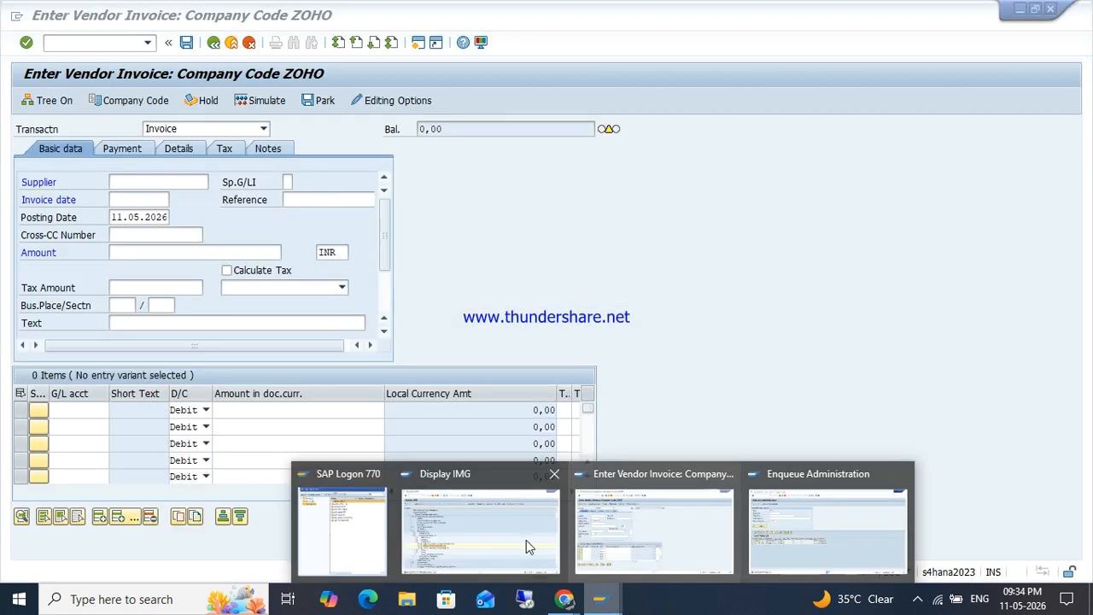
click(526, 540)
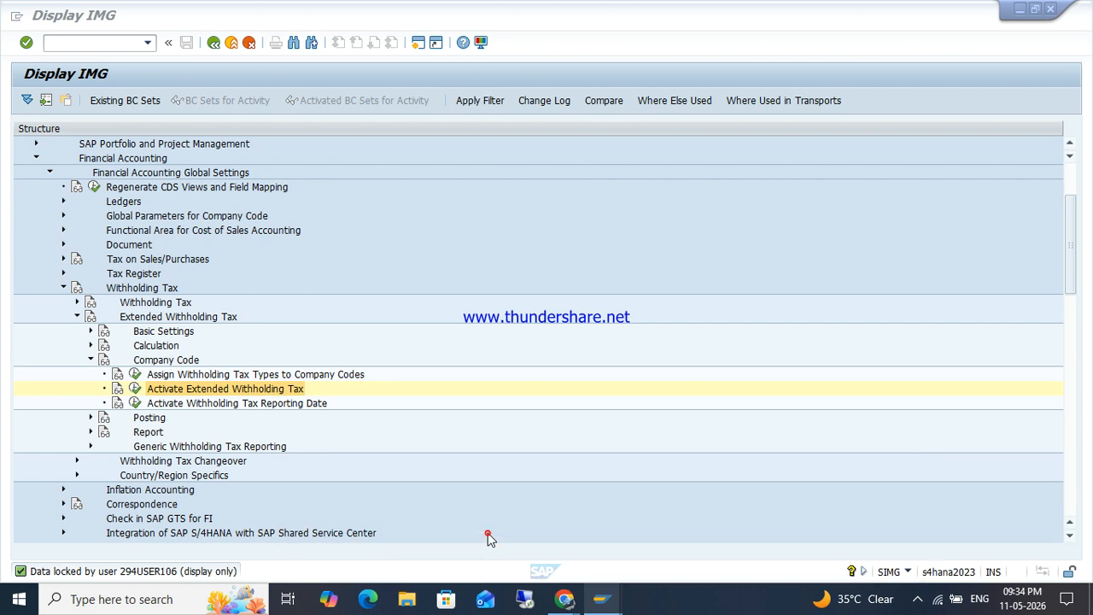
click(134, 390)
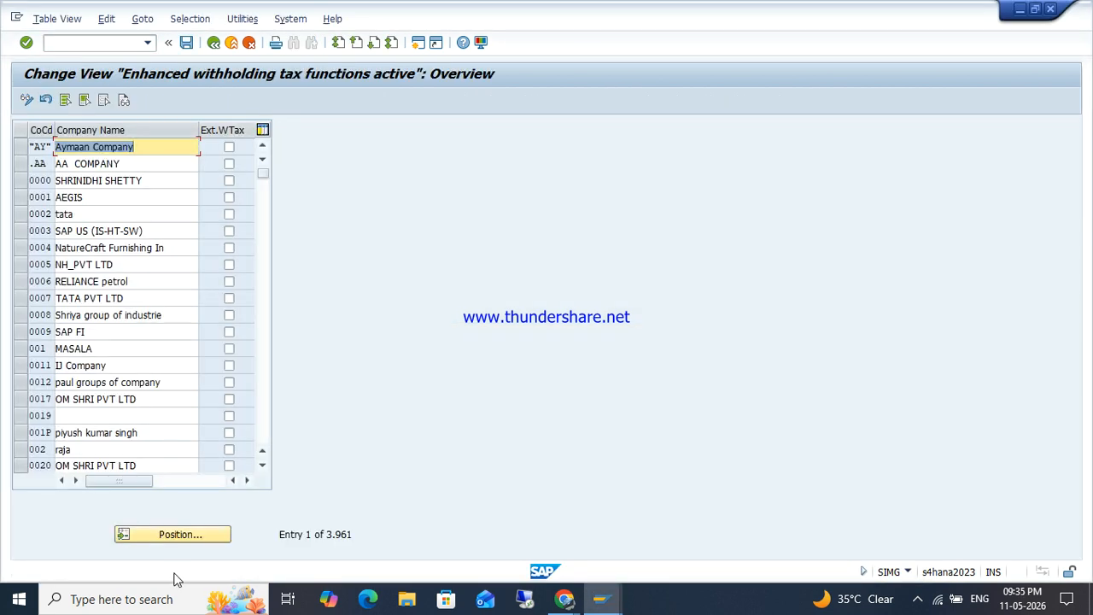
click(164, 537)
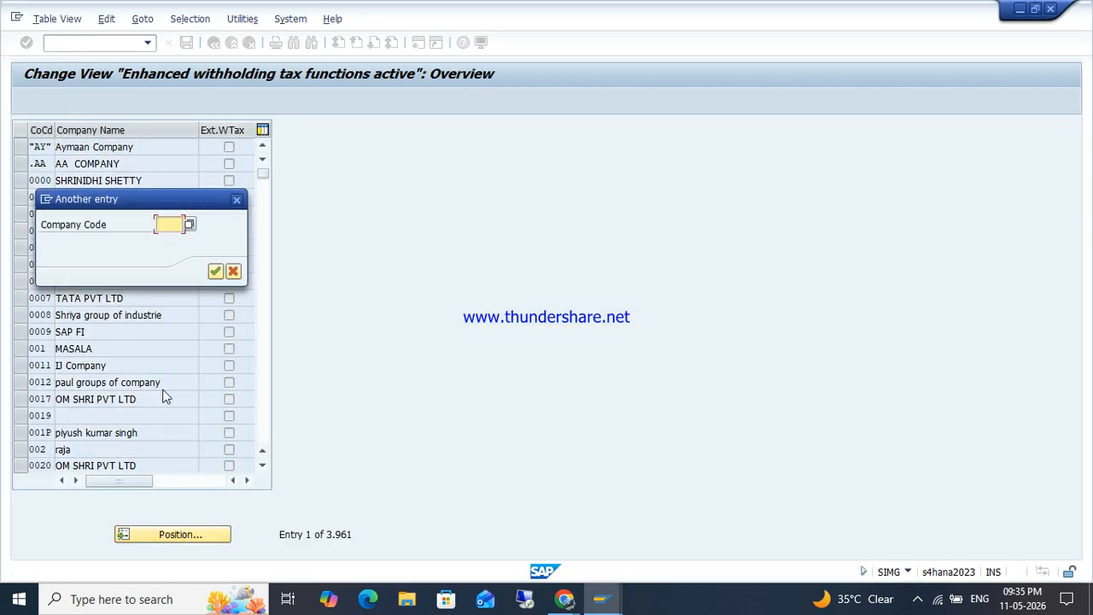
text(ZOHO)
key(Return)
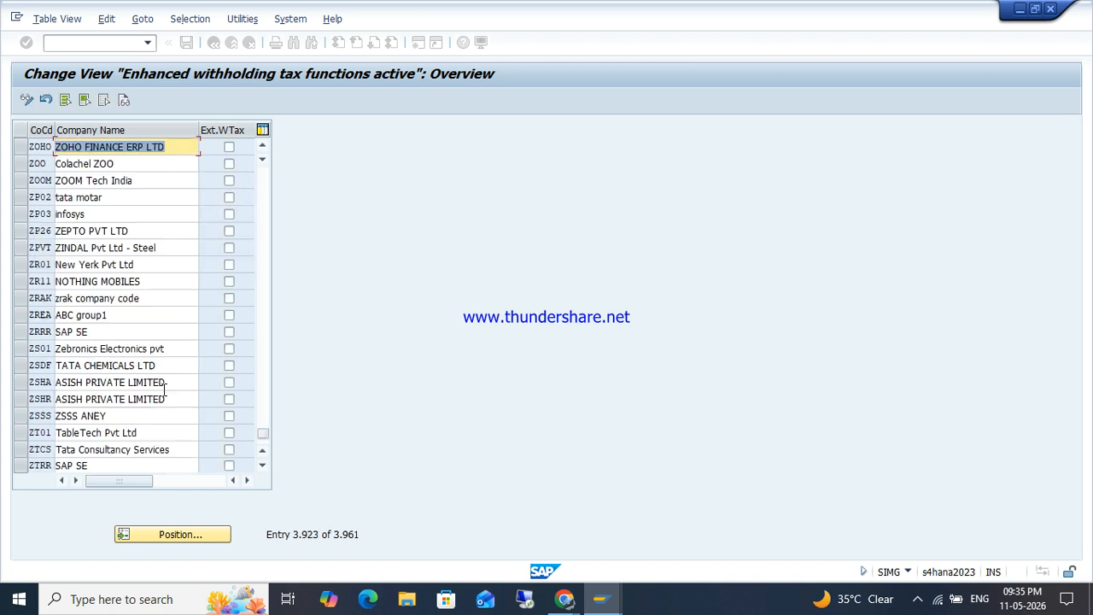
Activate Ext.WTax for company code ZOHO, save and return to the implementation guide.
right_click(230, 152)
click(85, 149)
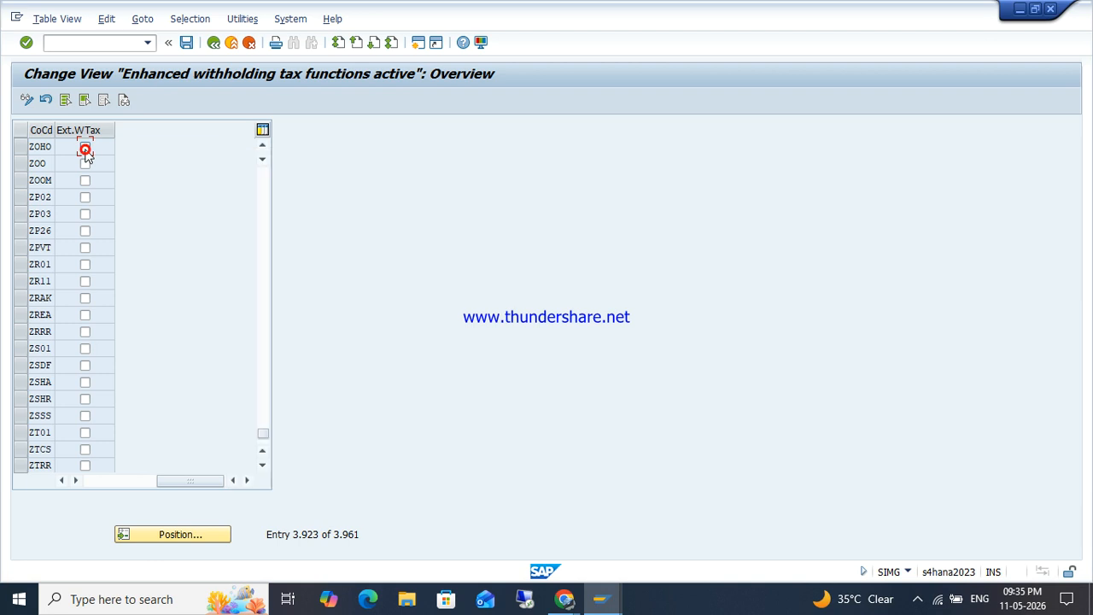
key(Return)
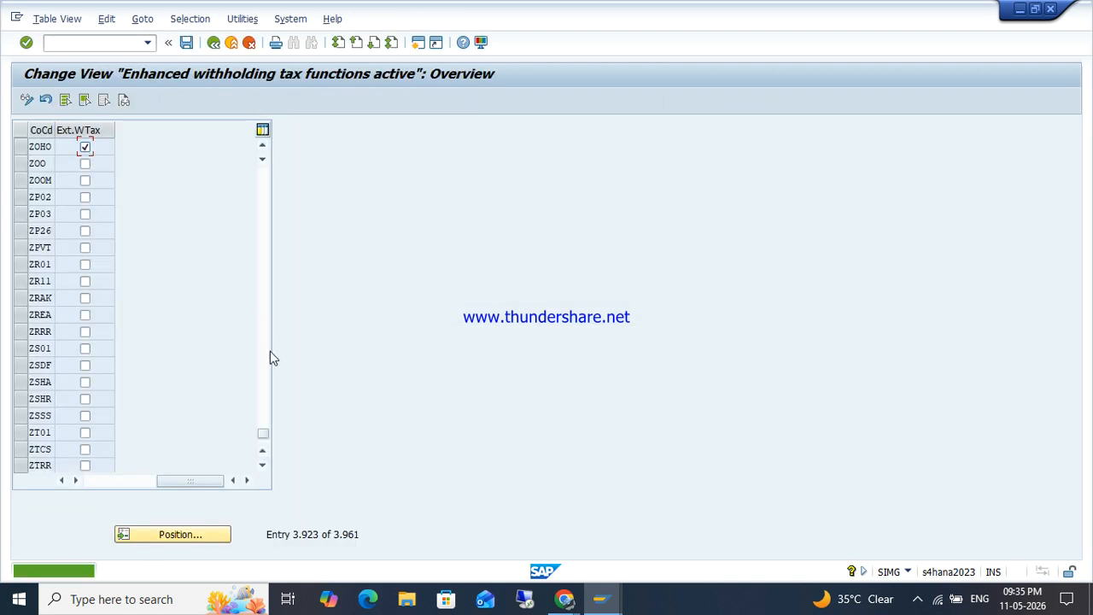
key(F3)
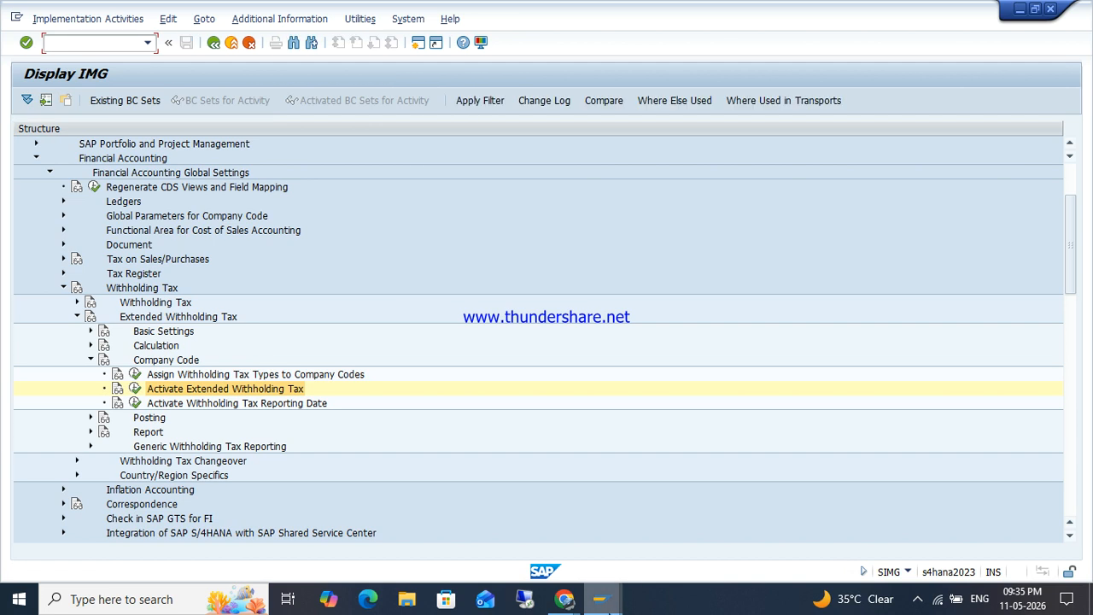
Switch to the vendor invoice session and restart transaction FB60 to check for withholding tax data.
mouse_move(600, 598)
click(647, 529)
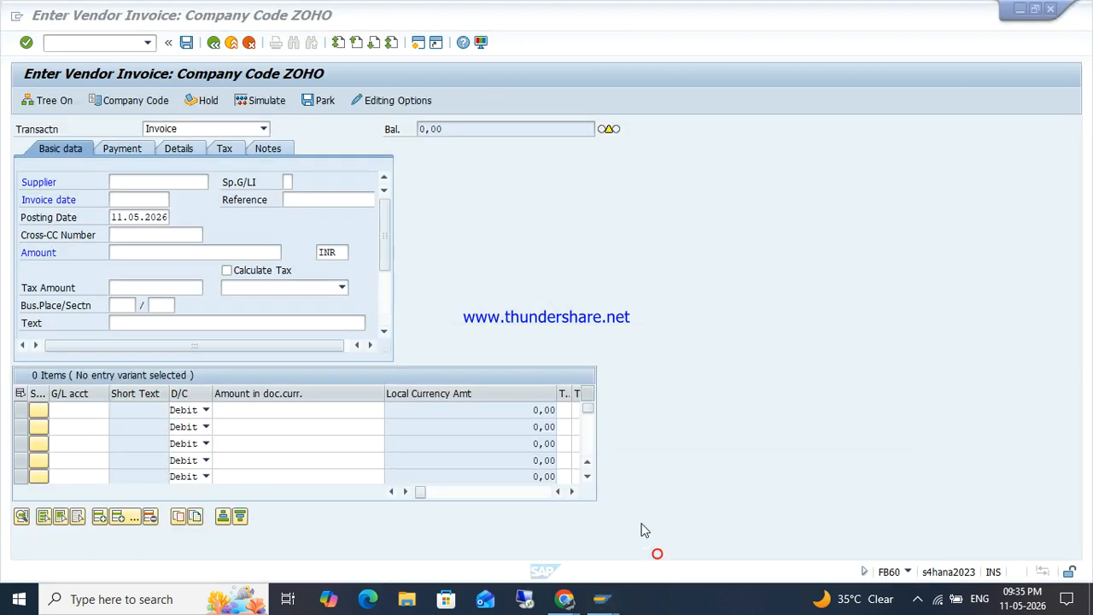
click(87, 44)
text(/NFB60)
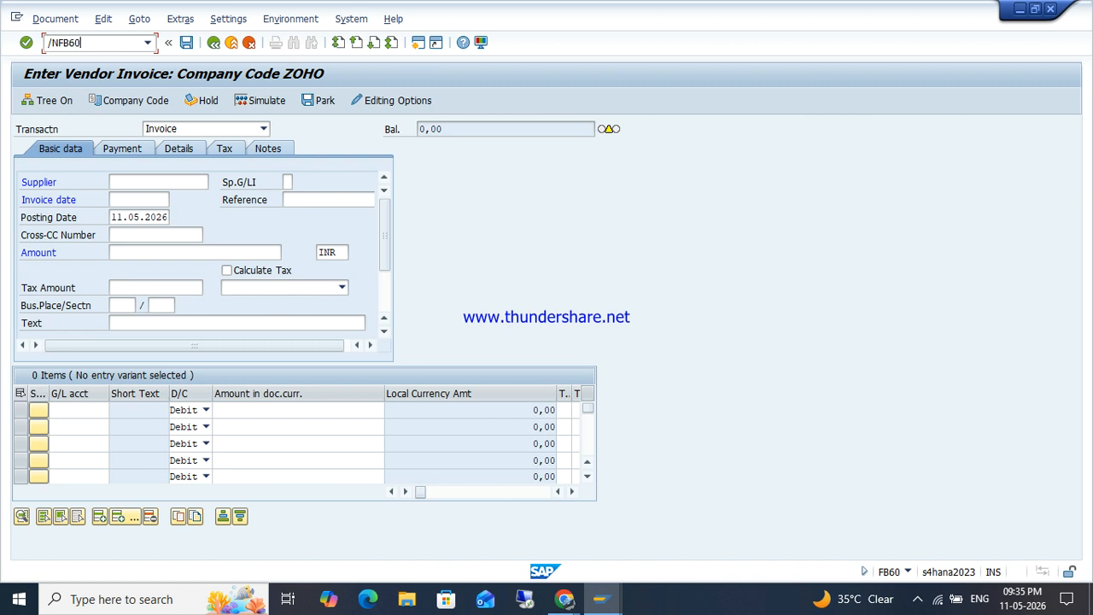
key(Return)
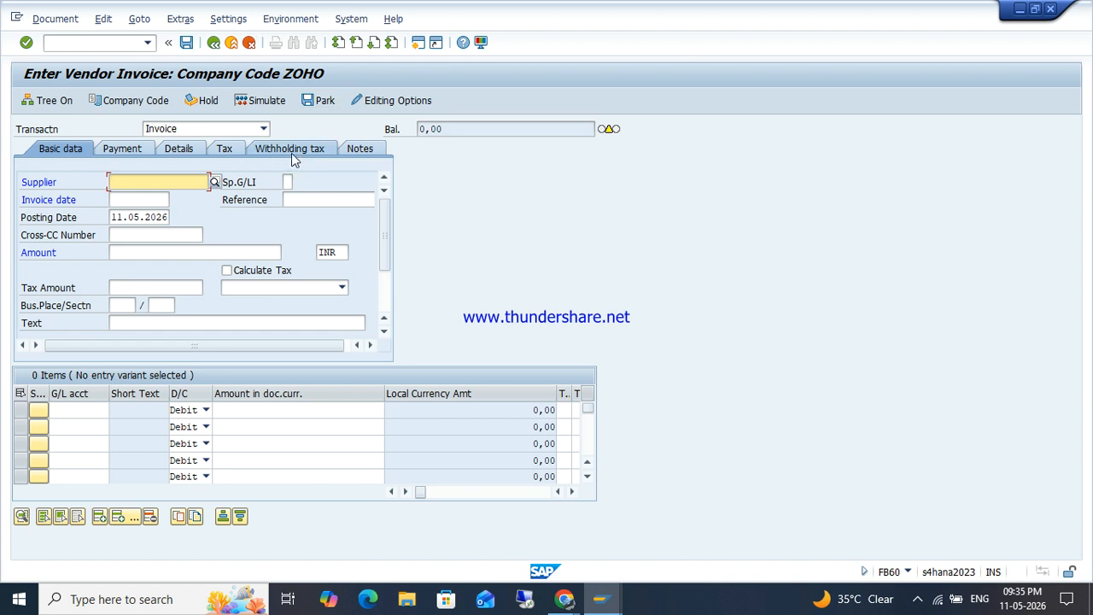
Return to the implementation guide, collapse Company Code and expand Posting under Extended Withholding Tax.
mouse_move(591, 602)
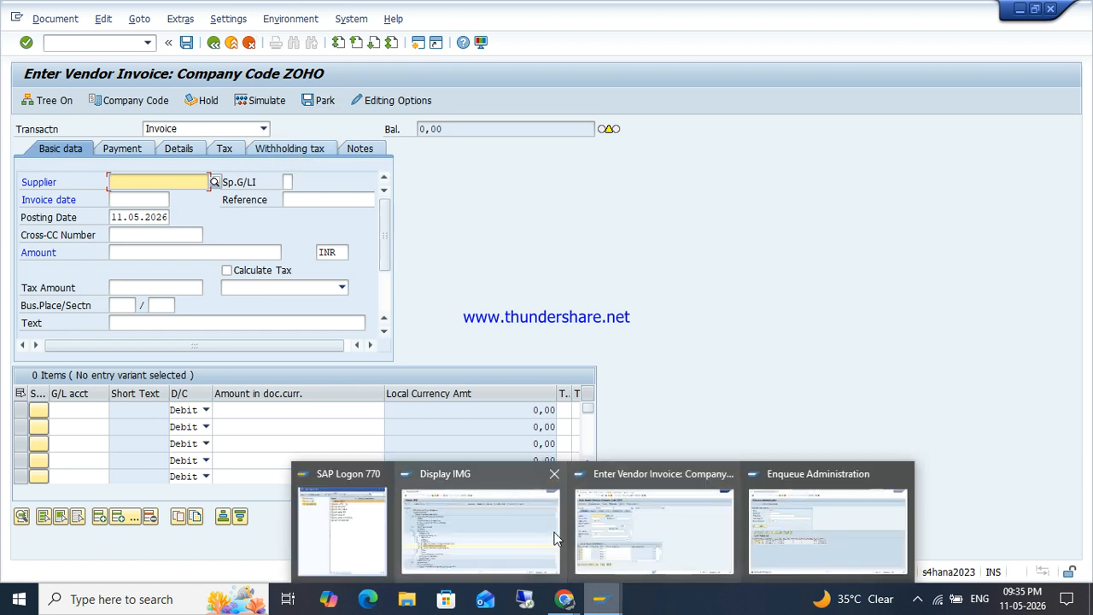
click(480, 531)
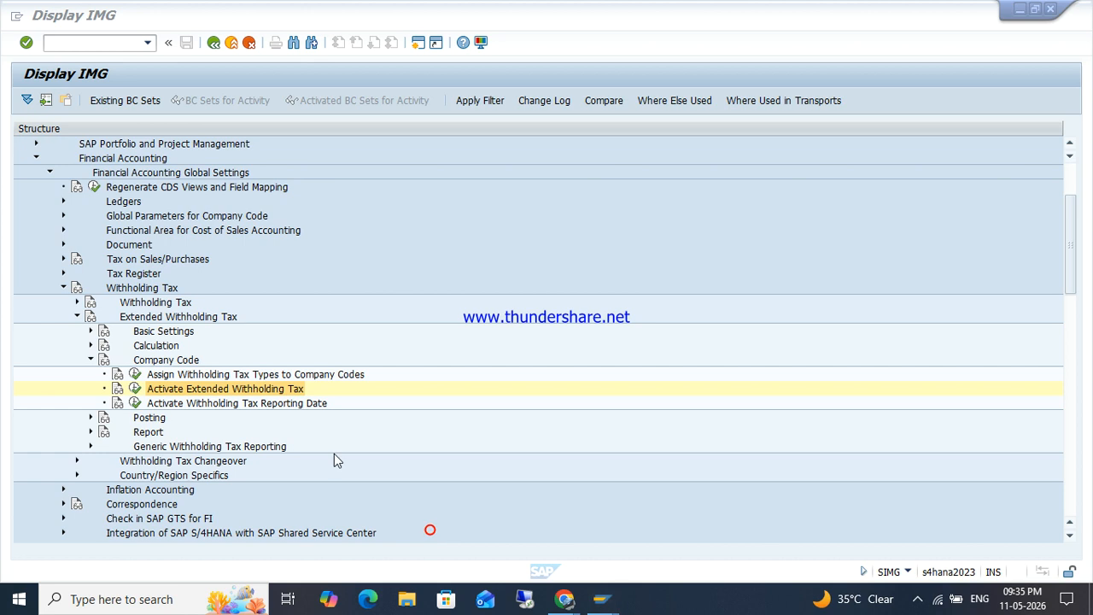
click(91, 361)
click(151, 374)
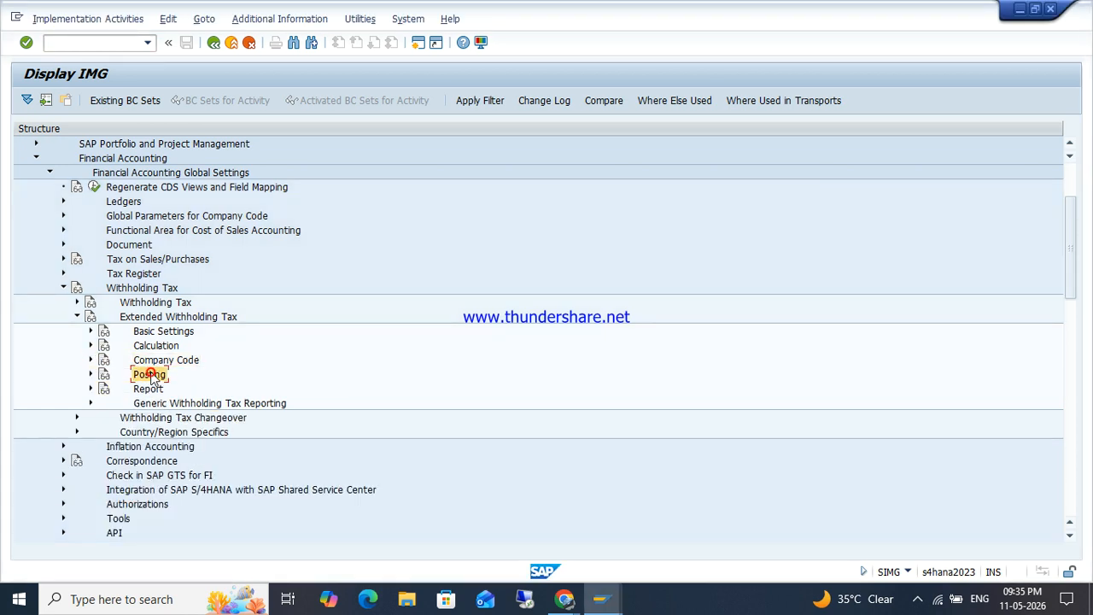
click(89, 376)
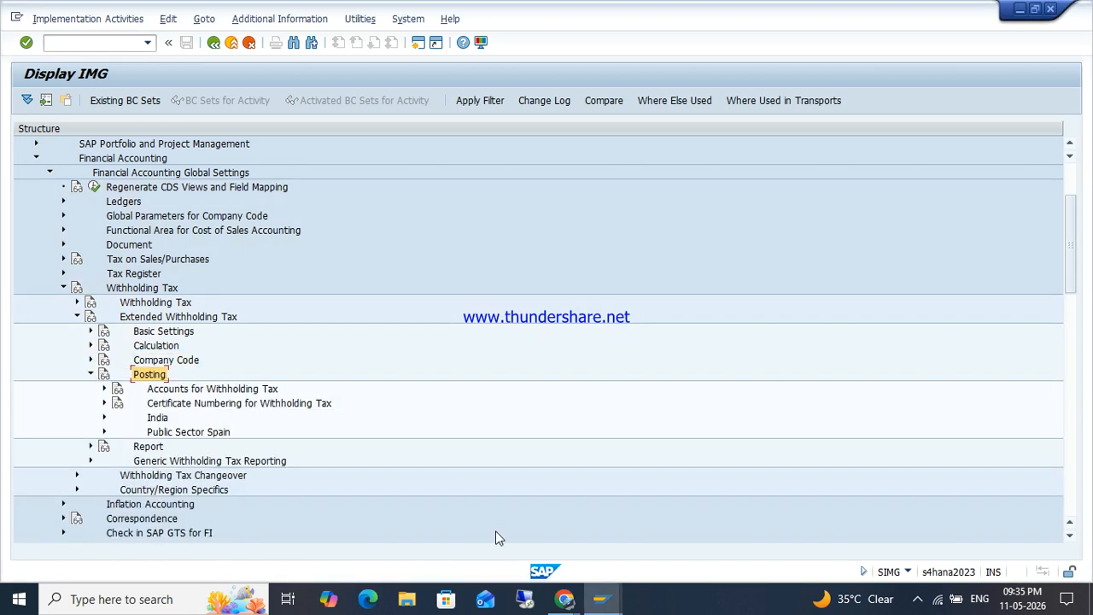
Check the data sections offered in the vendor invoice for ZOHO and return to the implementation guide.
mouse_move(602, 602)
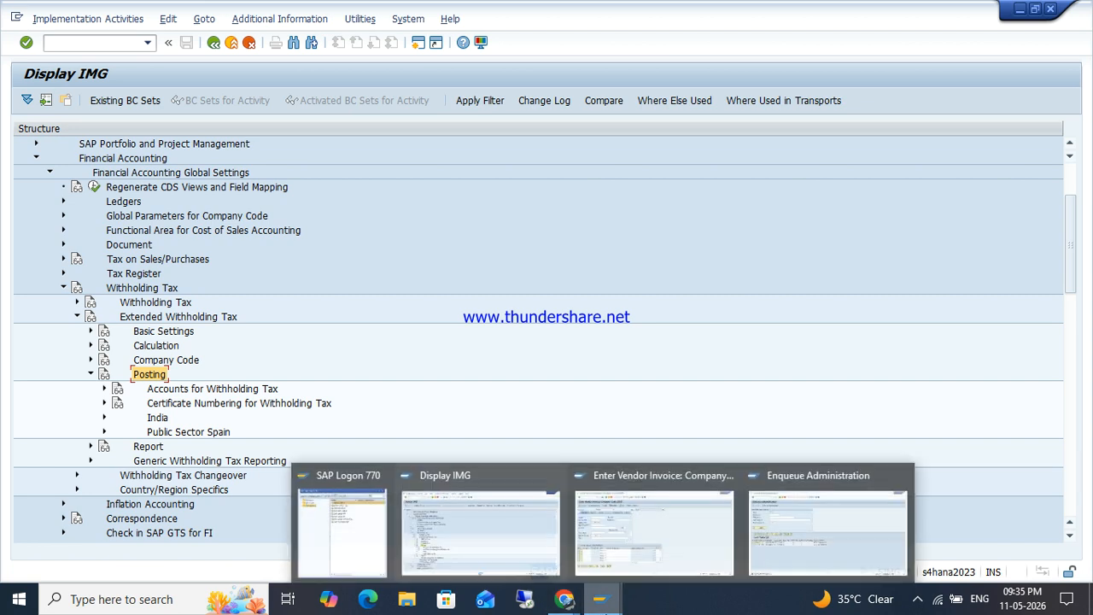
click(689, 538)
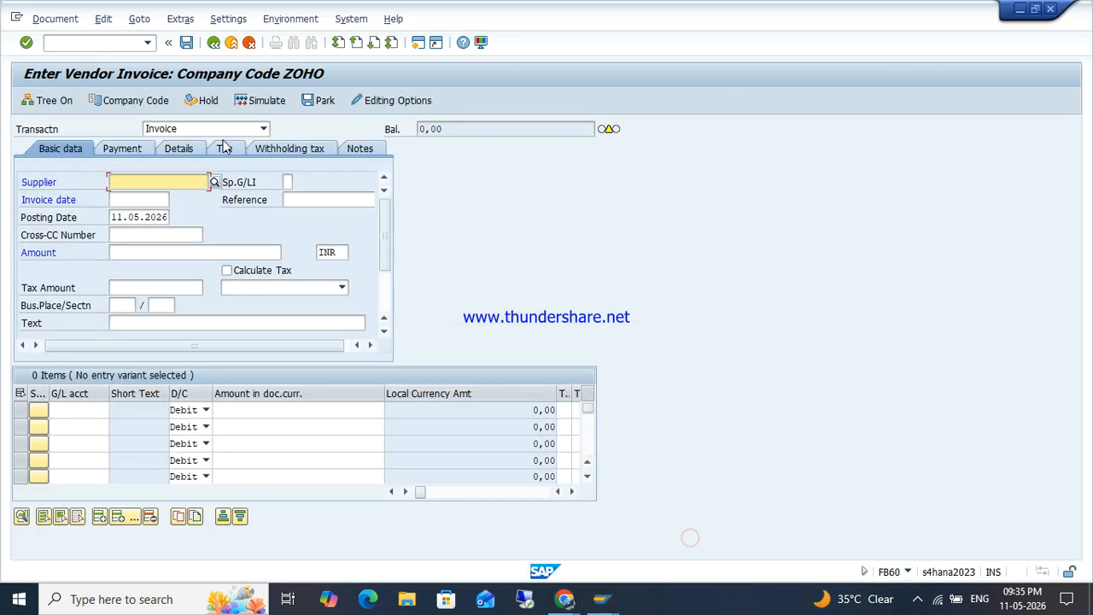
mouse_move(602, 597)
click(528, 548)
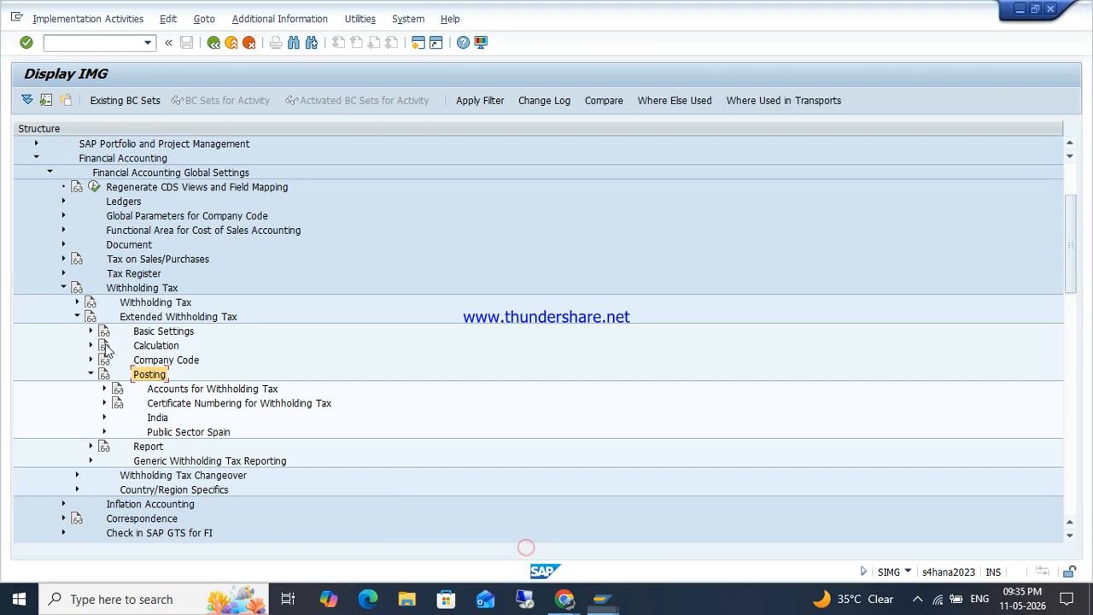
Review the official withholding tax keys defined for India under Basic Settings and return to the implementation guide.
click(91, 333)
click(135, 359)
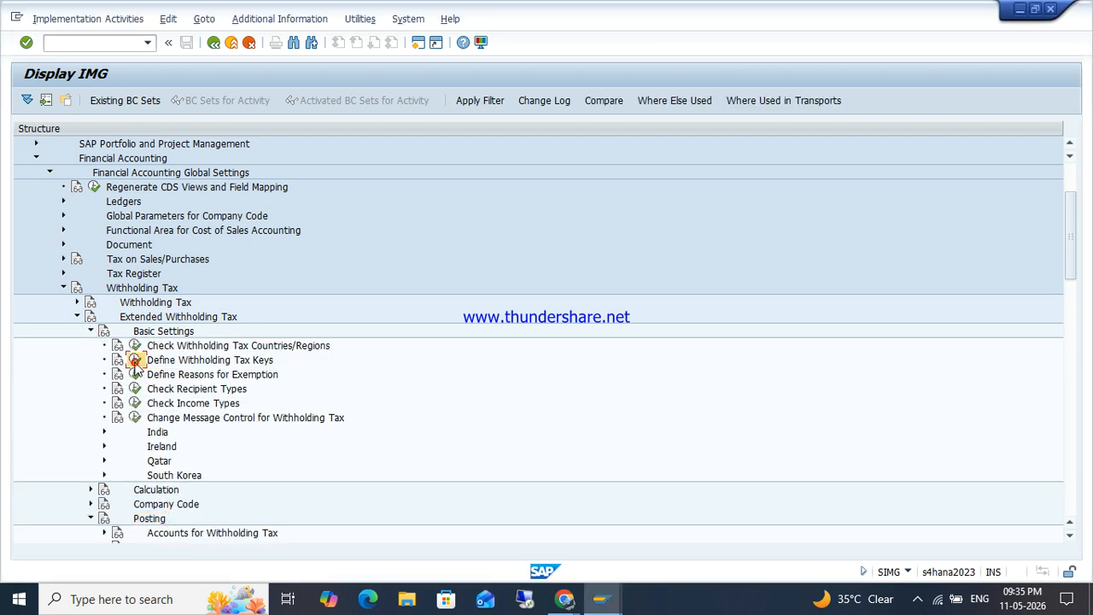
key(Return)
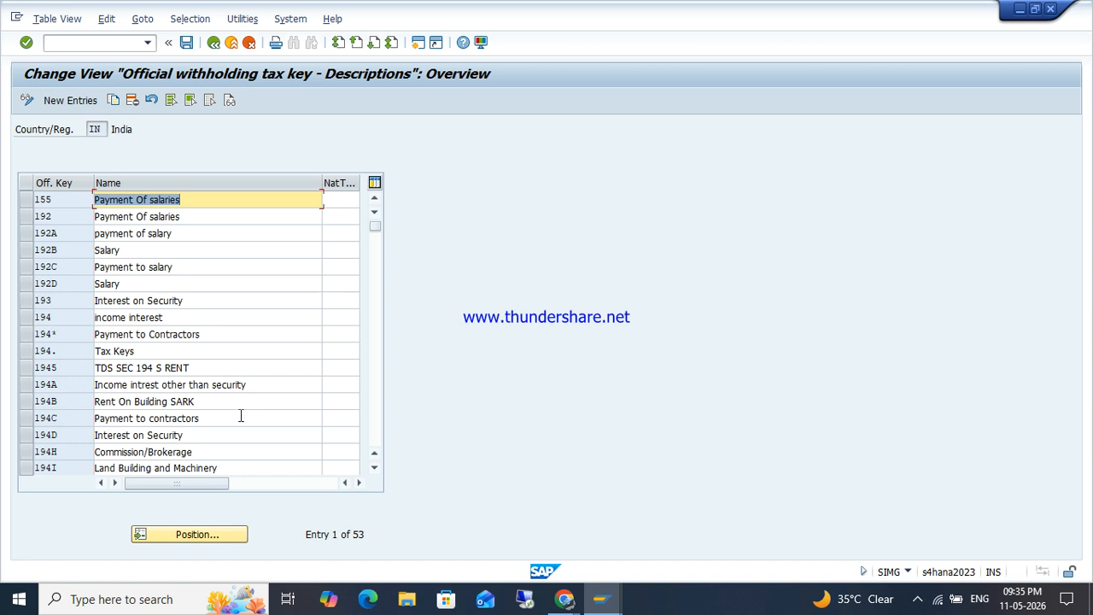
click(241, 415)
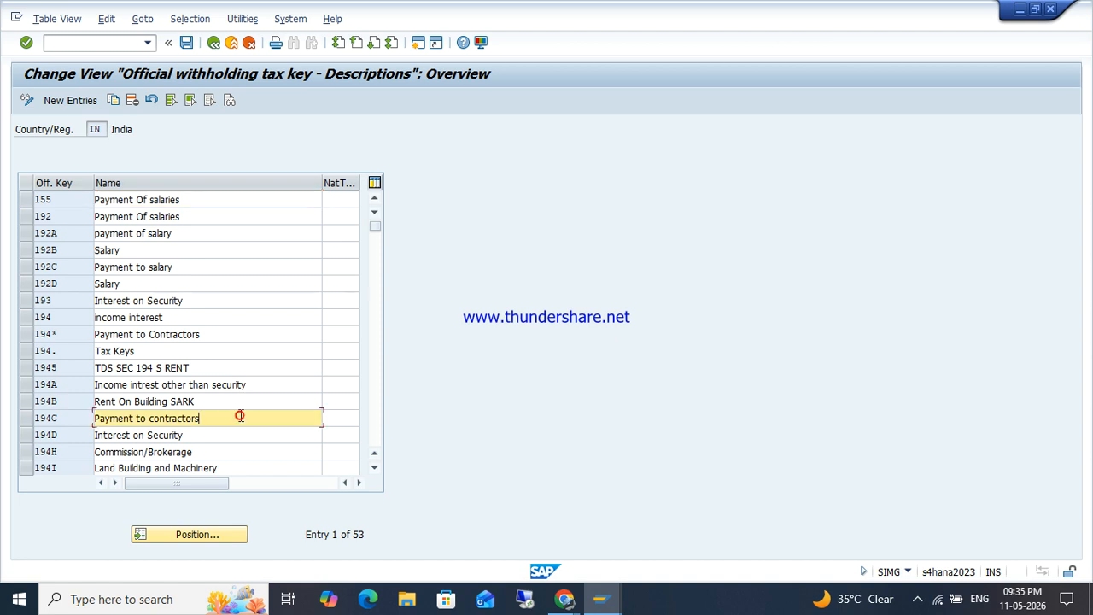
key(F3)
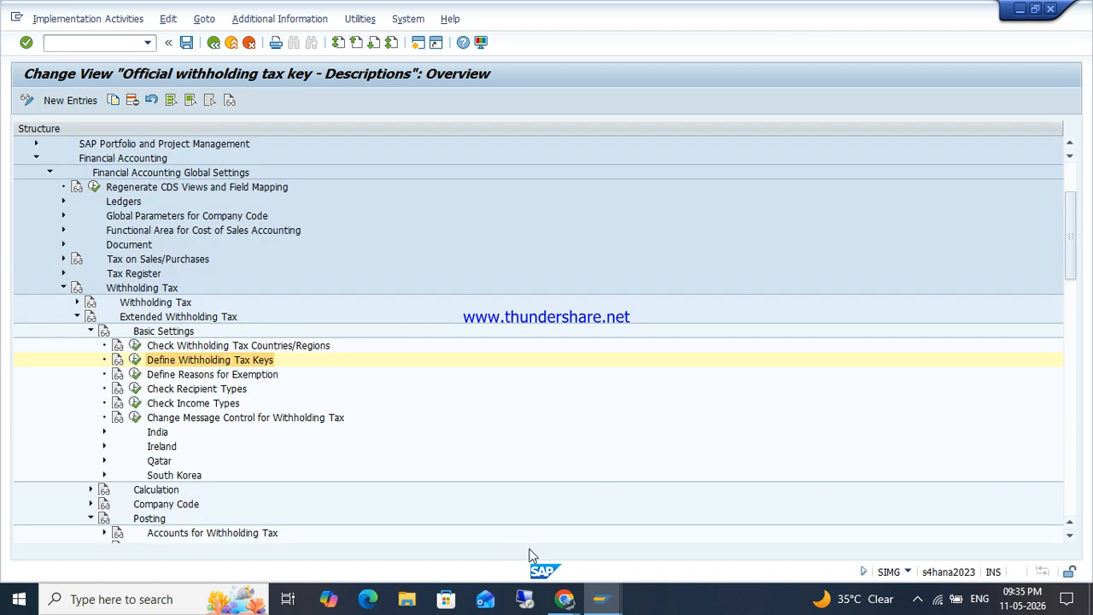
Switch to the vendor invoice session and open central G/L account maintenance with transaction FS00.
mouse_move(619, 605)
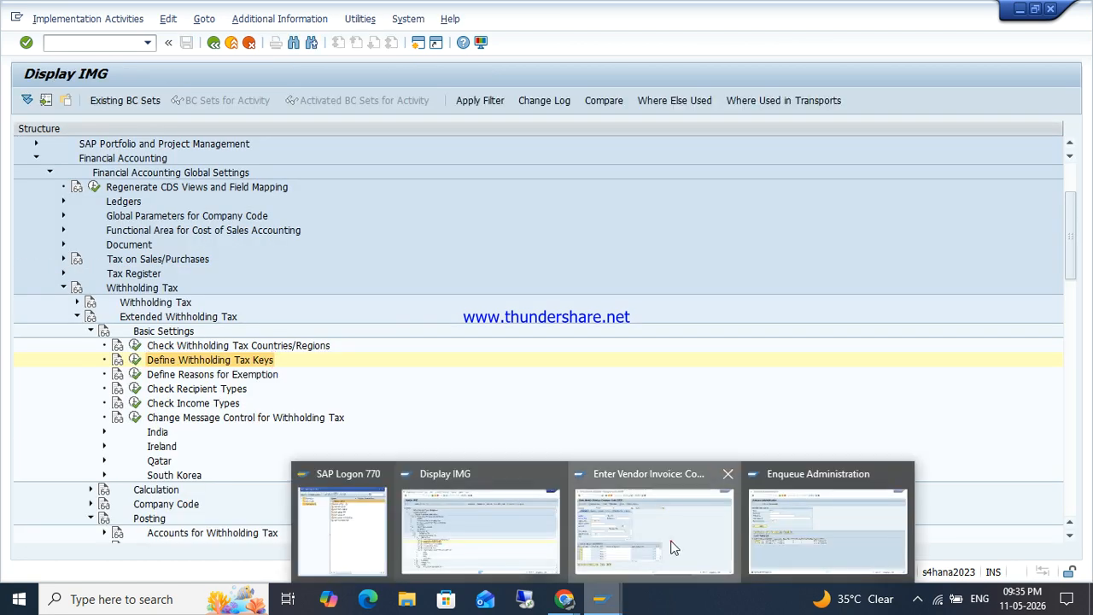
click(675, 544)
click(90, 45)
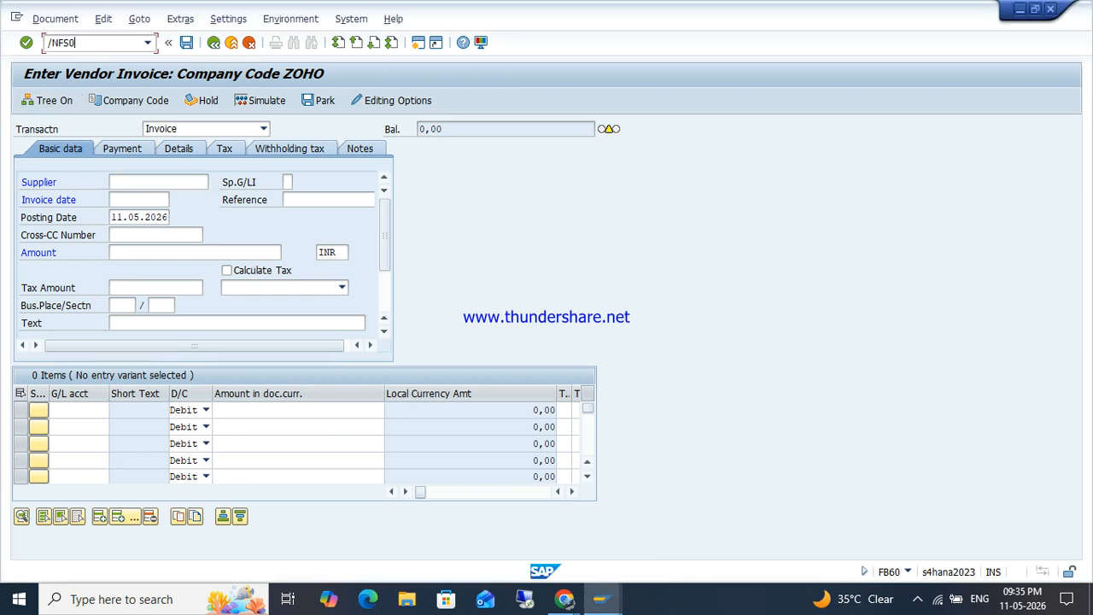
text(/NFS00)
key(Return)
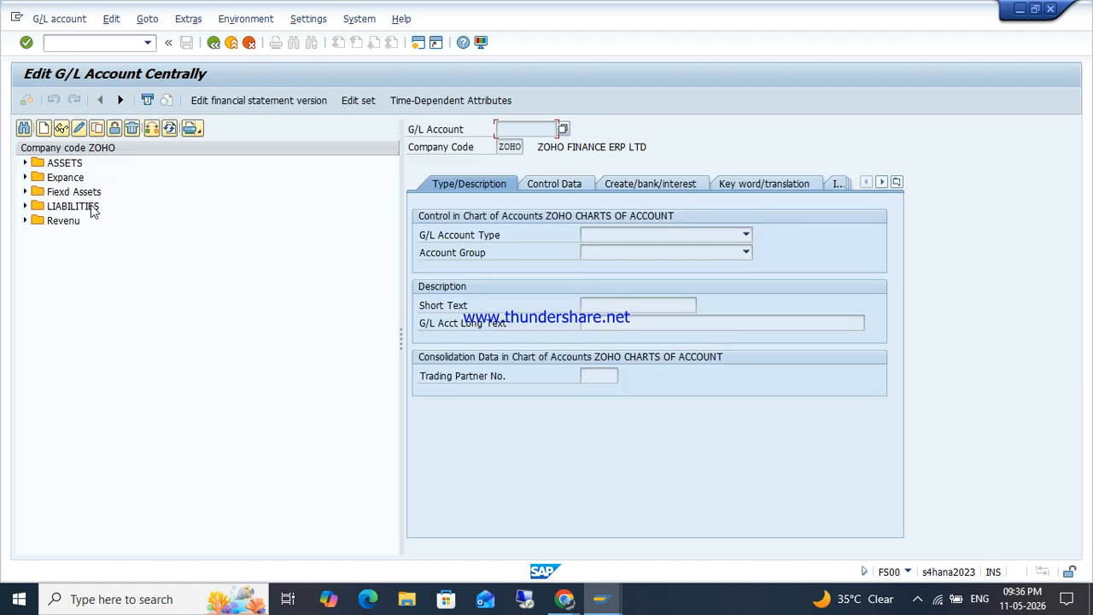
Copy the HDFC BANK asset account as new G/L account 30000 in company code ZOHO.
click(24, 162)
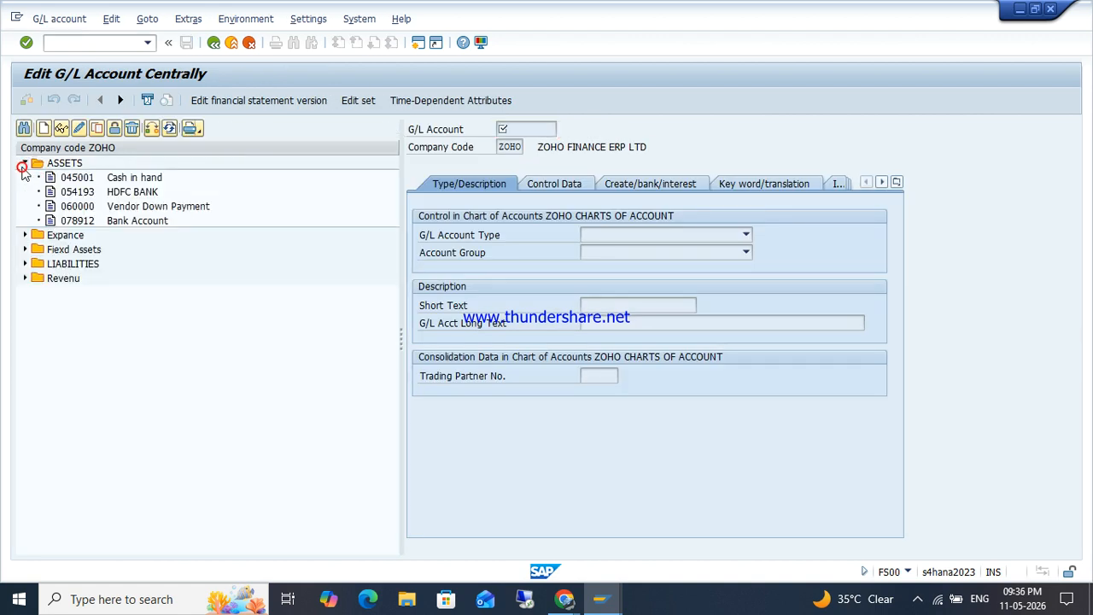
click(144, 193)
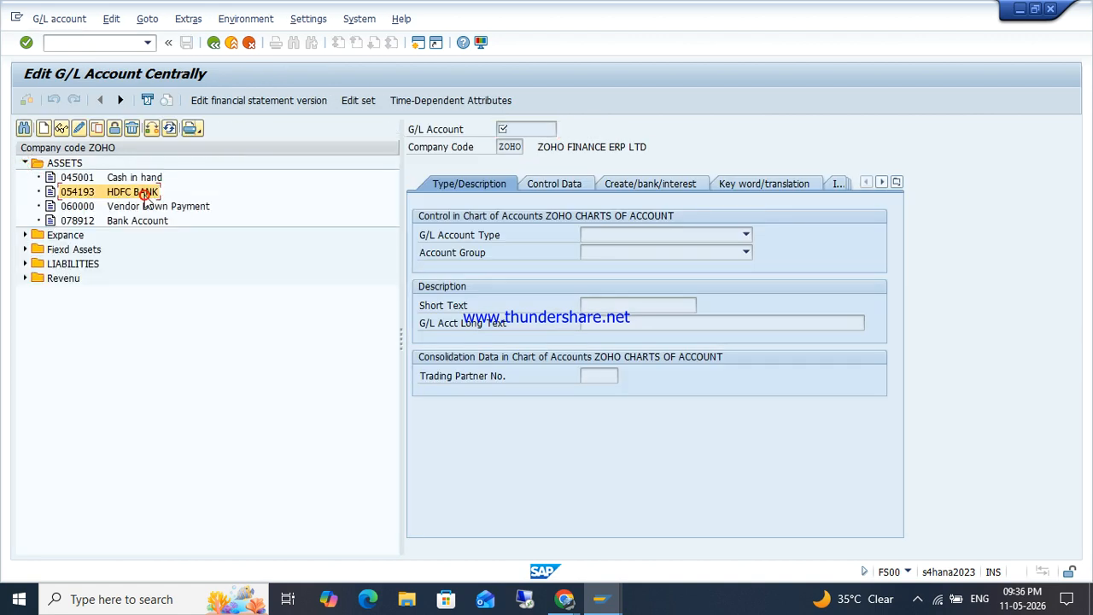
click(100, 129)
text(30000)
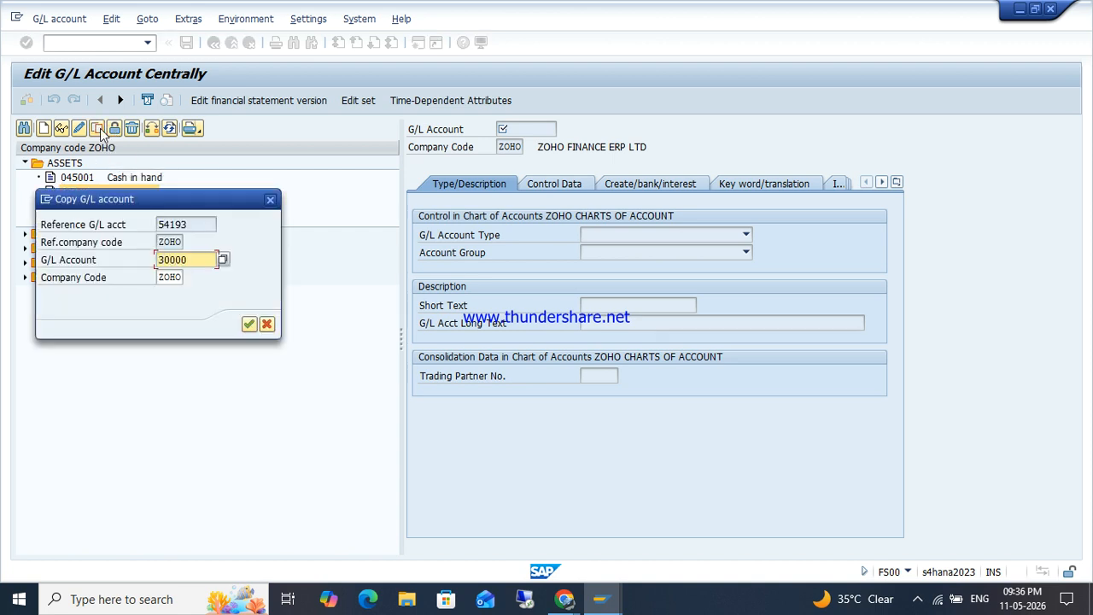
key(Return)
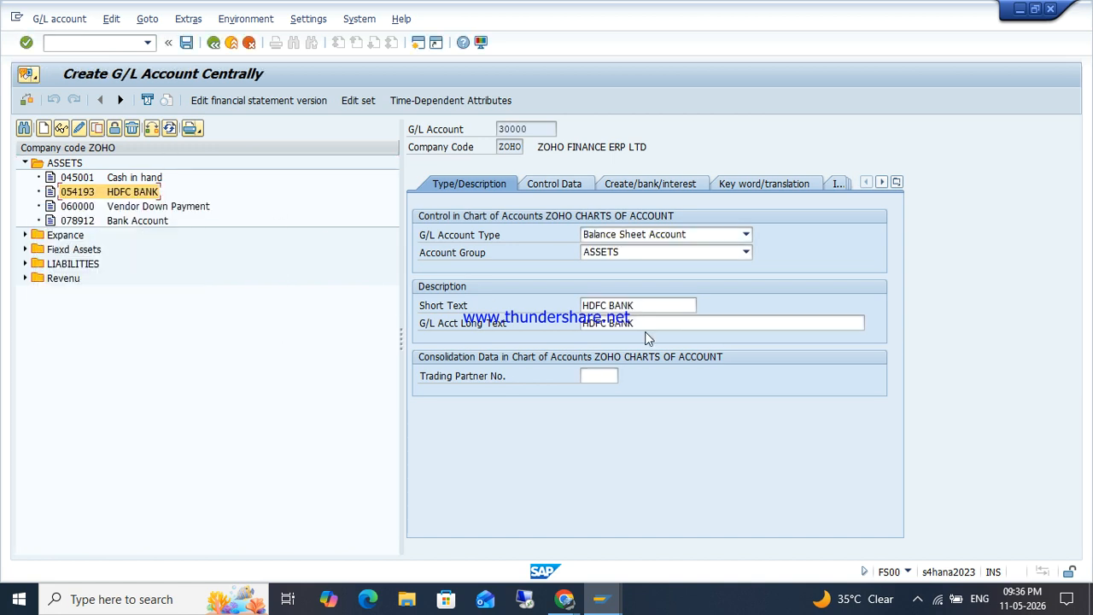
Open the official withholding tax keys for India in the implementation guide and copy the name of key 194C, Payment to contractors.
click(651, 305)
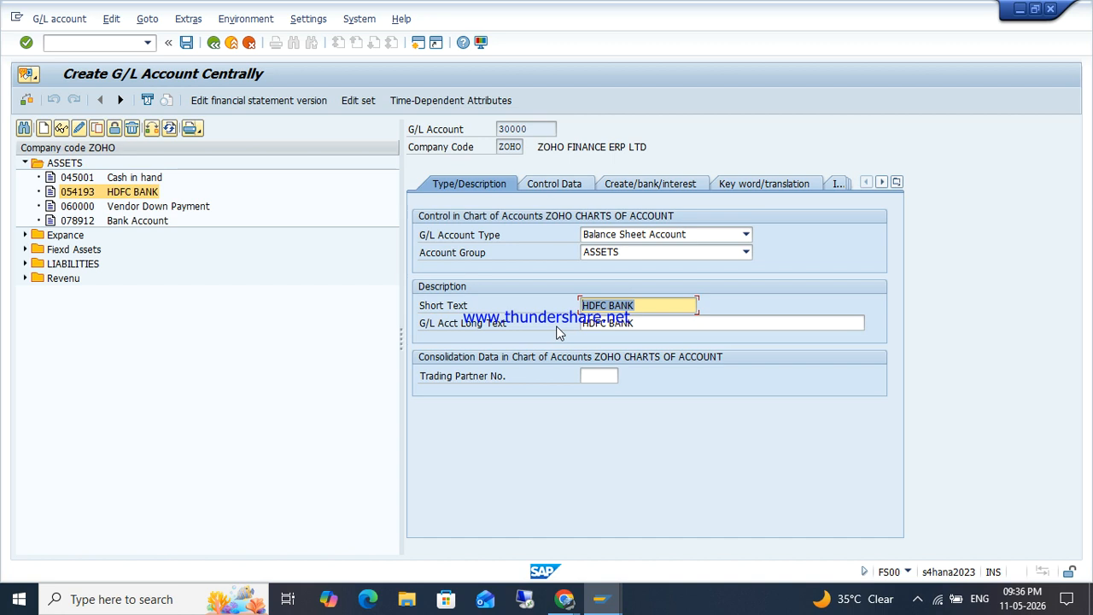
key(shift+End)
key(End)
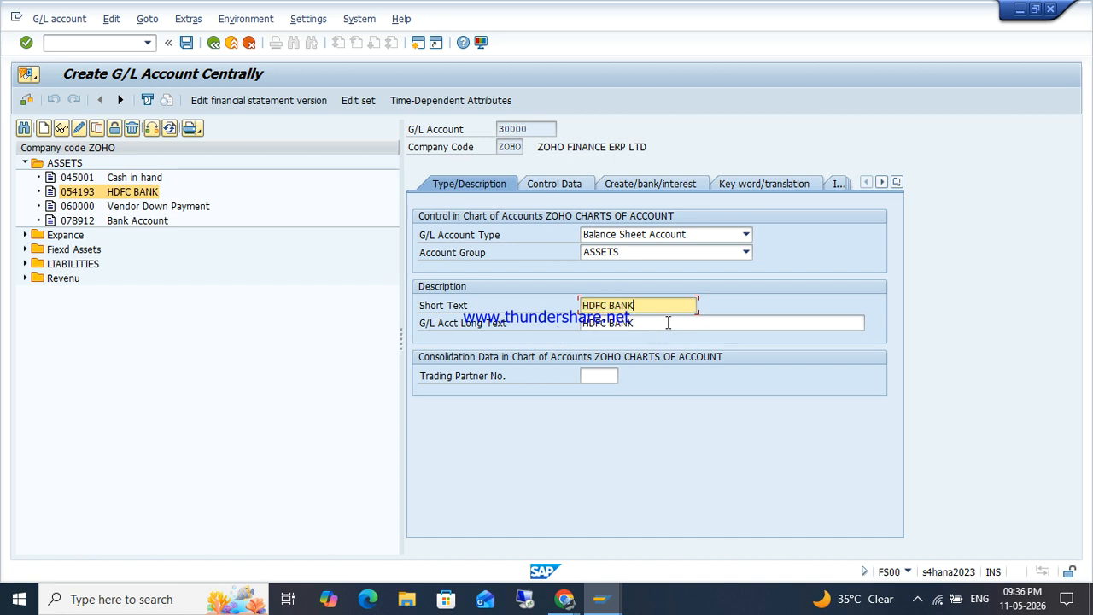
mouse_move(589, 605)
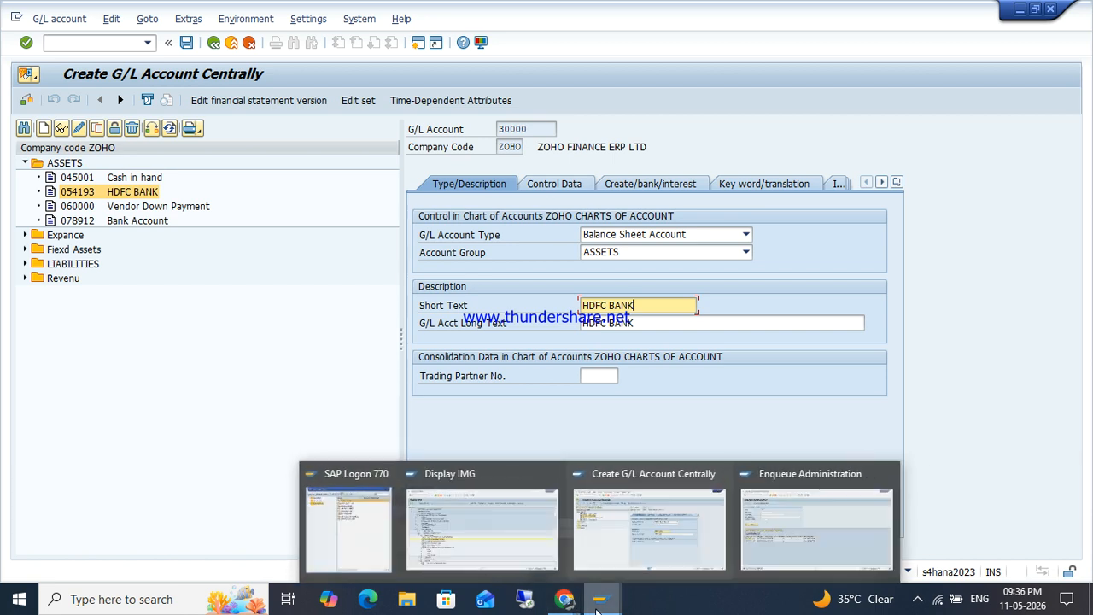
click(476, 524)
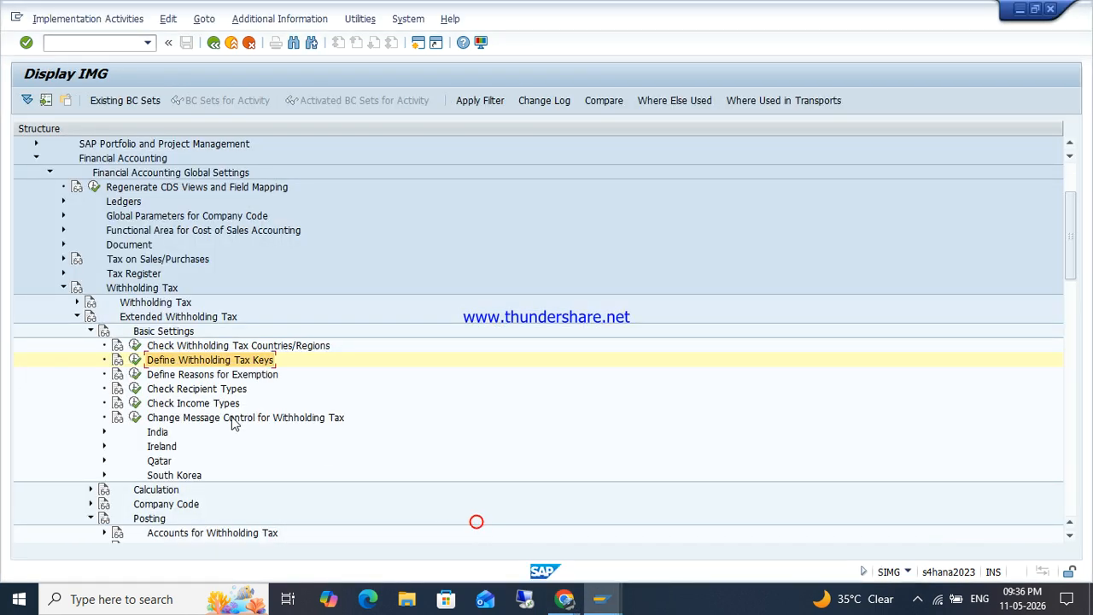
click(137, 362)
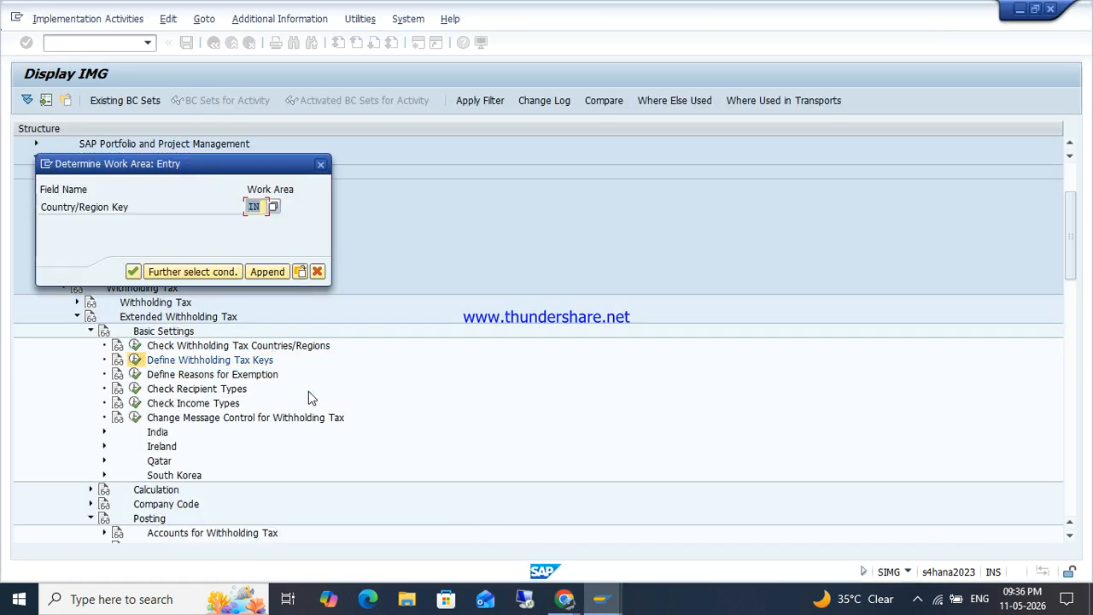
key(Return)
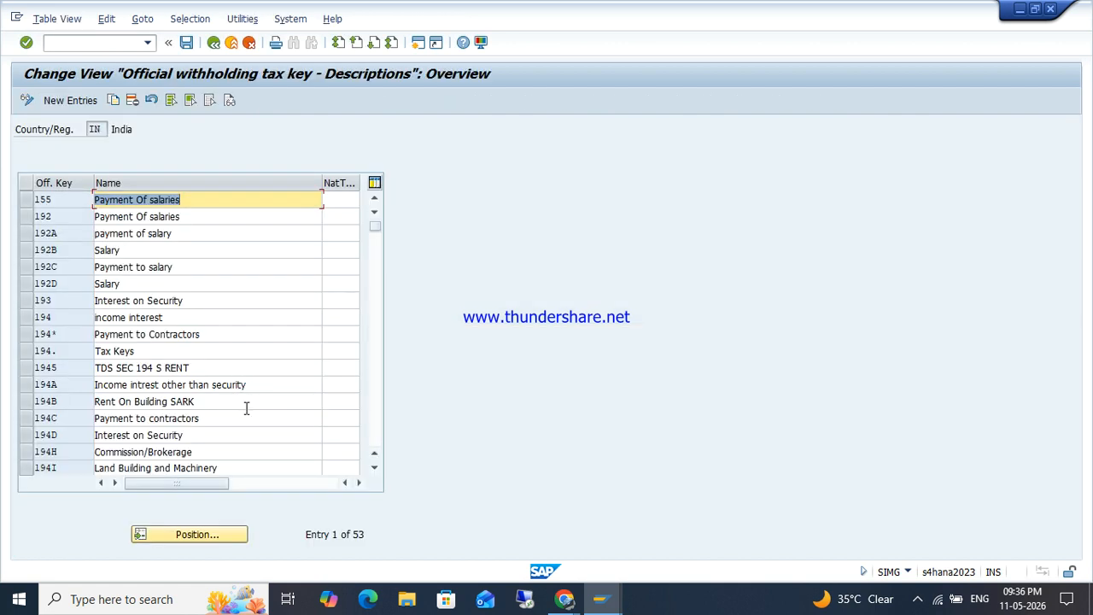
click(241, 419)
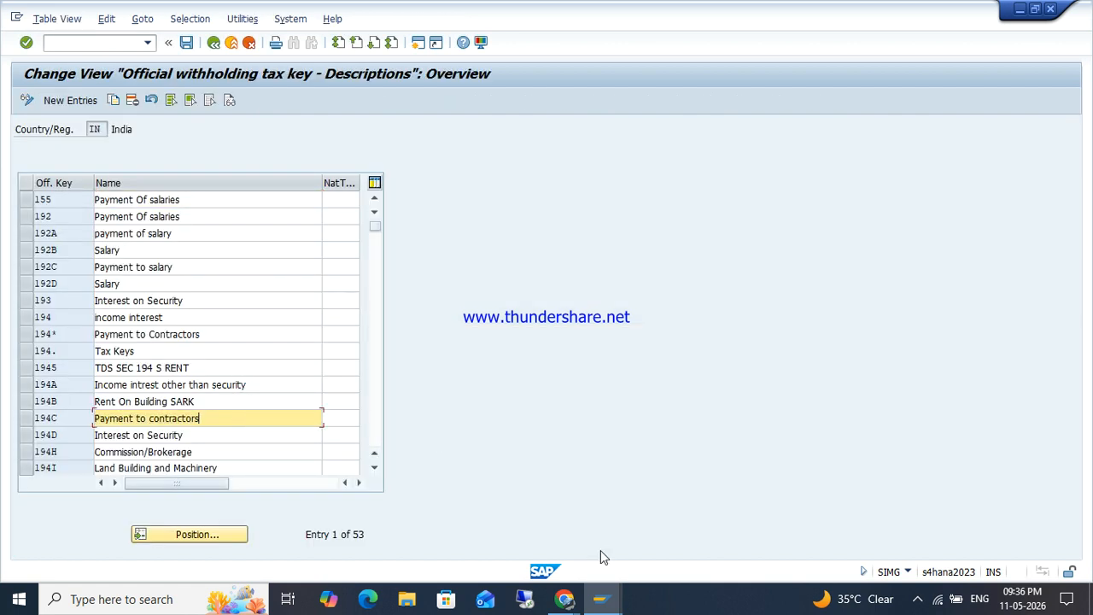
Give G/L account 30000 the short text "Payment to contracto" and long text "Payment to contractors", and save the account.
mouse_move(600, 598)
click(713, 539)
key(ctrl+a)
key(BackSpace)
key(ctrl+v)
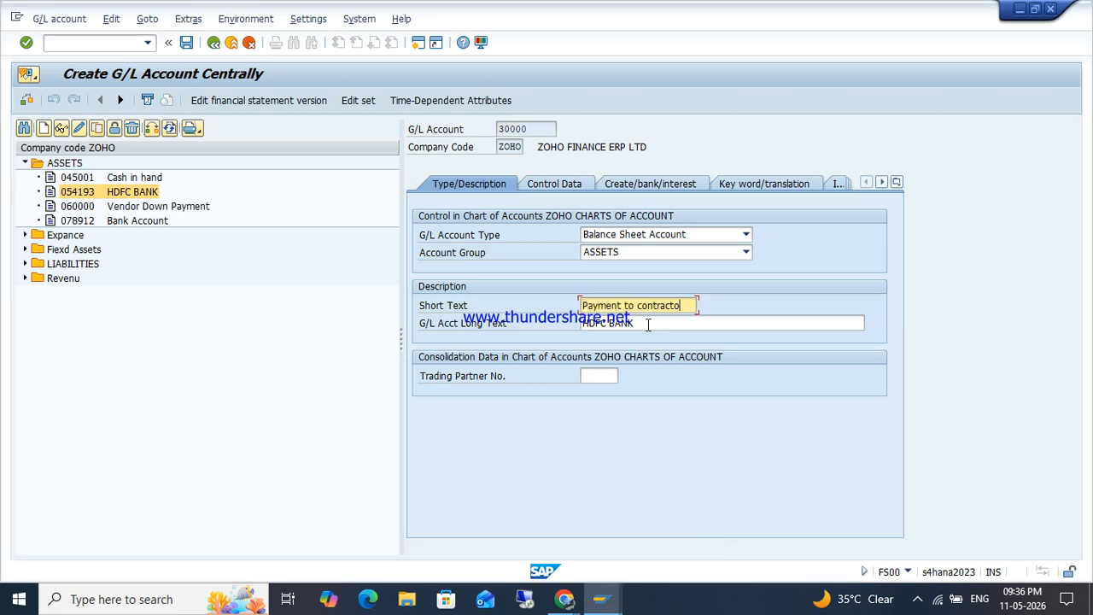
click(648, 324)
key(ctrl+a)
key(ctrl+v)
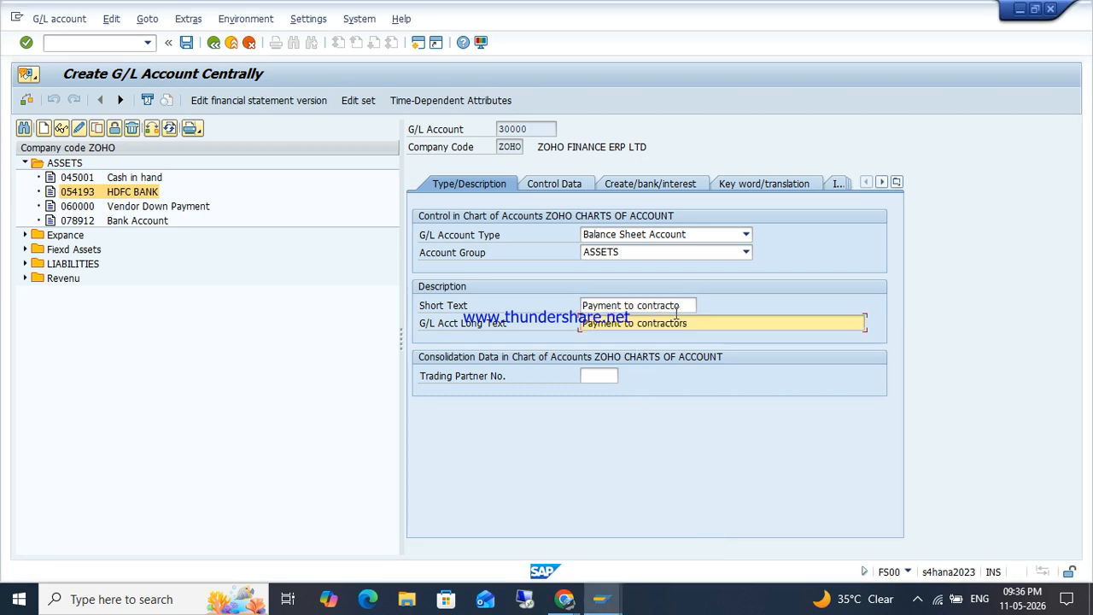
key(ctrl+s)
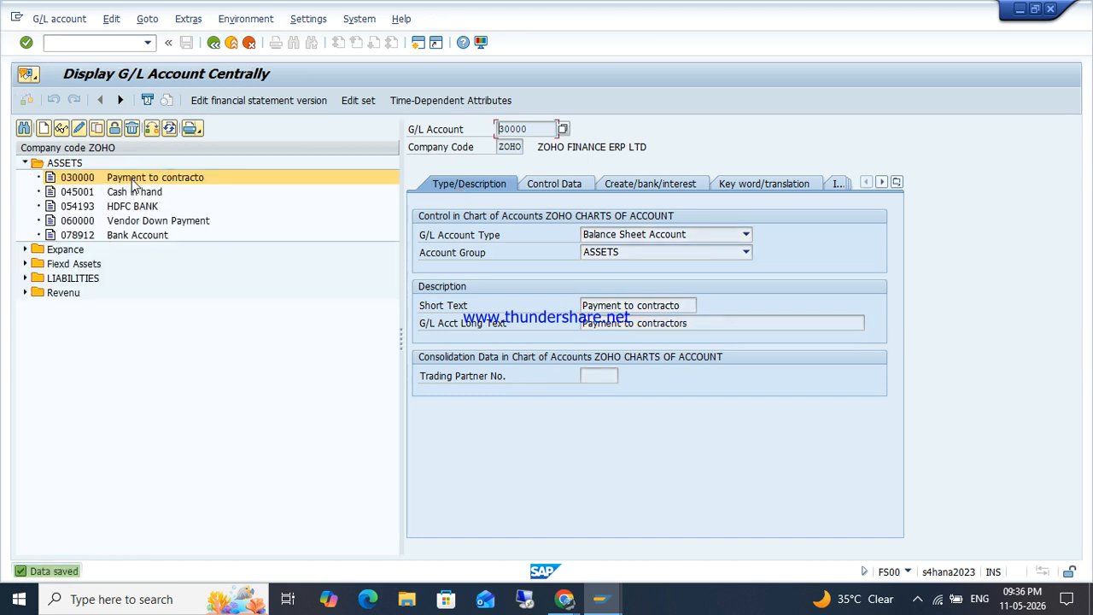
Return to the implementation guide and open Define Accounts for Withholding Tax to be Paid Over for chart of accounts ZOHO.
mouse_move(619, 610)
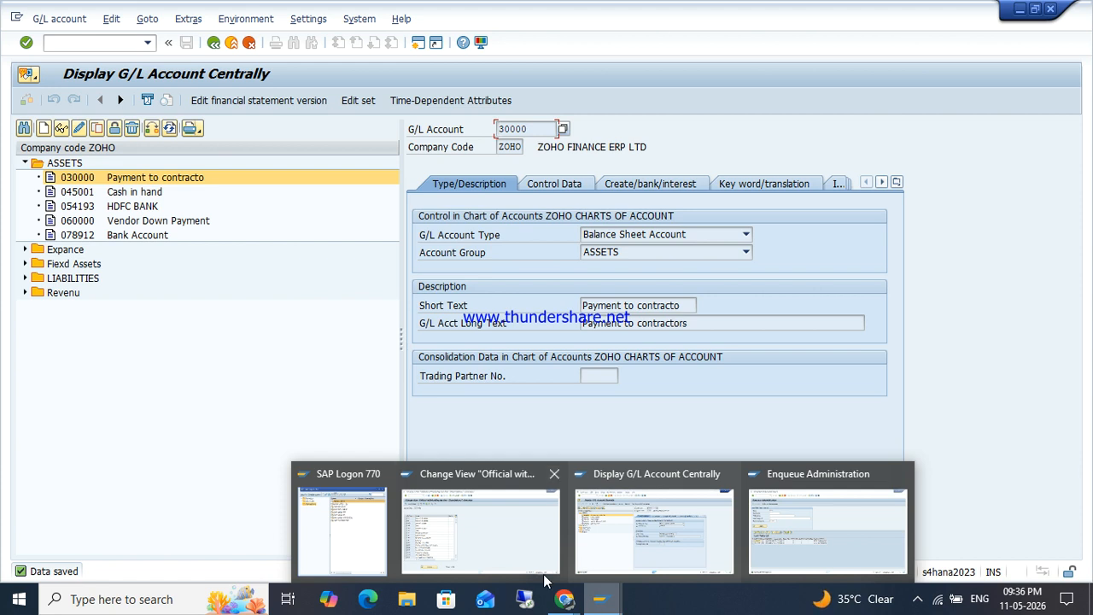
mouse_move(512, 555)
click(495, 536)
key(F3)
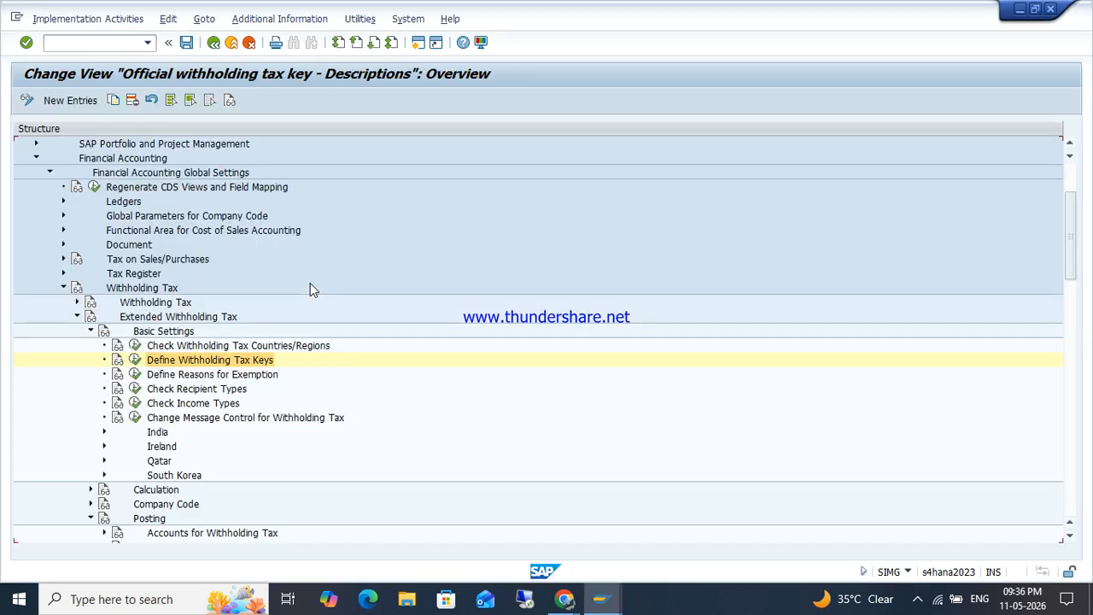
click(90, 331)
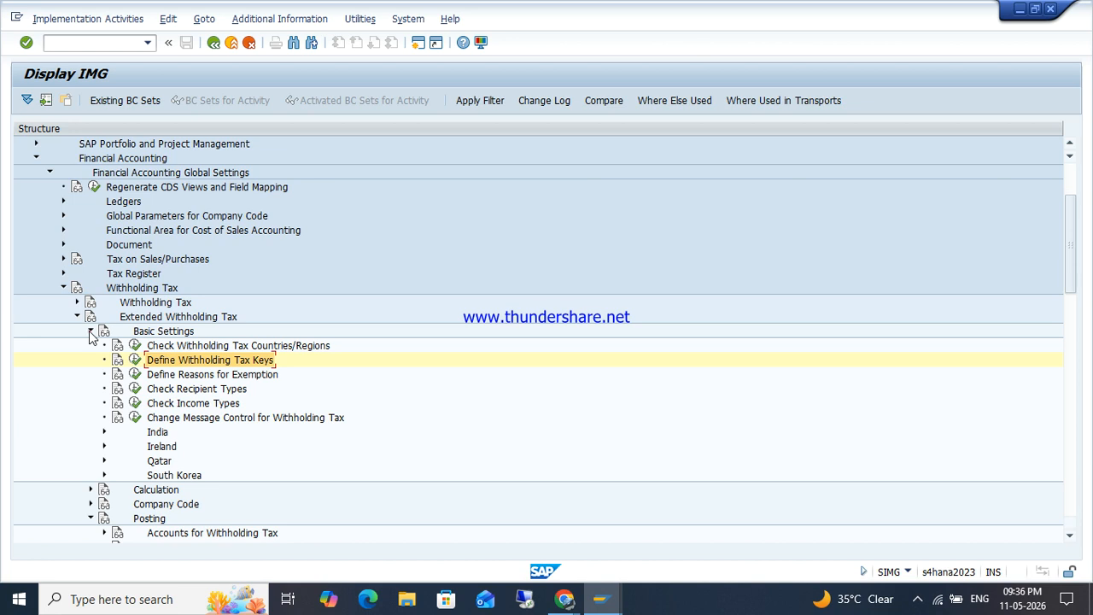
click(149, 378)
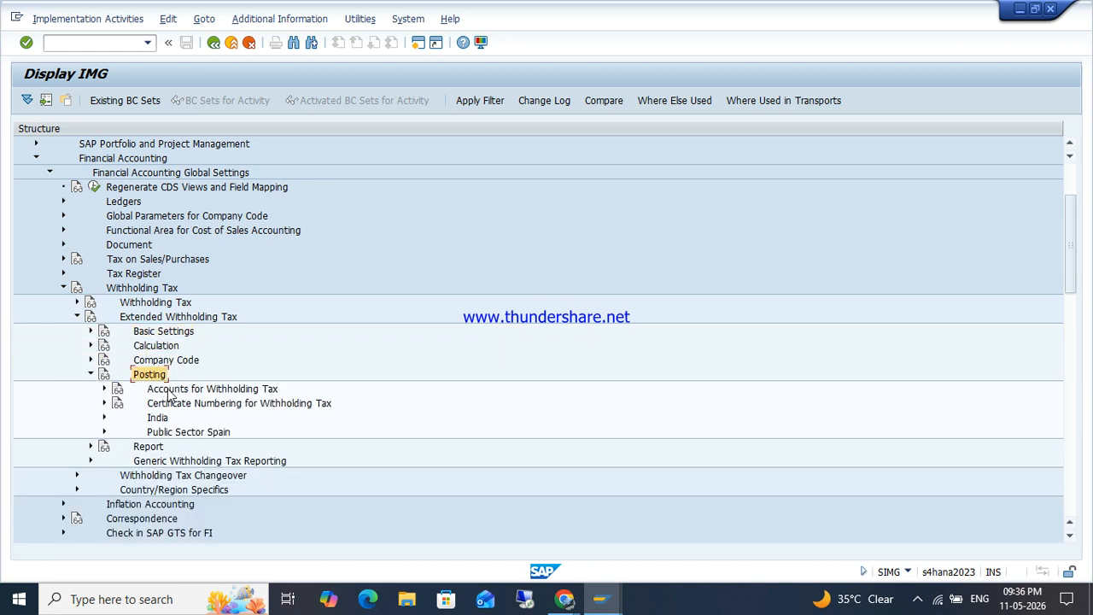
click(167, 390)
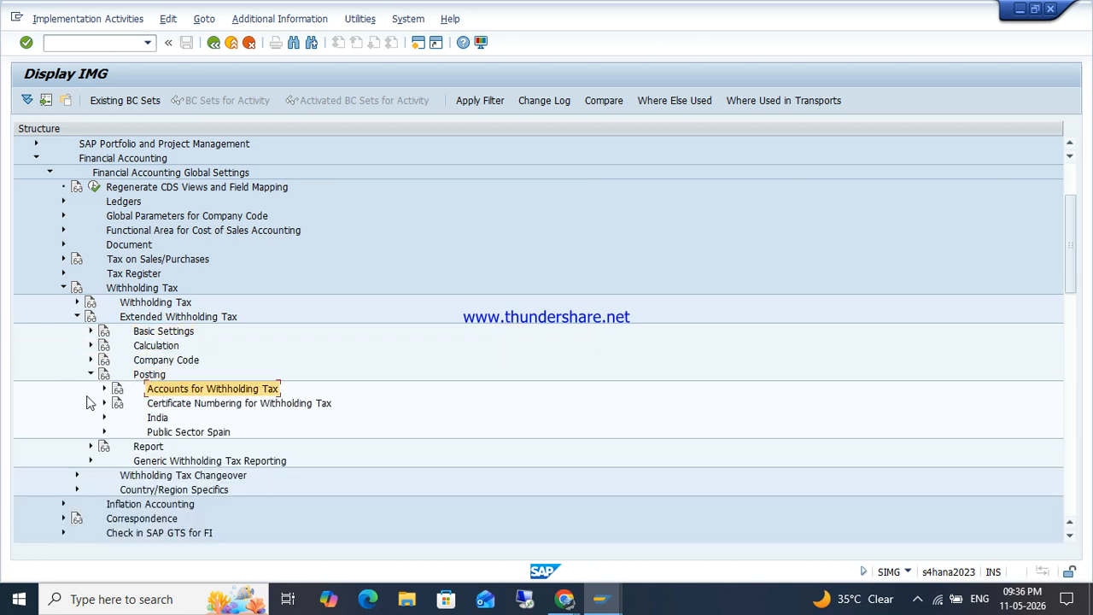
click(104, 388)
click(165, 405)
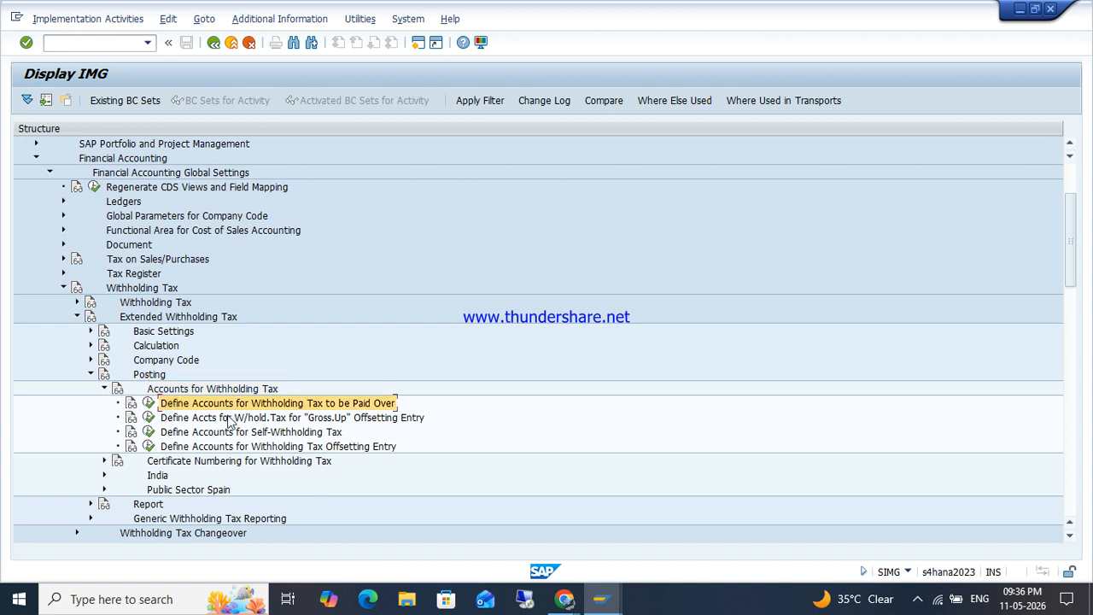
click(149, 403)
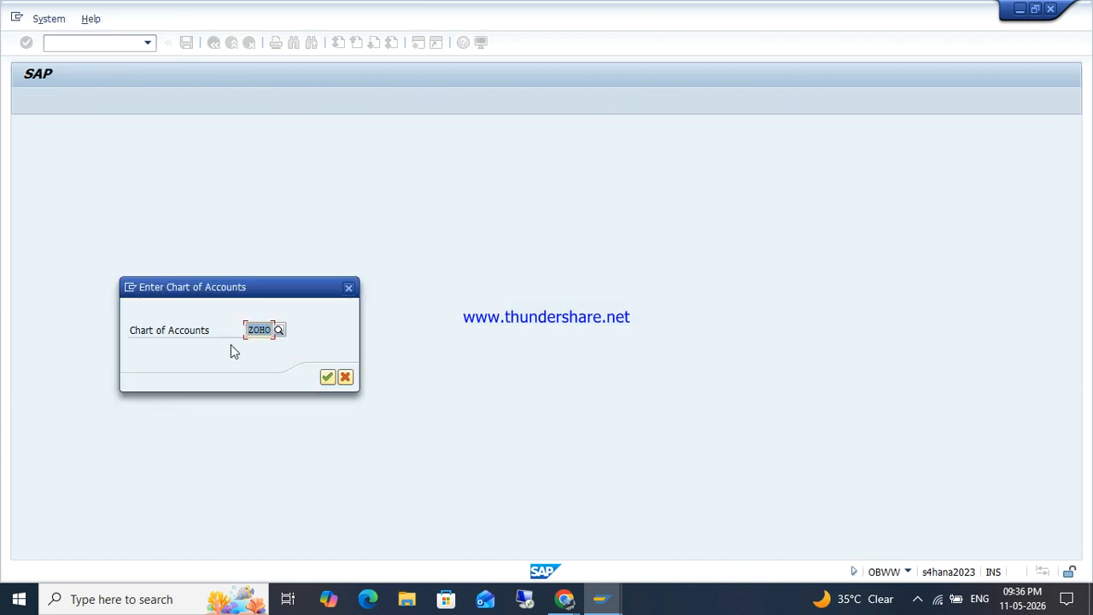
key(Return)
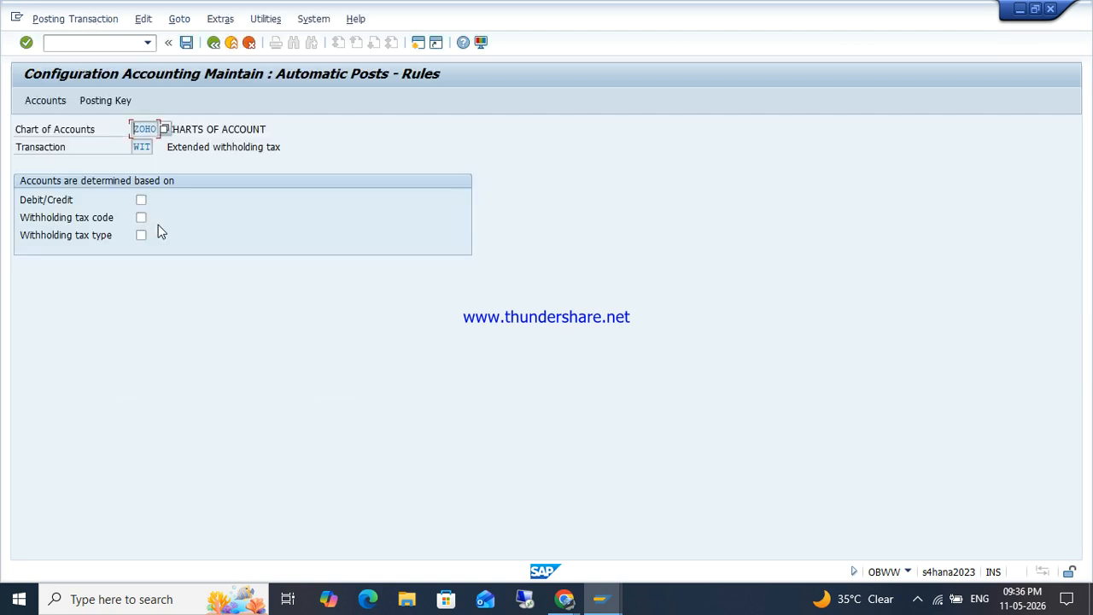
Base the account determination for extended withholding tax on withholding tax code and withholding tax type, and save the rules.
click(141, 218)
click(143, 234)
click(188, 44)
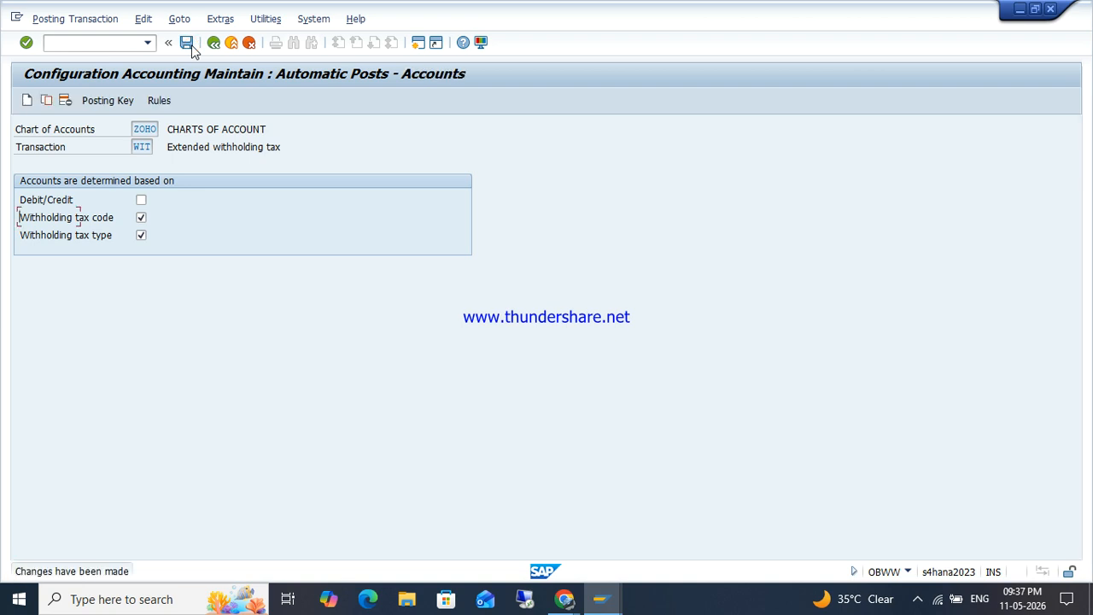
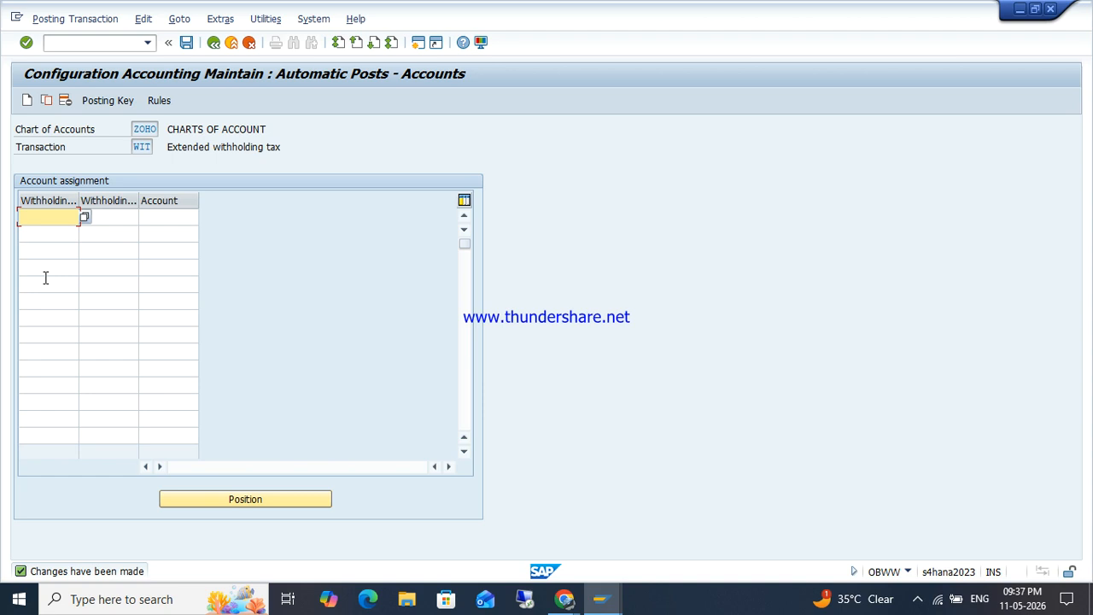
Enter the withholding tax combinations Z3 with Z5 and Z4 with Z6 in the account assignment table.
key(Down)
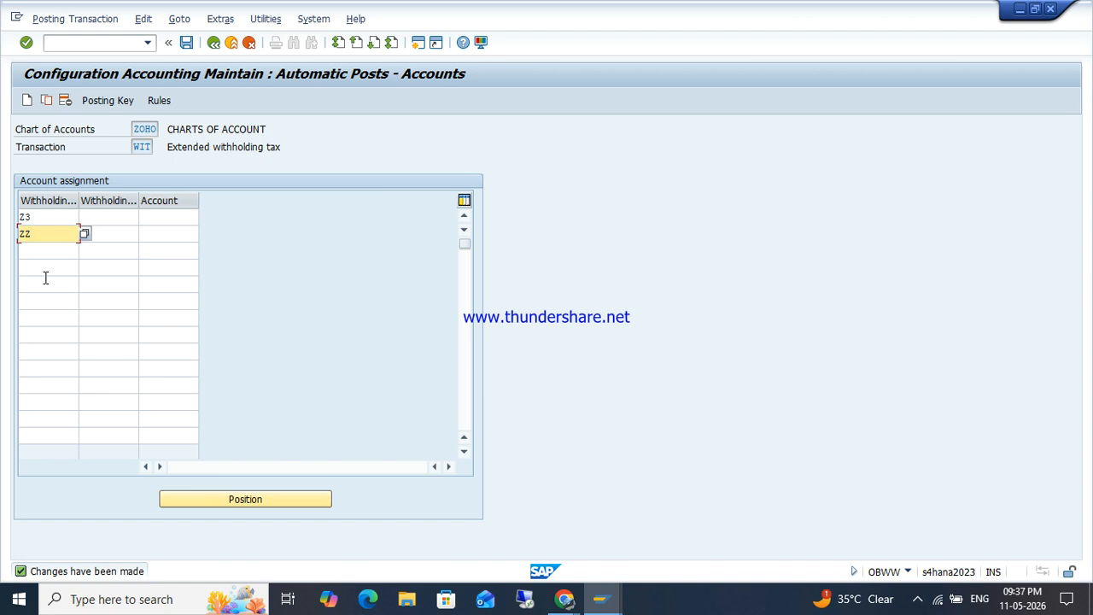
key(Tab)
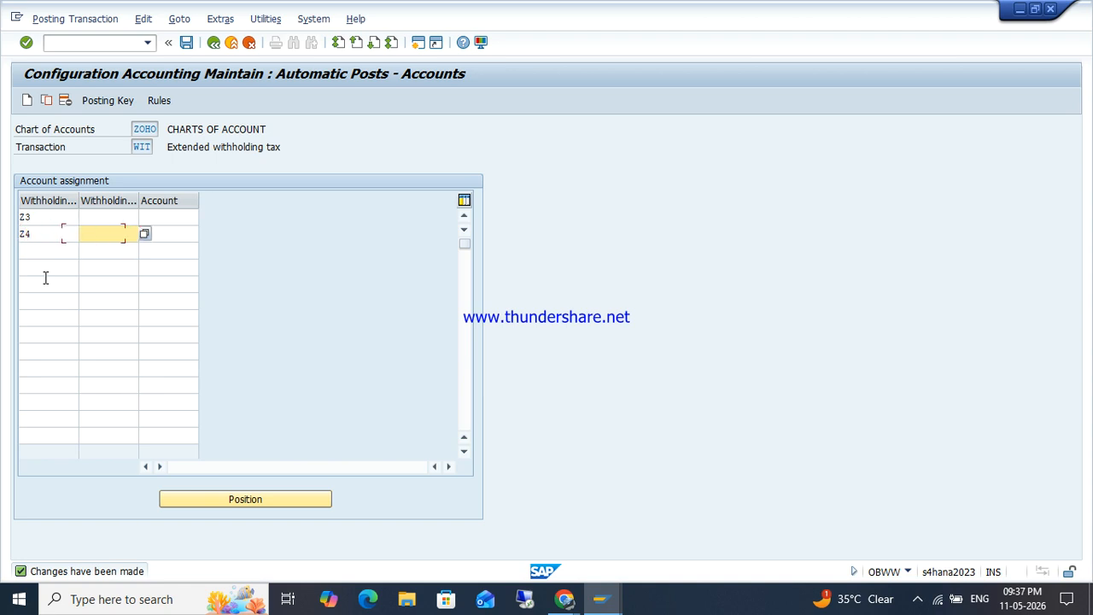
key(Up)
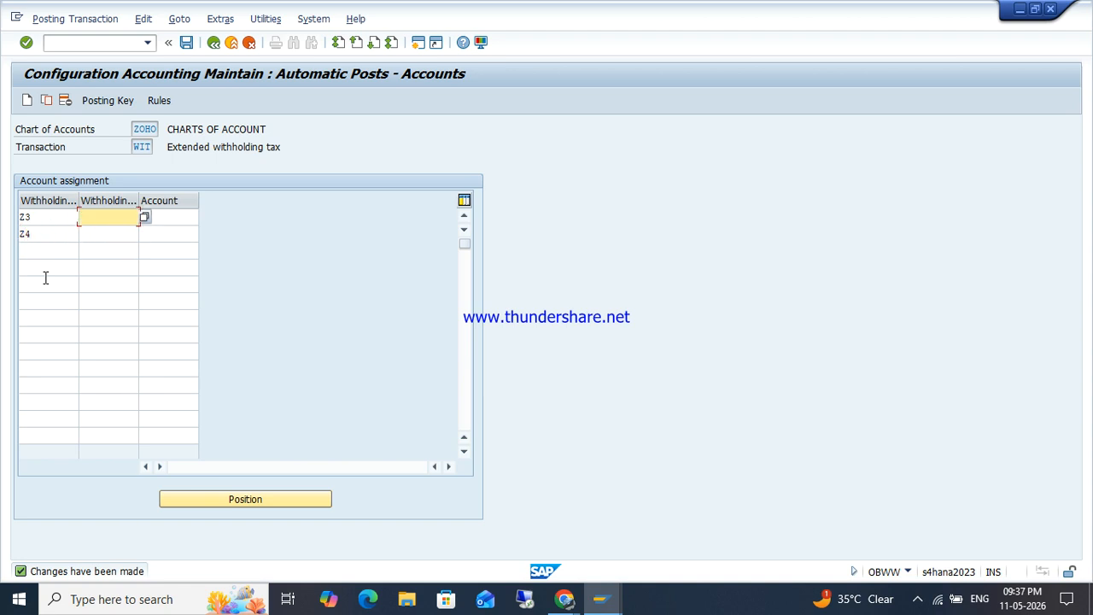
click(95, 229)
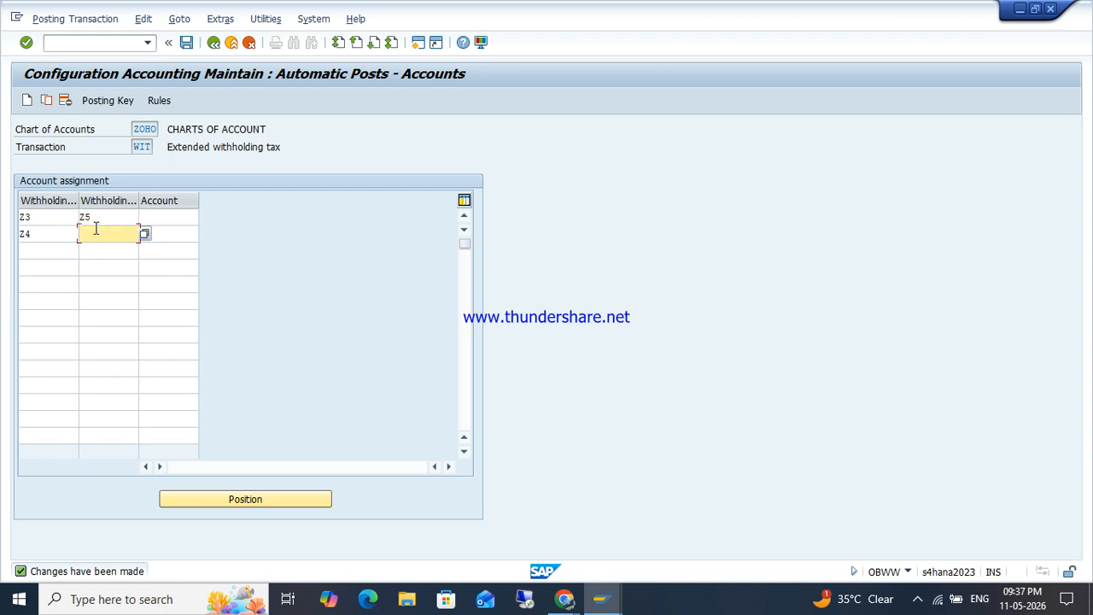
key(Return)
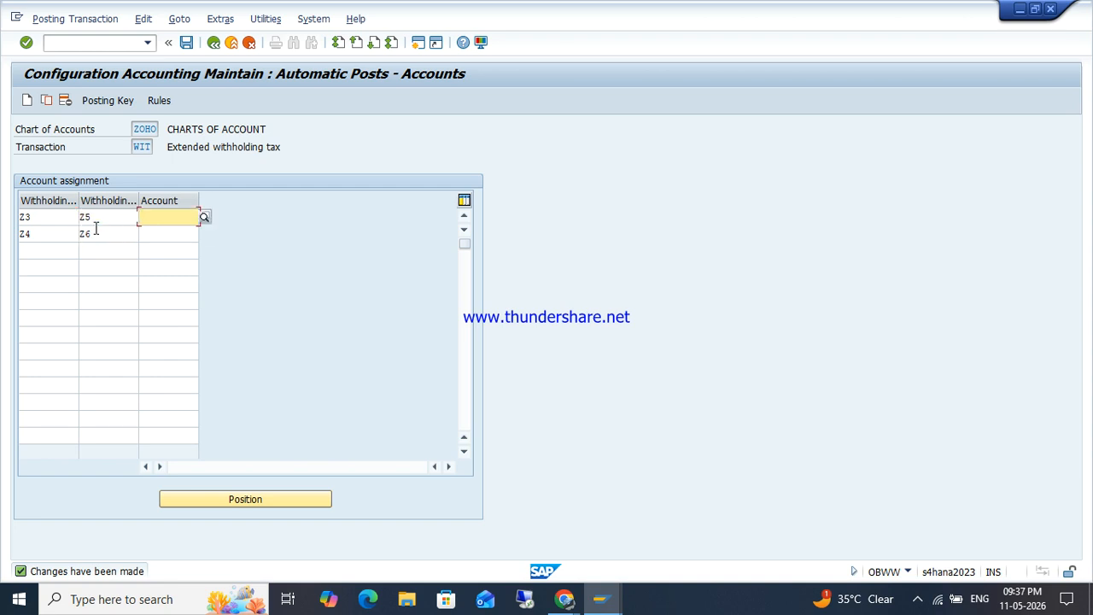
Assign G/L account 30000, Payment to contractors, to both withholding tax combinations.
click(205, 220)
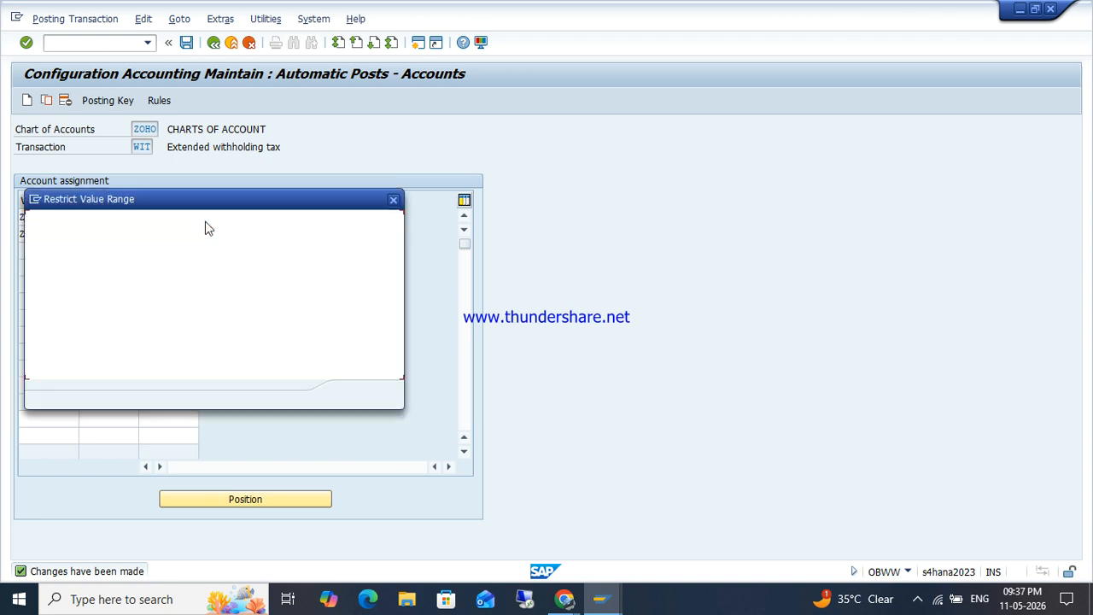
key(Return)
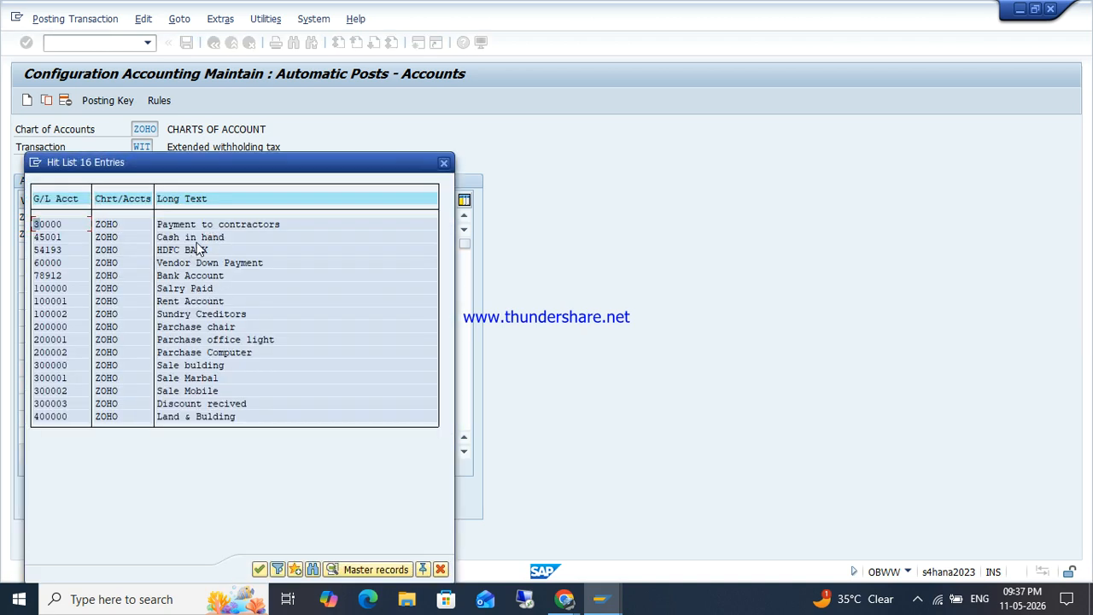
double_click(196, 227)
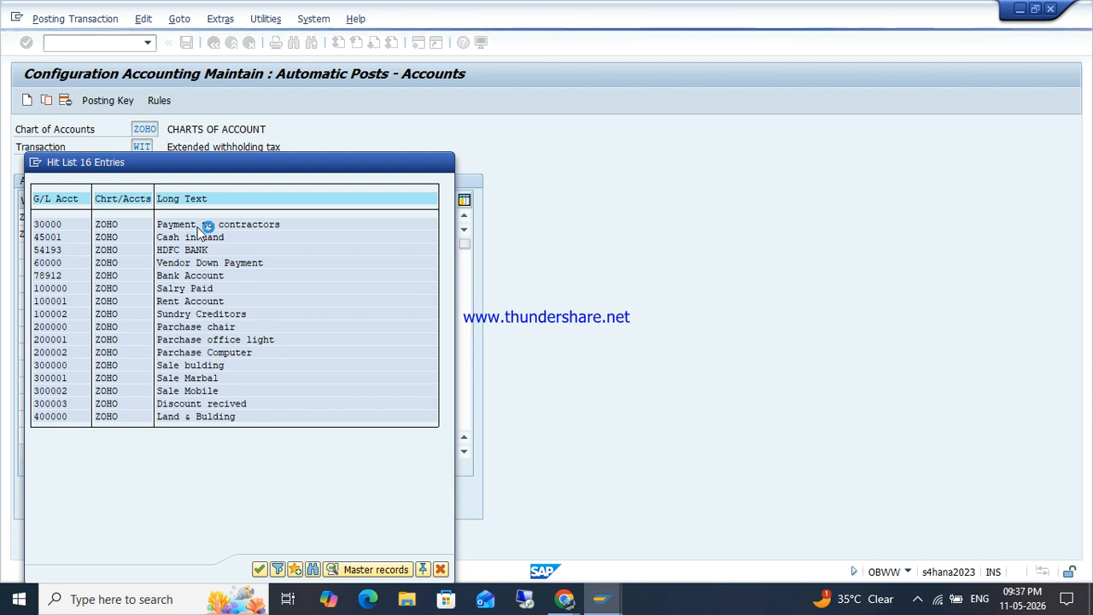
key(Down)
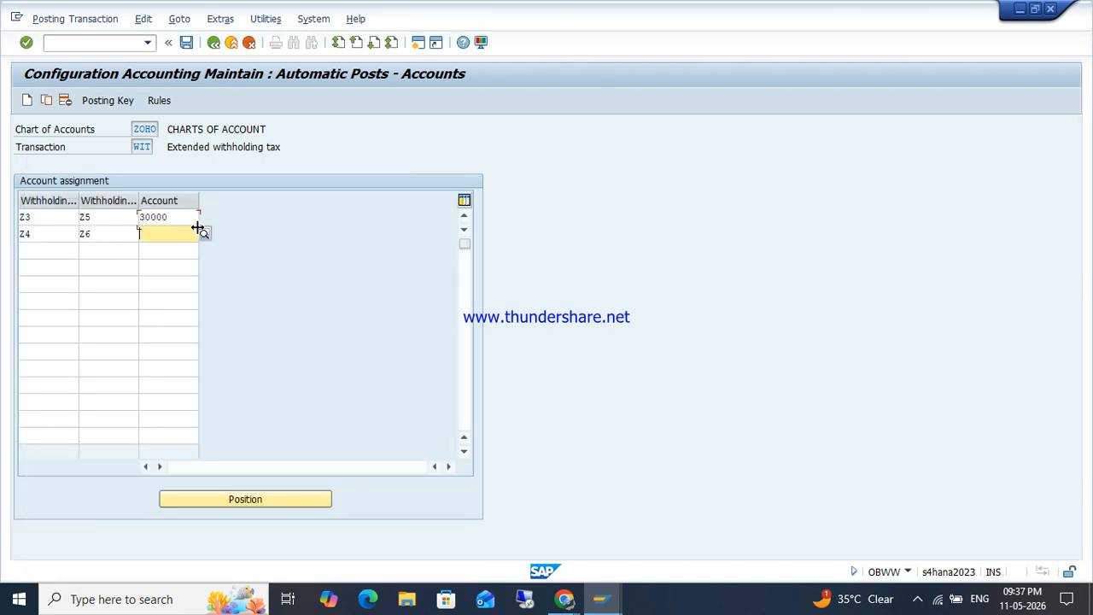
text(30000)
key(Return)
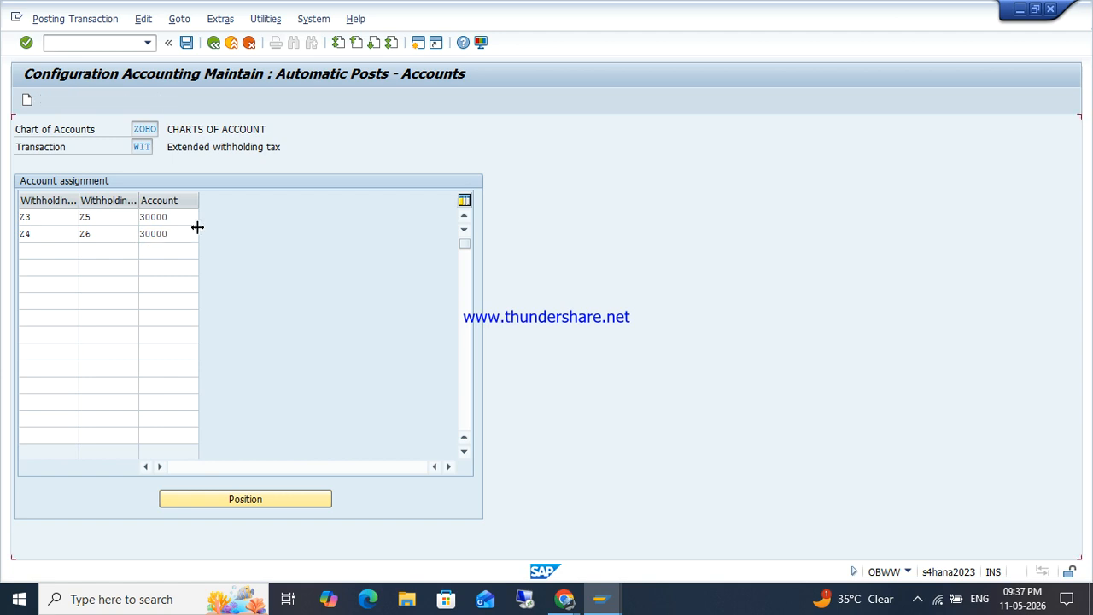
Save the account assignments under the WHTAX CODE customizing request and return to the implementation guide.
key(ctrl+s)
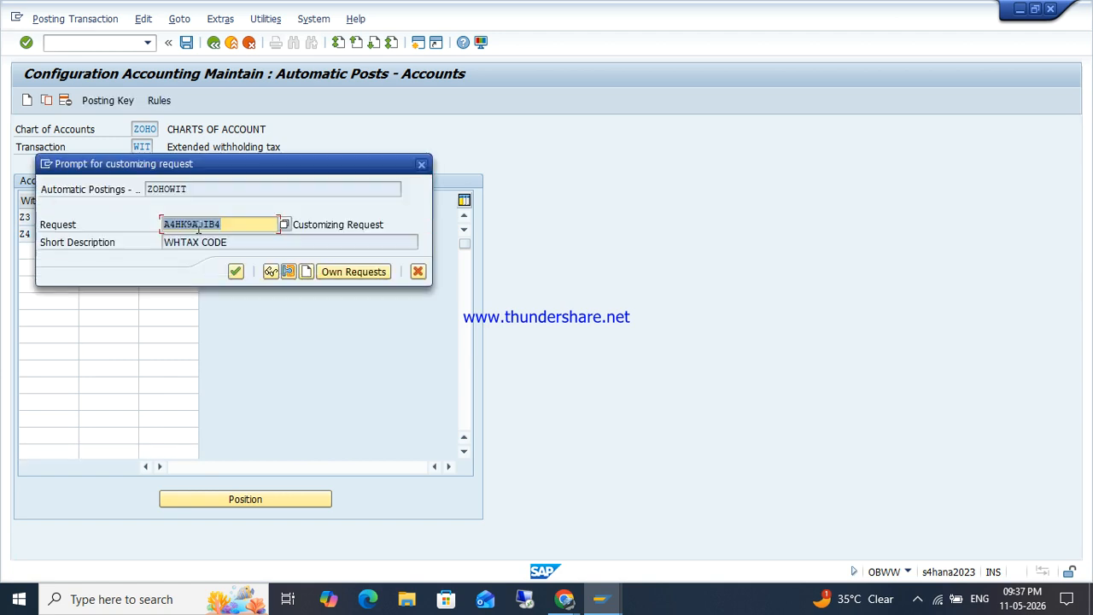
key(Return)
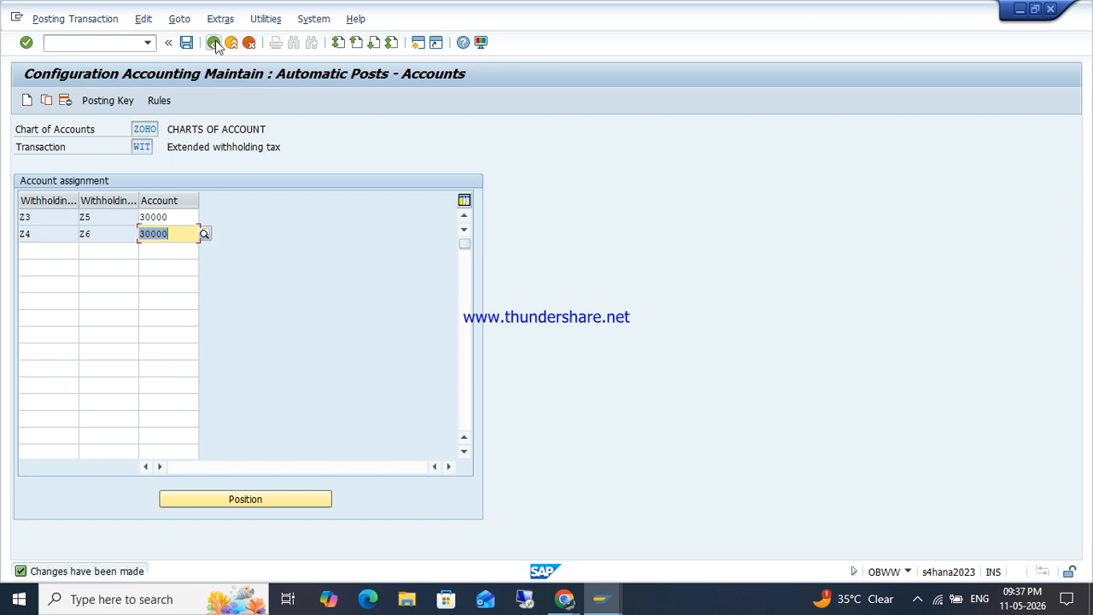
click(214, 43)
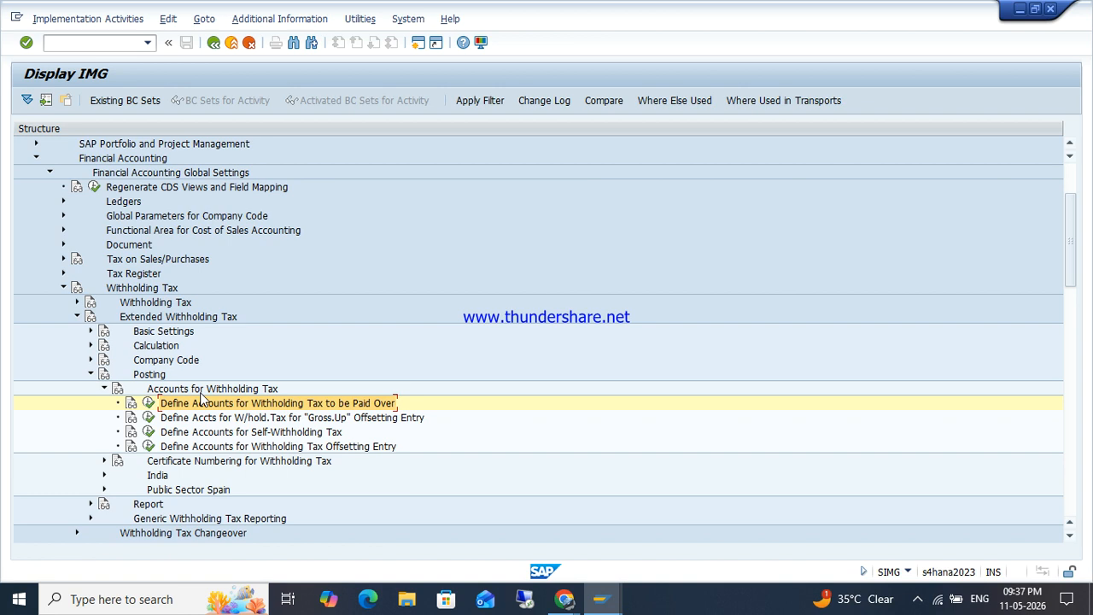
Switch to the G/L account session, leave the account display, and start the supplier change transaction FK02.
mouse_move(617, 606)
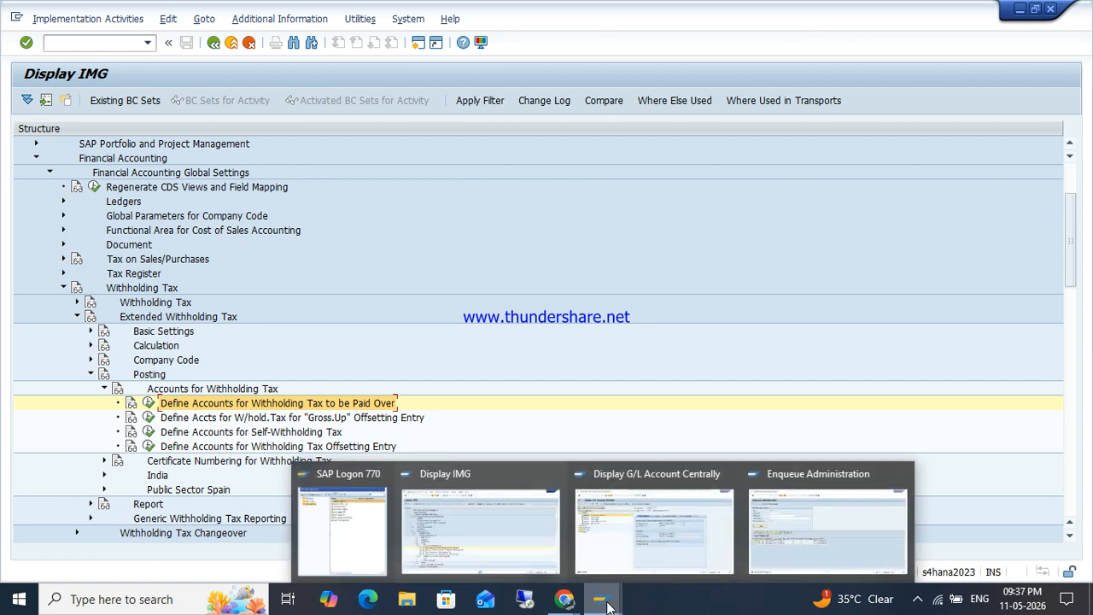
click(602, 478)
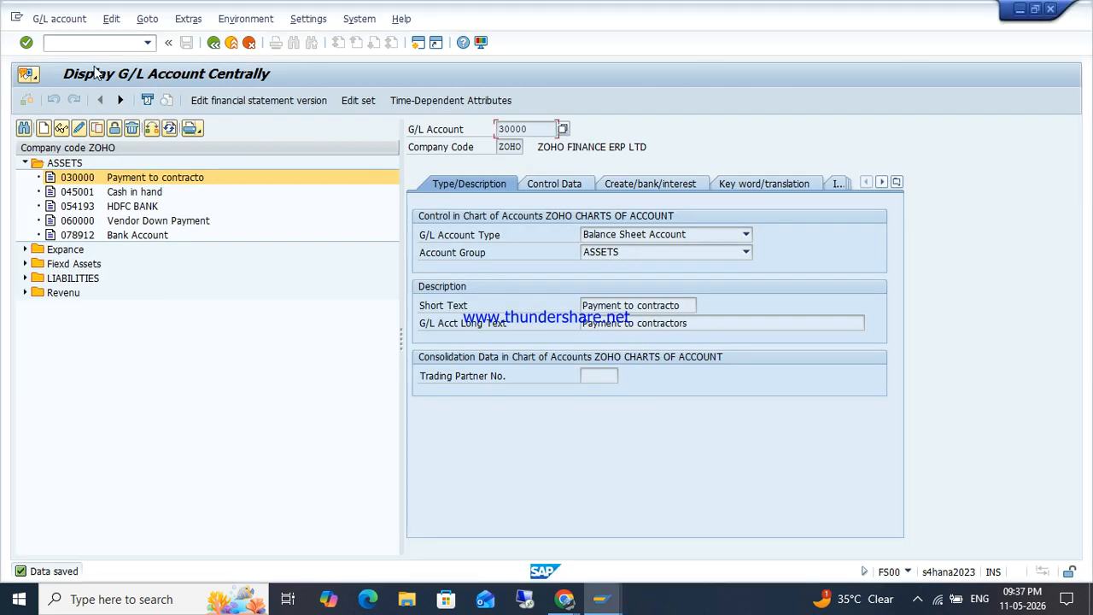
click(94, 46)
text(/N)
key(Return)
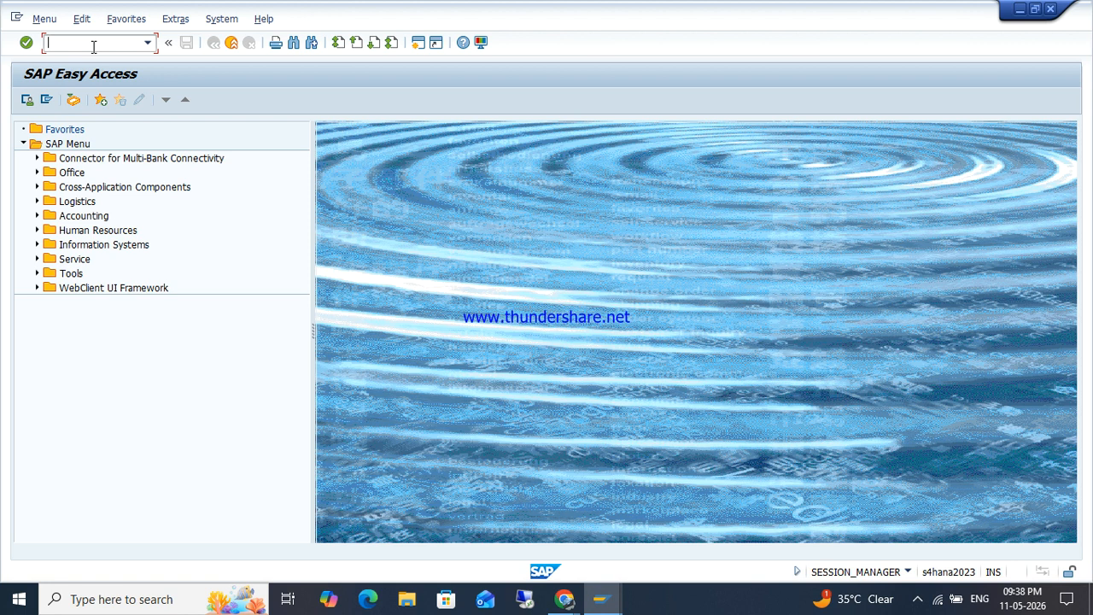
text(FK02)
key(Return)
Look up supplier HONDA MOTOR PVT.LTD in company code ZOHO and open its withholding tax data for changing.
click(242, 164)
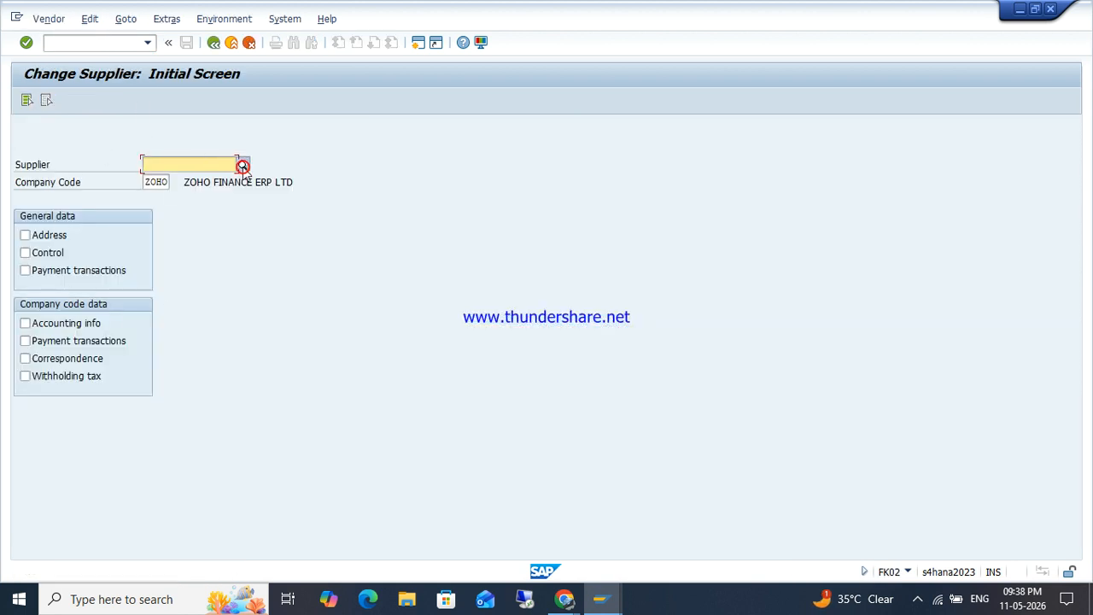
key(Return)
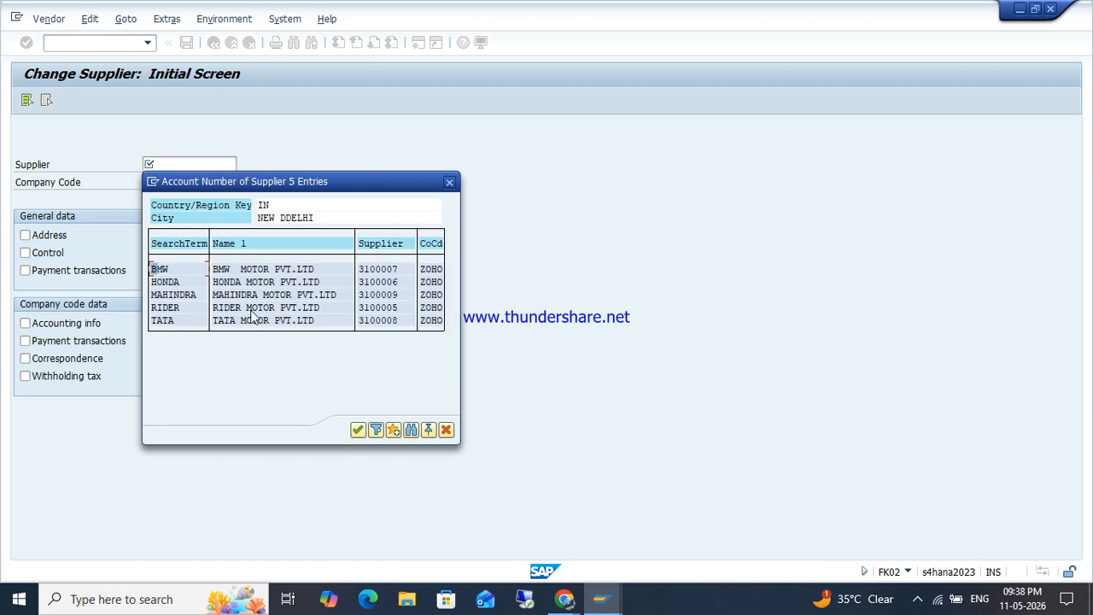
double_click(248, 283)
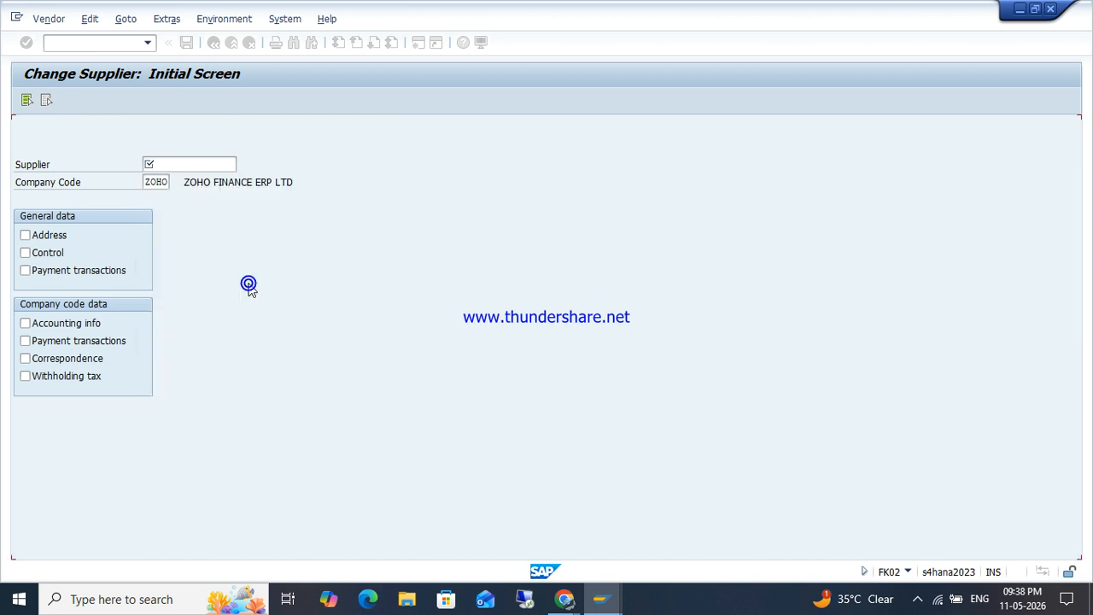
click(53, 374)
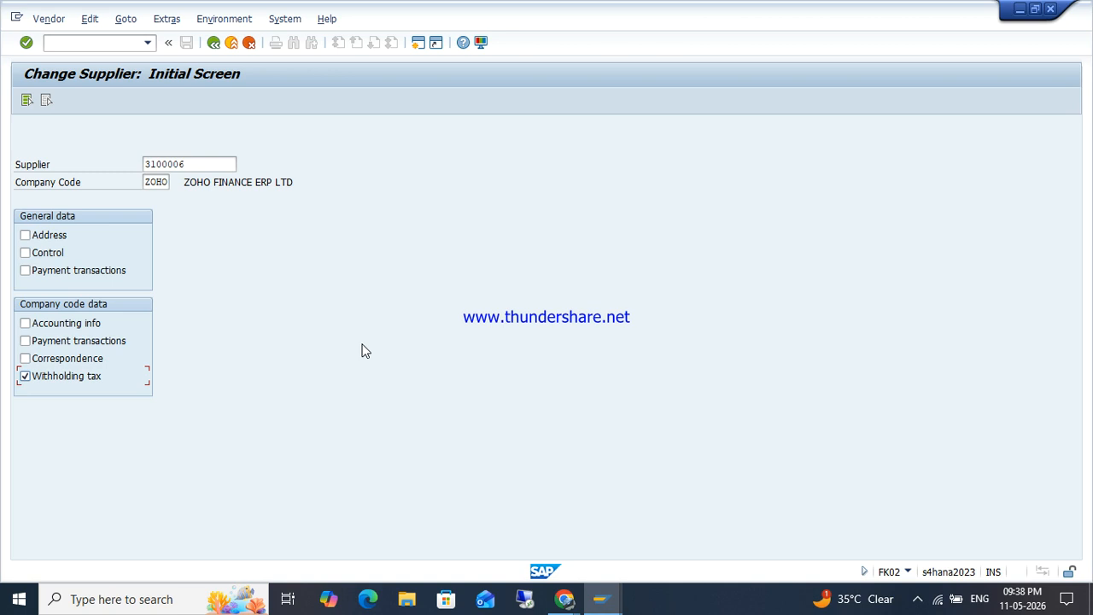
key(Return)
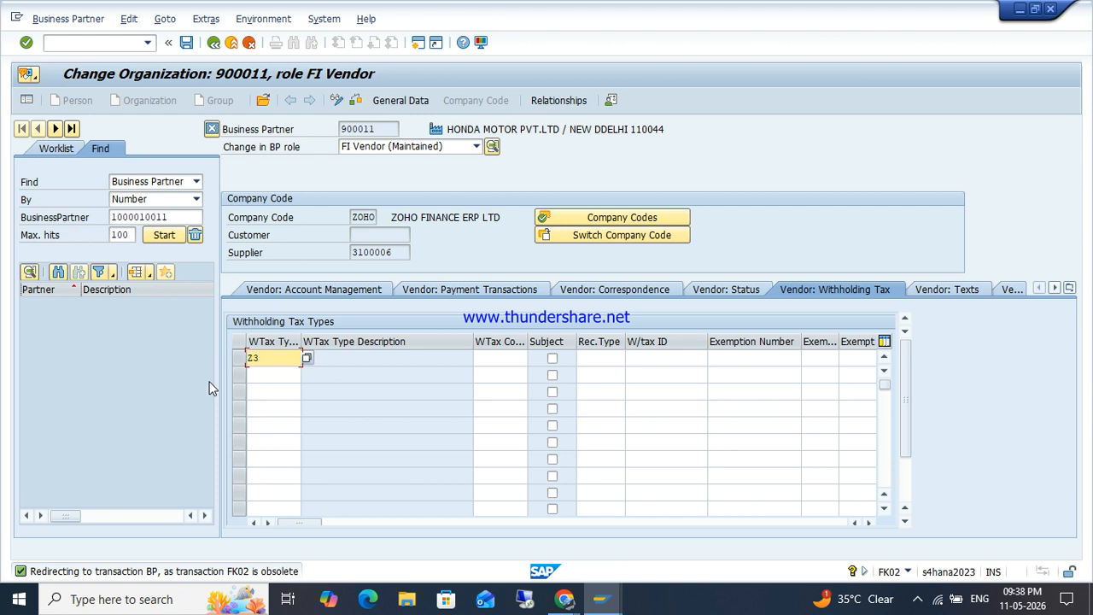
Enter withholding tax types Z3 and Z4 for the supplier and check their descriptions.
key(Down)
key(Return)
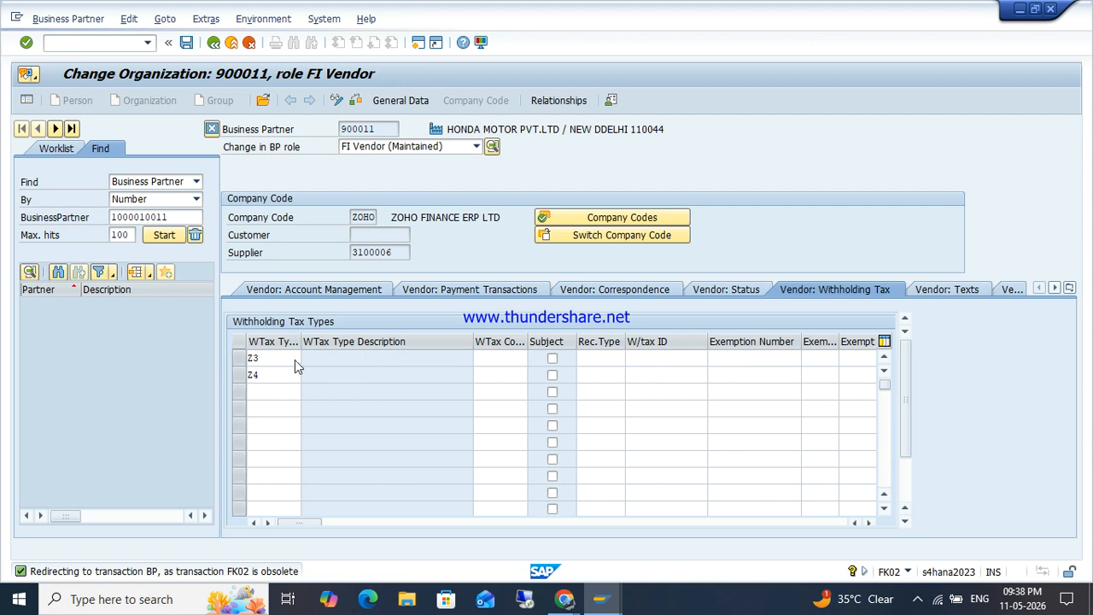
drag(356, 359, 480, 358)
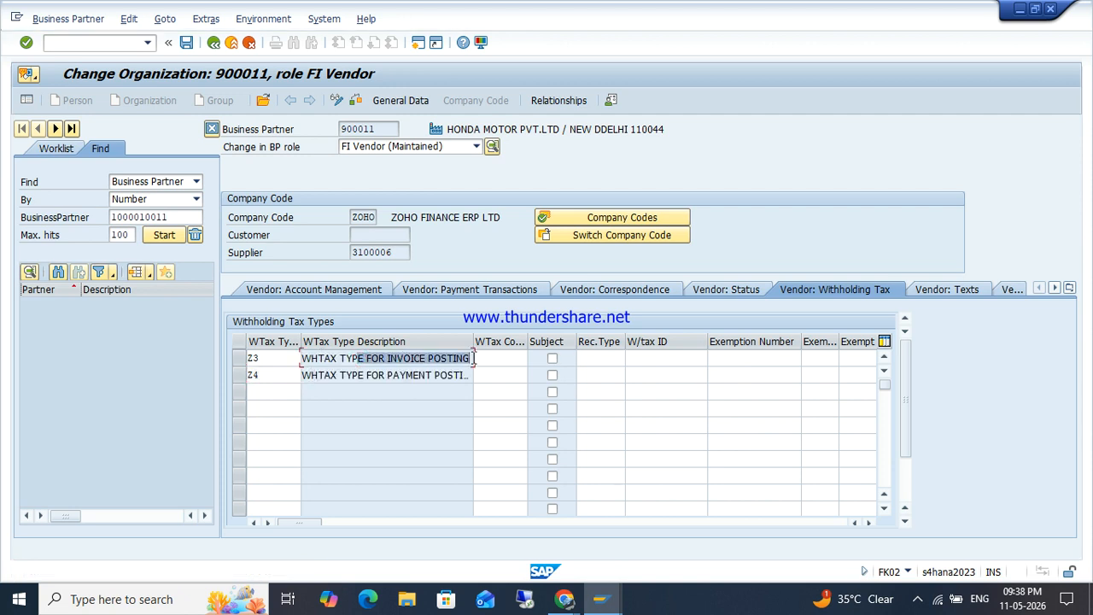
click(328, 378)
drag(328, 379, 483, 376)
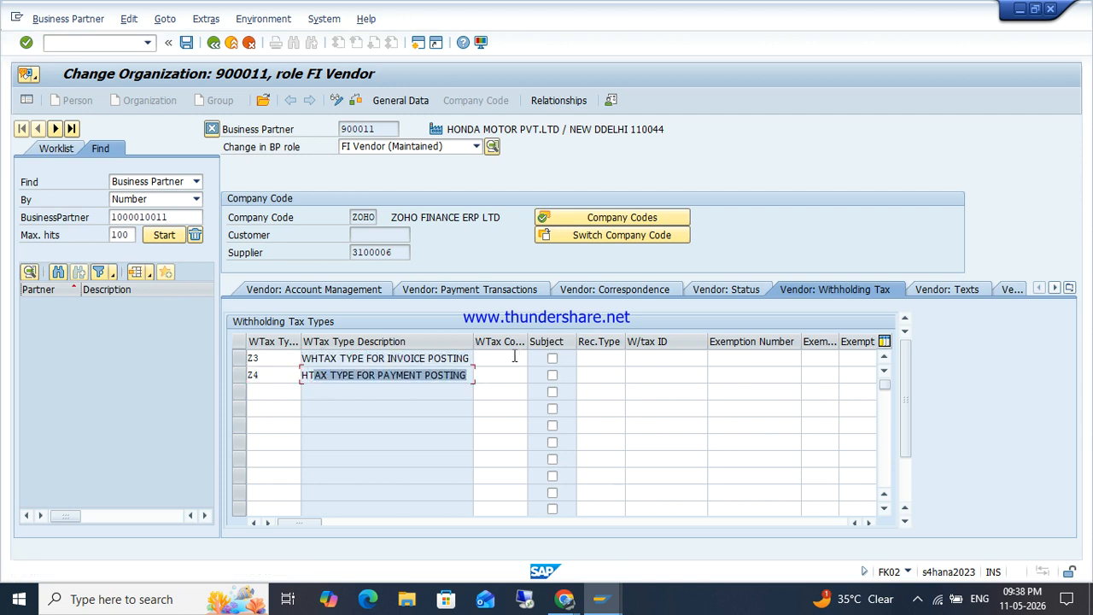
Assign withholding tax code Z5 to type Z3 and Z6 to type Z4, and mark both as subject to tax.
click(514, 357)
text(Z5)
key(Down)
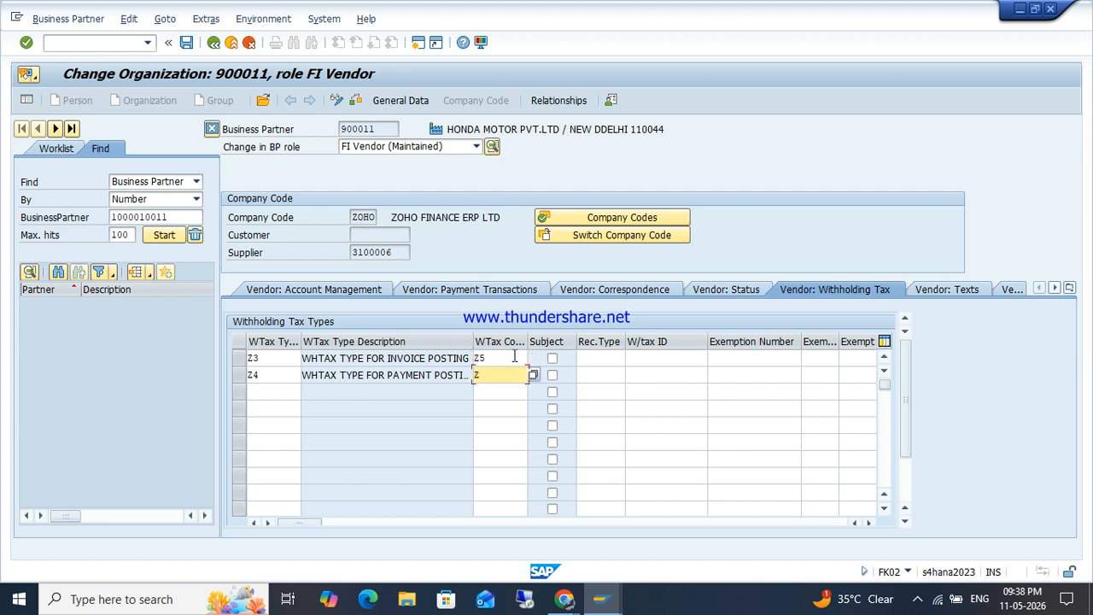
text(Z6)
click(551, 358)
click(553, 377)
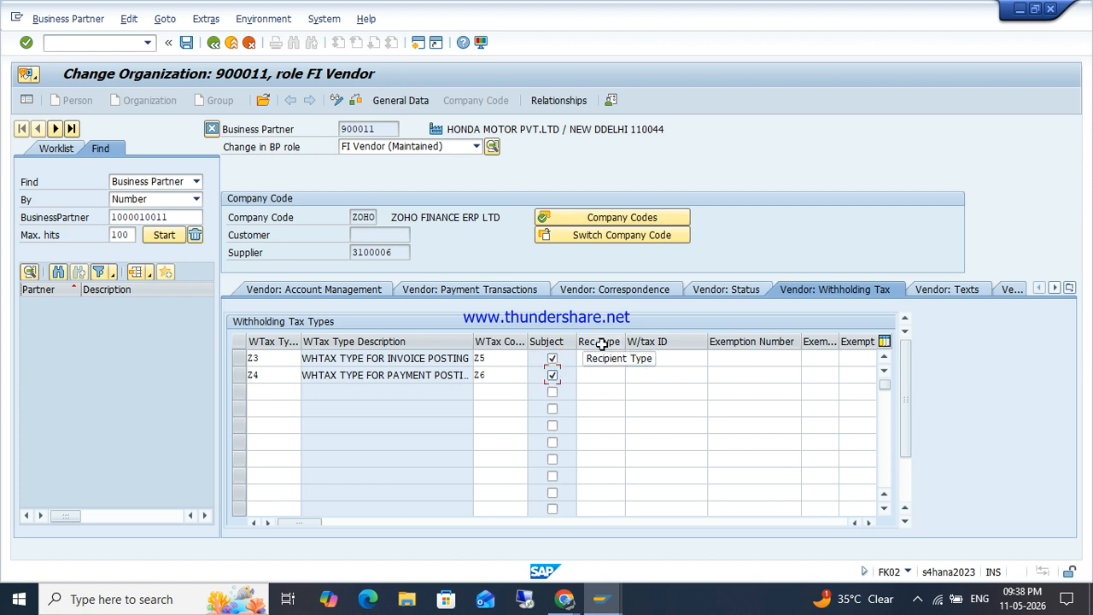
Set recipient type CO for Z3 and OT for Z4, and try to save the supplier.
click(589, 358)
click(633, 361)
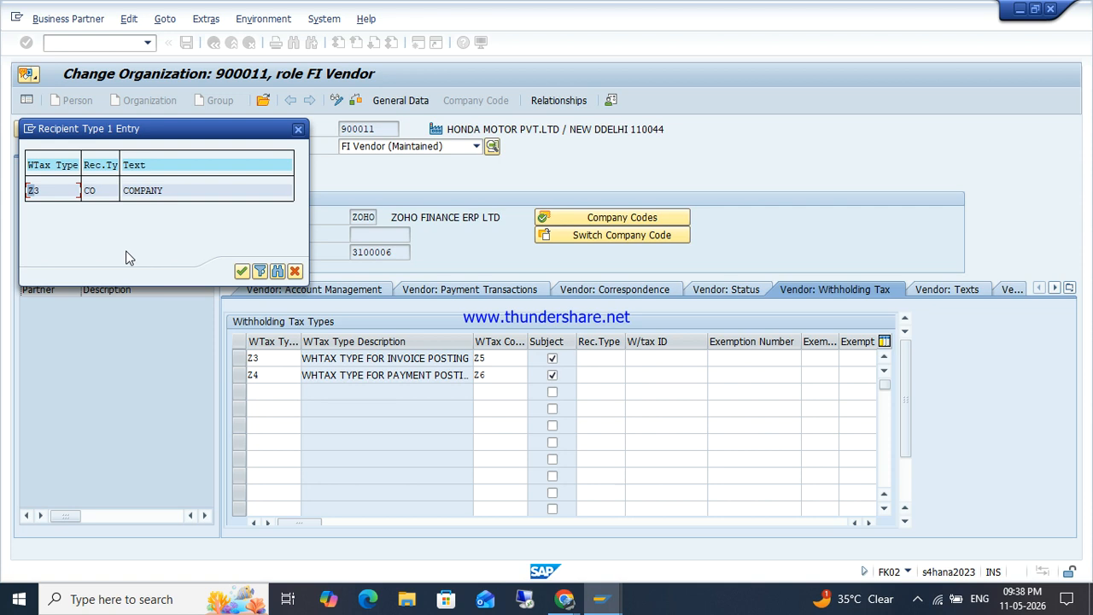
double_click(128, 190)
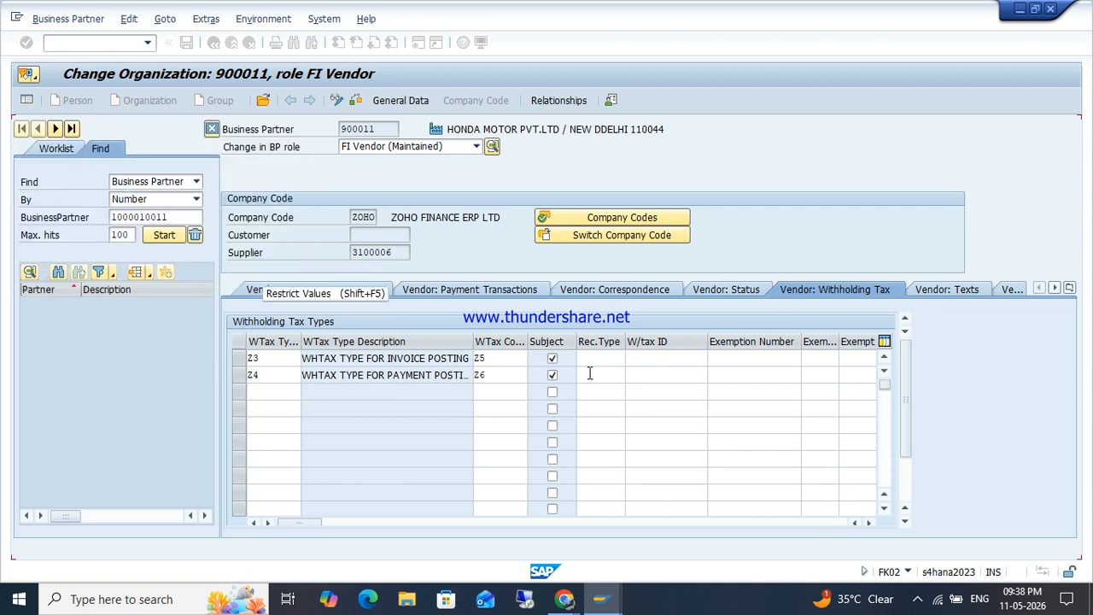
click(589, 373)
click(632, 376)
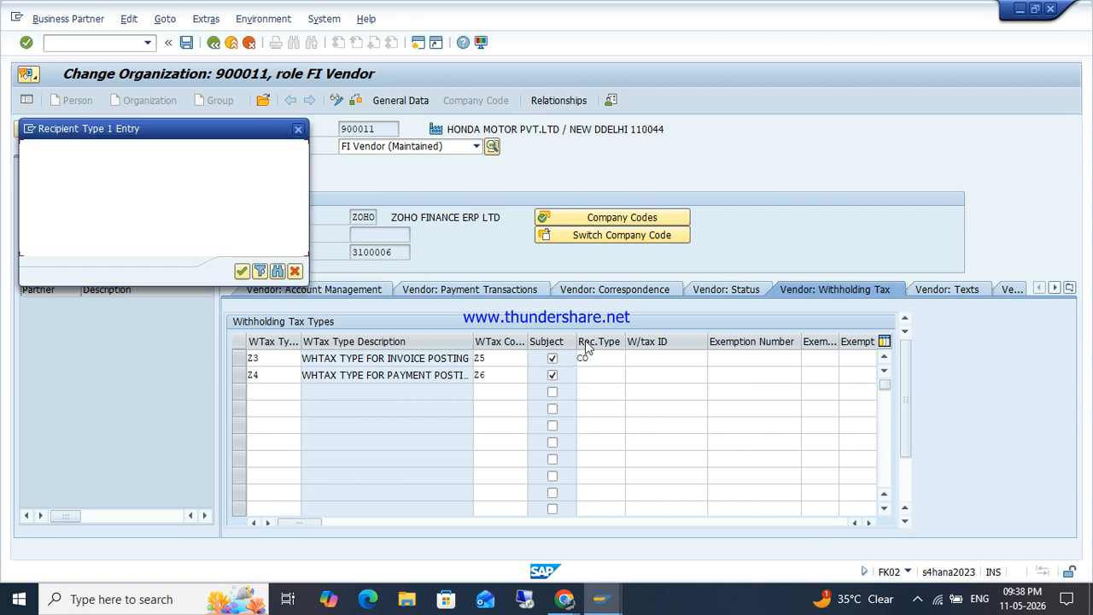
double_click(136, 191)
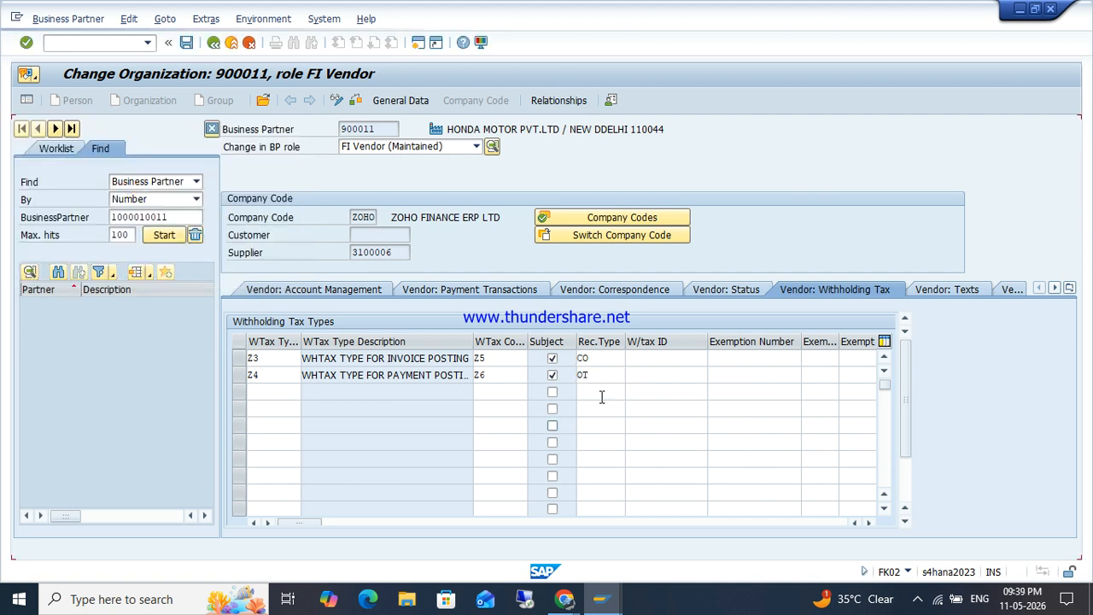
key(Return)
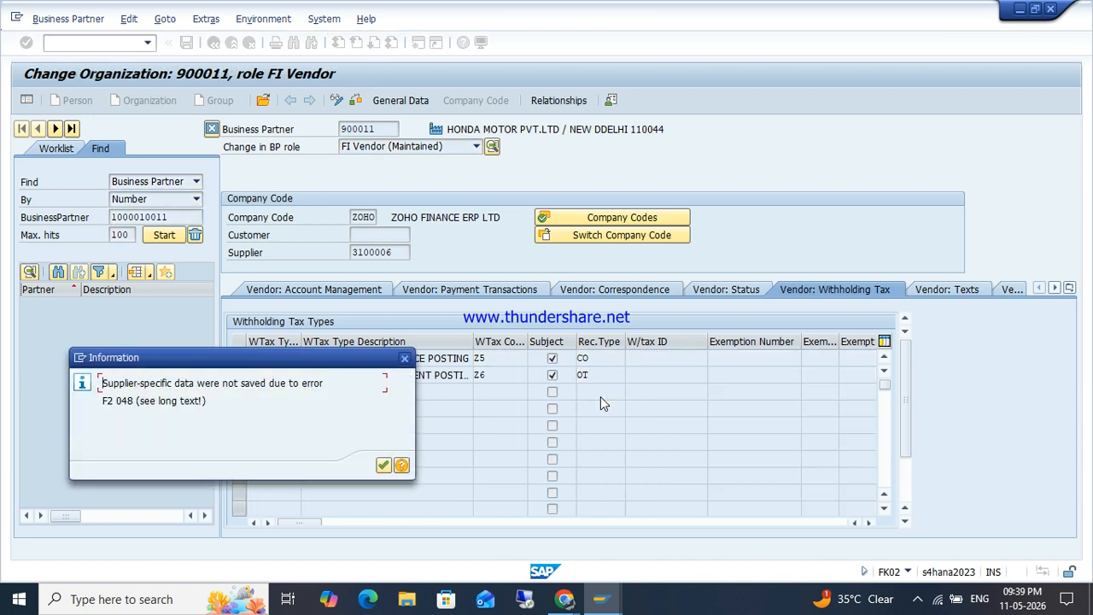
click(384, 470)
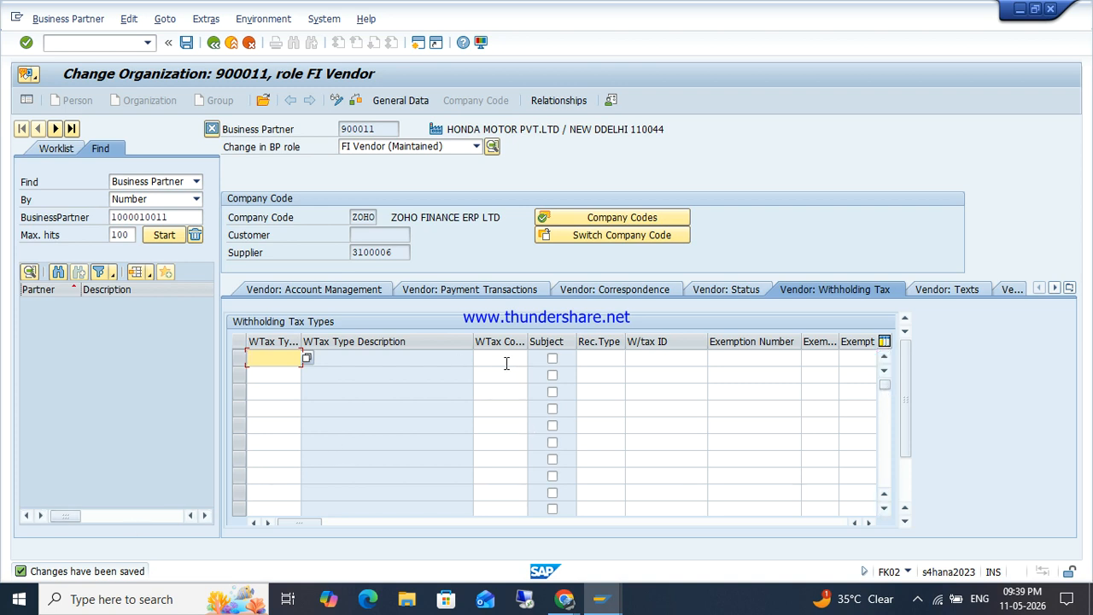
Re-enter withholding tax type Z3 with code Z5 and type Z4 with code Z6 for the supplier.
drag(904, 387, 905, 333)
click(726, 290)
click(838, 292)
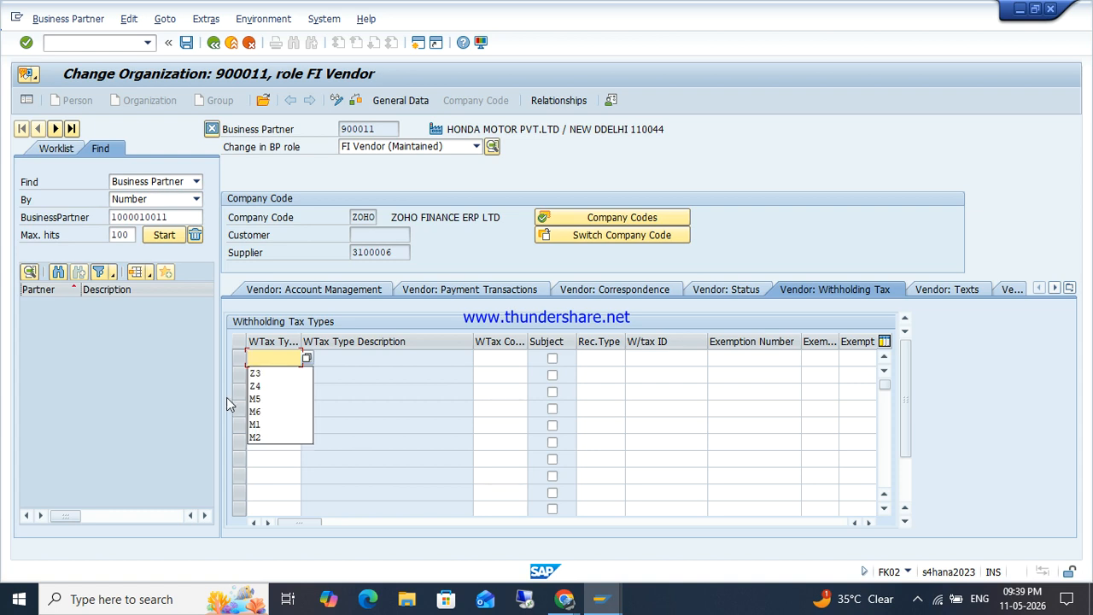
text(Z3)
key(Down)
text(Z4)
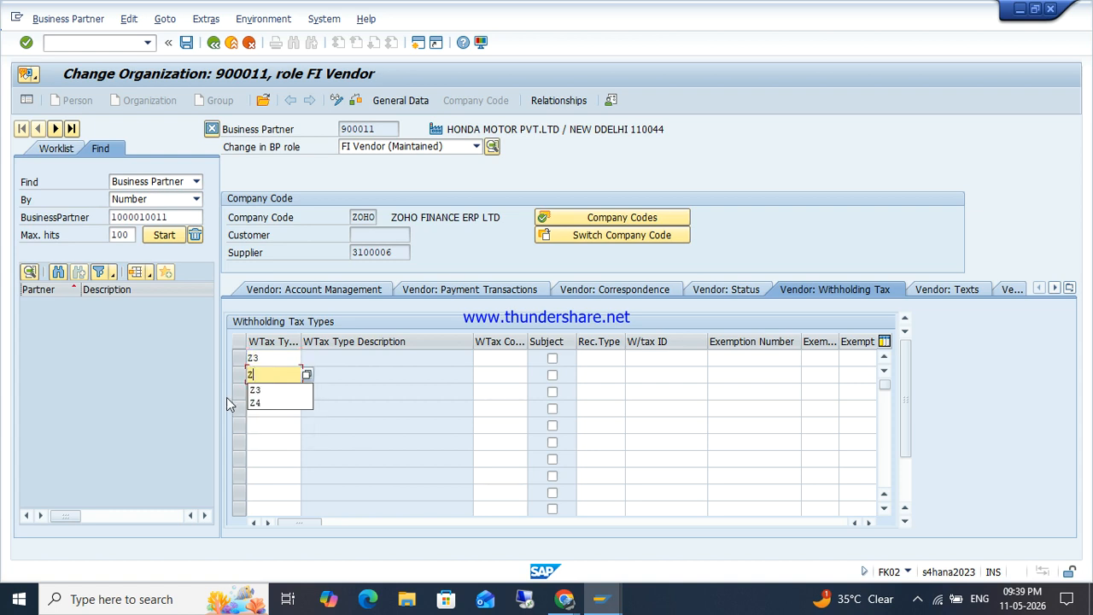
key(Tab)
key(Up)
text(Z5)
key(Down)
text(Z6)
key(Return)
Mark both withholding tax types as subject, enter recipient types CO and OT, and try saving the supplier again.
click(552, 363)
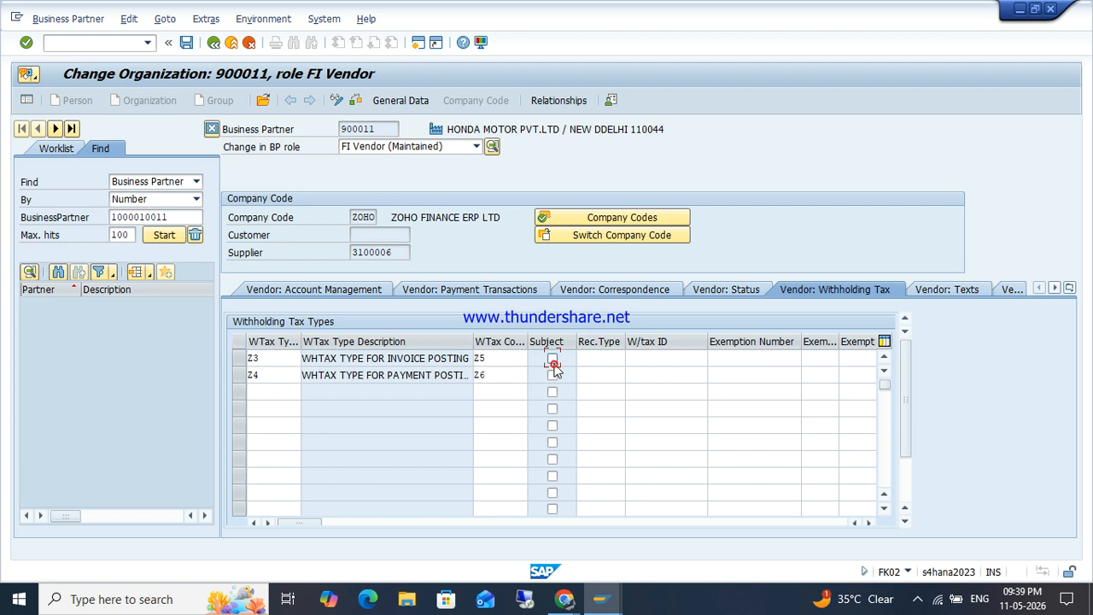
click(552, 375)
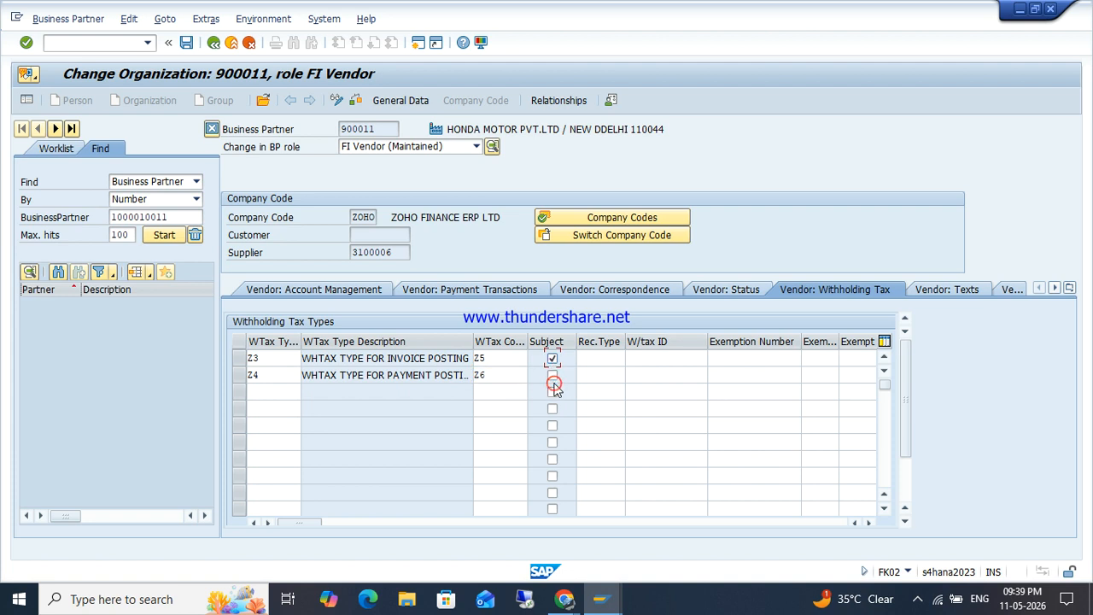
click(603, 357)
text(CO)
key(Down)
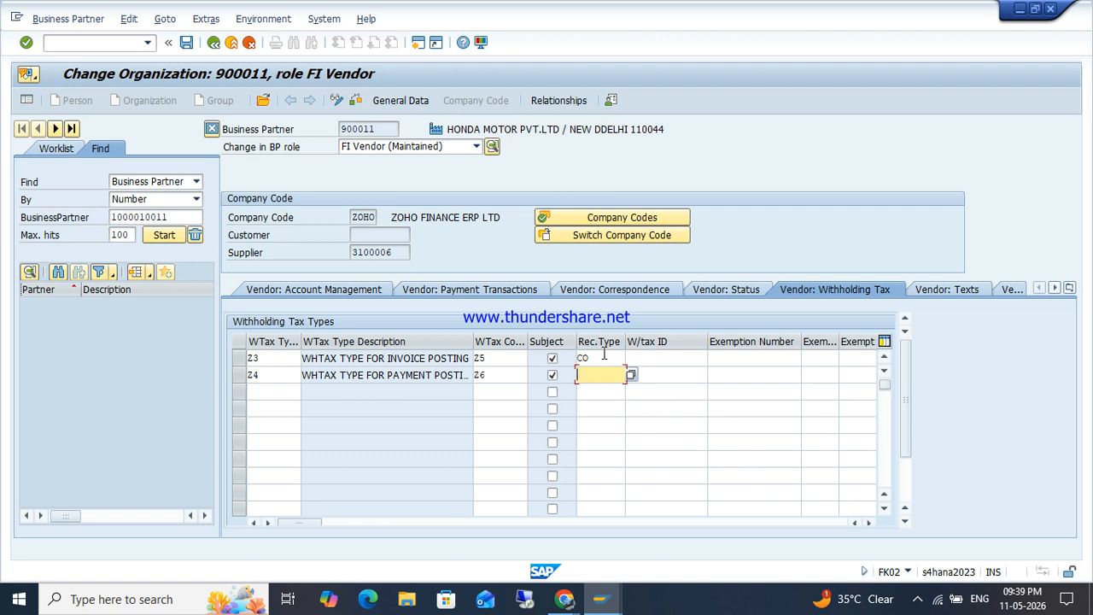
text(OT)
click(186, 43)
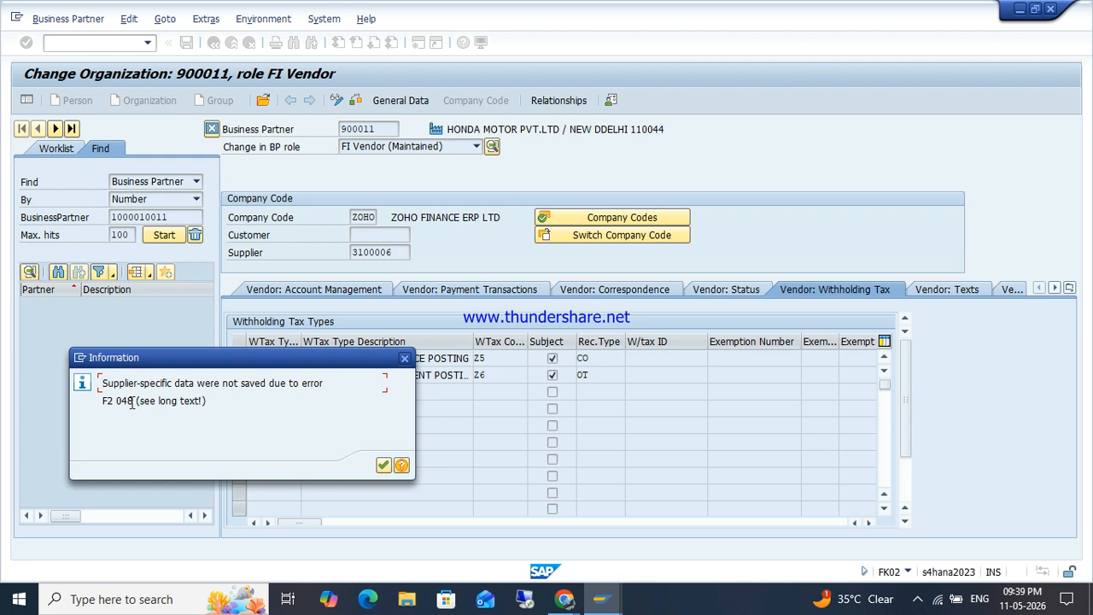
Read the diagnosis and procedure in the save error's long text, and close the help and the message.
click(403, 467)
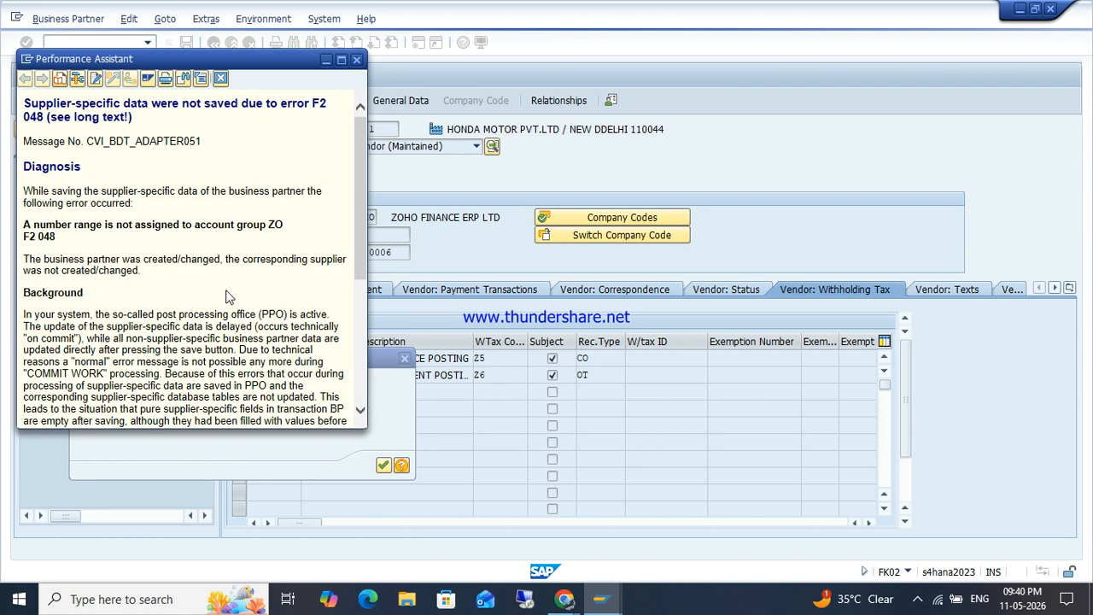
scroll(178, 282, down, 8)
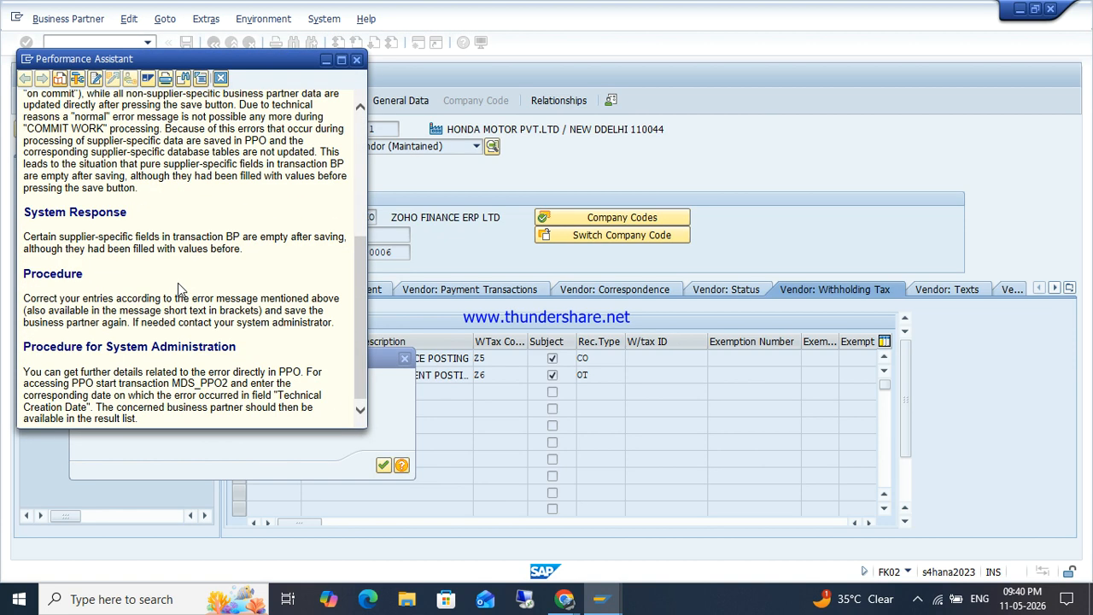
scroll(178, 282, up, 1)
scroll(97, 196, up, 1)
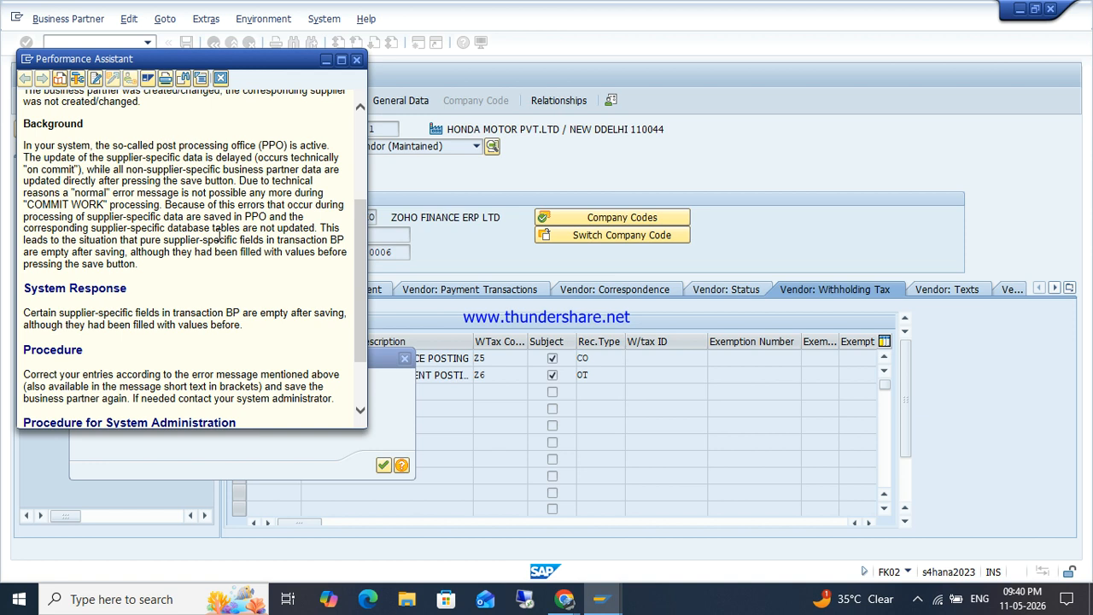
scroll(218, 236, down, 1)
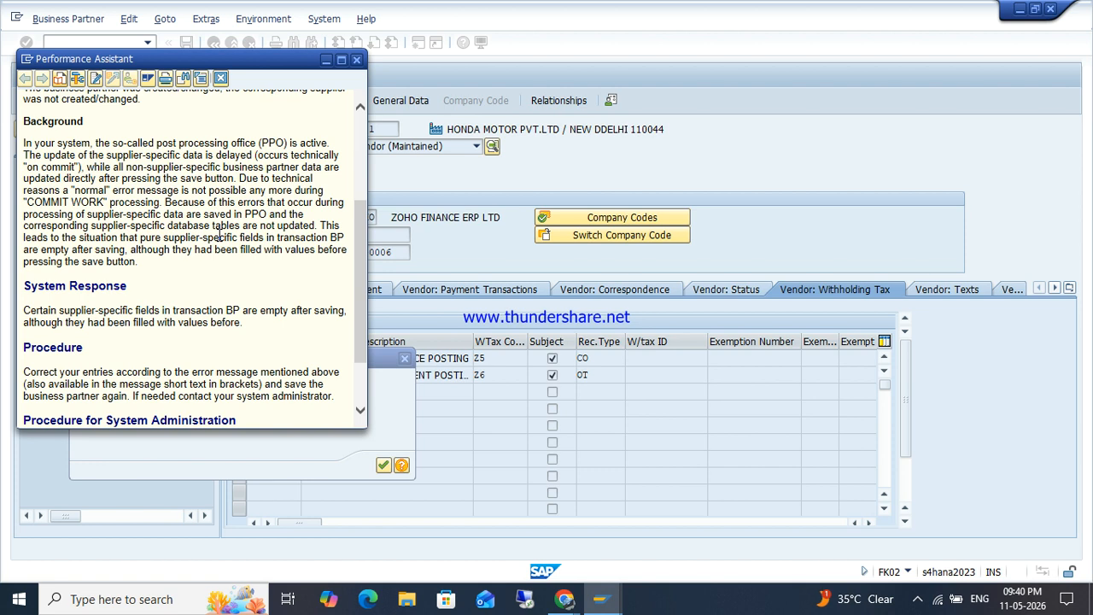
scroll(218, 237, down, 3)
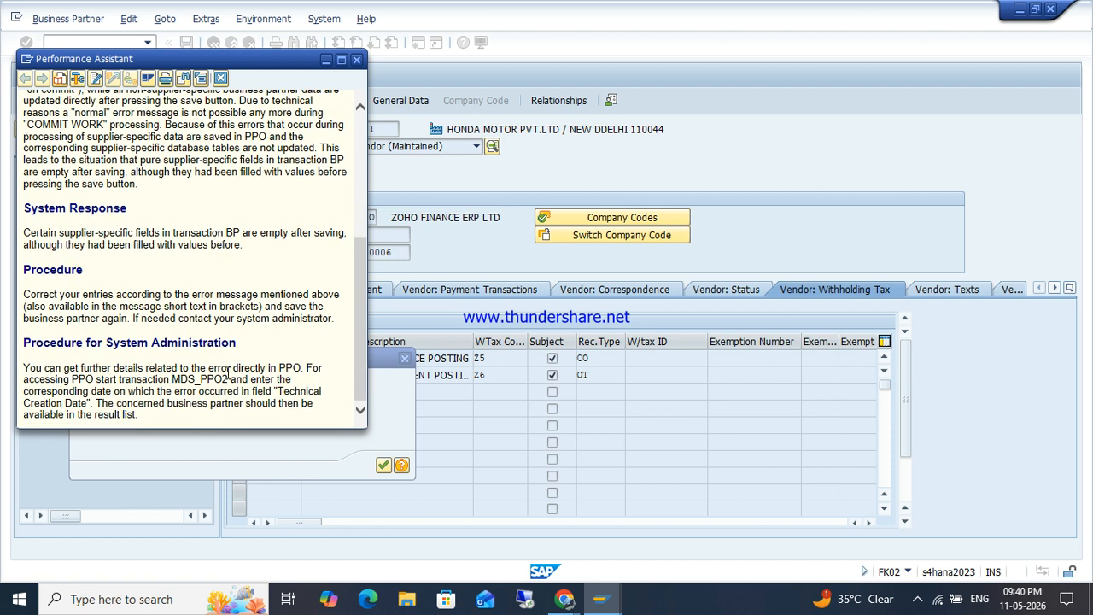
drag(49, 386, 255, 384)
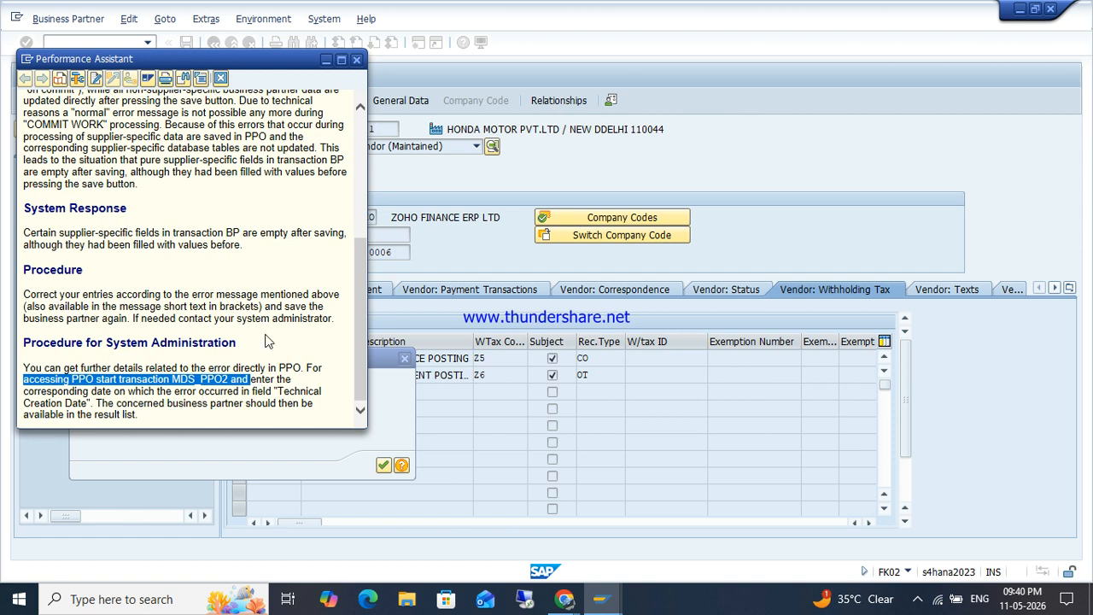
scroll(256, 325, up, 10)
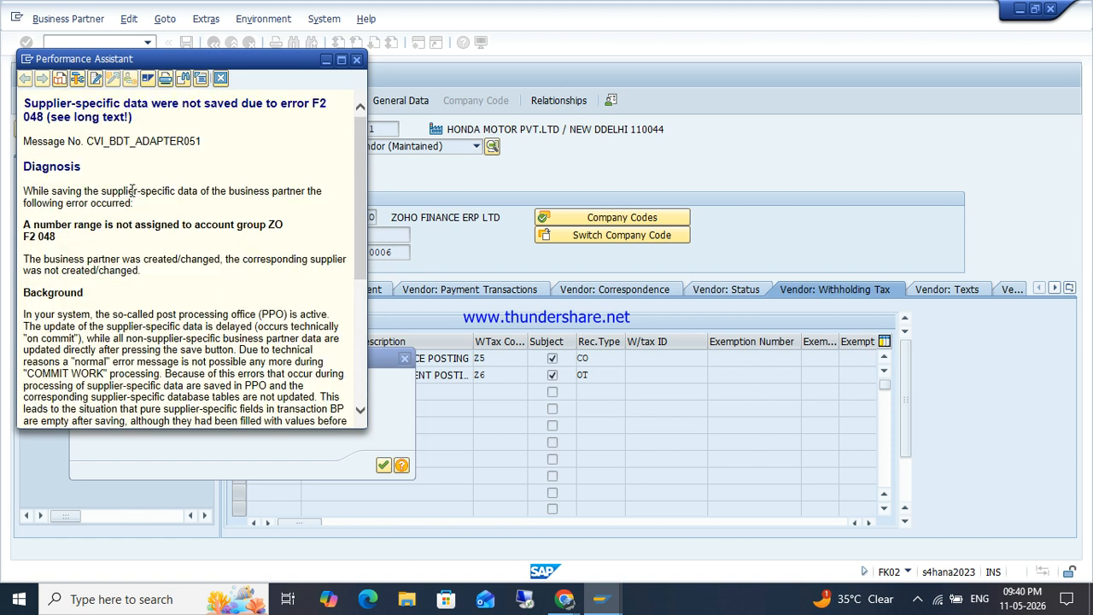
click(356, 59)
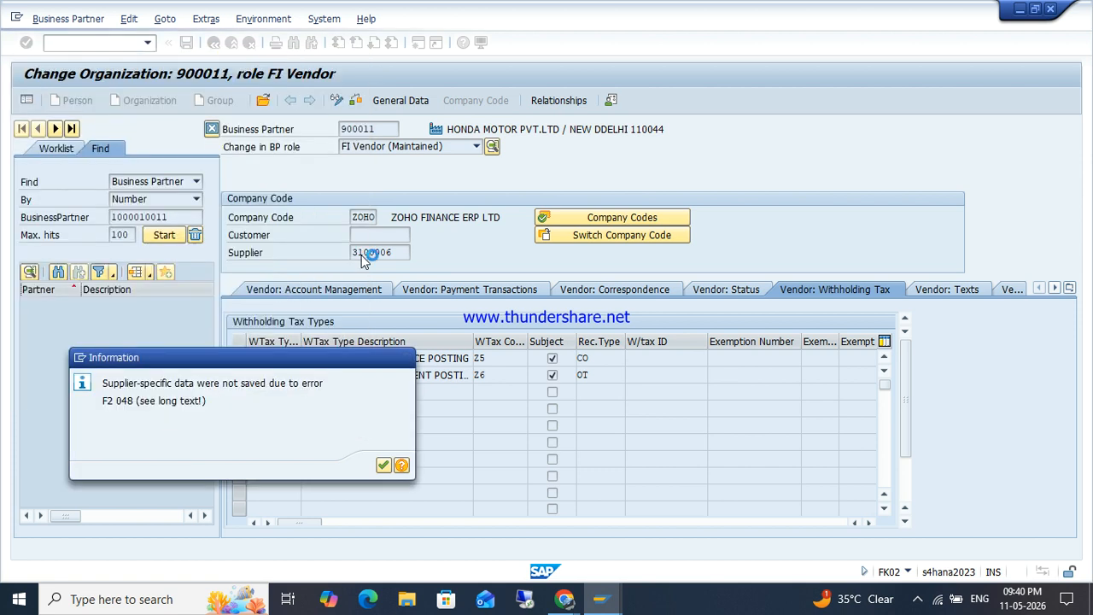
click(406, 364)
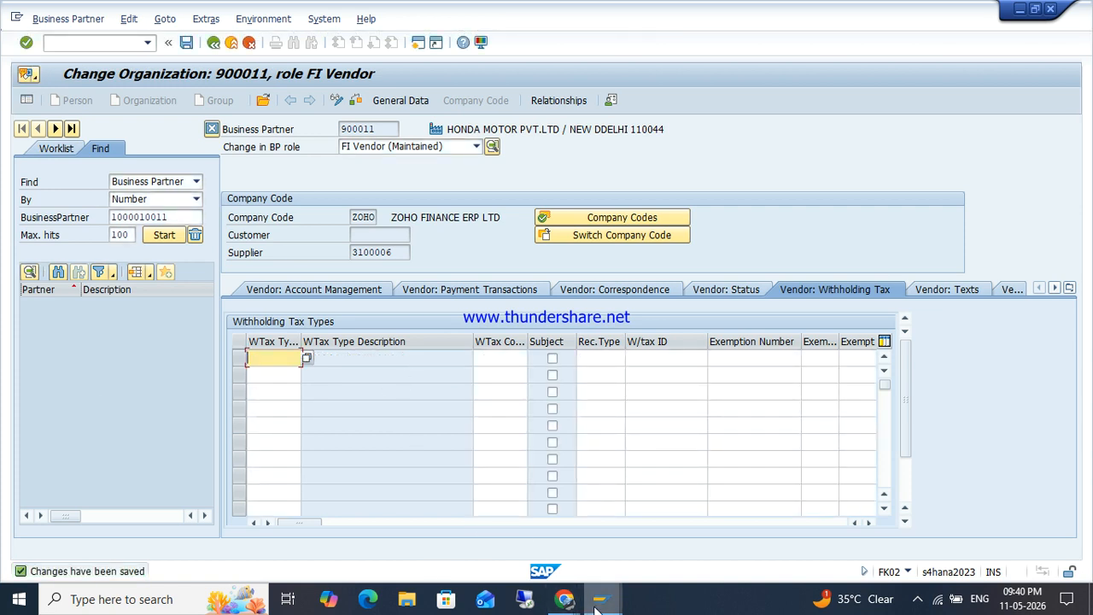
Switch to the Display IMG session and open Define Groupings and Assign Number Ranges under SAP Business Partner's basic settings.
mouse_move(598, 608)
click(480, 526)
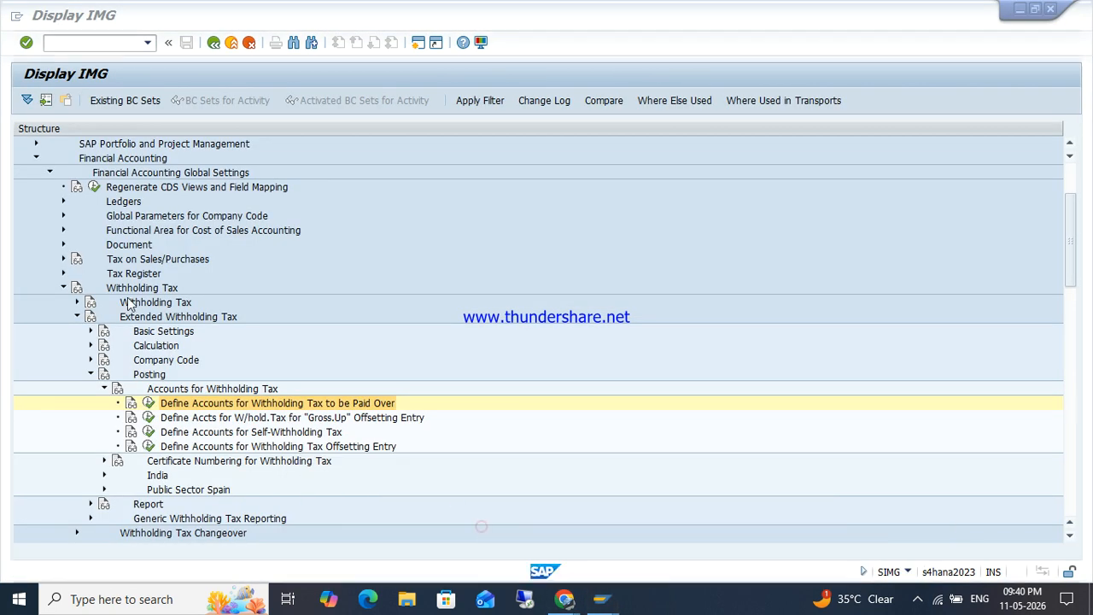
click(62, 287)
scroll(61, 295, up, 3)
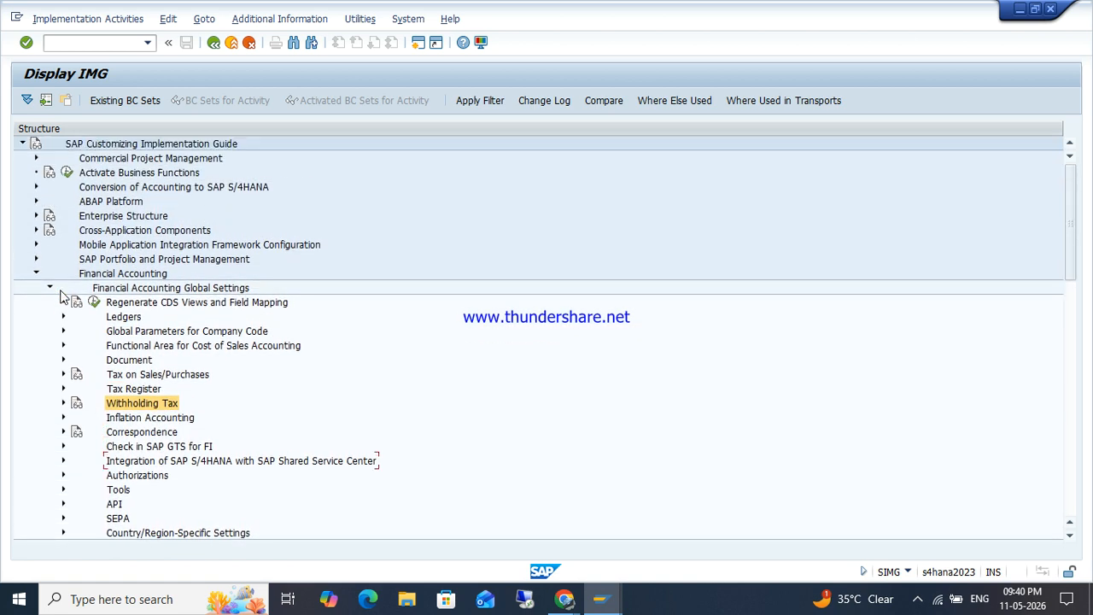
click(36, 231)
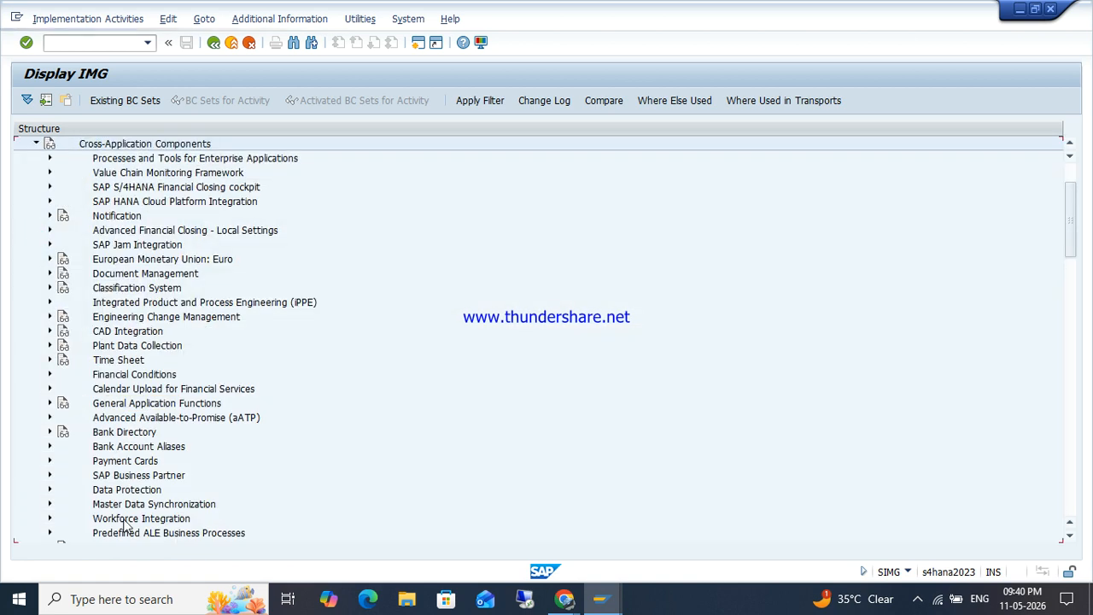
click(49, 475)
click(62, 434)
click(76, 446)
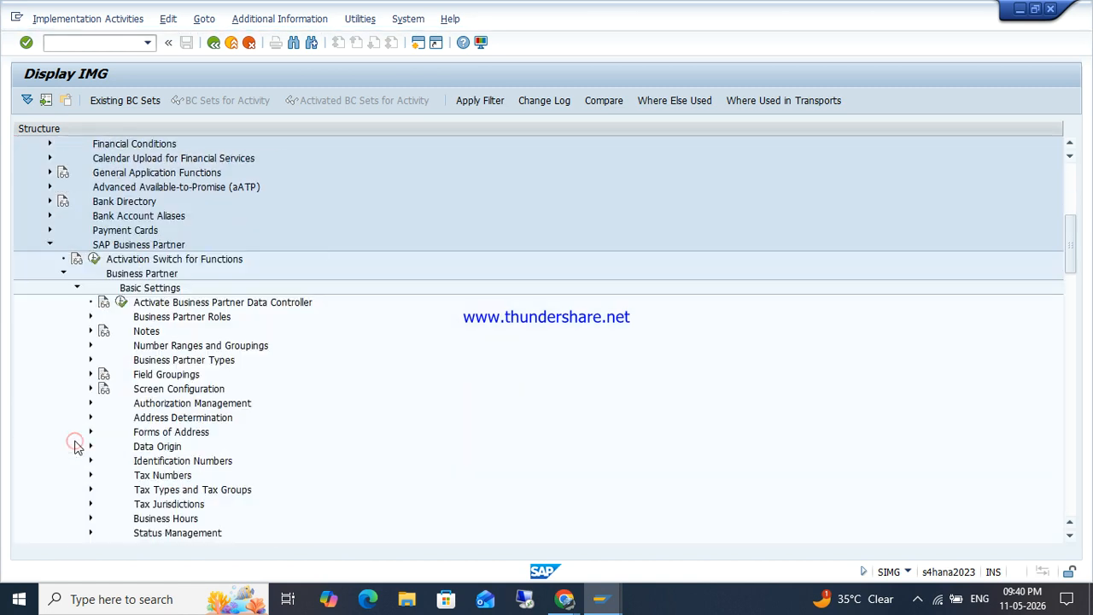
click(91, 346)
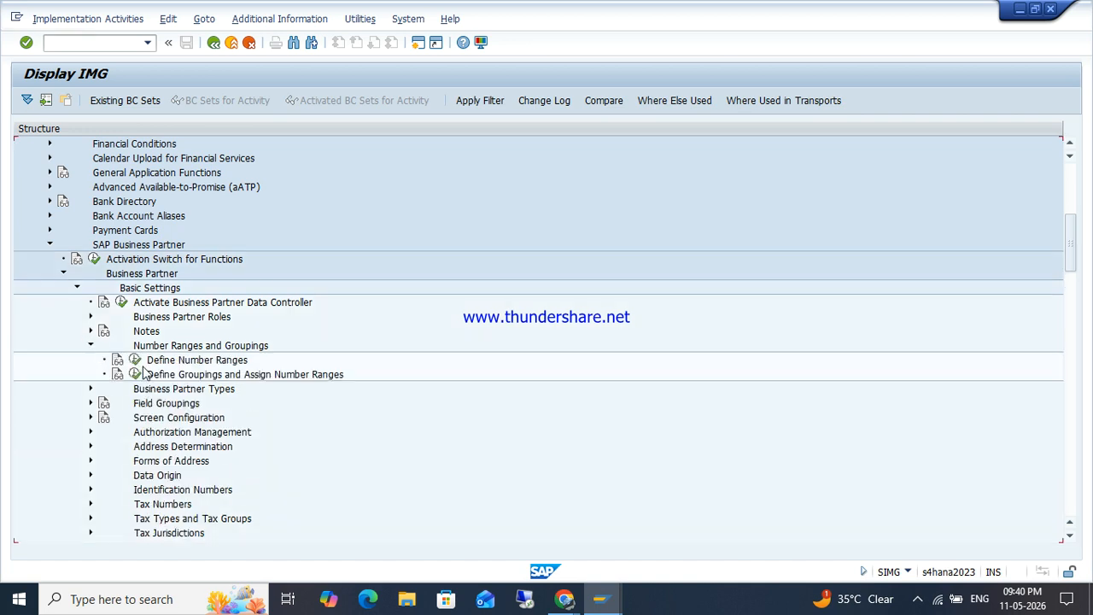
click(134, 374)
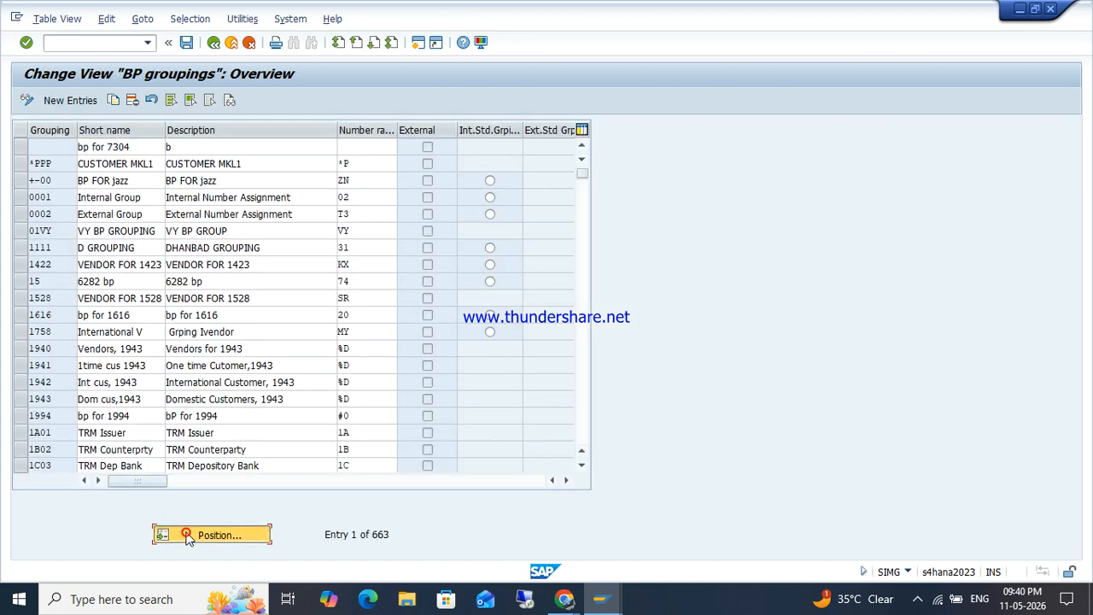
Look up the number range of grouping ZOHO in the BP groupings overview, and return to the IMG.
click(188, 535)
text(ZOHO)
key(Return)
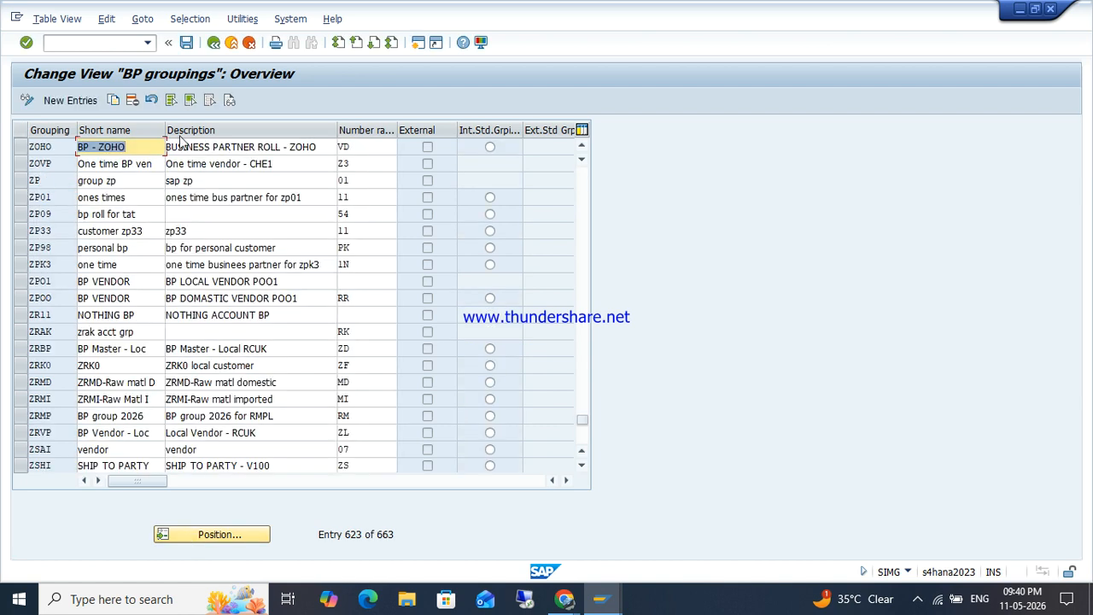
click(213, 42)
Open the business partner number range intervals, examine interval VD, and return to the IMG.
click(135, 360)
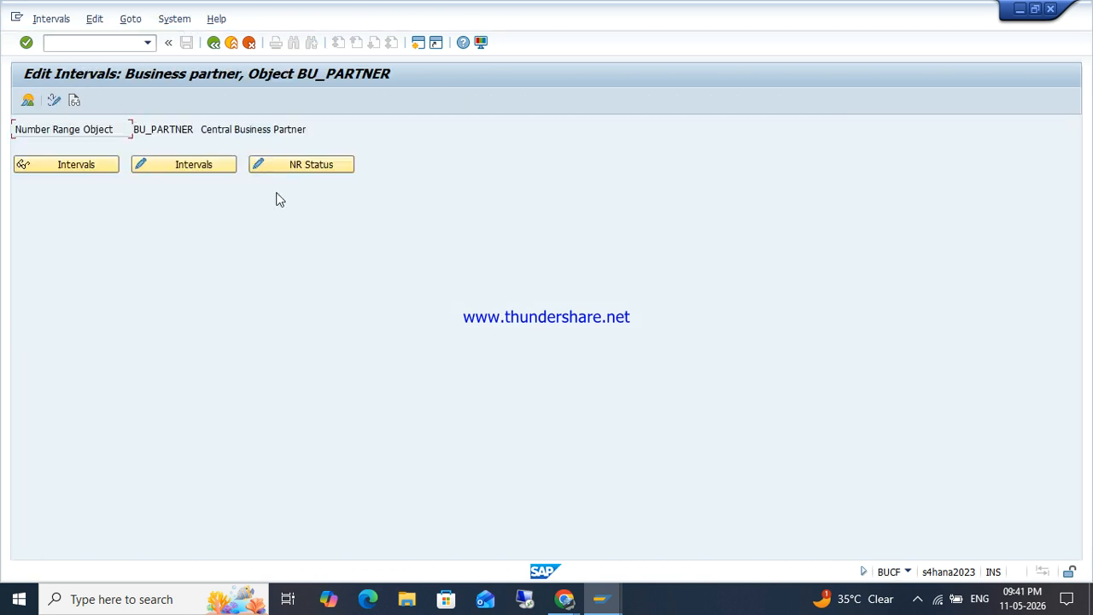
click(181, 166)
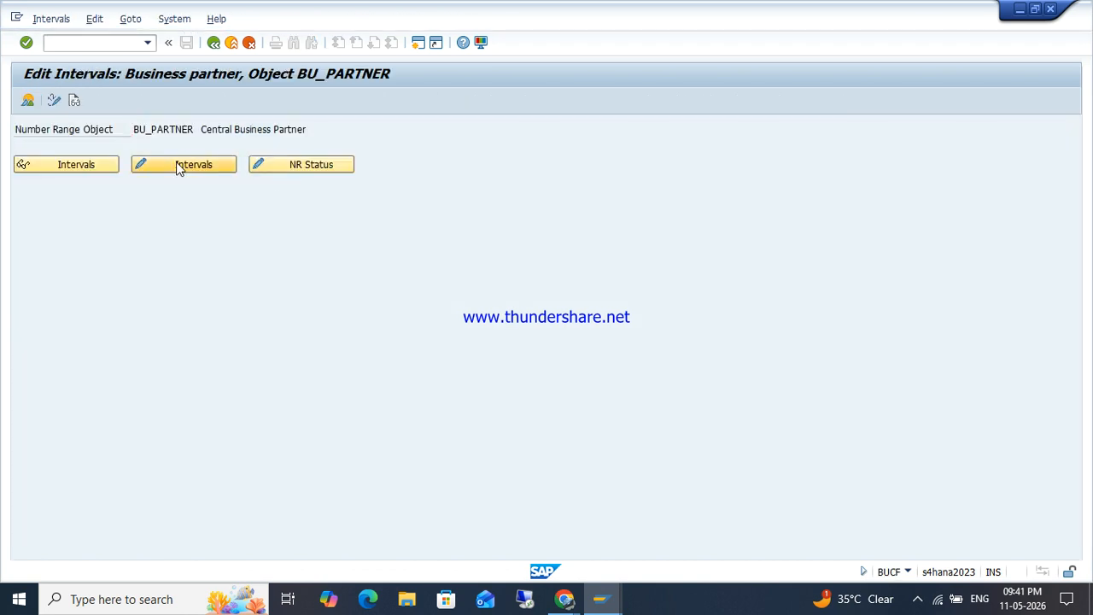
scroll(201, 257, down, 20)
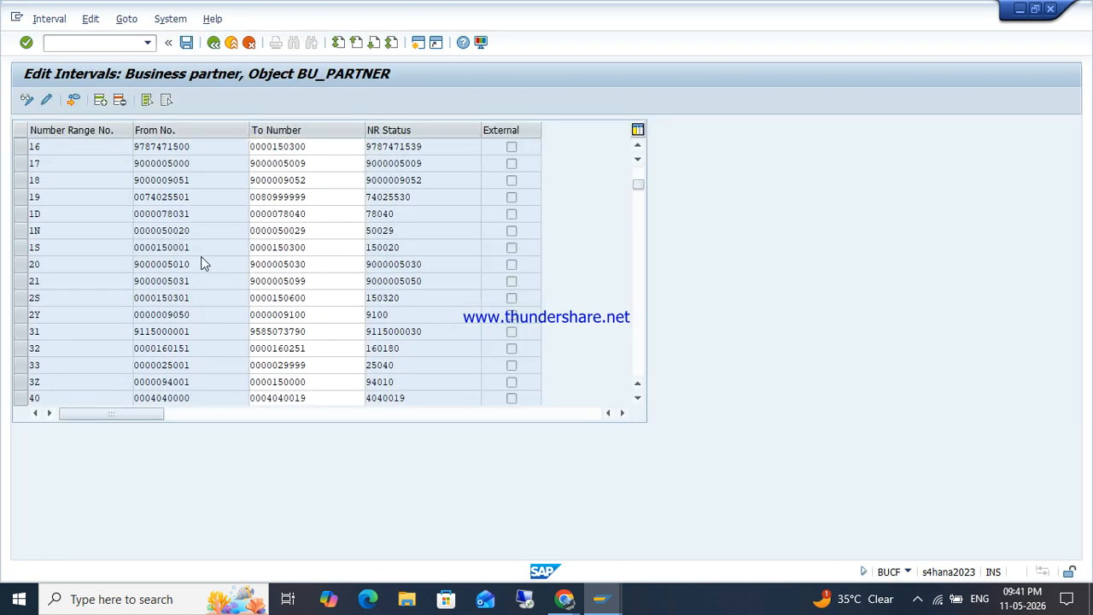
scroll(201, 264, down, 20)
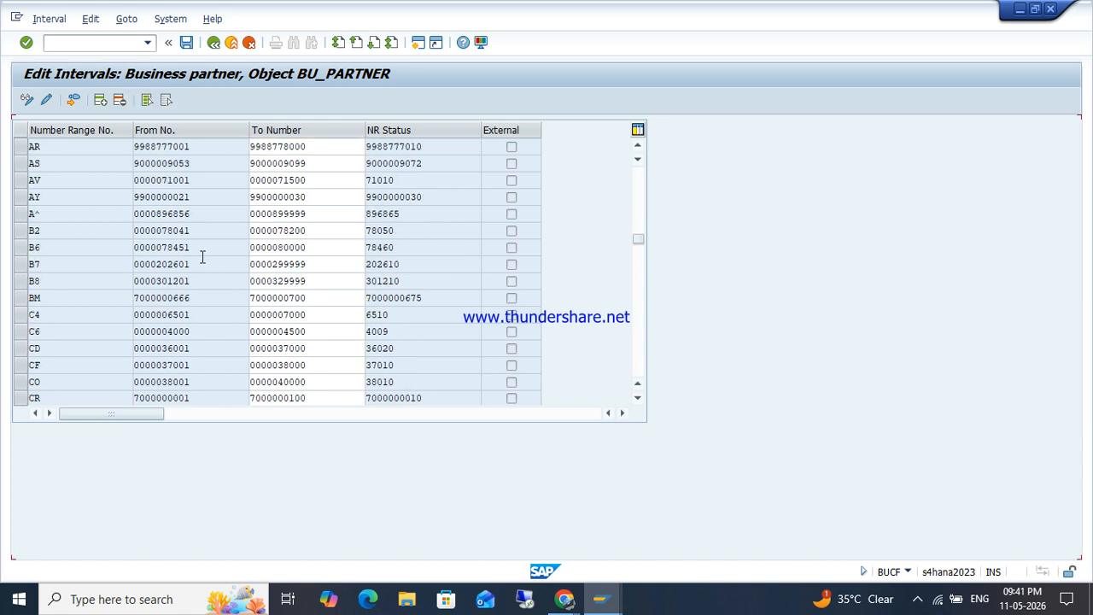
scroll(200, 256, down, 20)
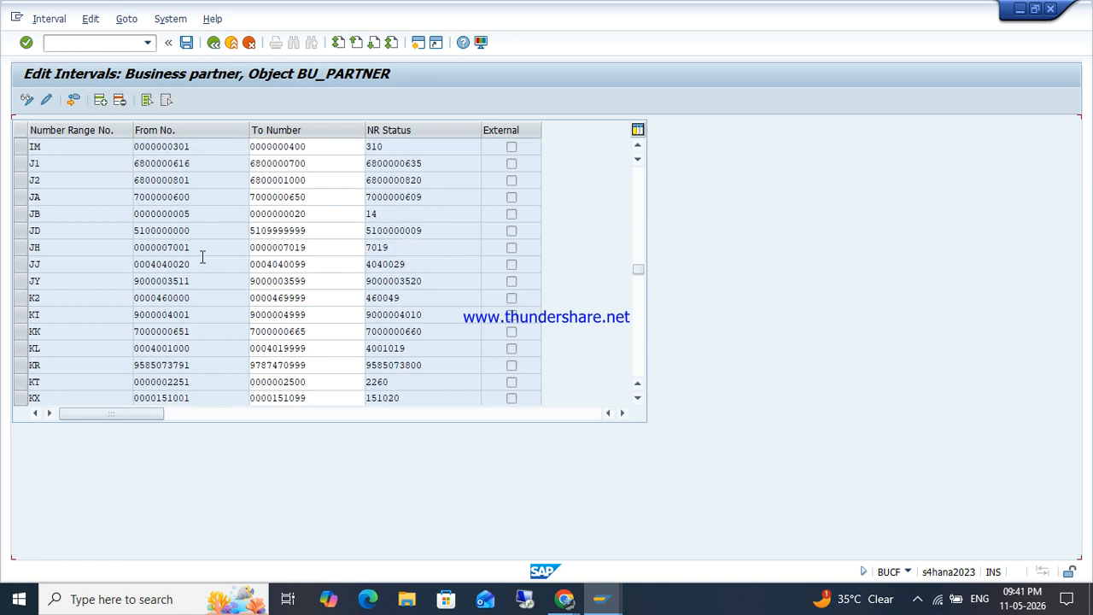
scroll(203, 257, down, 20)
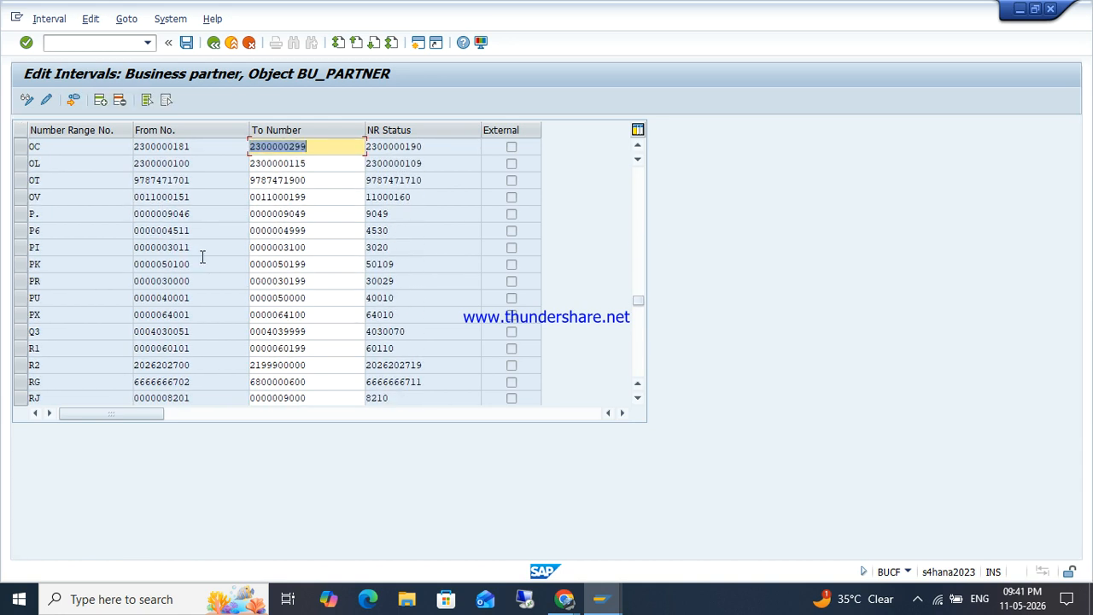
scroll(203, 257, down, 15)
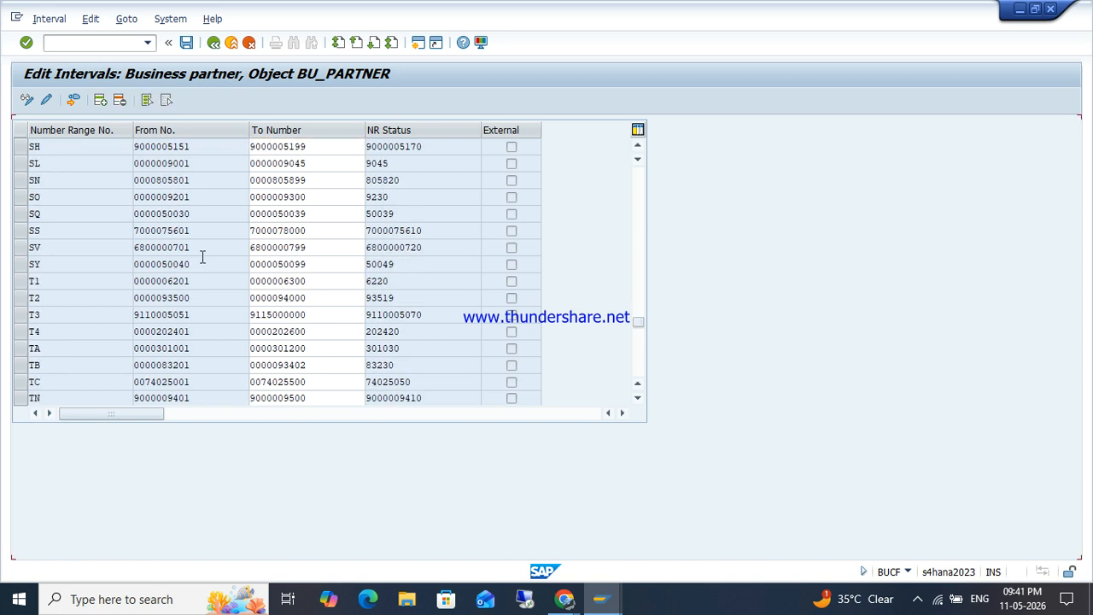
scroll(203, 257, down, 12)
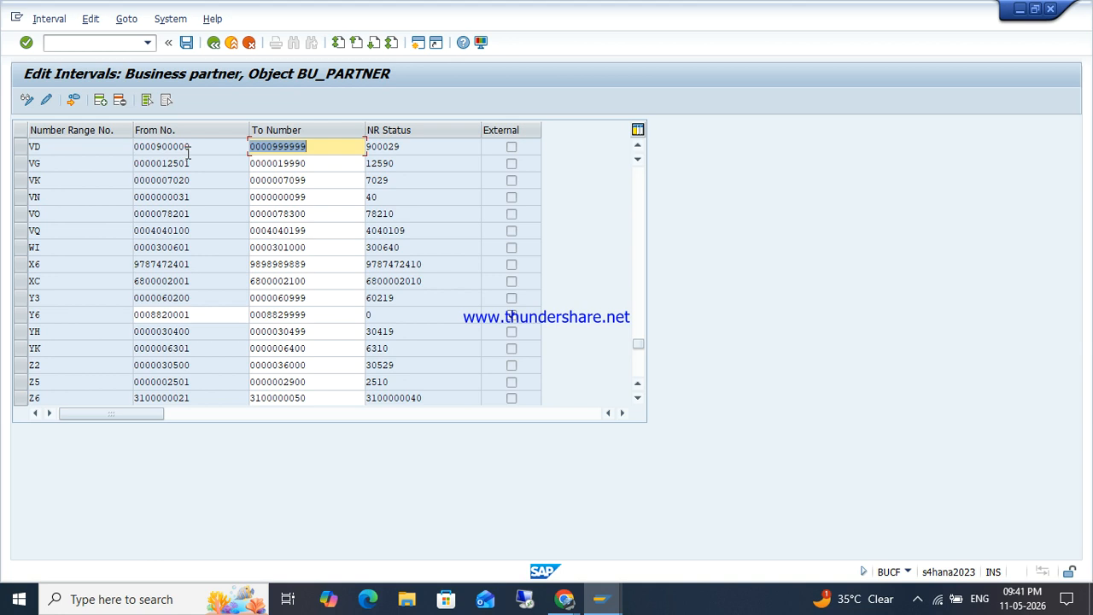
click(214, 43)
click(214, 43)
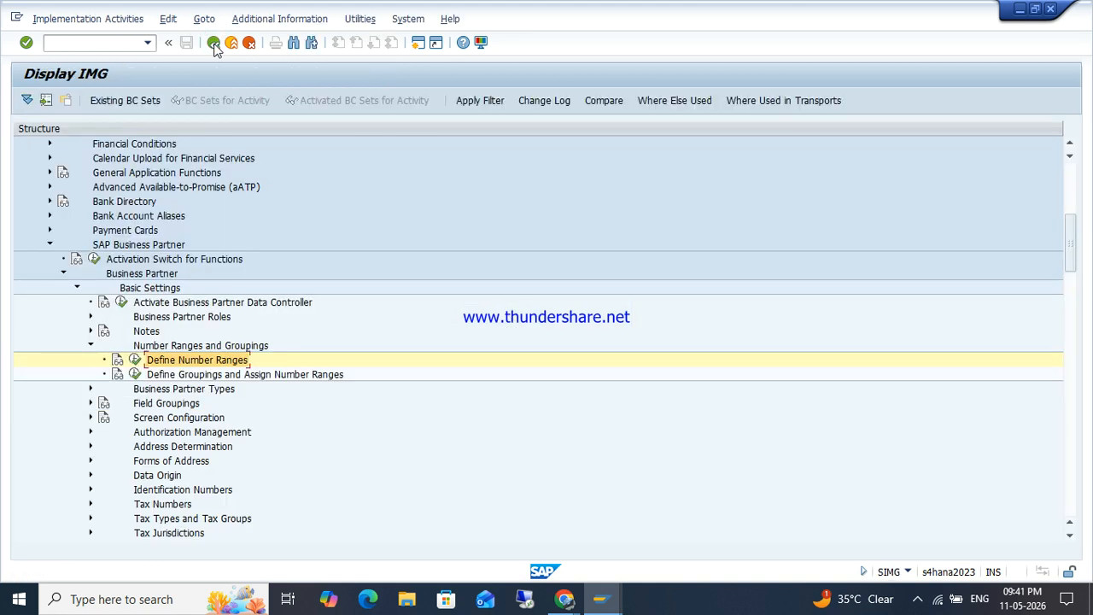
Collapse the SAP Business Partner, Cross-Application Components and Financial Accounting Global Settings nodes in the IMG structure.
click(48, 245)
scroll(49, 248, up, 3)
scroll(49, 248, up, 5)
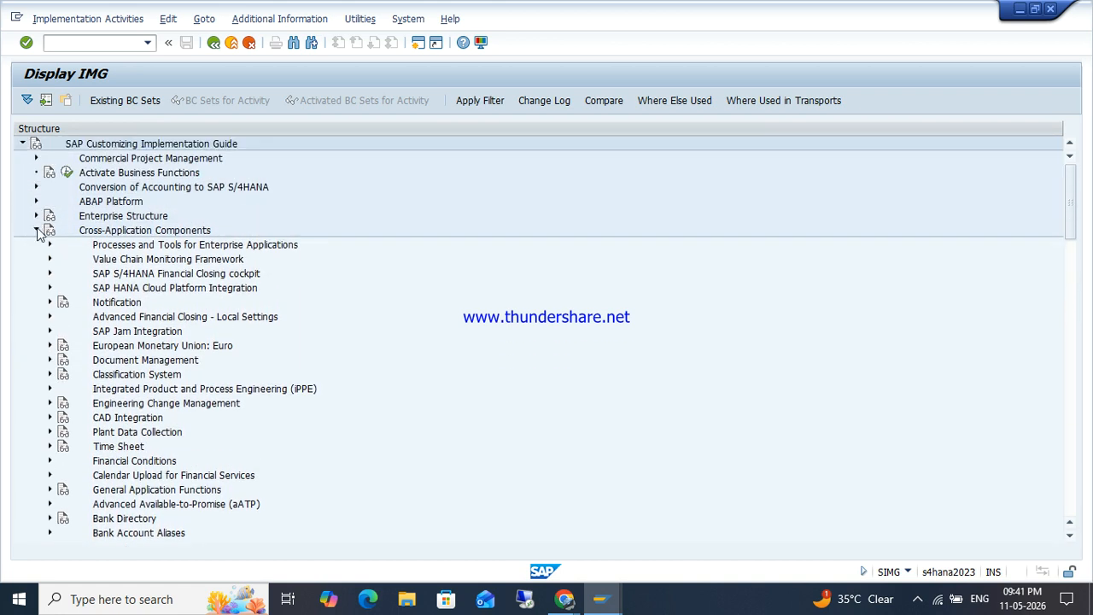
click(36, 231)
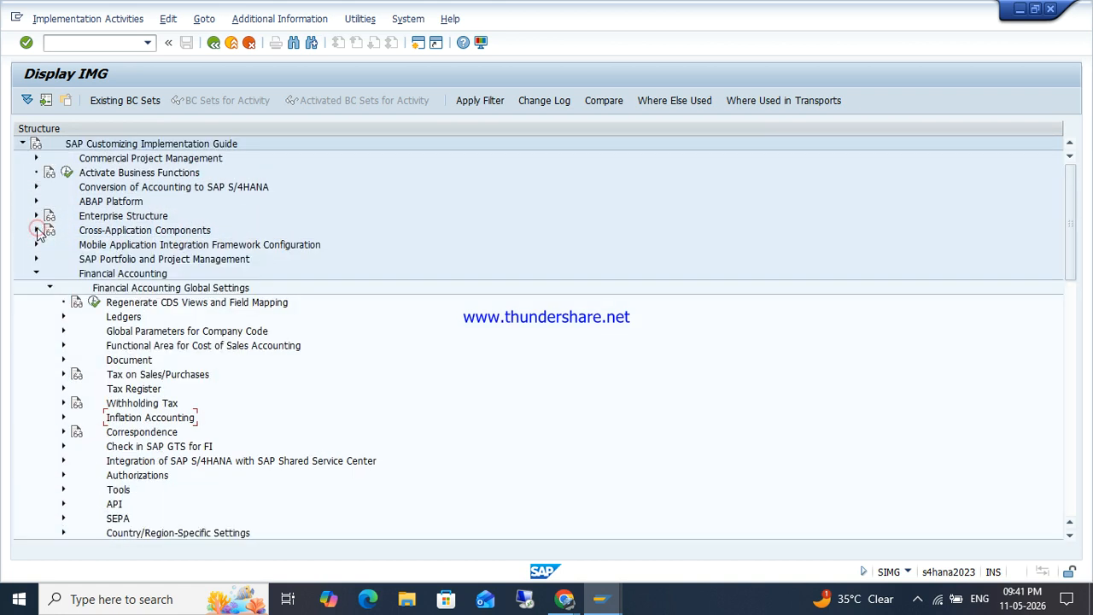
click(49, 291)
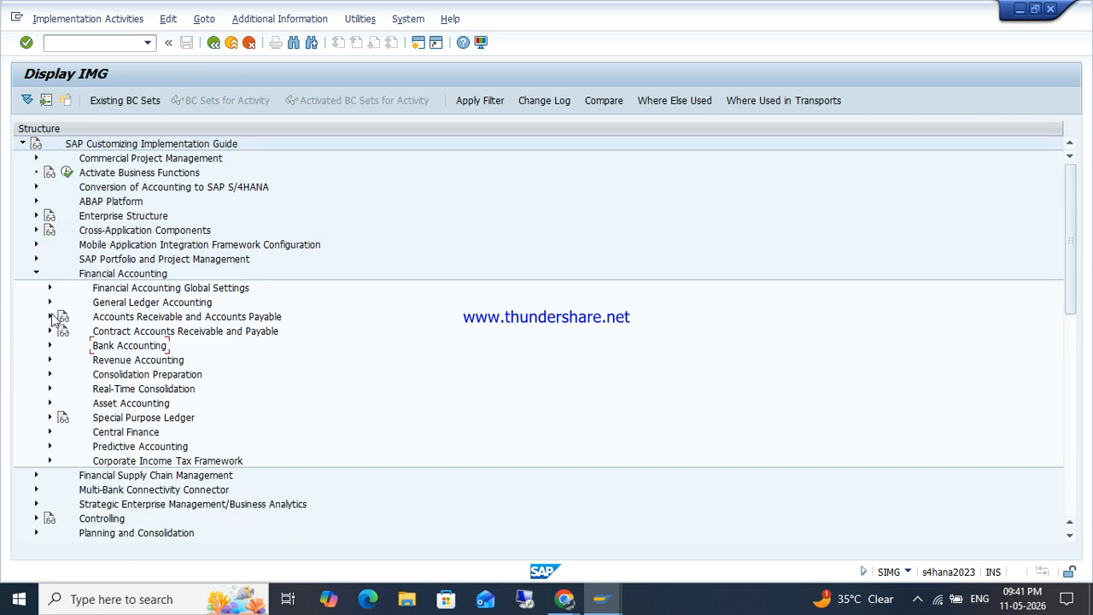
Open Assign Number Ranges to Vendor Account Groups in the preparations for creating supplier master data.
click(50, 316)
click(62, 345)
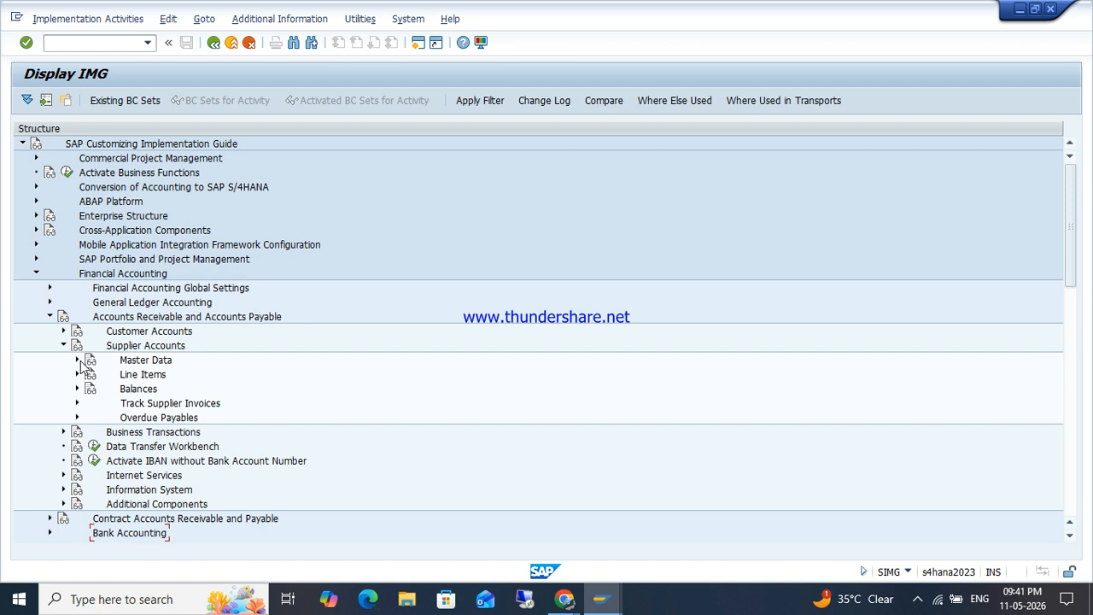
click(77, 360)
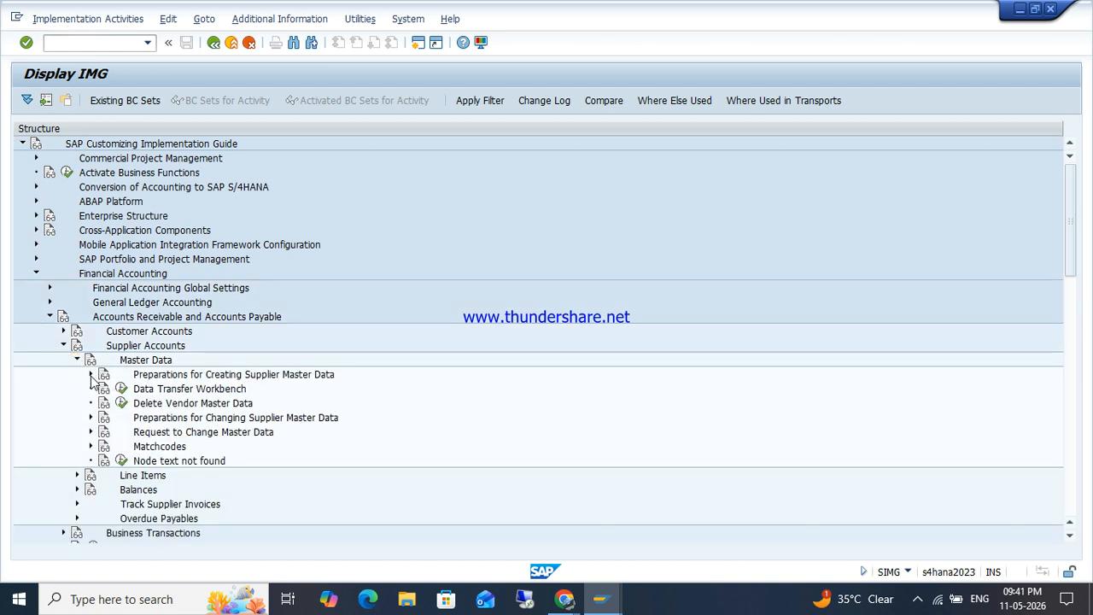
click(90, 374)
click(135, 461)
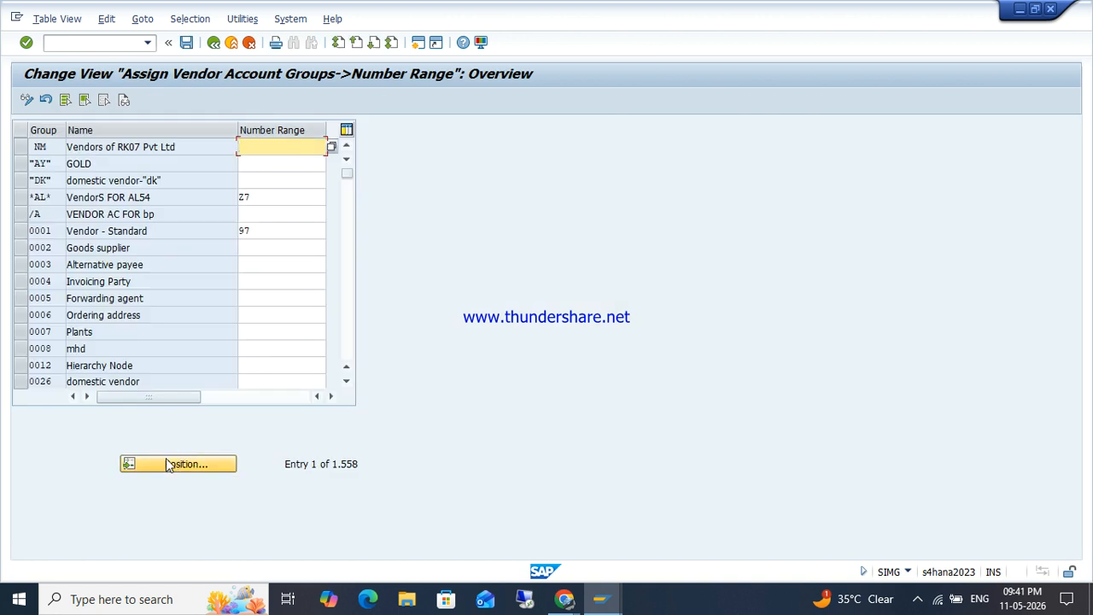
Look up the number range assignment of vendor account group ZOHO, and return to the IMG.
click(167, 459)
text(ZOF)
key(BackSpace)
text(HO)
key(Return)
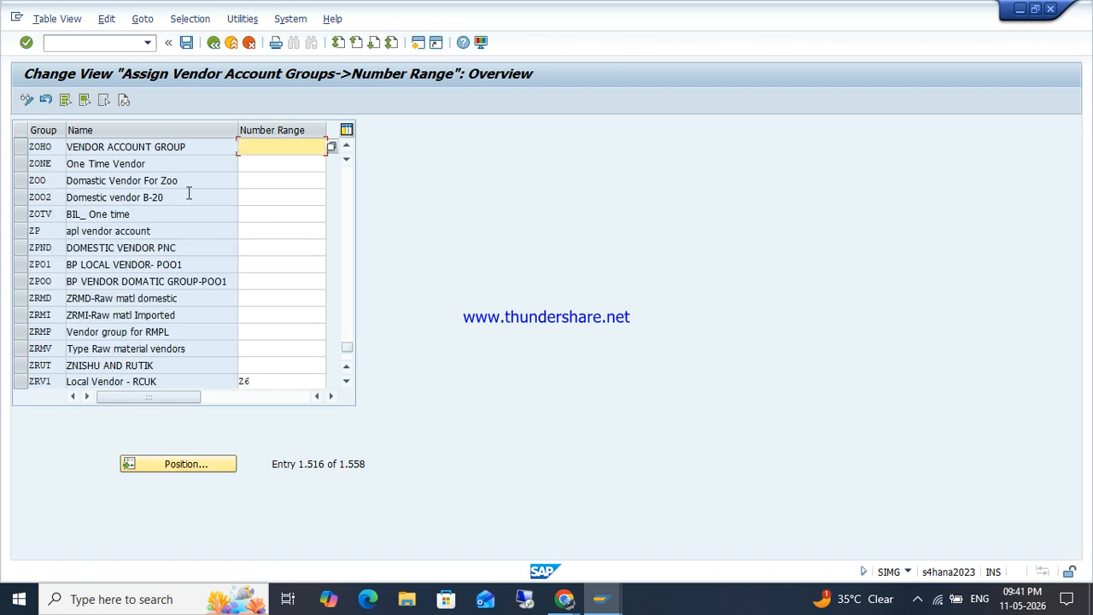
click(274, 157)
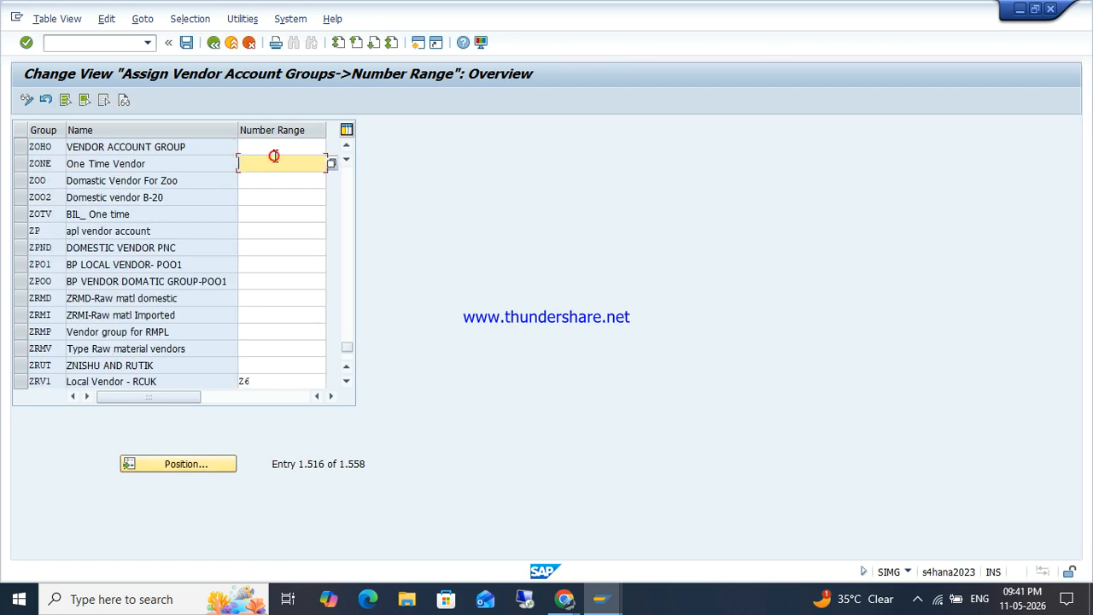
click(214, 44)
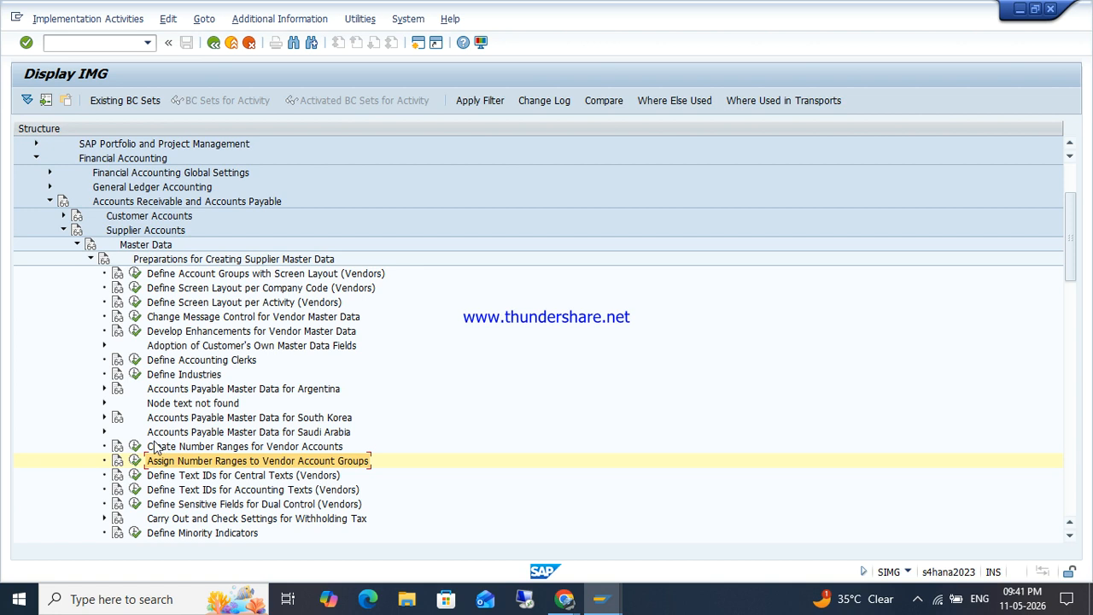
Open the number range intervals for vendor accounts, find interval Z1, and return to the IMG.
click(134, 446)
click(183, 167)
scroll(194, 297, down, 10)
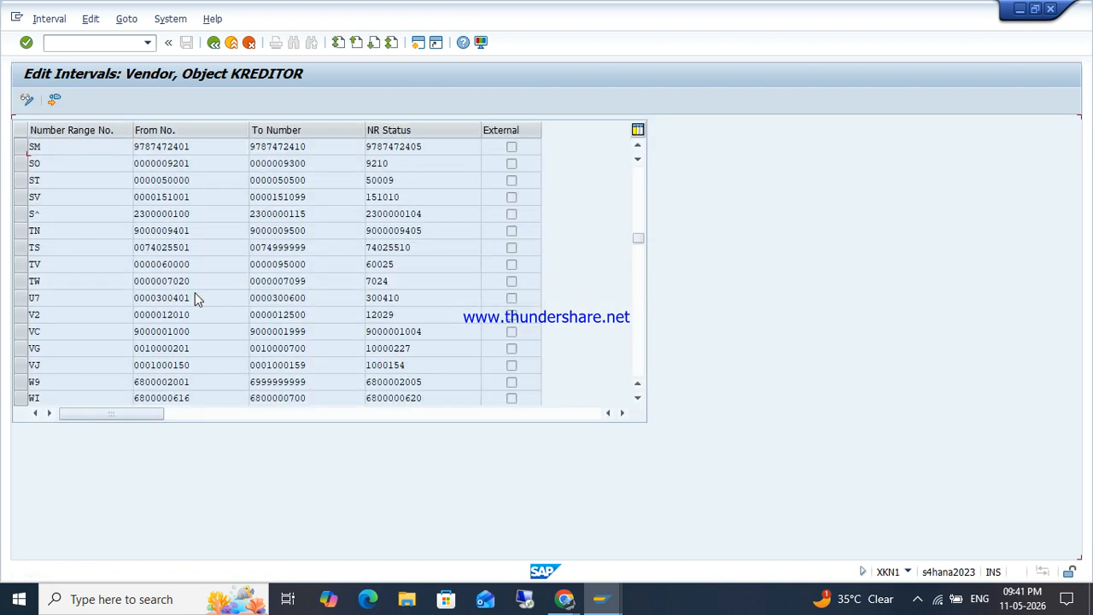
scroll(195, 297, down, 4)
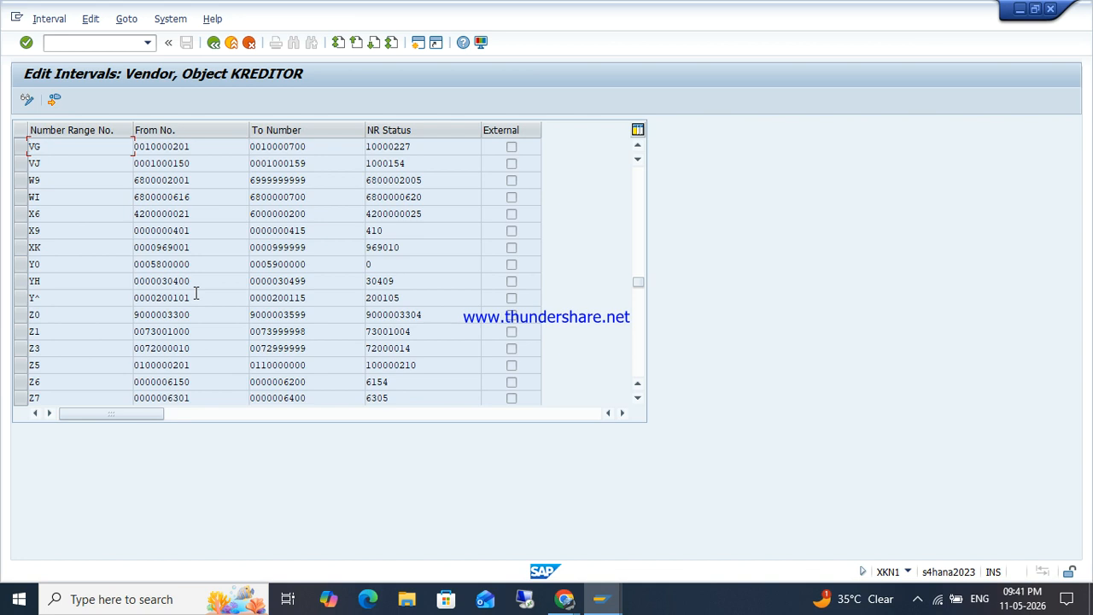
drag(78, 329, 28, 337)
click(214, 42)
click(214, 45)
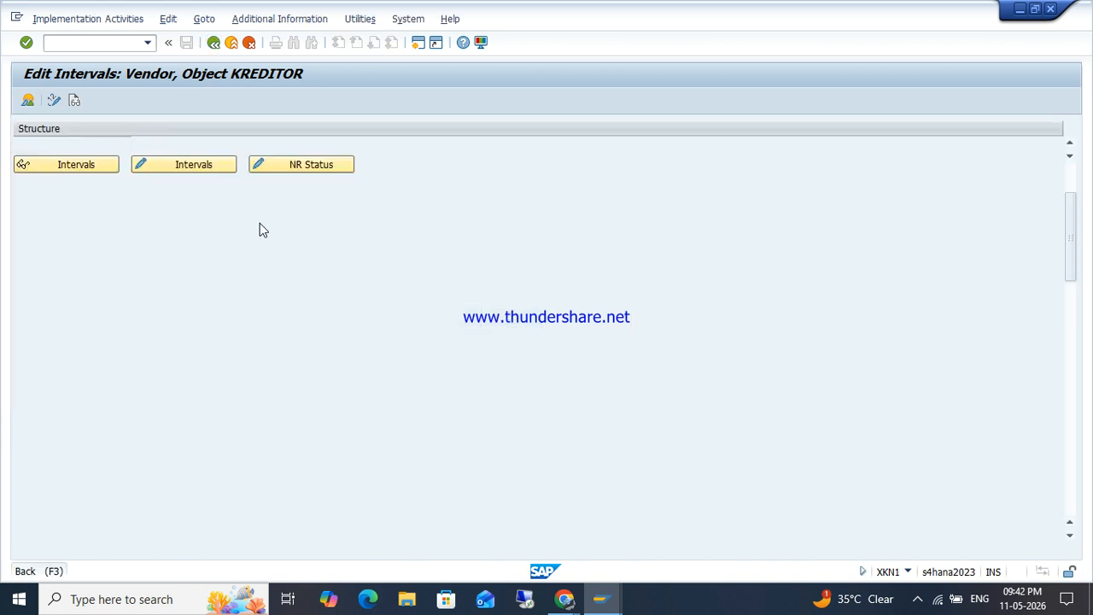
Assign number range Z1 to vendor account group ZOHO, save the assignment, and return to the IMG.
click(134, 461)
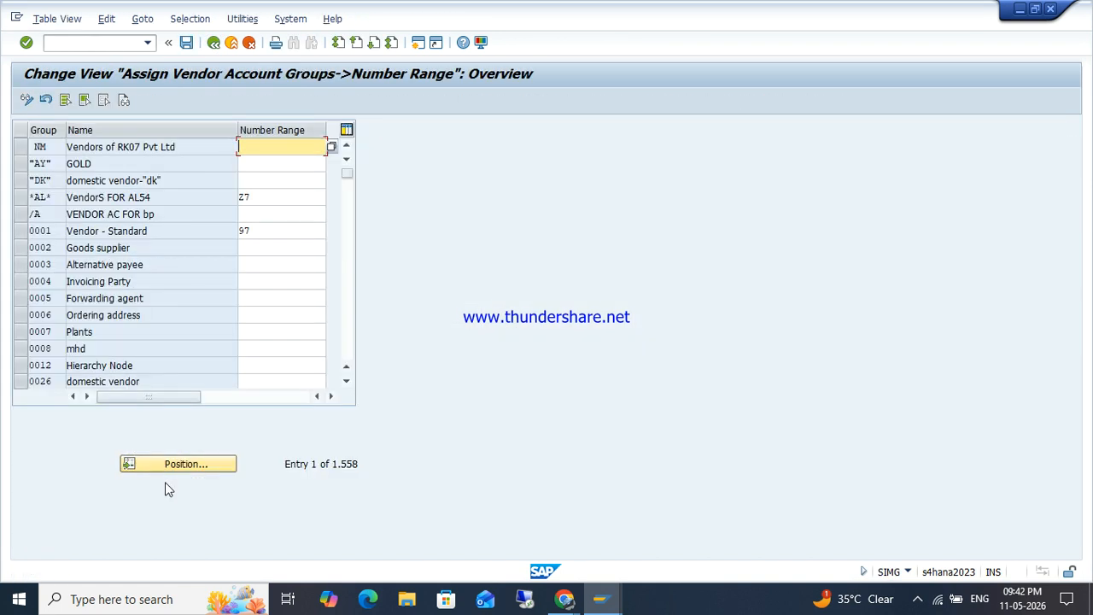
click(166, 463)
text(ZO)
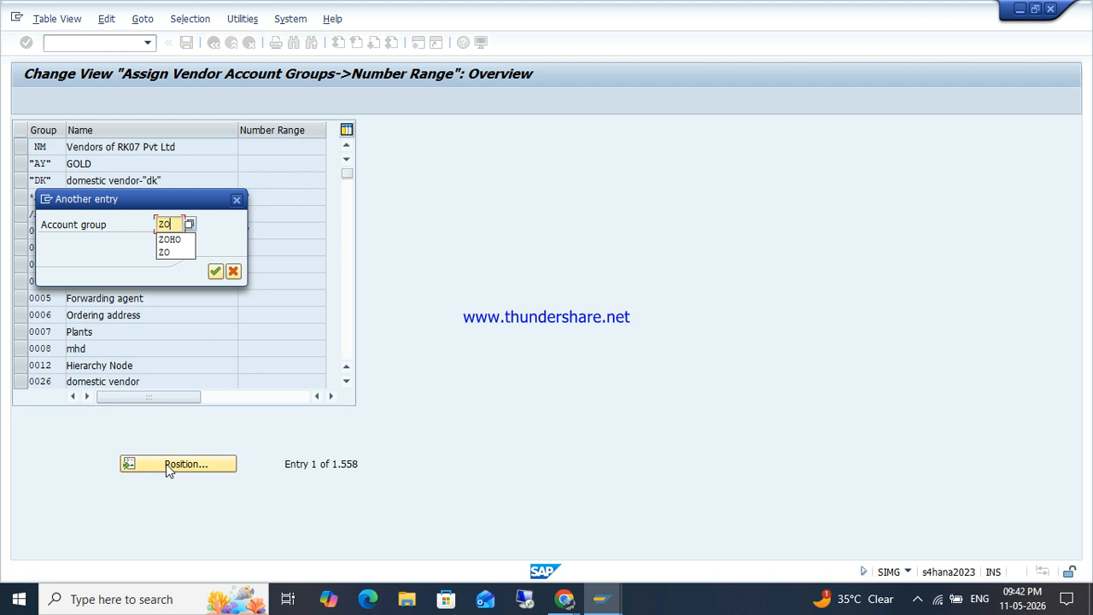
text(HO)
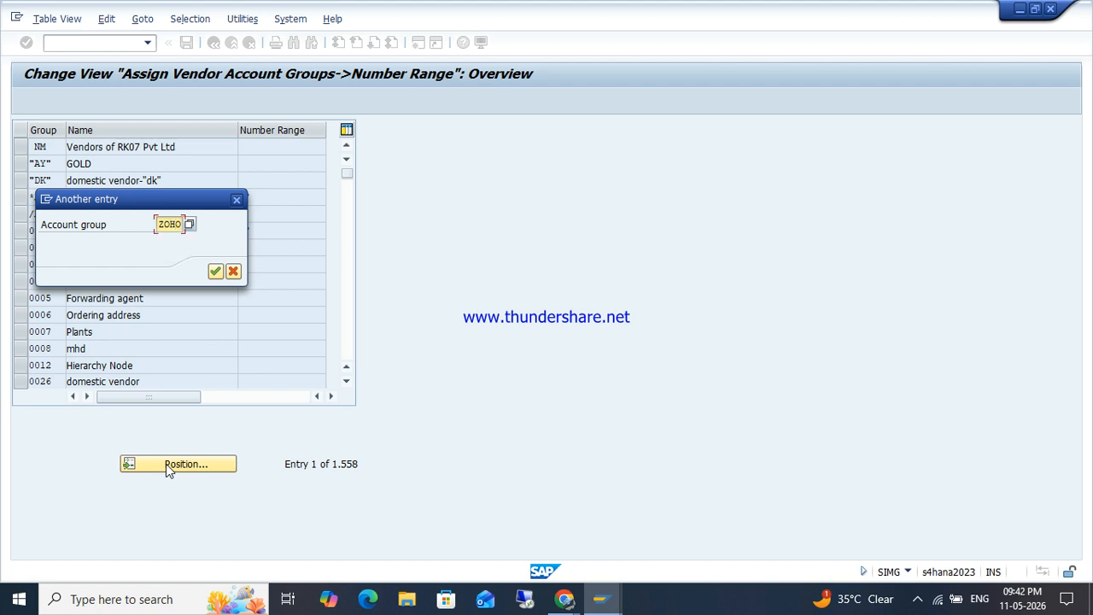
key(Return)
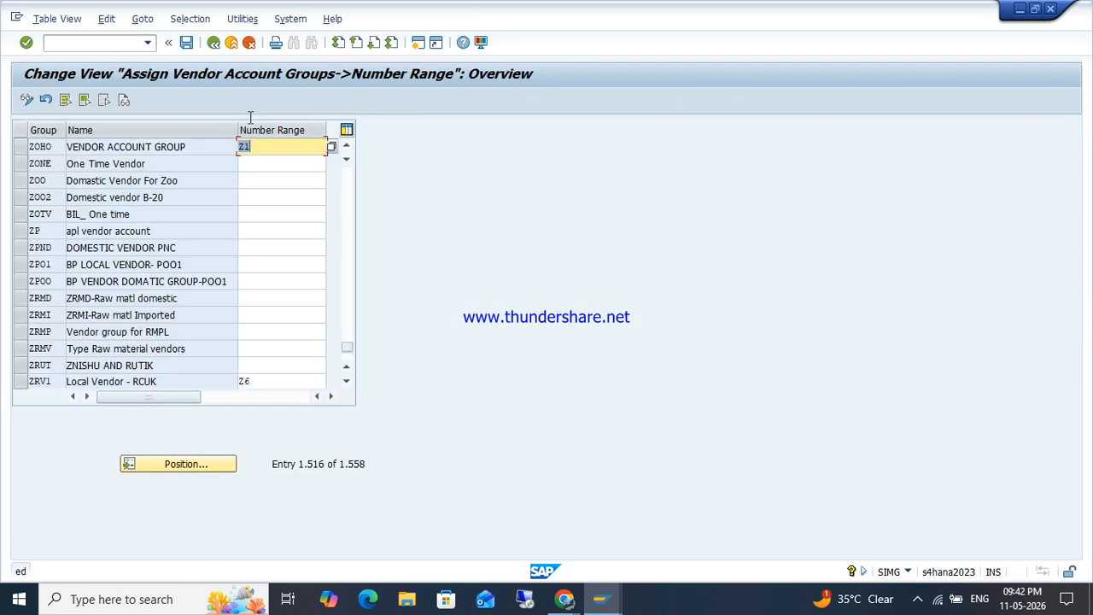
click(213, 43)
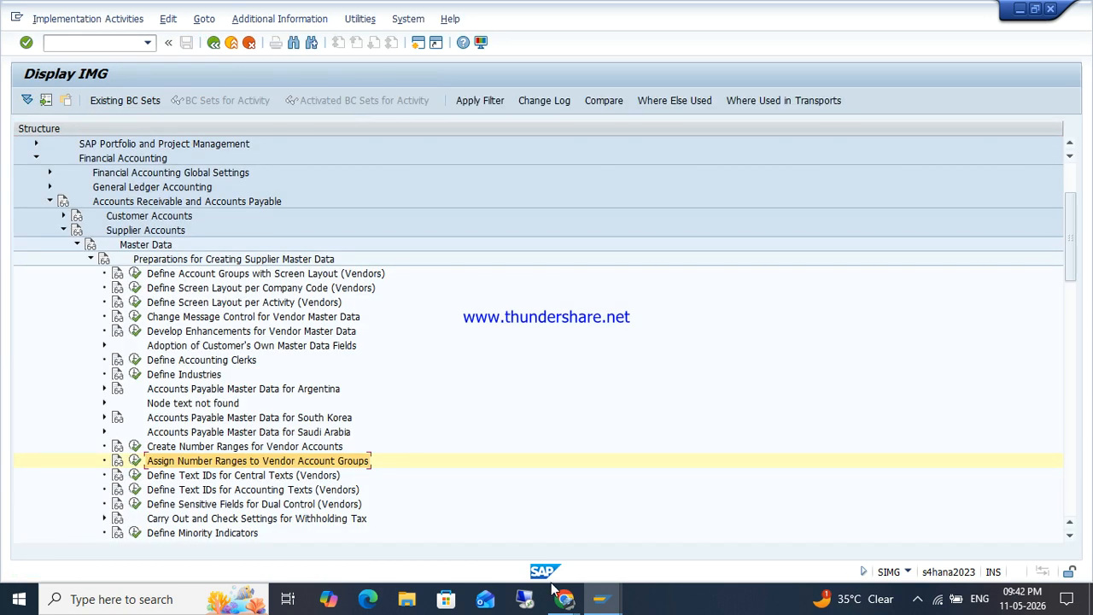
Switch to the session showing the Honda Motor business partner and reopen its supplier data with transaction FK02.
mouse_move(600, 599)
click(632, 534)
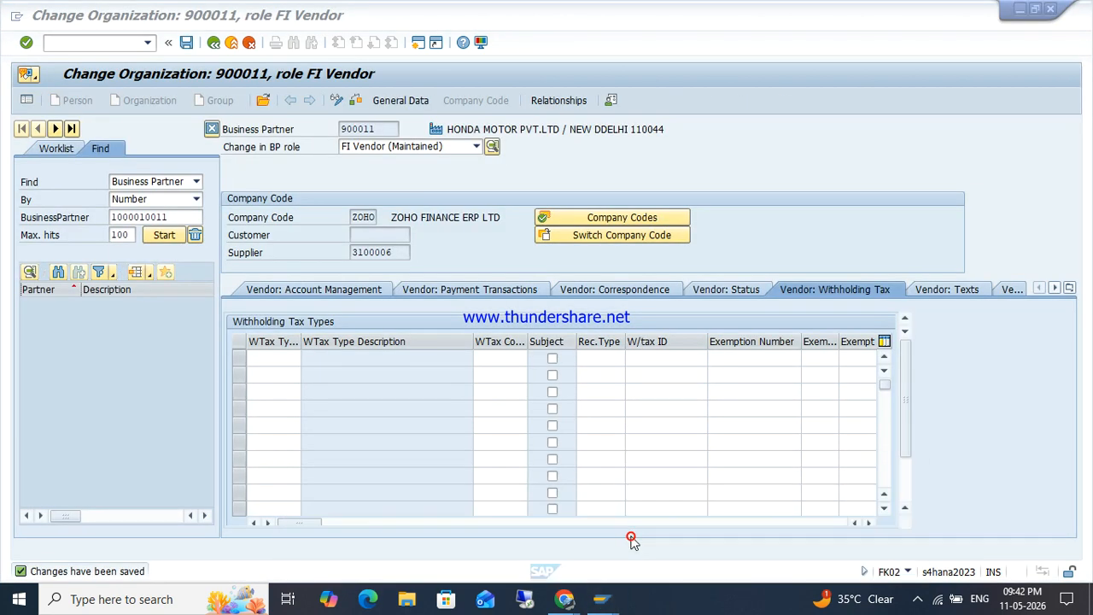
click(99, 41)
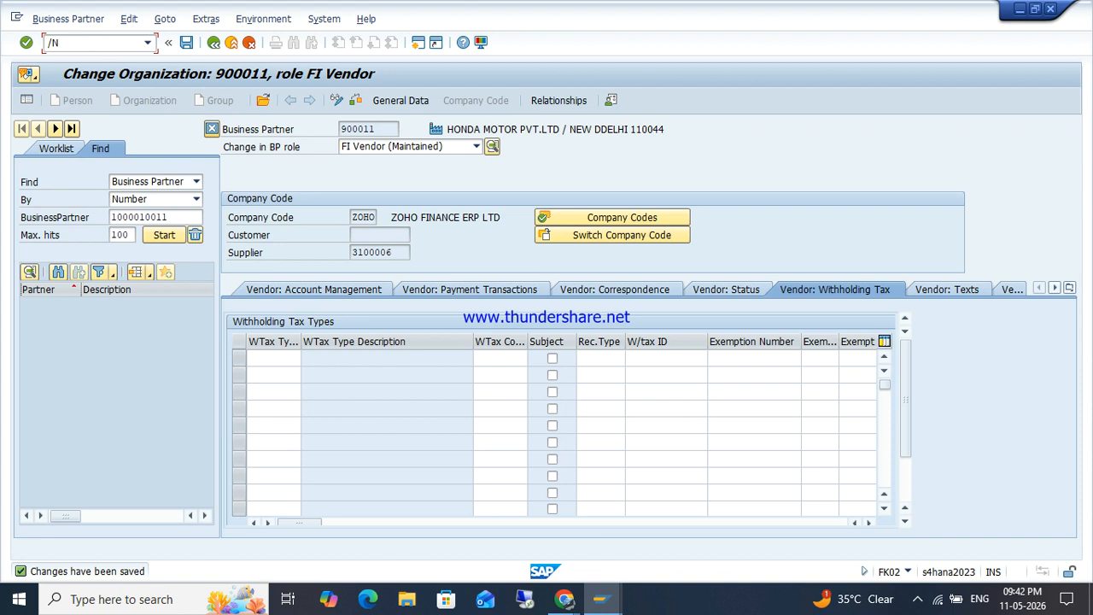
text(/NFK02)
key(Return)
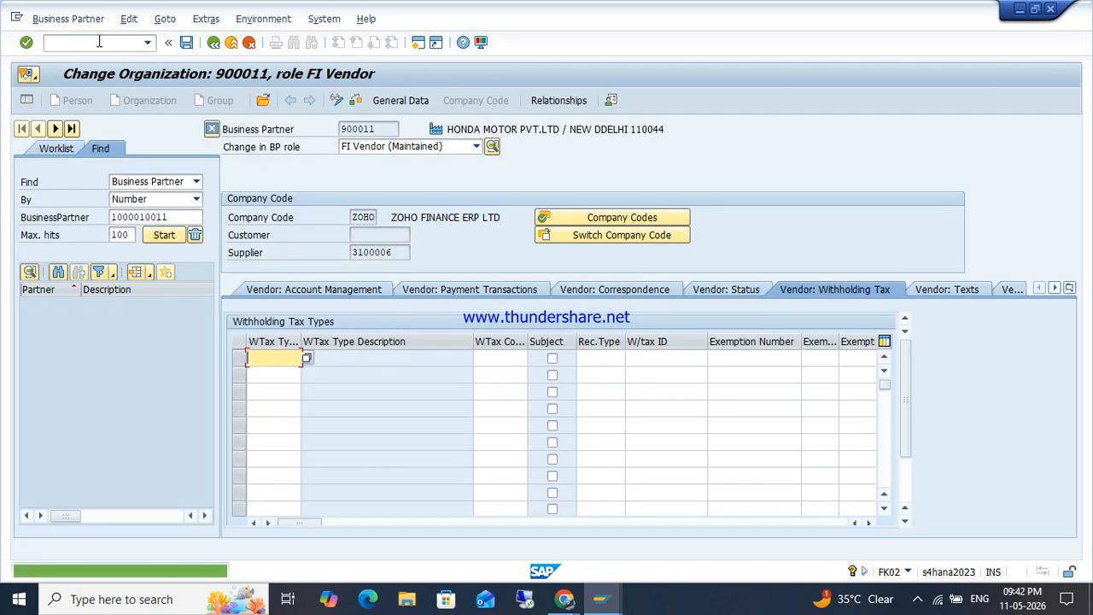
Enter withholding tax type Z3 with tax code Z5 and type Z4 with tax code Z6 for the Honda Motor supplier.
text(Z3)
key(Down)
text(Z)
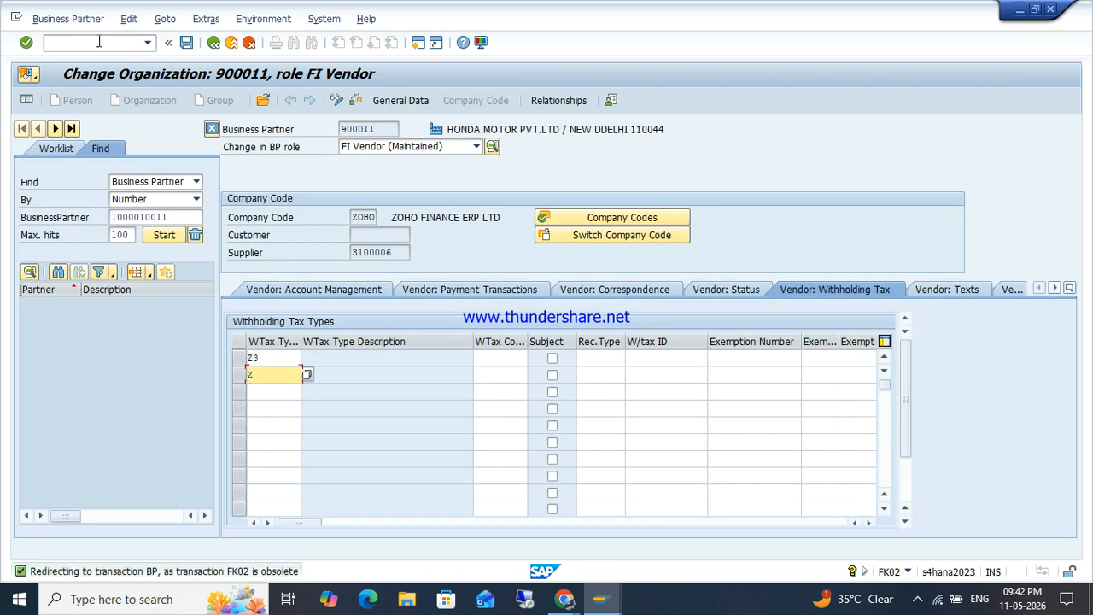
text(4)
key(Tab)
key(Up)
text(Z5)
key(Tab)
key(Down)
key(Left)
text(Z6)
key(Tab)
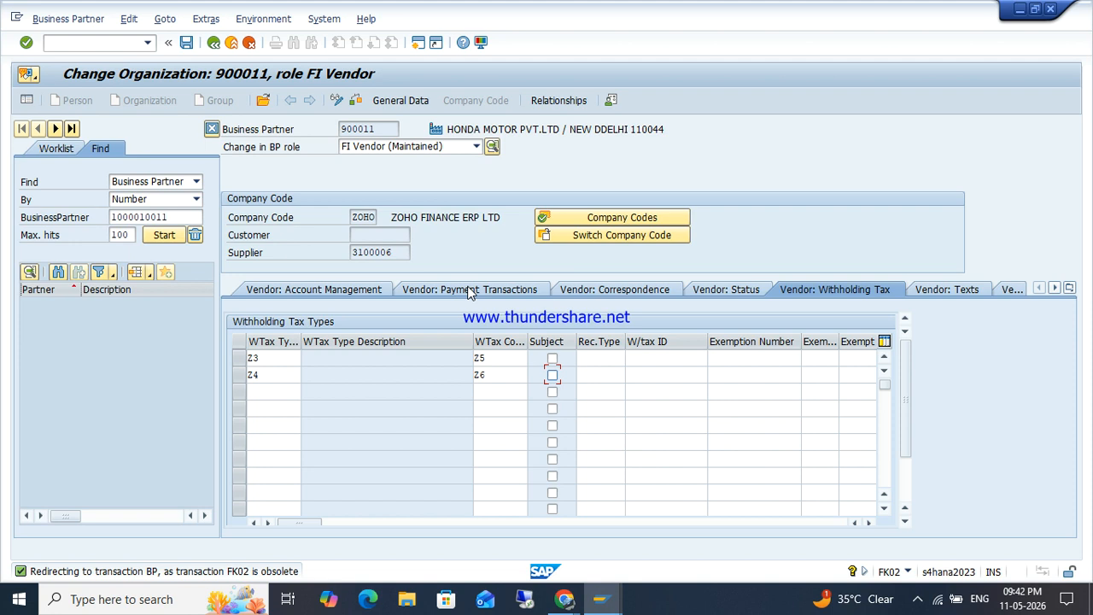
Mark both withholding tax types as subject, set recipient types CO for Z3 and OT for Z4, and save the supplier.
click(553, 358)
click(593, 358)
text(CO)
key(Down)
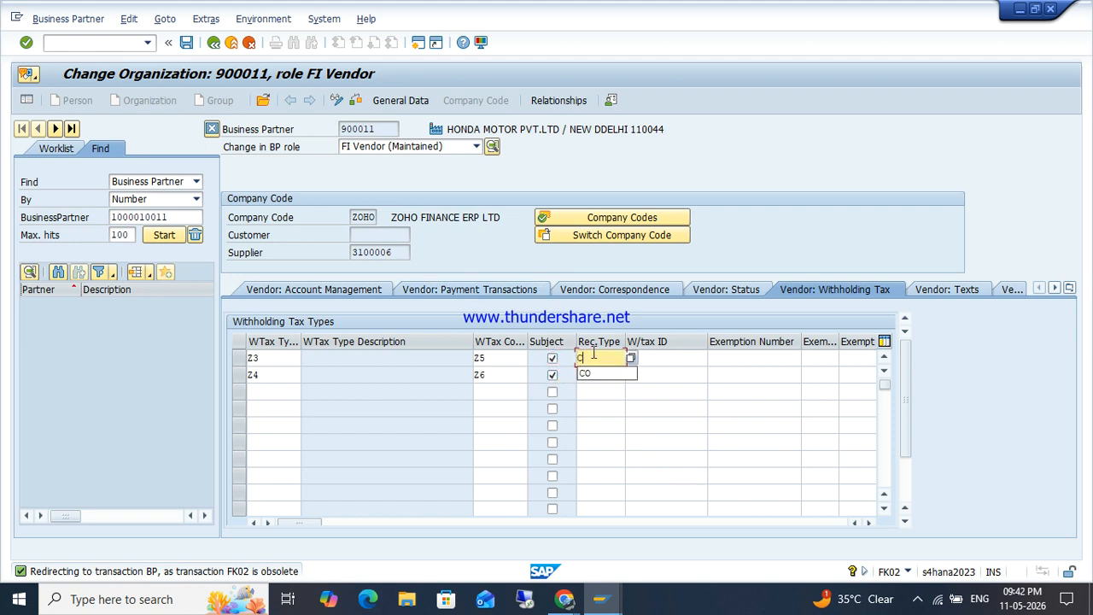
key(Return)
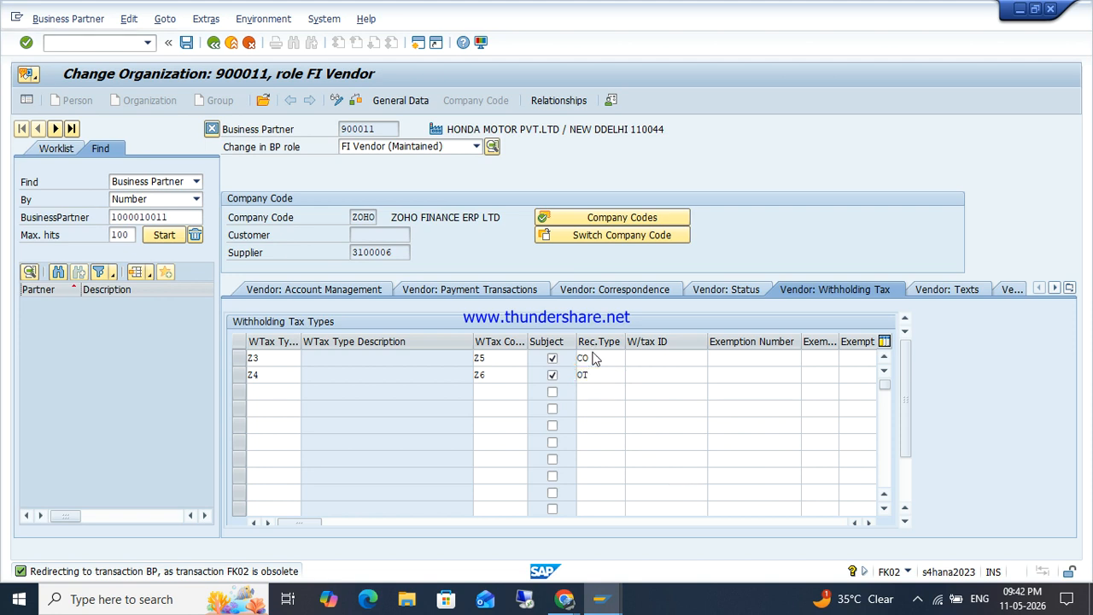
key(ctrl+s)
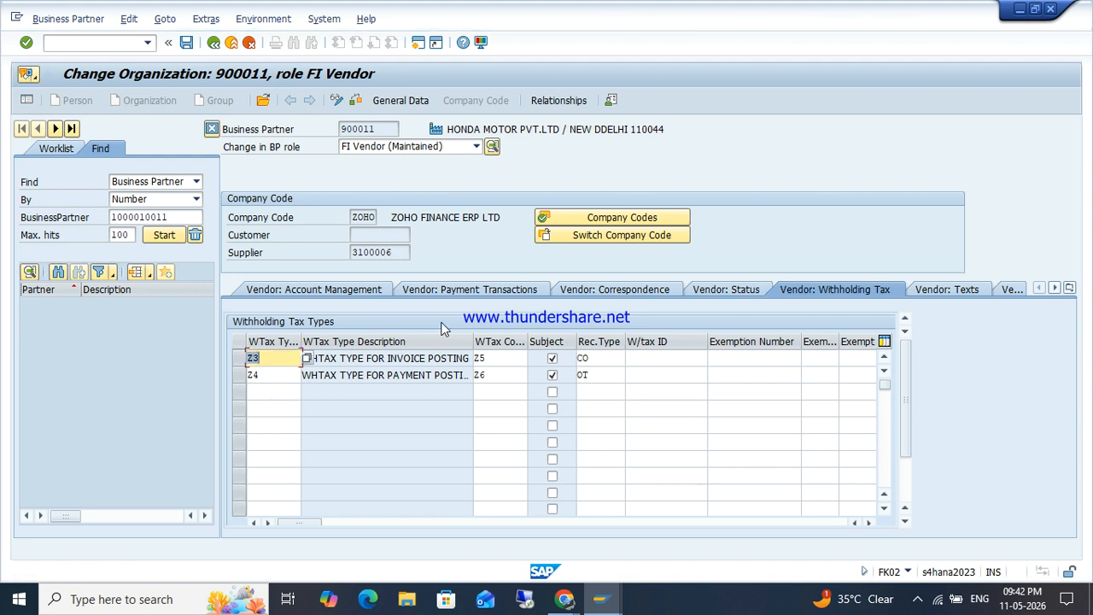
Start a vendor invoice with transaction FB60 and select HONDA MOTOR PVT.LTD as the supplier.
click(87, 41)
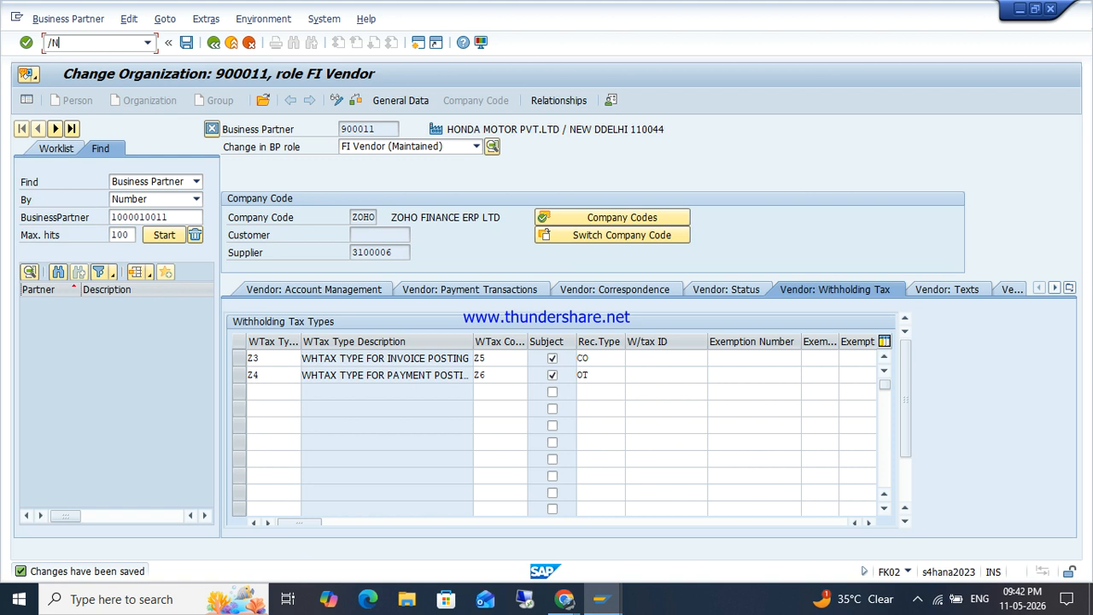
text(/NFB60)
key(Return)
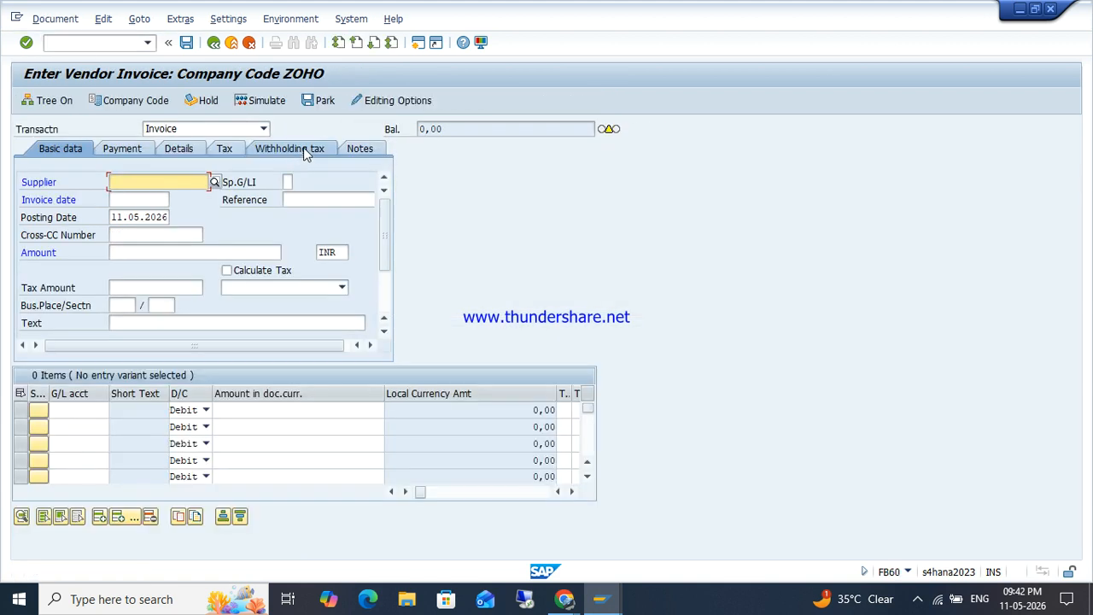
click(214, 184)
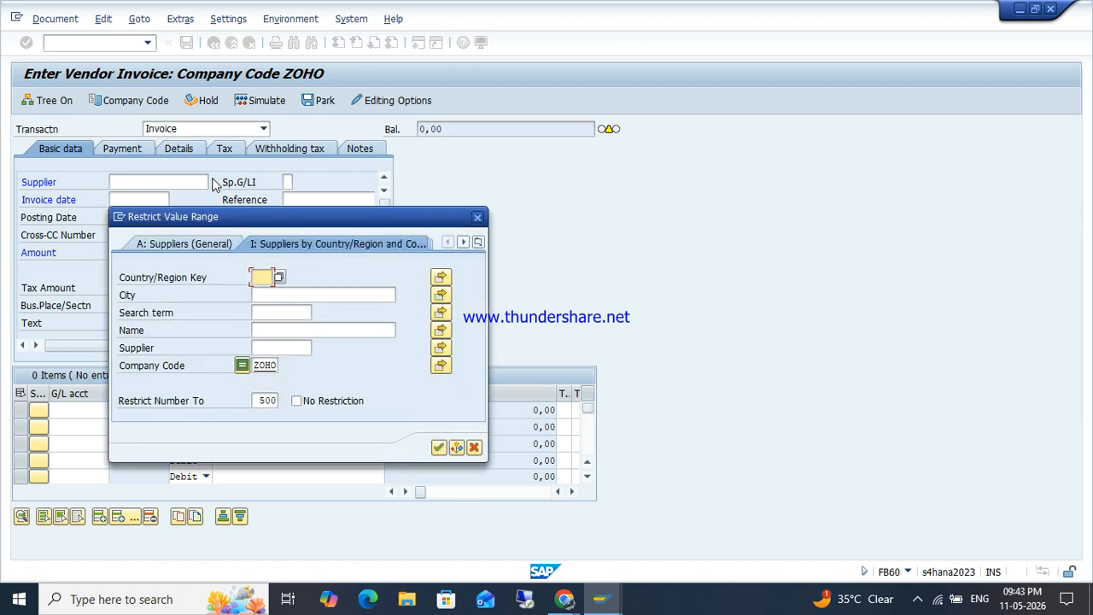
key(Return)
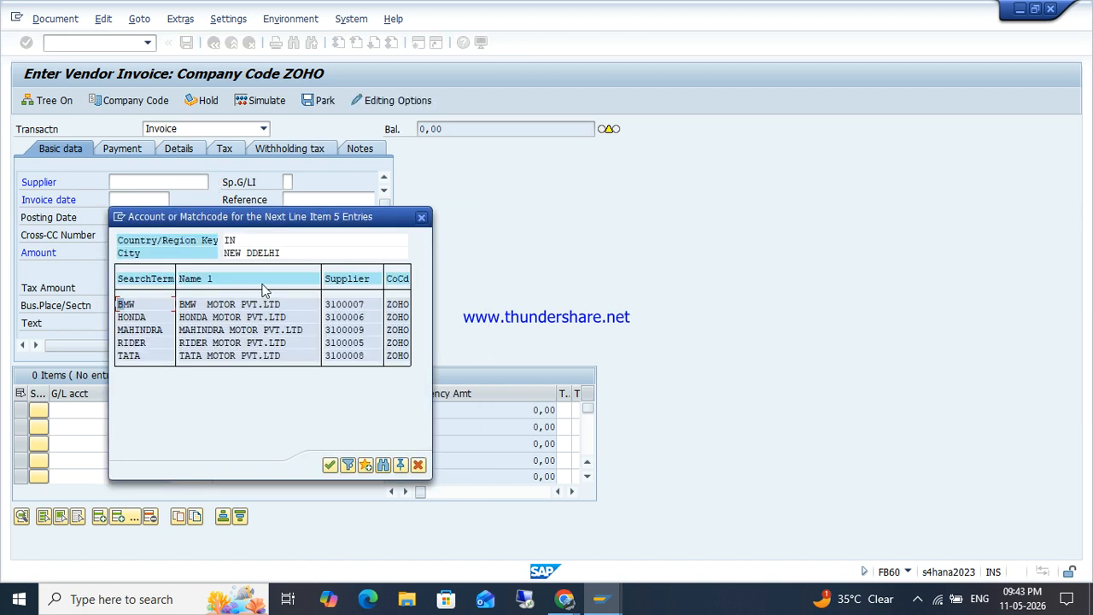
double_click(214, 317)
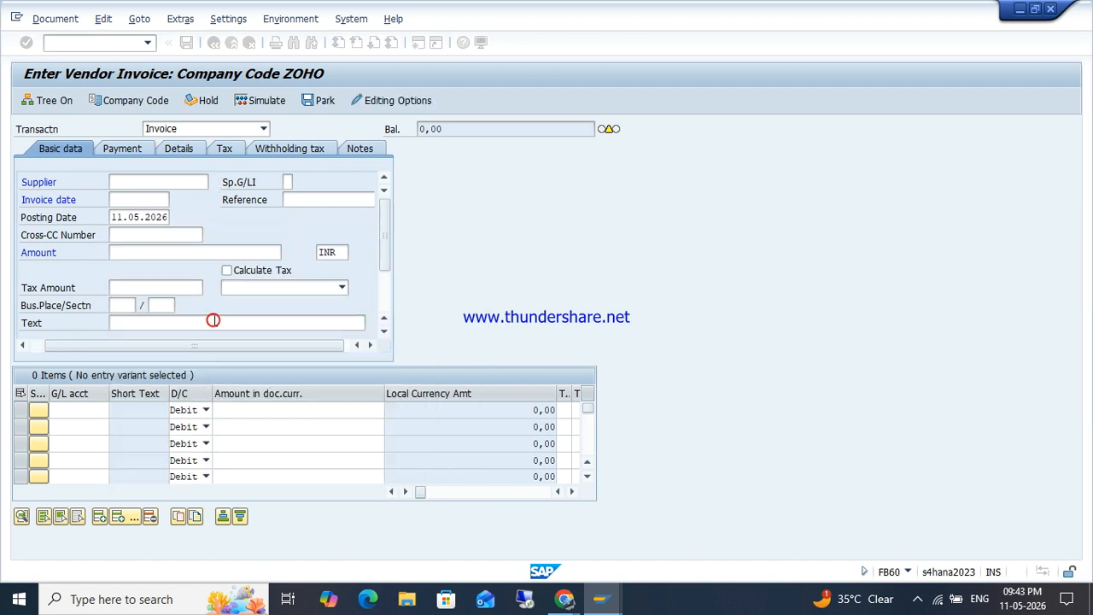
Fill the invoice header with invoice date 11.05.2026, amount 1000000 INR and text PURCHASE GOODS.
click(130, 217)
key(Up)
text(11.05.2026)
key(Down)
key(Down)
key(Down)
text(1000000)
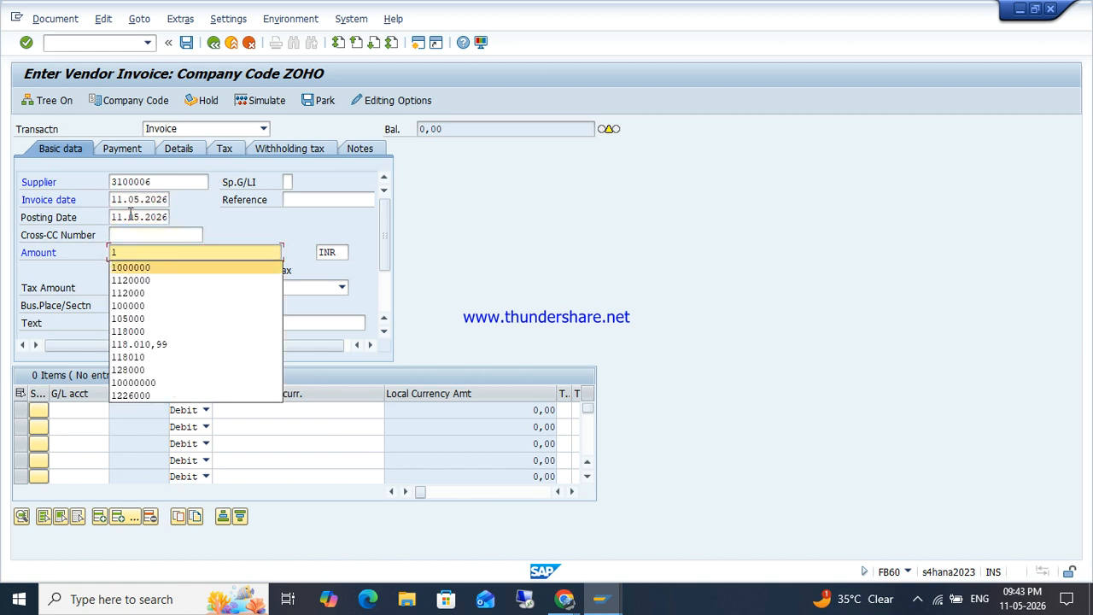
key(Tab)
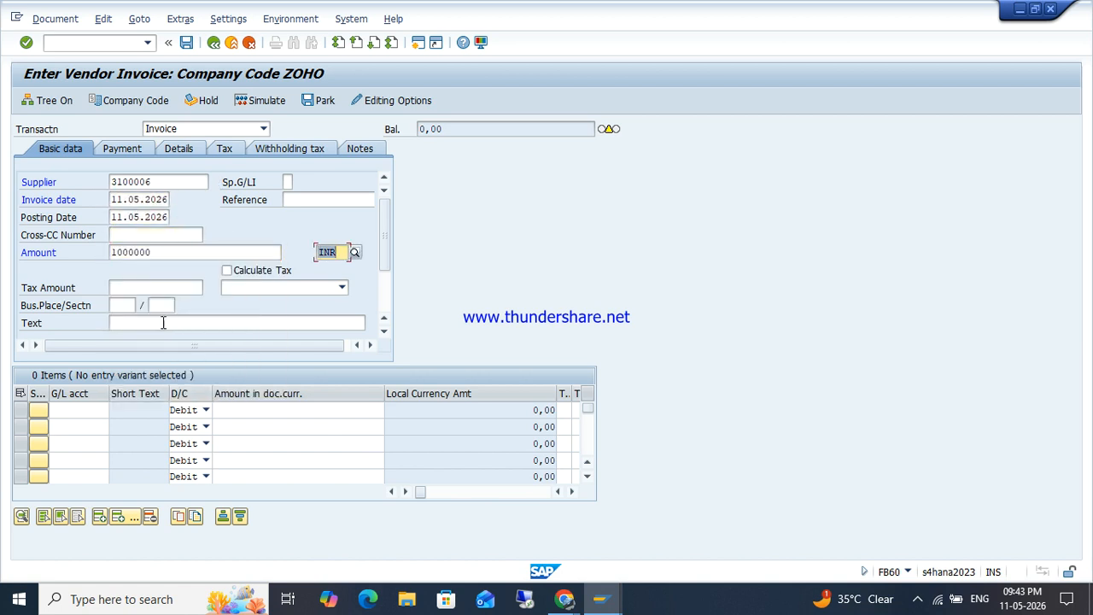
click(160, 323)
text(P)
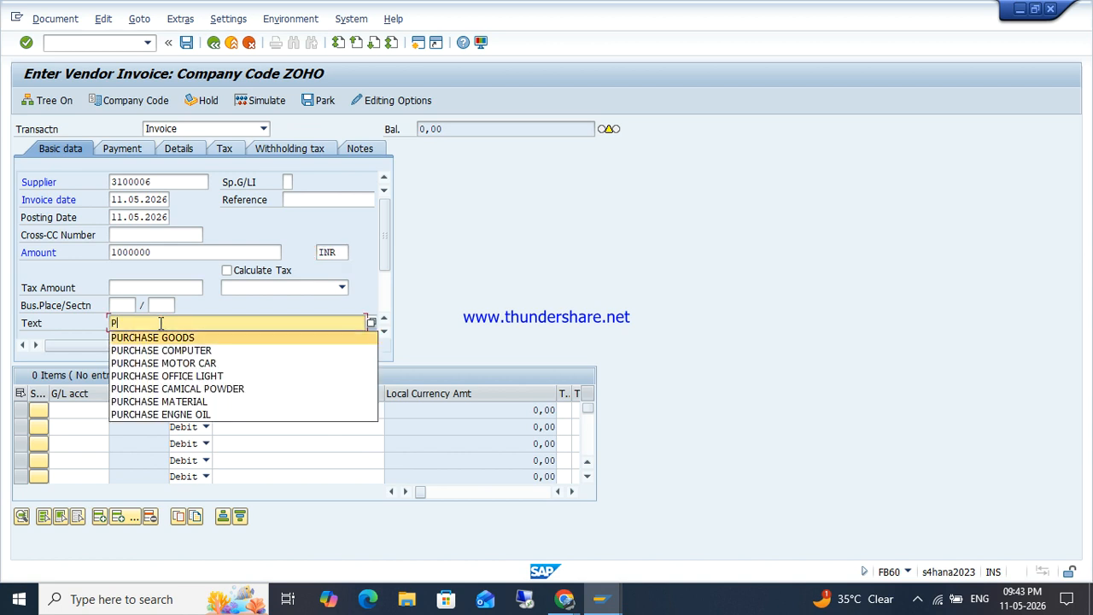
key(Down)
key(Return)
Try to add a debit item for office light purchase account 200001 with * as the amount.
click(93, 410)
click(114, 411)
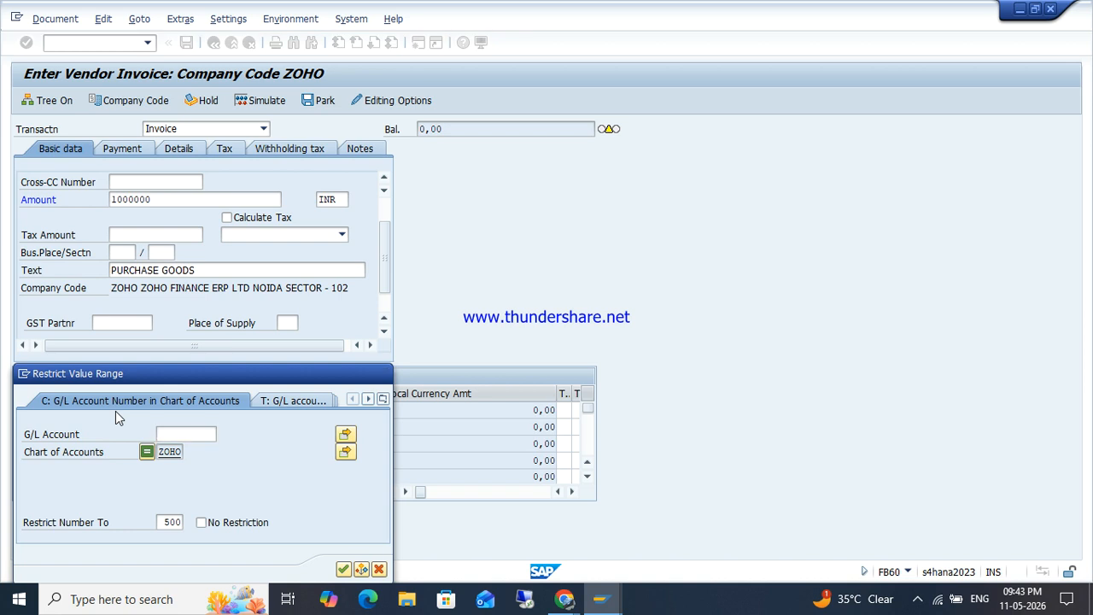
key(Return)
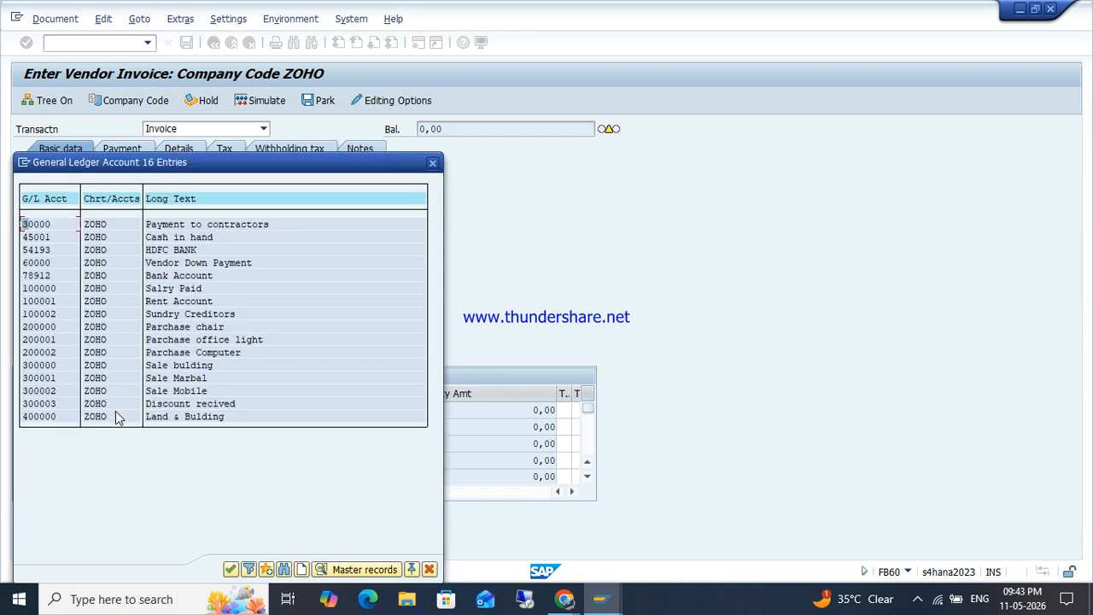
double_click(180, 340)
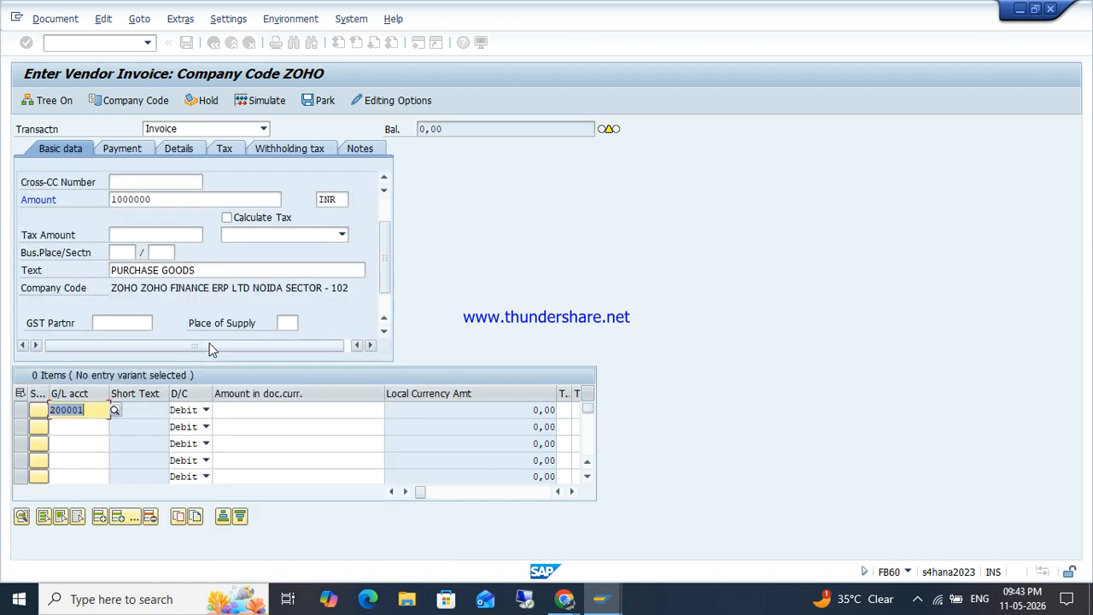
click(265, 410)
text(*)
key(Return)
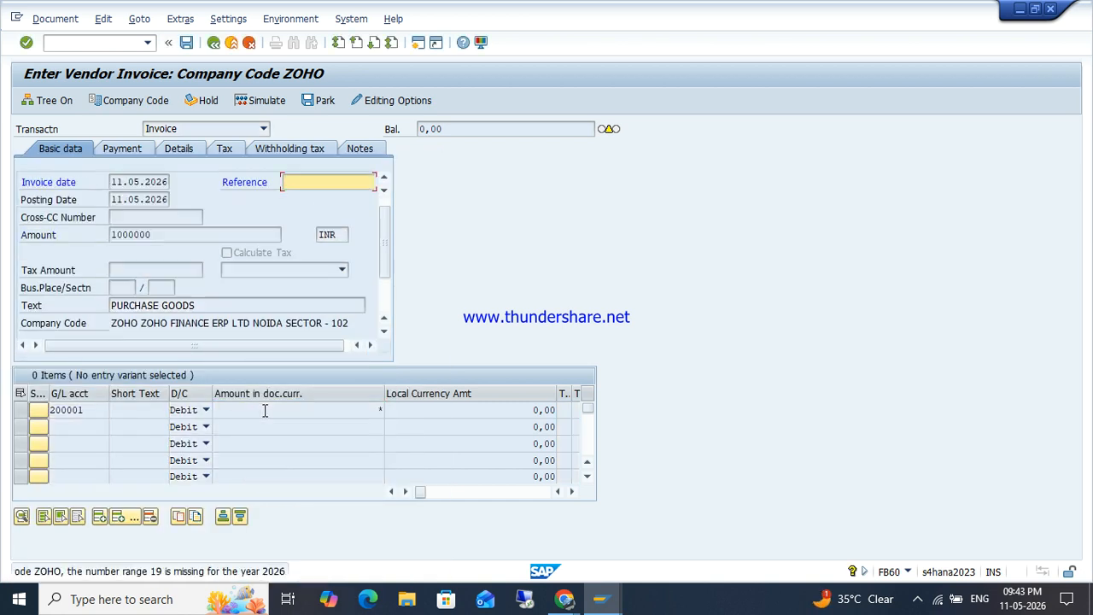
In transaction OBA7, set the number range of document type KR to 01, save it, and return to SAP Easy Access.
click(86, 39)
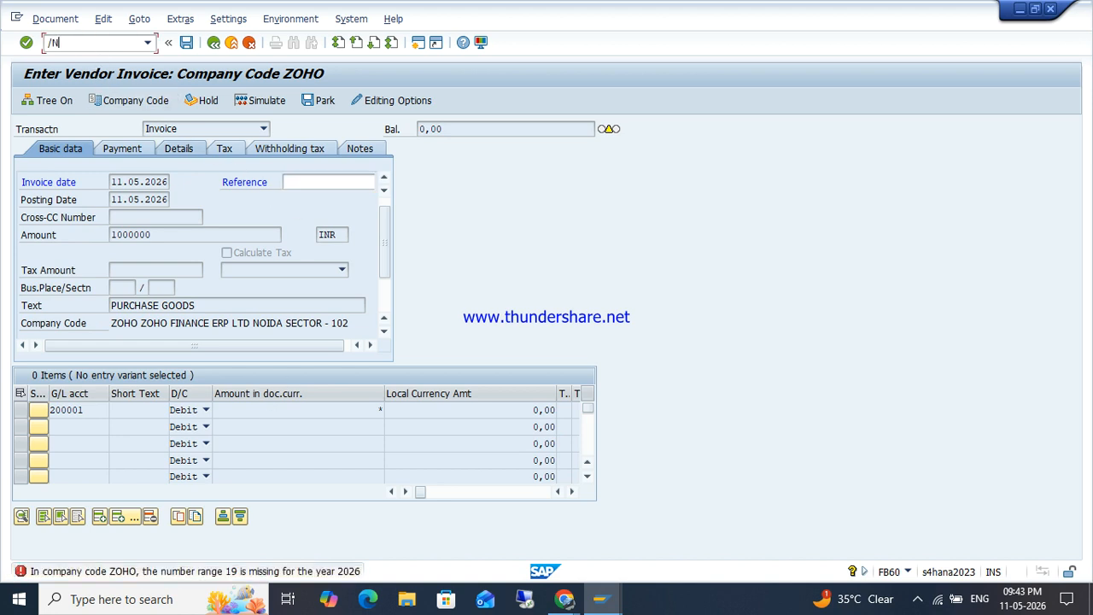
text(/NOBA7)
key(Return)
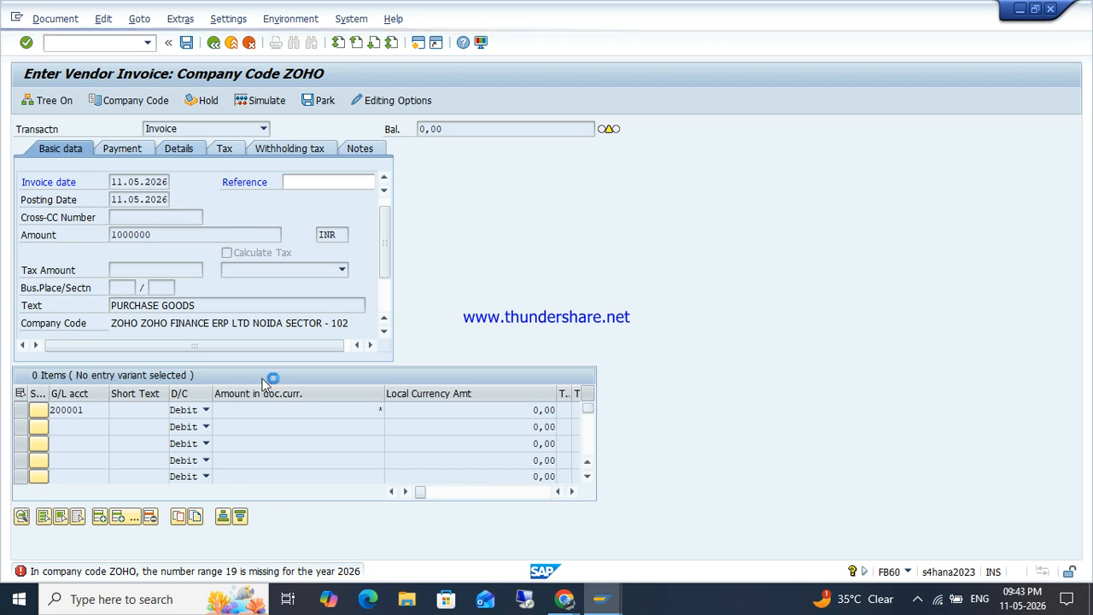
click(164, 532)
text(kr)
key(Return)
double_click(133, 147)
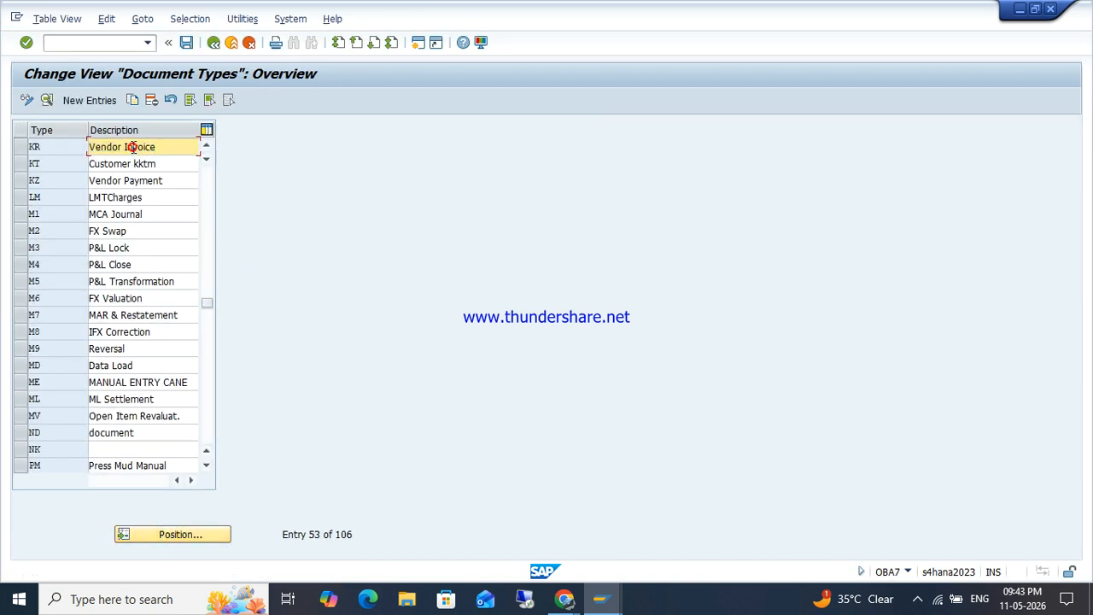
text(51)
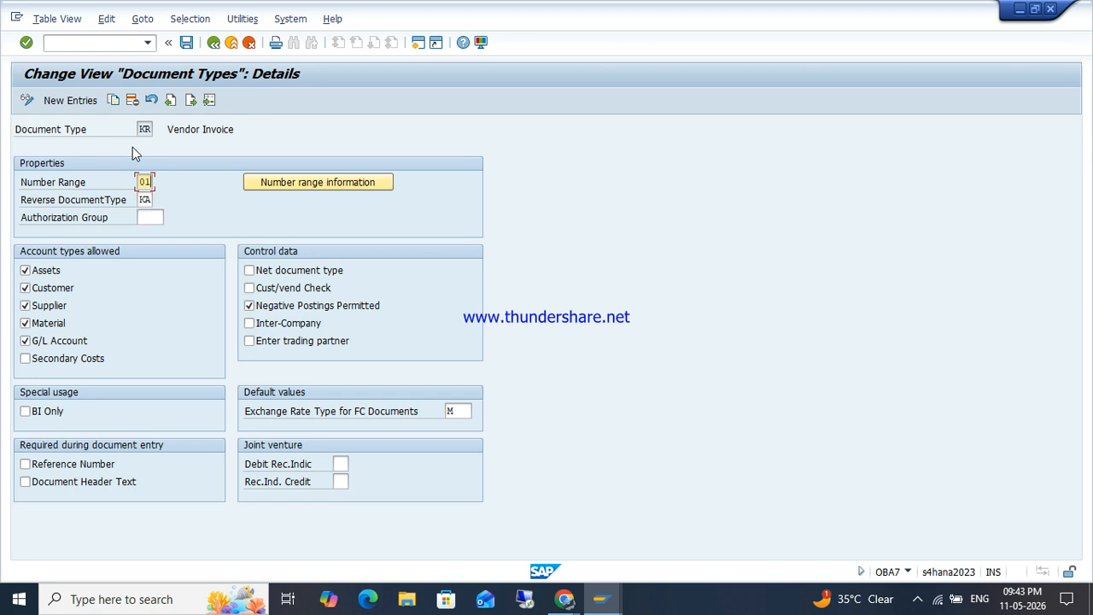
key(ctrl+s)
key(Return)
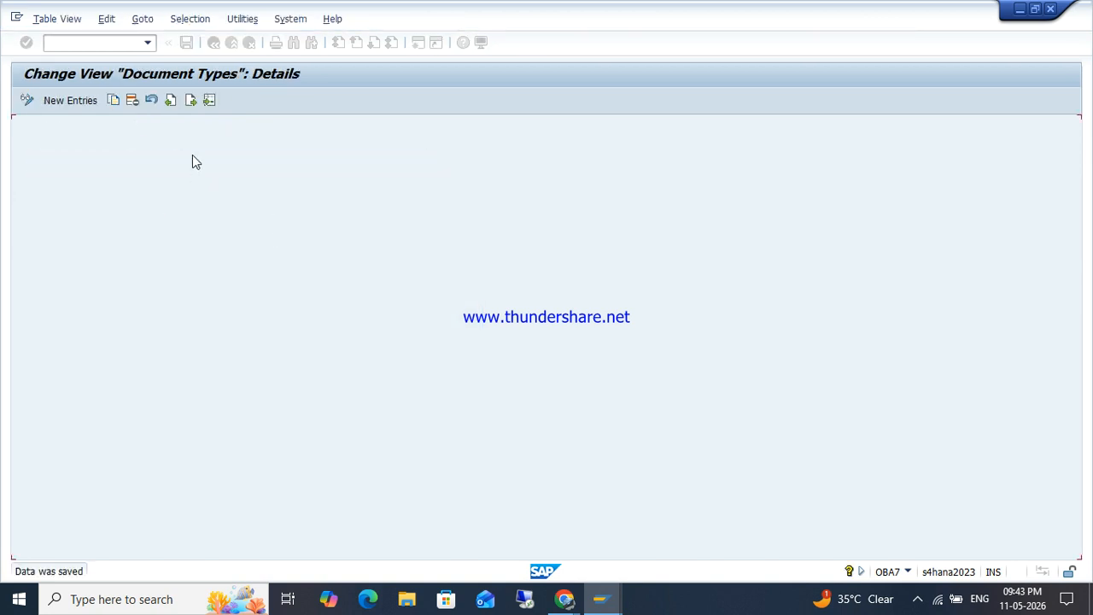
key(F3)
key(F3)
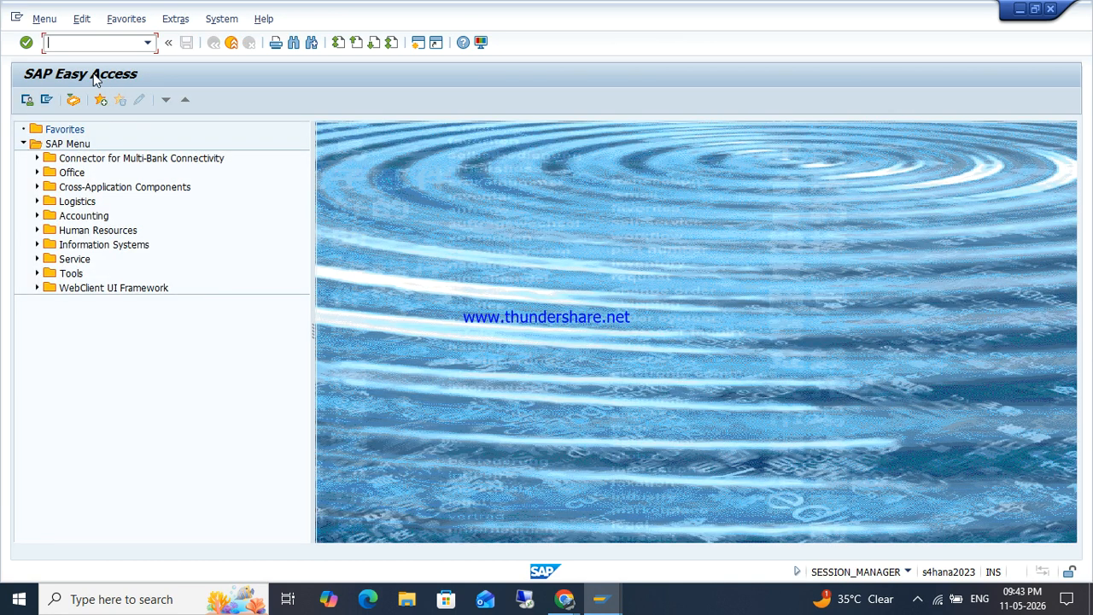
Reopen FB60 and fill the header with the Honda Motor supplier, invoice date 11.05.2026, amount 1000000 and text PURCHASE GOODS.
key(Return)
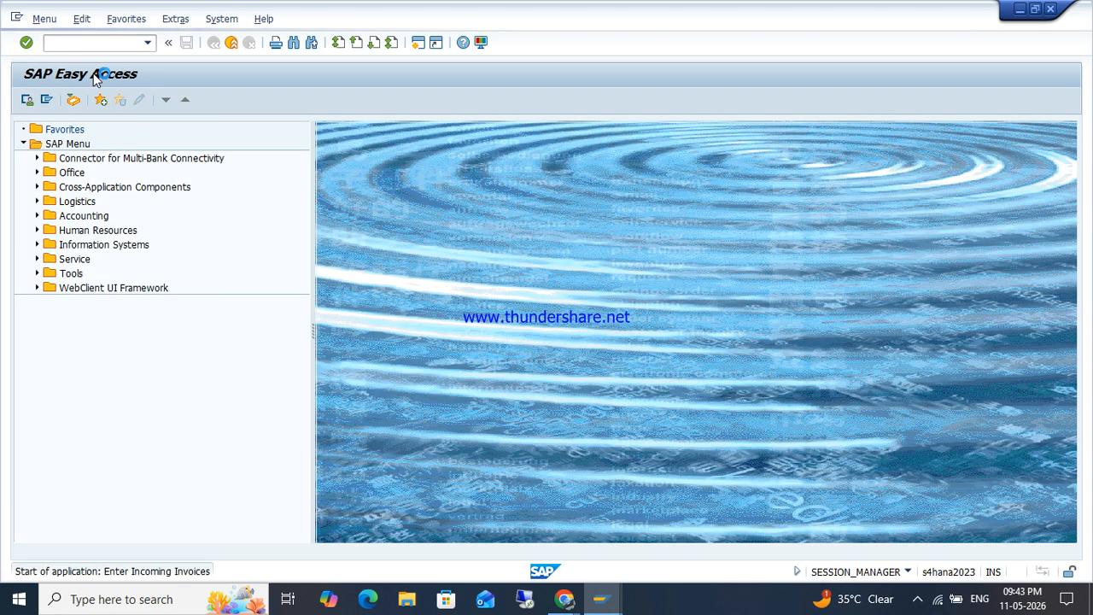
key(Tab)
key(Down)
key(Tab)
key(Tab)
key(Tab)
key(Tab)
key(Down)
key(Tab)
key(Tab)
key(Tab)
key(Tab)
key(Tab)
key(Tab)
key(Tab)
text(PURCHASE GOODS)
Add a debit item to G/L account 200001 that takes over the full invoice amount with *.
key(Tab)
key(Tab)
key(Tab)
key(Down)
key(BackSpace)
key(Down)
key(Tab)
key(Tab)
text(*)
key(Tab)
key(shift+Tab)
key(Return)
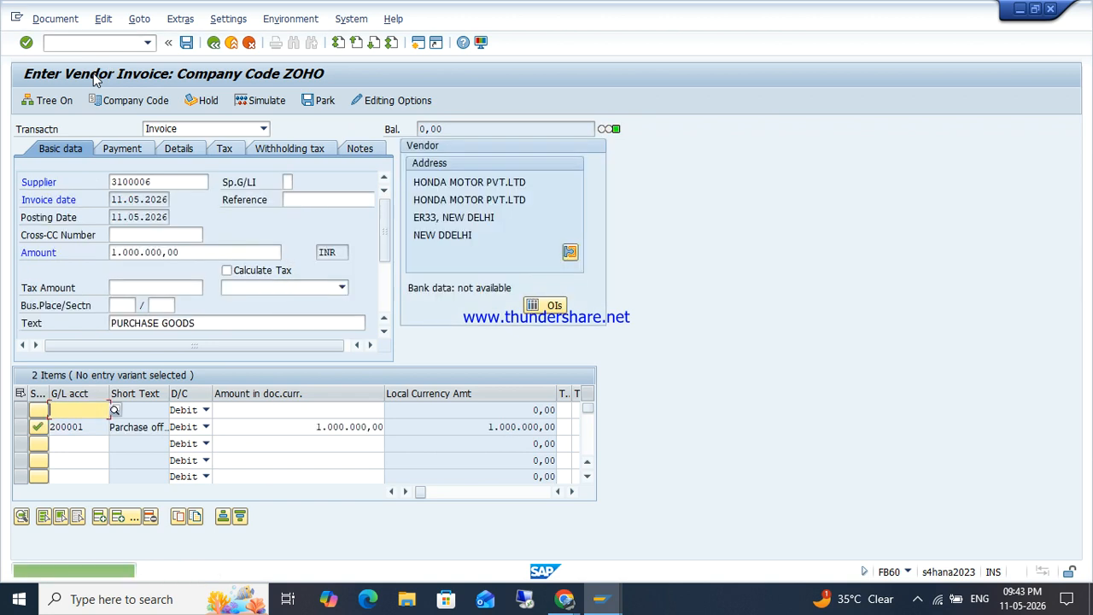
In the invoice's withholding tax data, widen the type name column and clear code Z6 from the payment posting type.
click(282, 148)
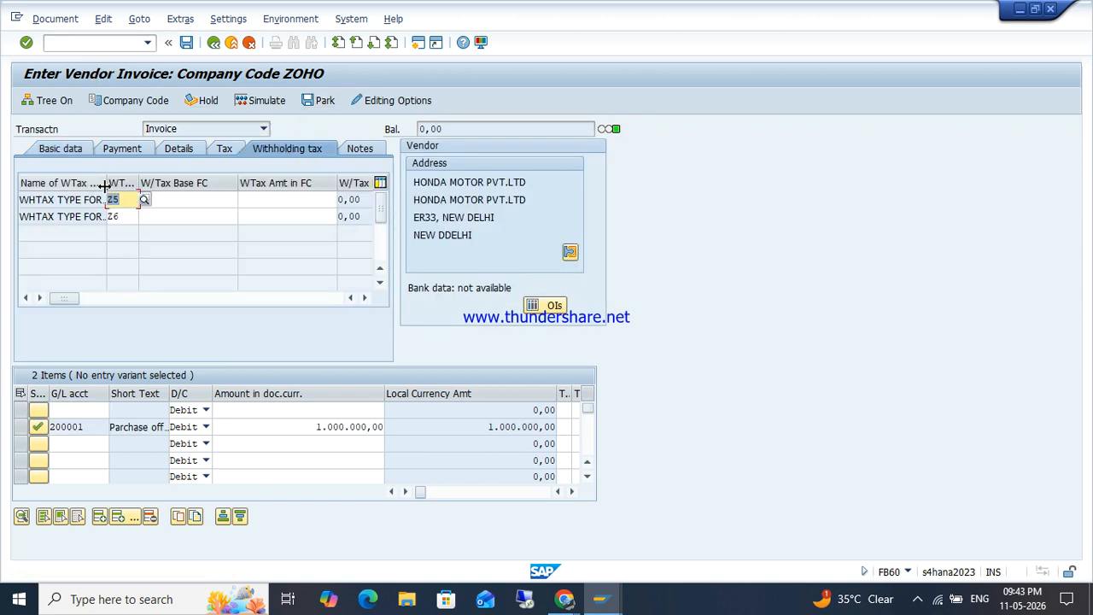
drag(107, 195, 210, 185)
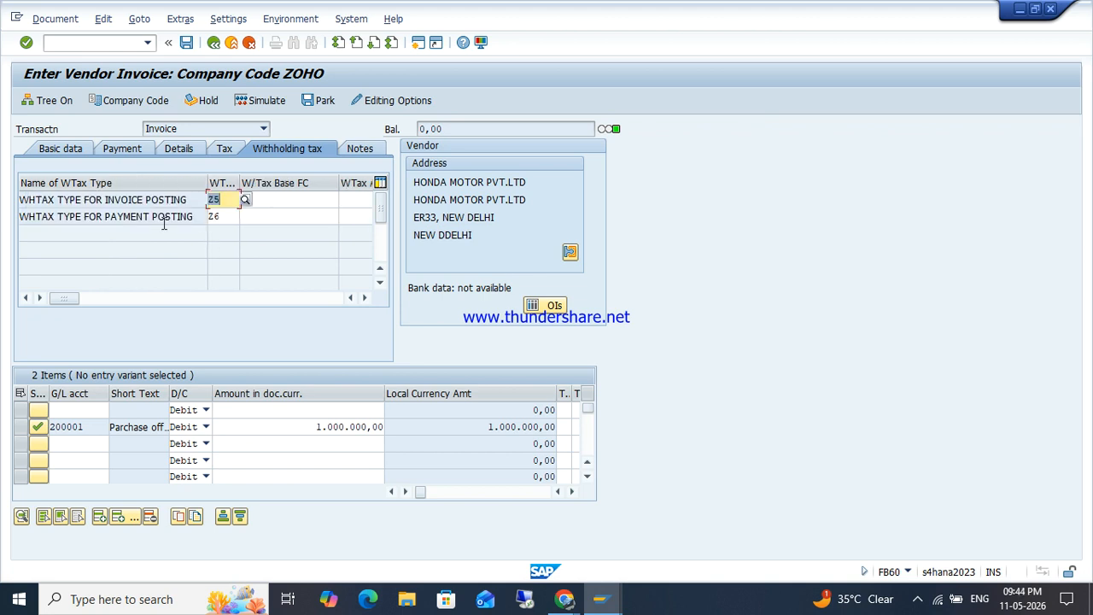
click(233, 217)
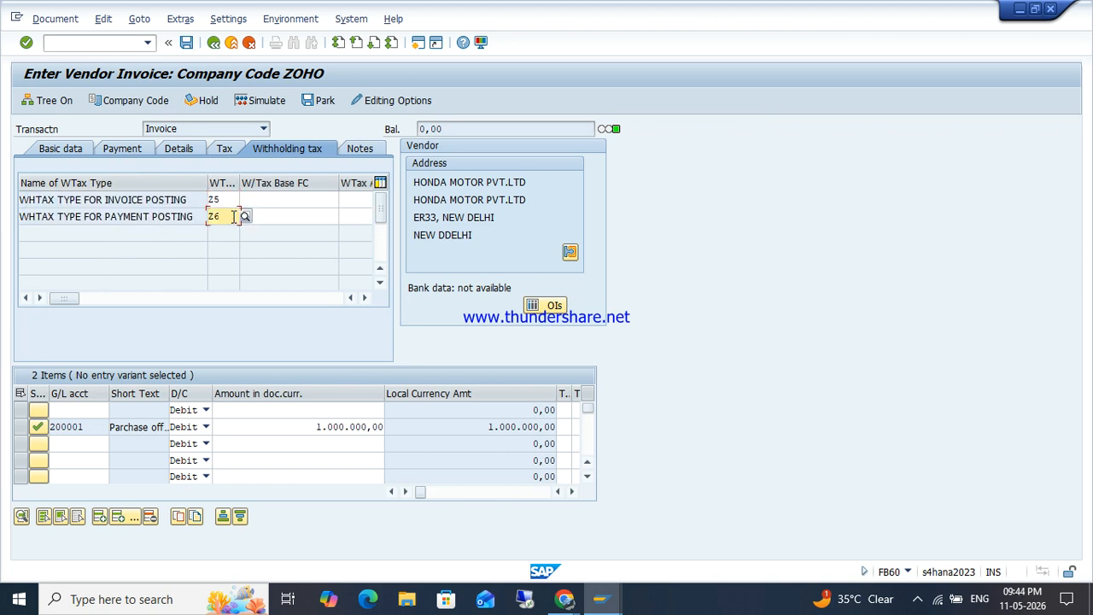
key(BackSpace)
key(BackSpace)
Simulate the vendor invoice, acknowledge the section code information, and check the error log of the simulated document.
click(268, 102)
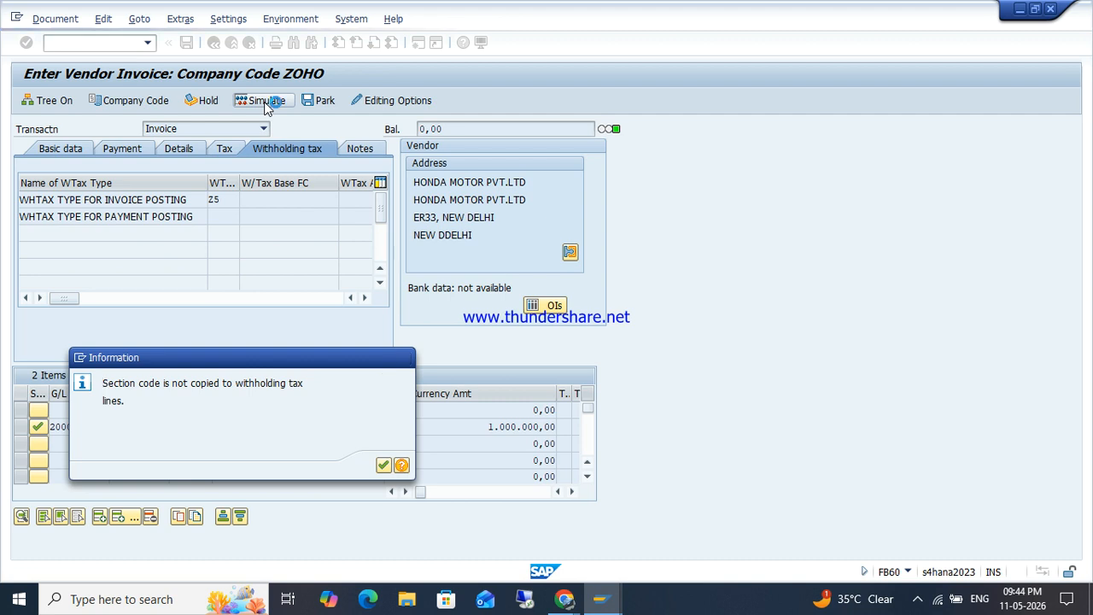
key(Return)
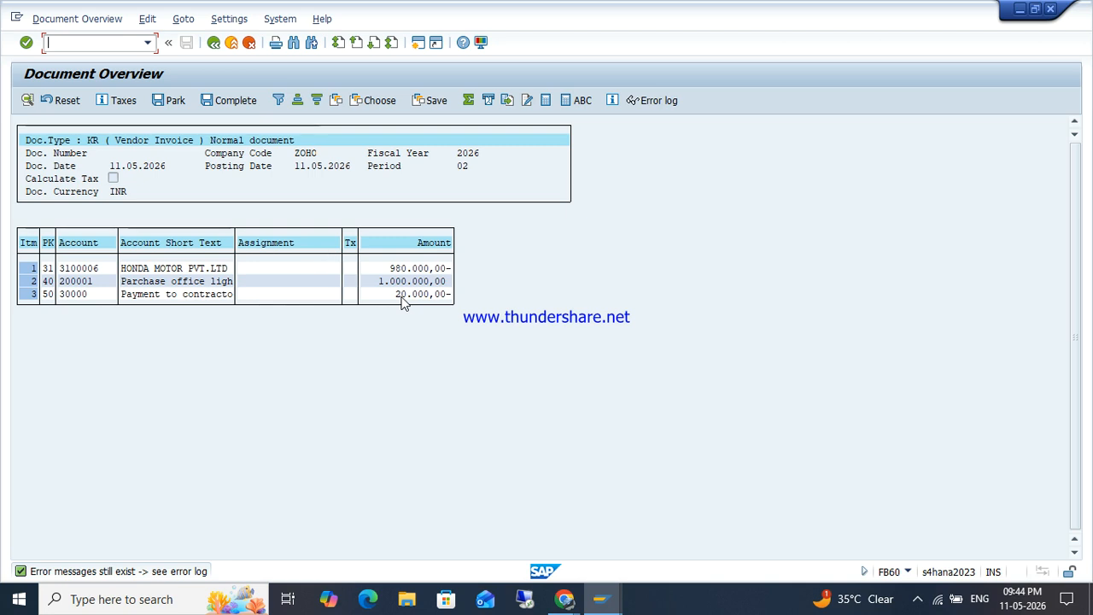
click(645, 101)
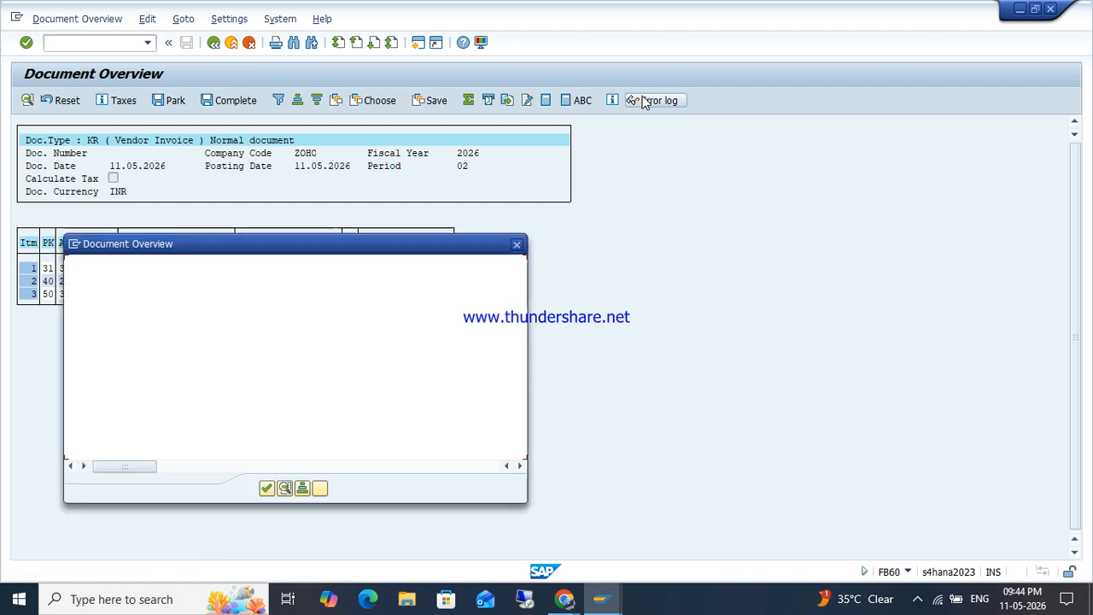
click(517, 245)
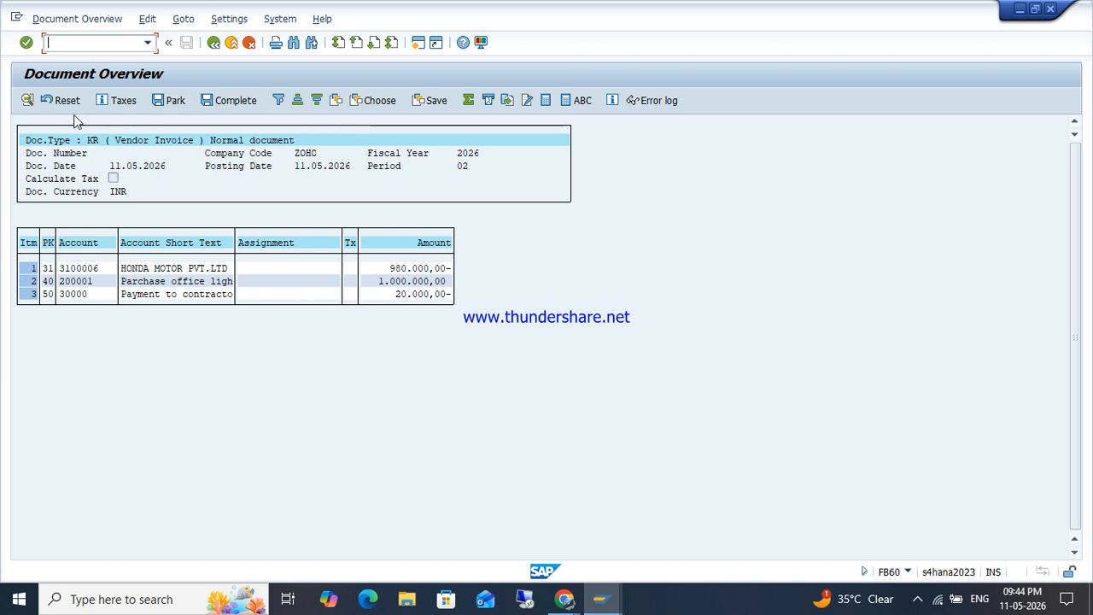
Return from the simulated document to the vendor invoice entry and set its tax code to V0 (CENTRAL AND STATE INPUT TAX EXEMPT).
click(215, 47)
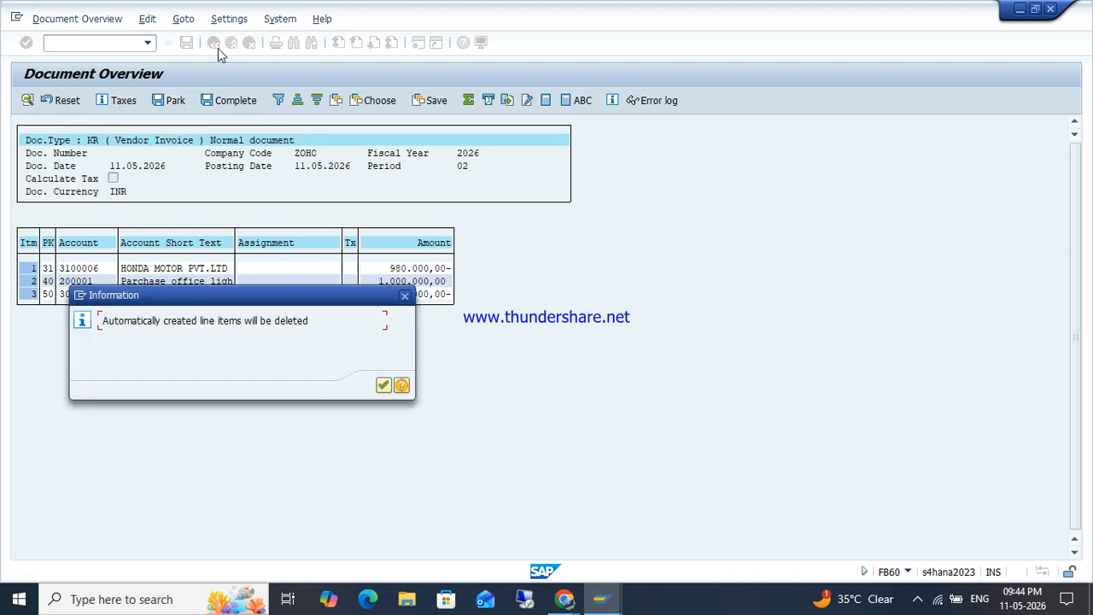
key(Return)
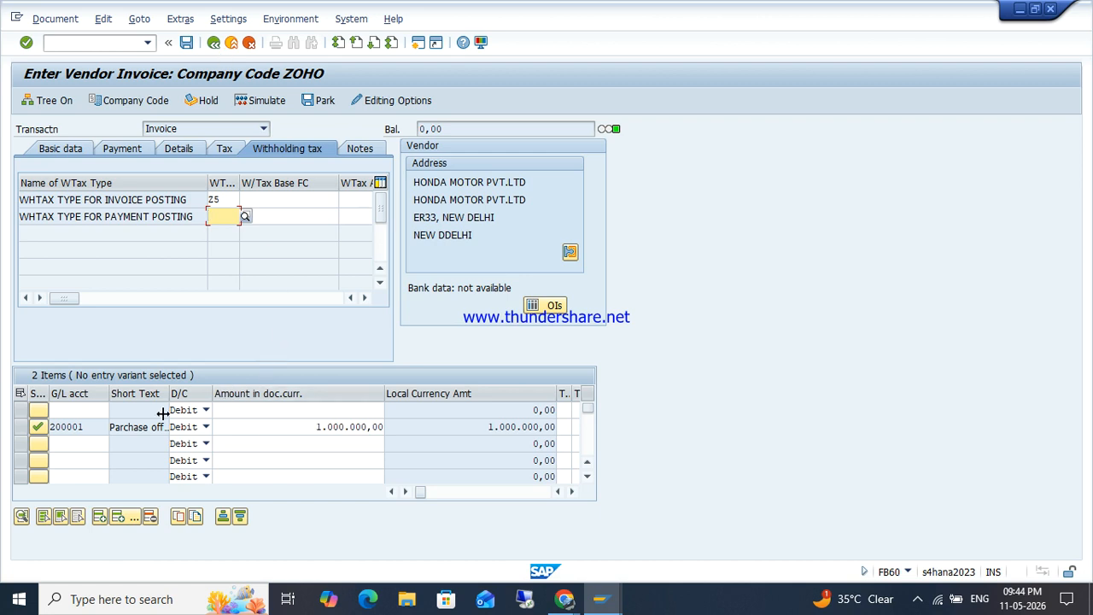
click(78, 443)
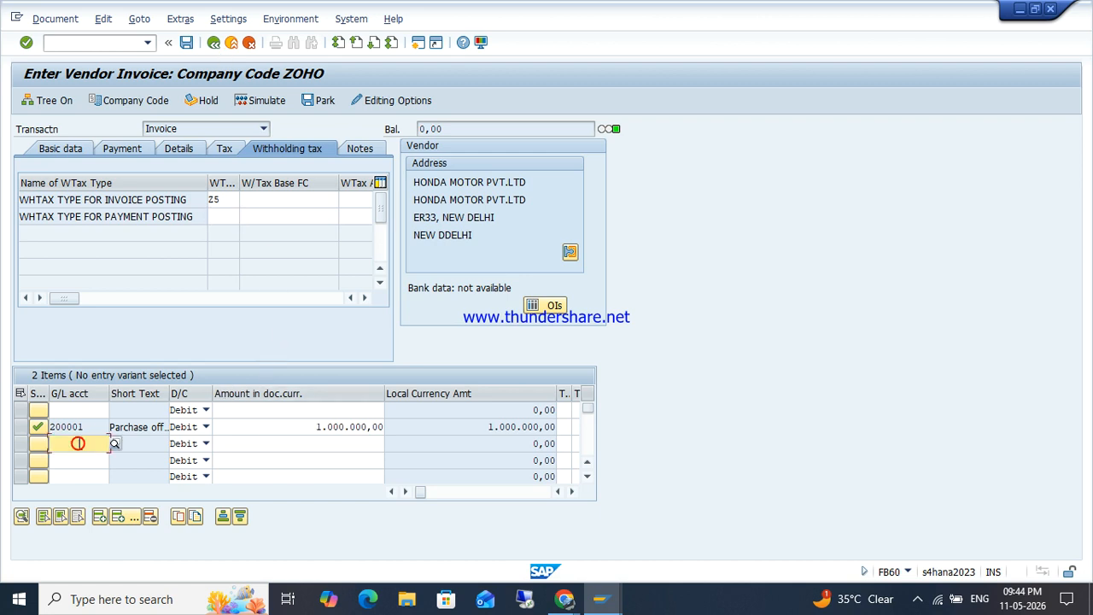
click(62, 150)
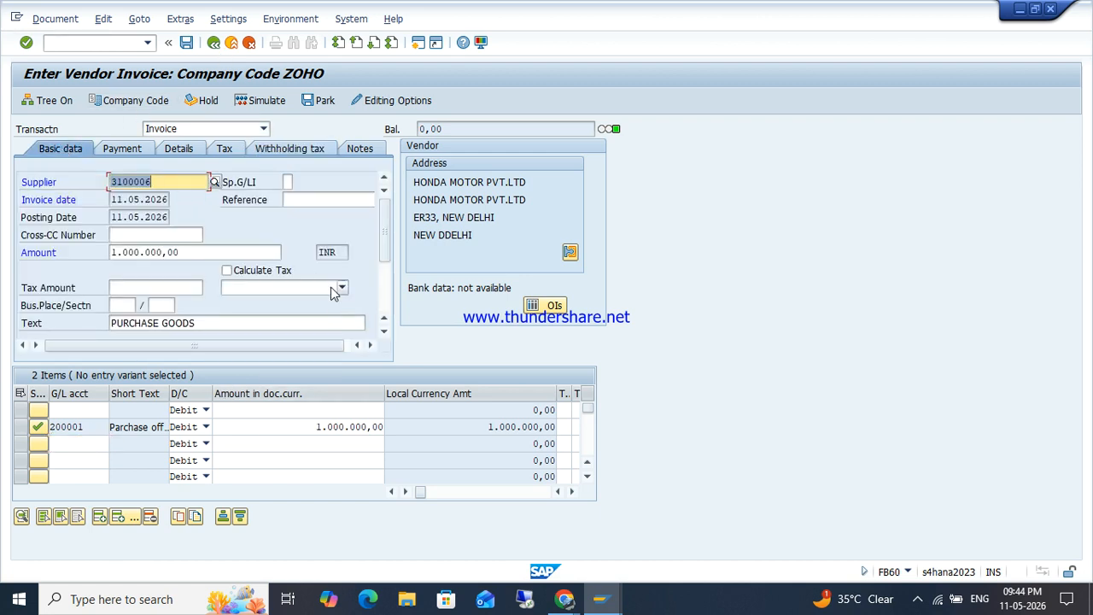
click(340, 289)
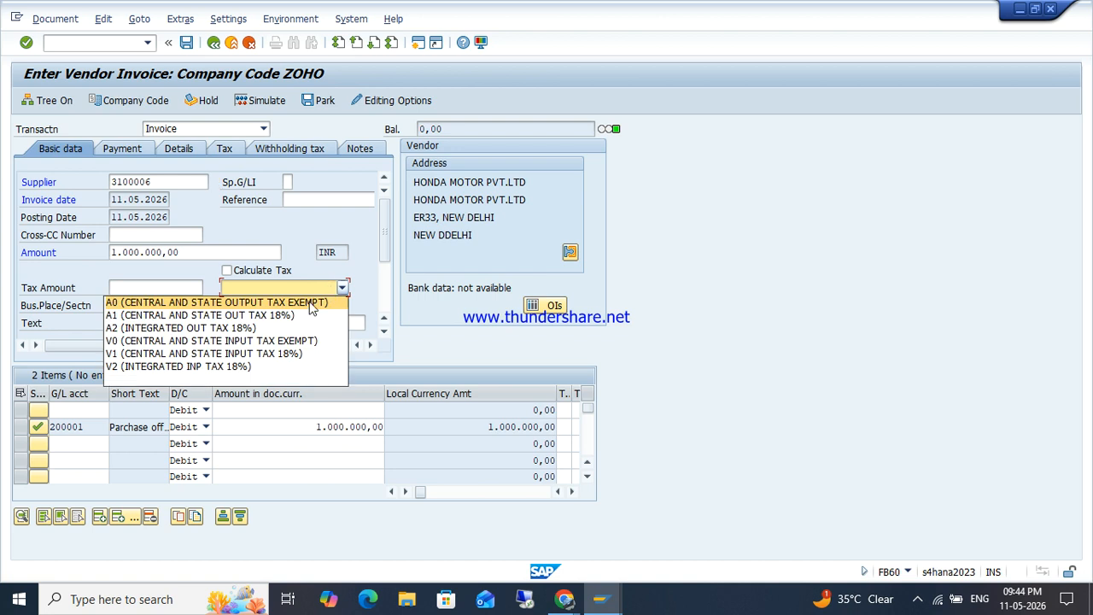
click(236, 342)
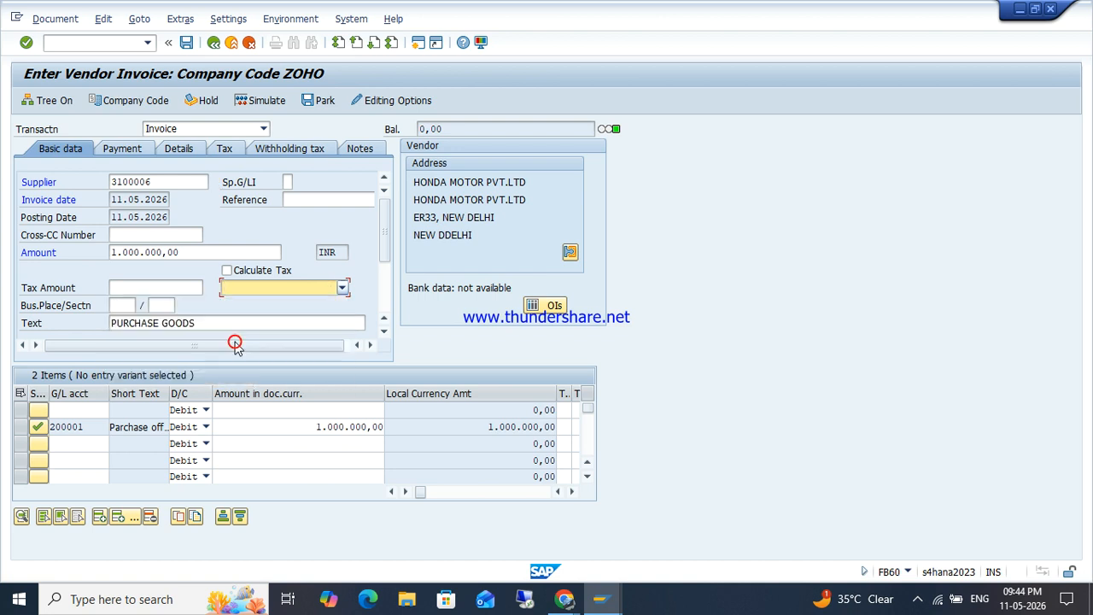
click(85, 411)
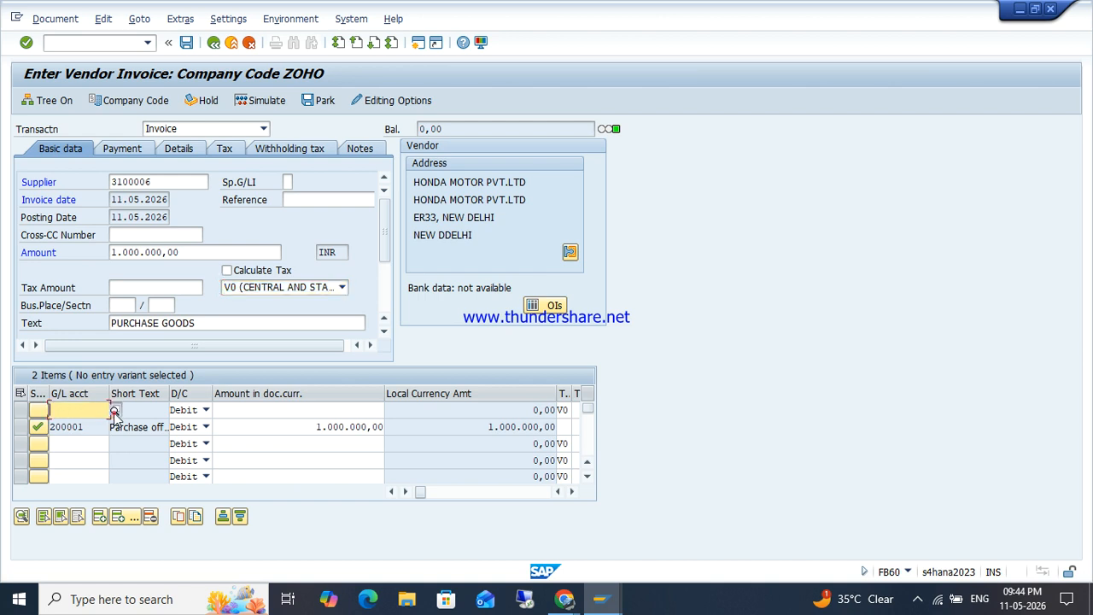
click(114, 411)
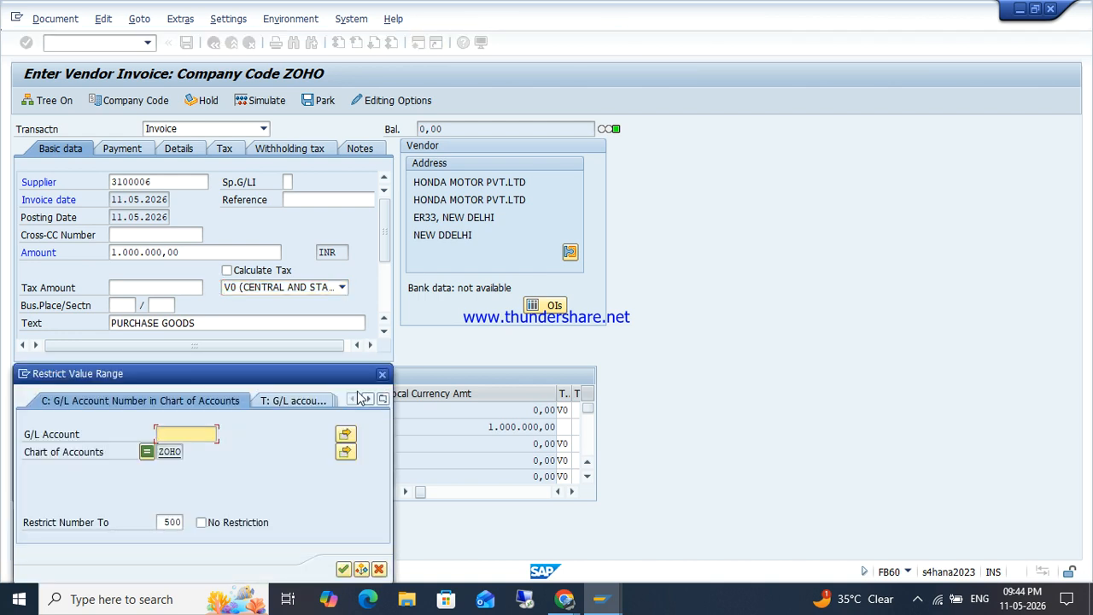
click(382, 375)
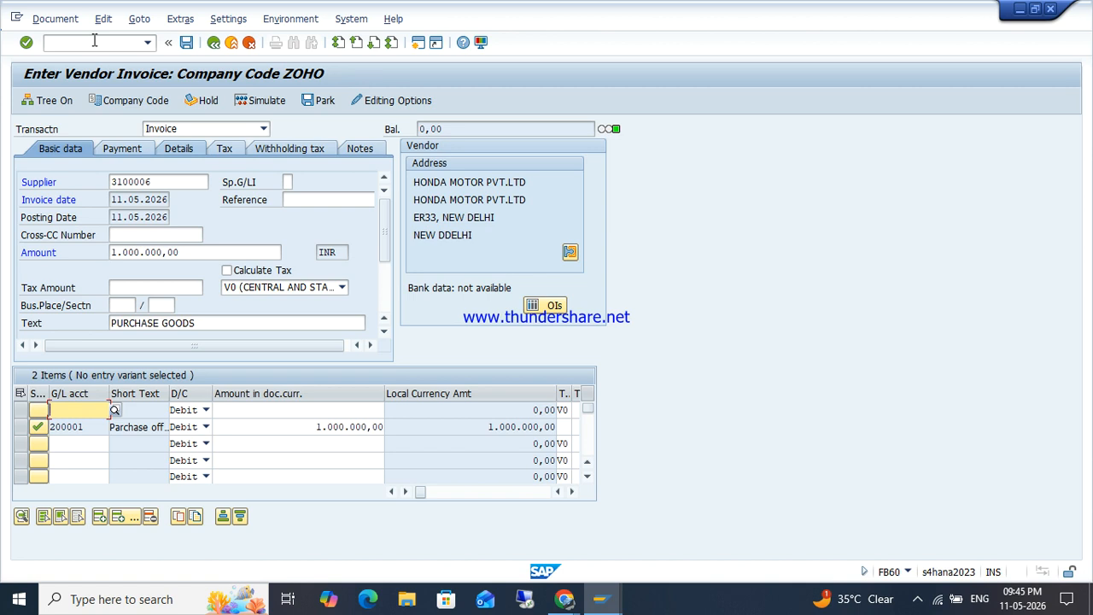
Abandon the unposted vendor invoice and return to SAP Easy Access with /N.
text(/N)
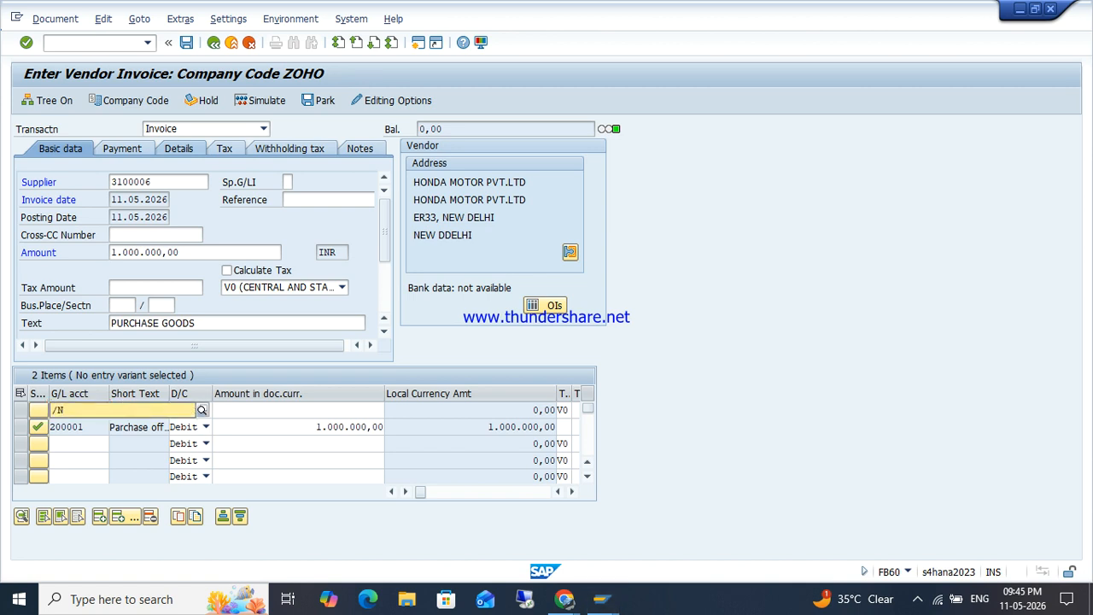
key(BackSpace)
key(BackSpace)
click(94, 41)
text(/N)
key(Return)
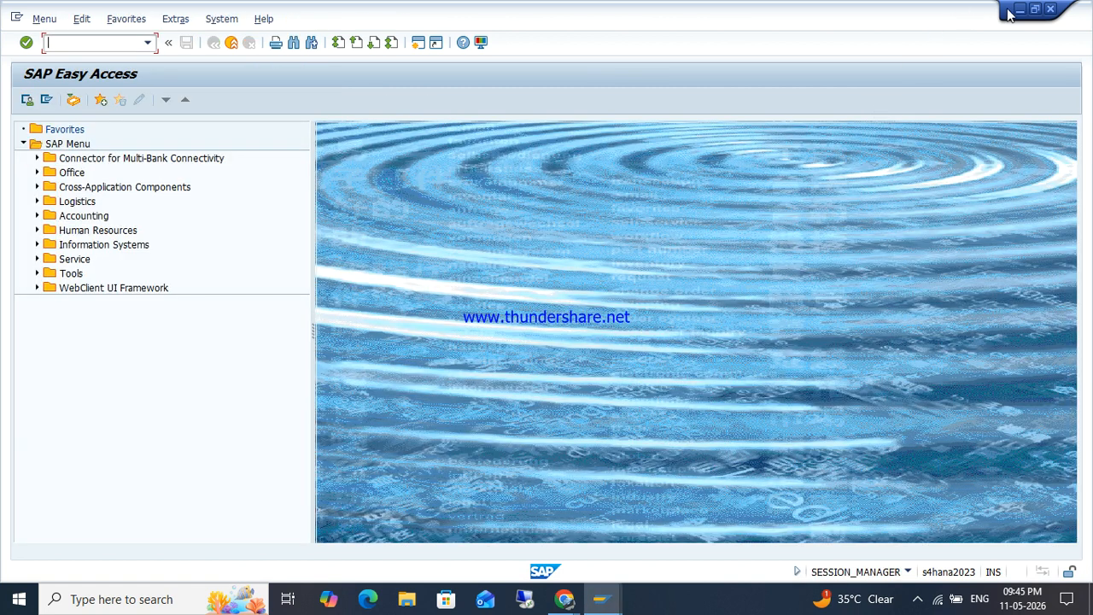
Minimize the open SAP windows and switch to the Google Meet call in Chrome.
click(1019, 8)
click(1018, 8)
click(1019, 8)
click(1019, 9)
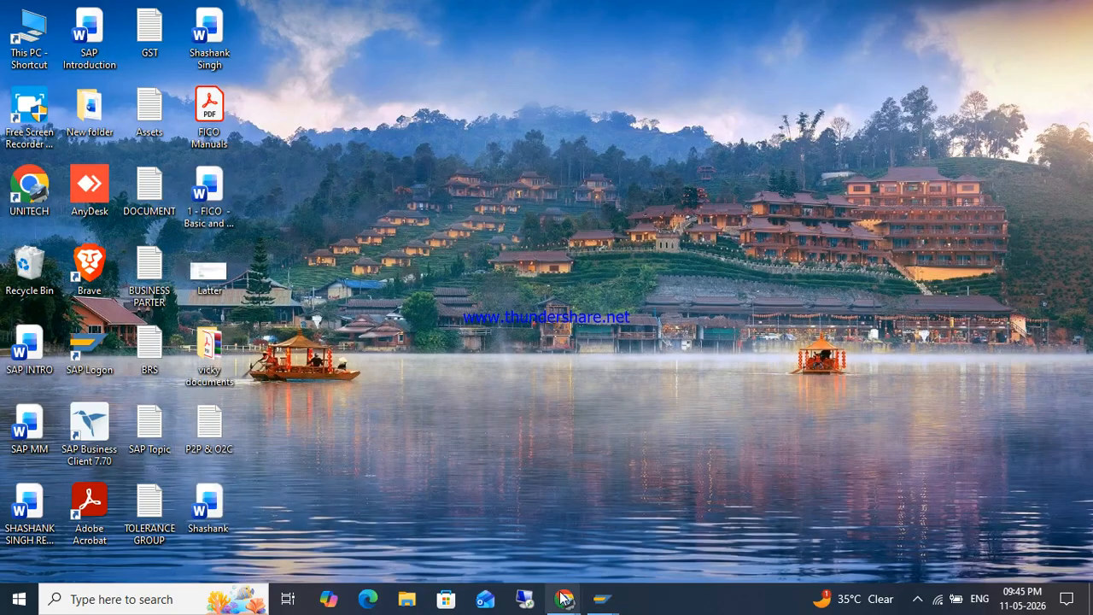
click(474, 523)
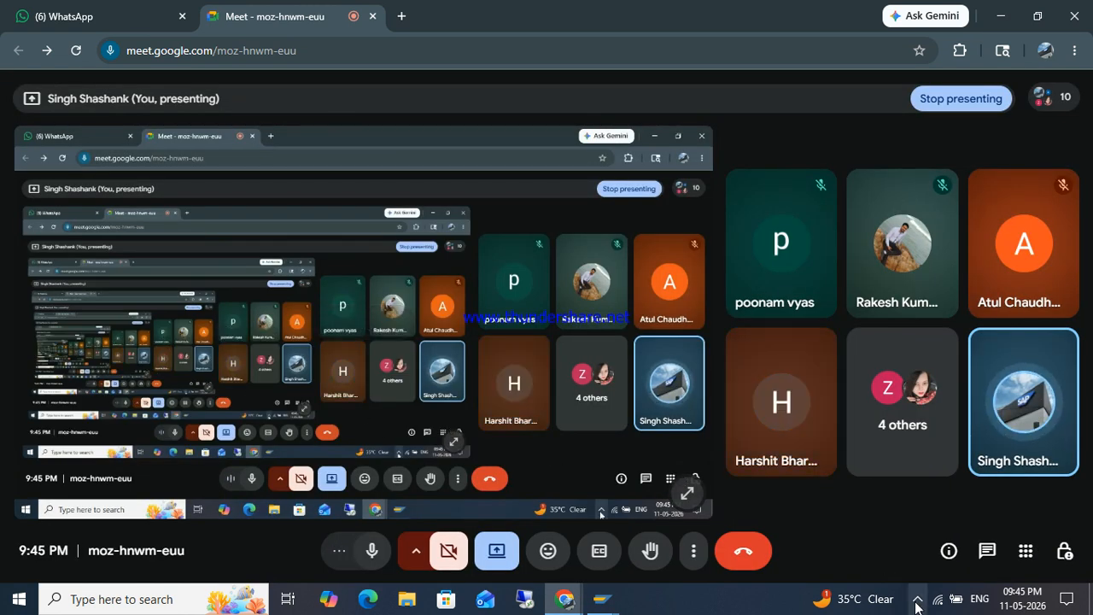
click(916, 602)
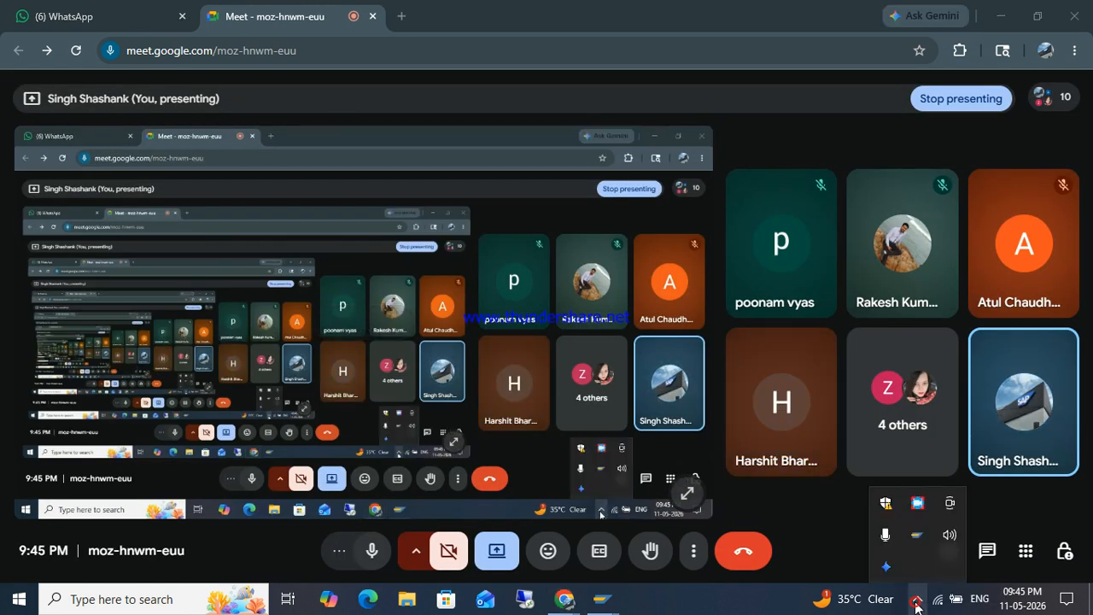
right_click(920, 513)
click(964, 458)
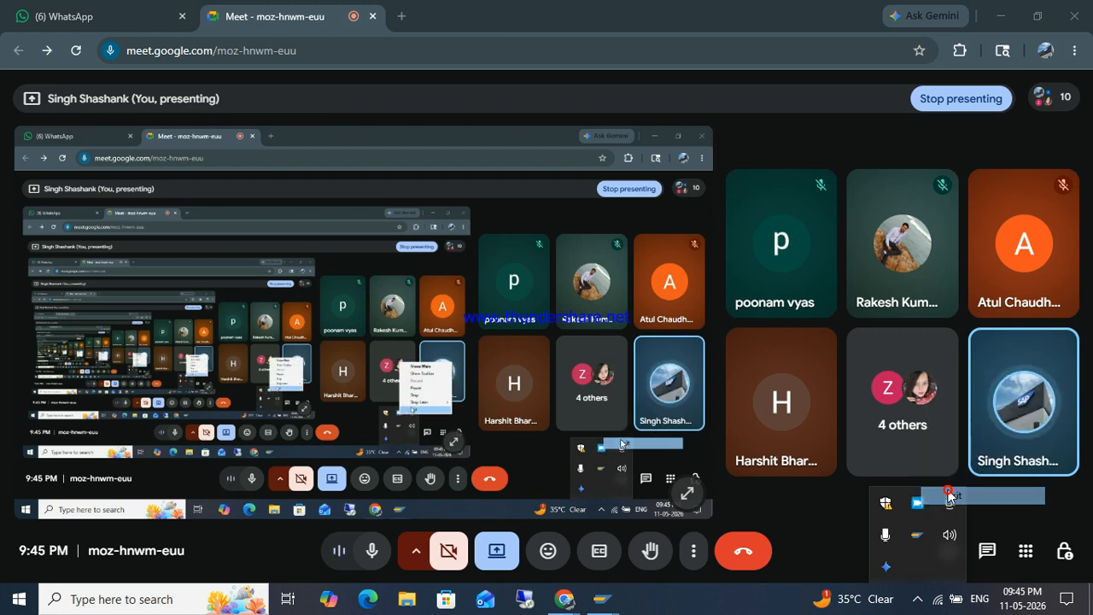